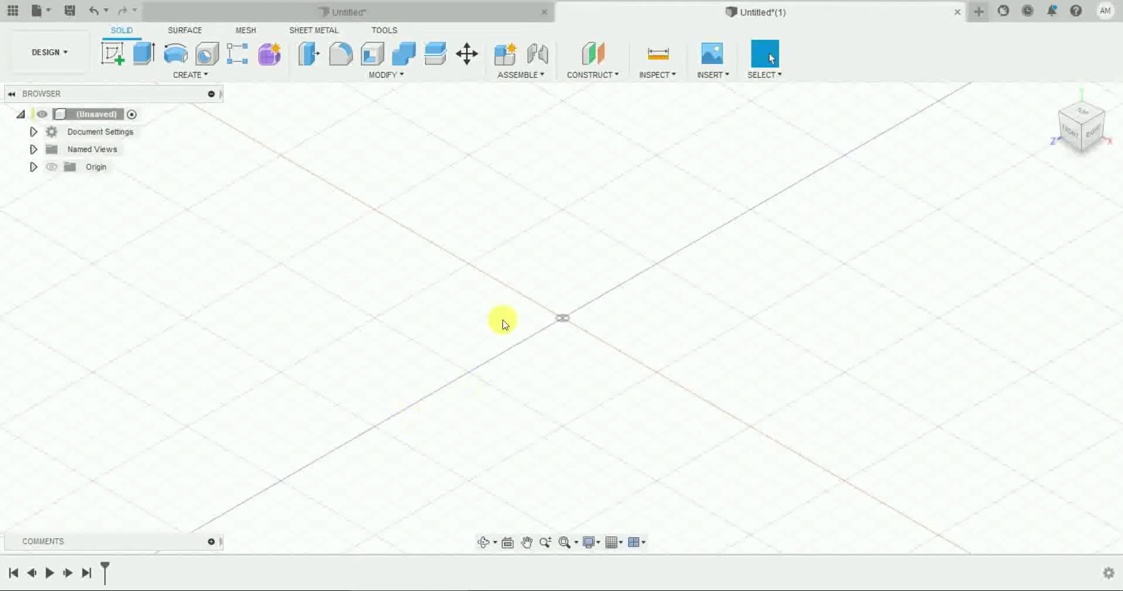
Start a front-plane sketch and draw the left edge and first step from the origin.
{"action": "left_click", "coordinate": [112, 53]}
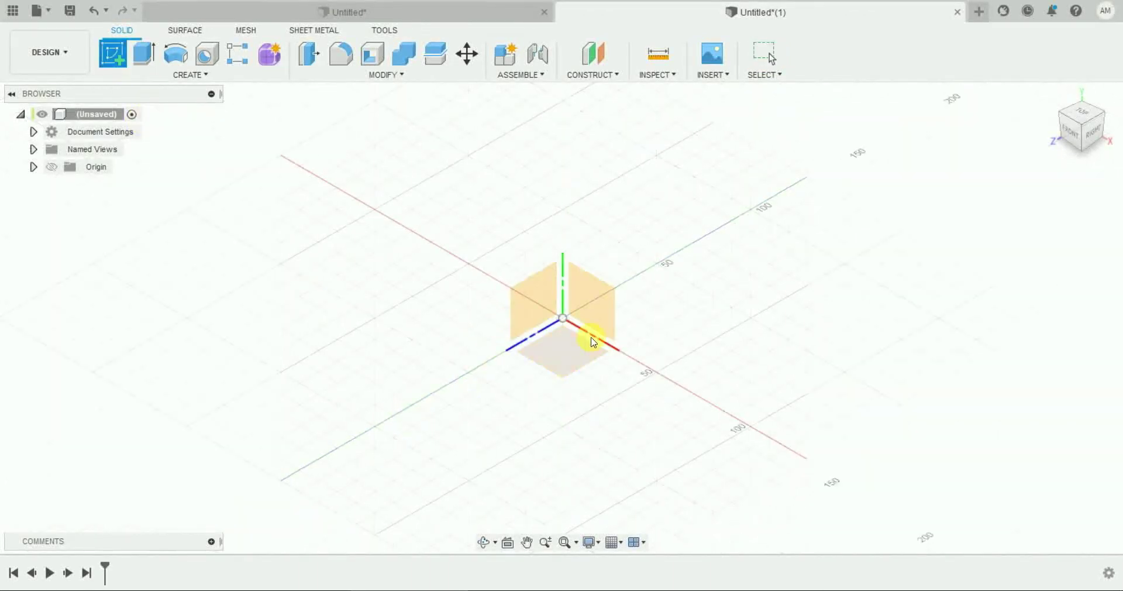
{"action": "left_click", "coordinate": [572, 354]}
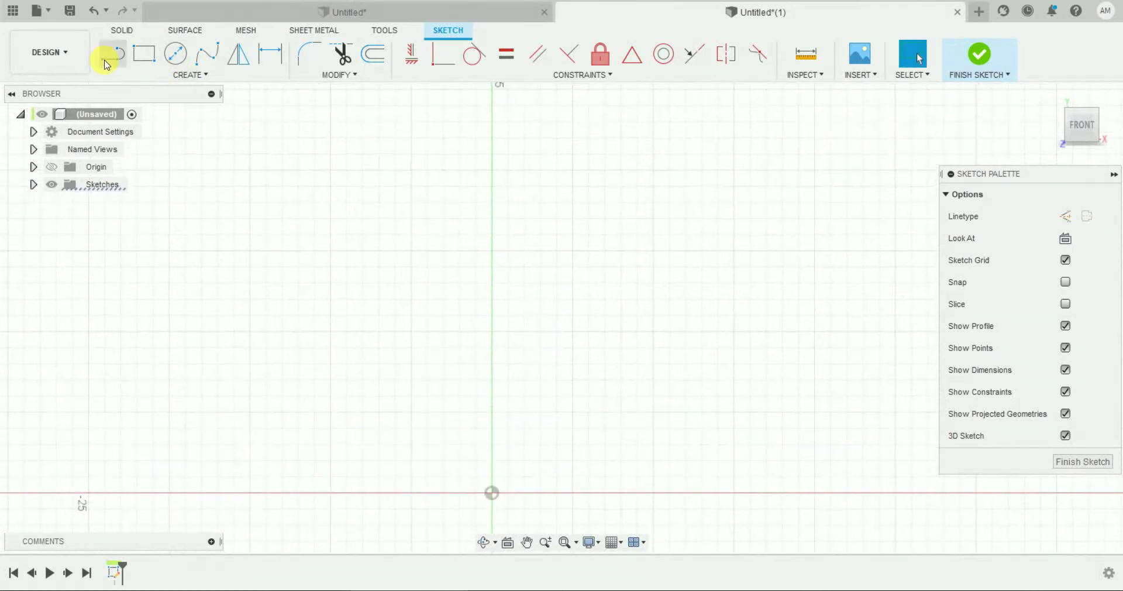
{"action": "left_click", "coordinate": [106, 62]}
{"action": "left_click", "coordinate": [491, 493]}
{"action": "left_click", "coordinate": [492, 268]}
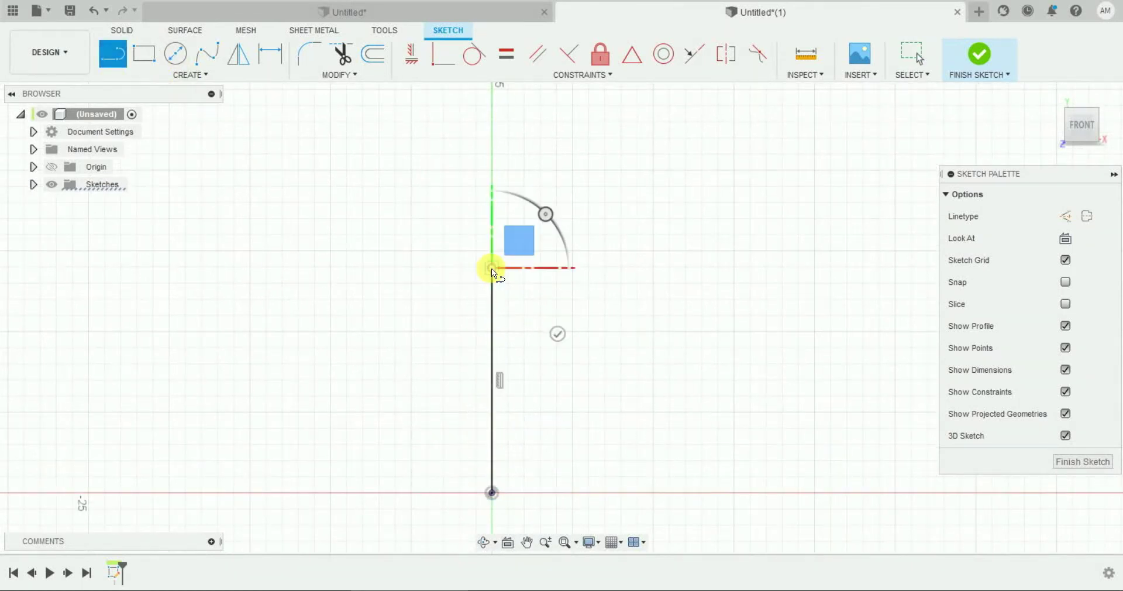
{"action": "left_click", "coordinate": [688, 268]}
{"action": "left_click", "coordinate": [688, 207]}
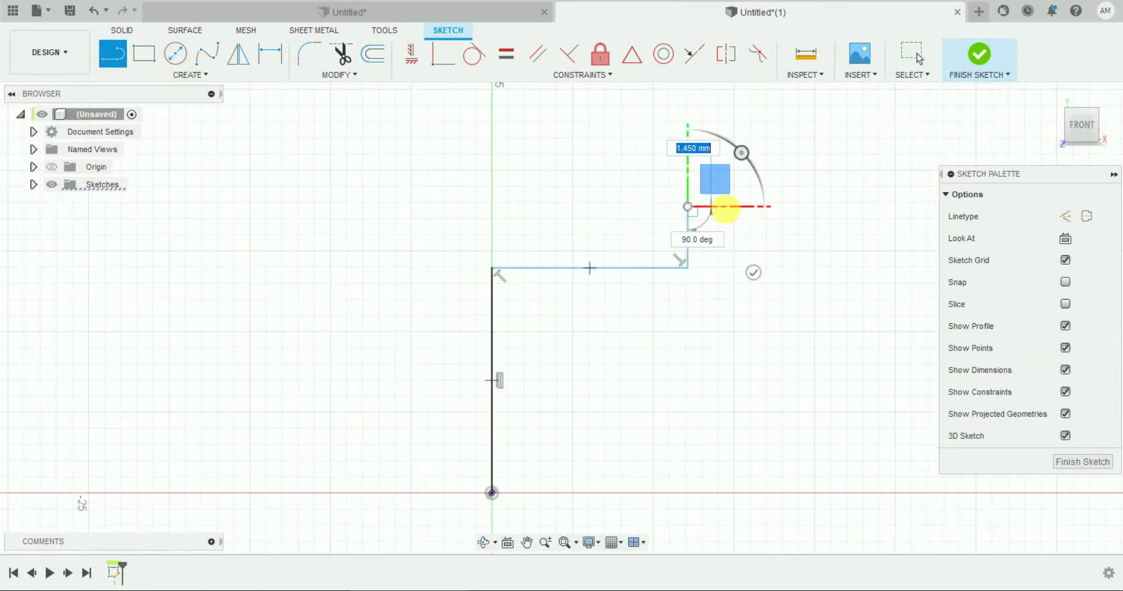
Draw the step top, slanted shoulder, ledge and inner edge, closing the profile at the origin.
{"action": "left_click", "coordinate": [736, 207]}
{"action": "left_click", "coordinate": [815, 323]}
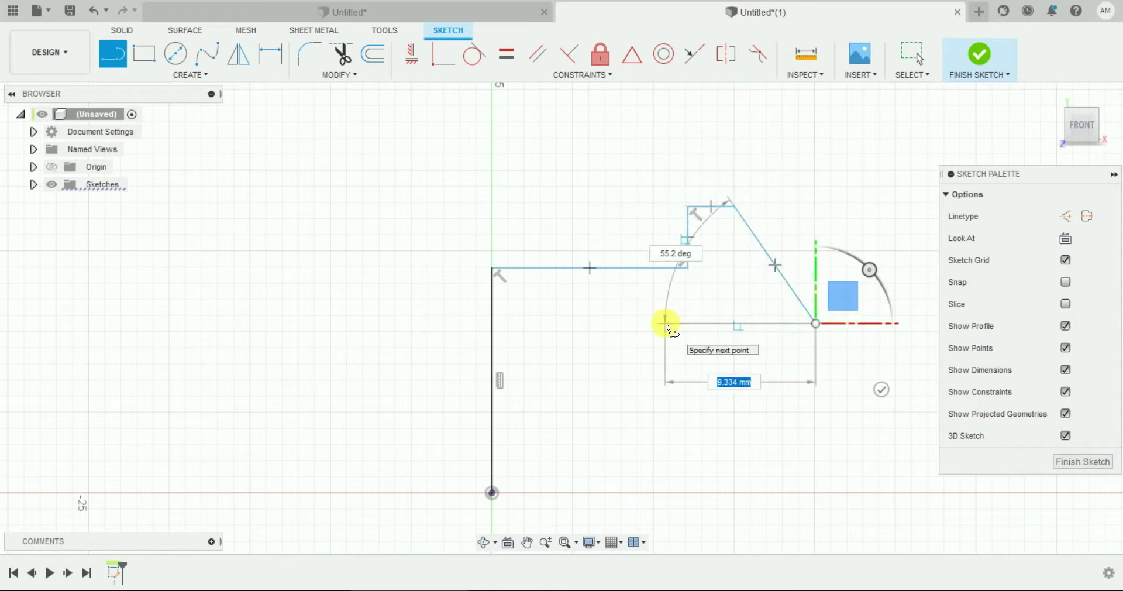
{"action": "left_click", "coordinate": [666, 323]}
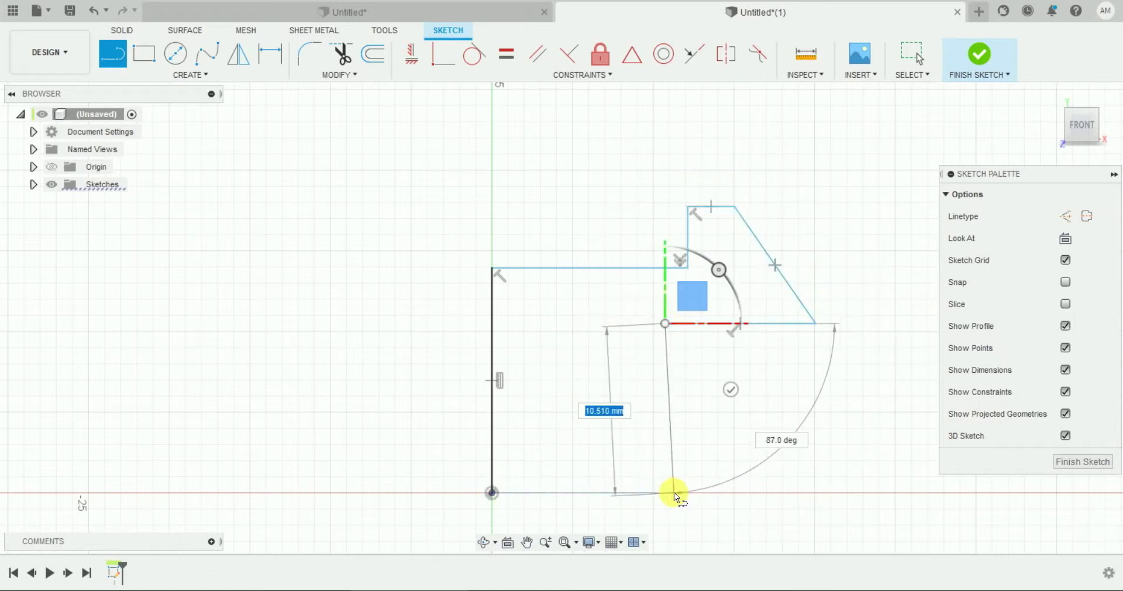
{"action": "left_click", "coordinate": [668, 493]}
{"action": "left_click", "coordinate": [493, 494]}
{"action": "key", "text": "Escape"}
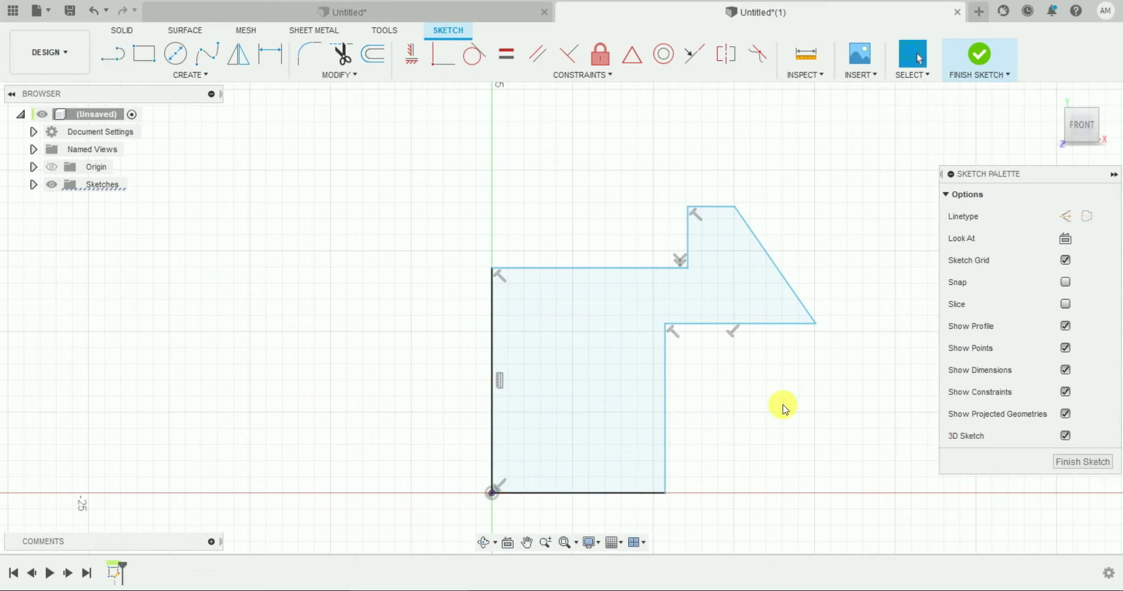
Dimension the left edge height to 19 and the overall height to 20.
{"action": "left_click", "coordinate": [271, 54]}
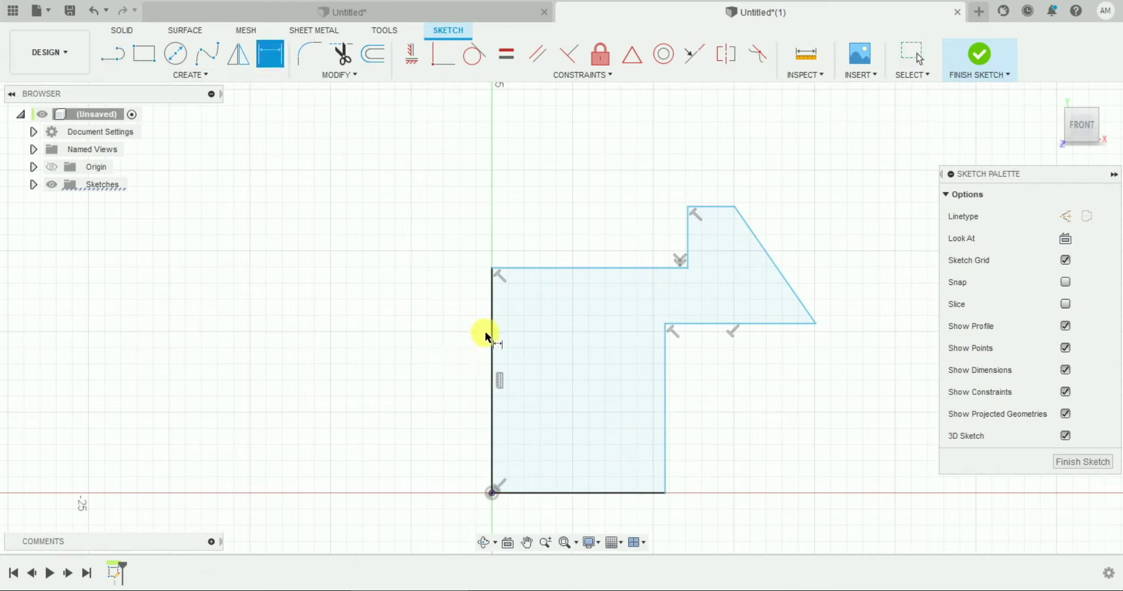
{"action": "left_click", "coordinate": [493, 335]}
{"action": "left_click", "coordinate": [424, 389]}
{"action": "key", "text": "Return"}
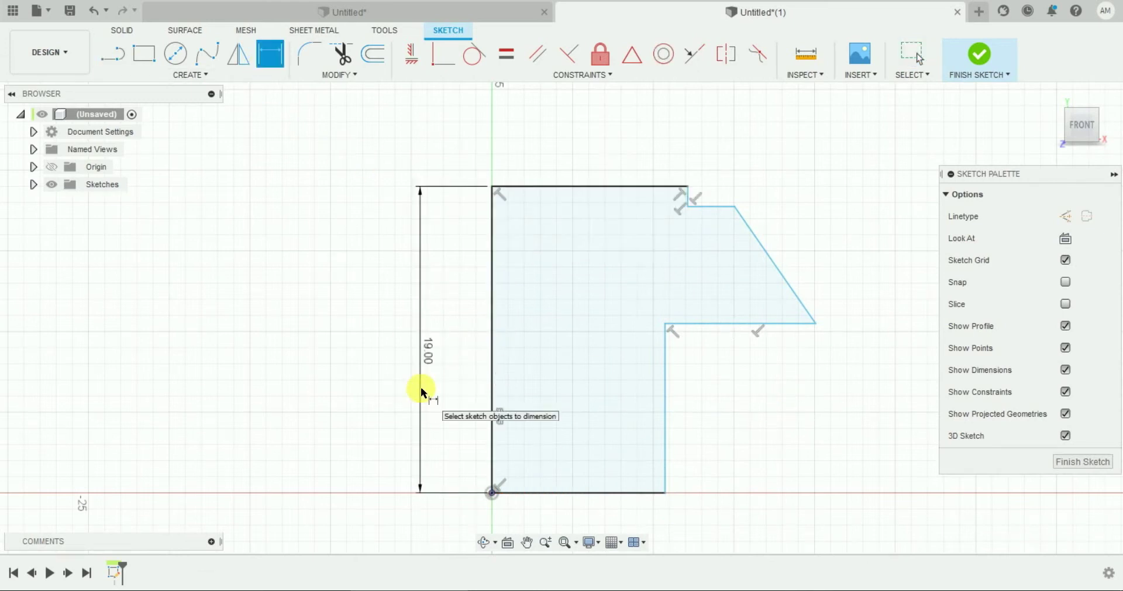
{"action": "left_click", "coordinate": [726, 207]}
{"action": "left_click", "coordinate": [556, 493]}
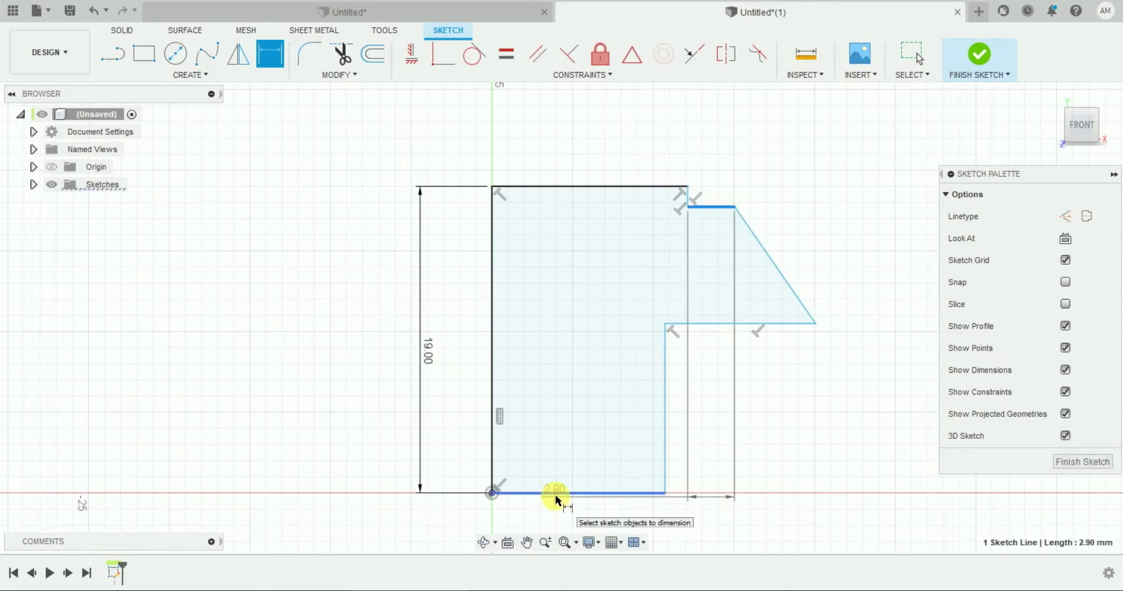
{"action": "left_click", "coordinate": [251, 318]}
{"action": "type", "text": "20"}
{"action": "key", "text": "Return"}
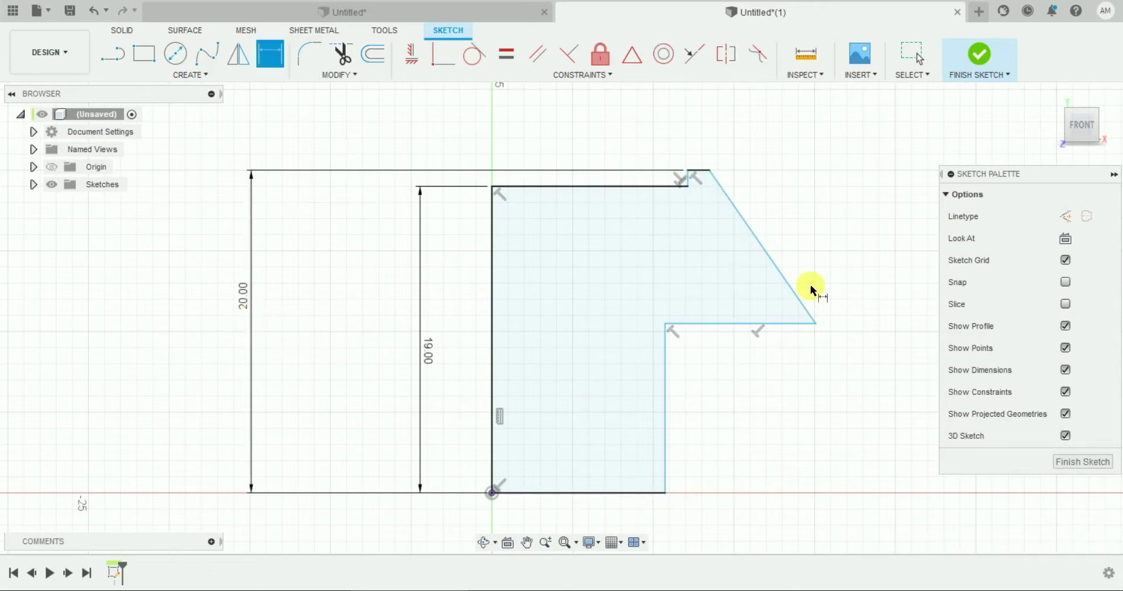
Set the short top edge to 0.20 and the slant angle to 60°.
{"action": "left_click", "coordinate": [701, 170]}
{"action": "left_click", "coordinate": [697, 143]}
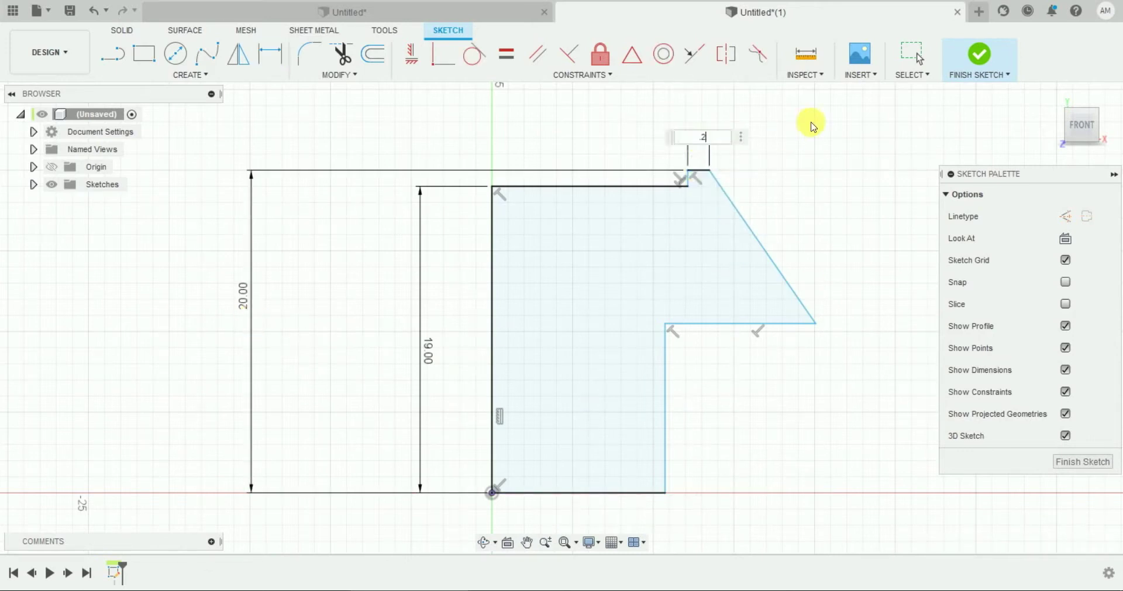
{"action": "key", "text": "Return"}
{"action": "left_click", "coordinate": [735, 324]}
{"action": "left_click", "coordinate": [757, 271]}
{"action": "left_click", "coordinate": [736, 286]}
{"action": "type", "text": "60"}
{"action": "key", "text": "Return"}
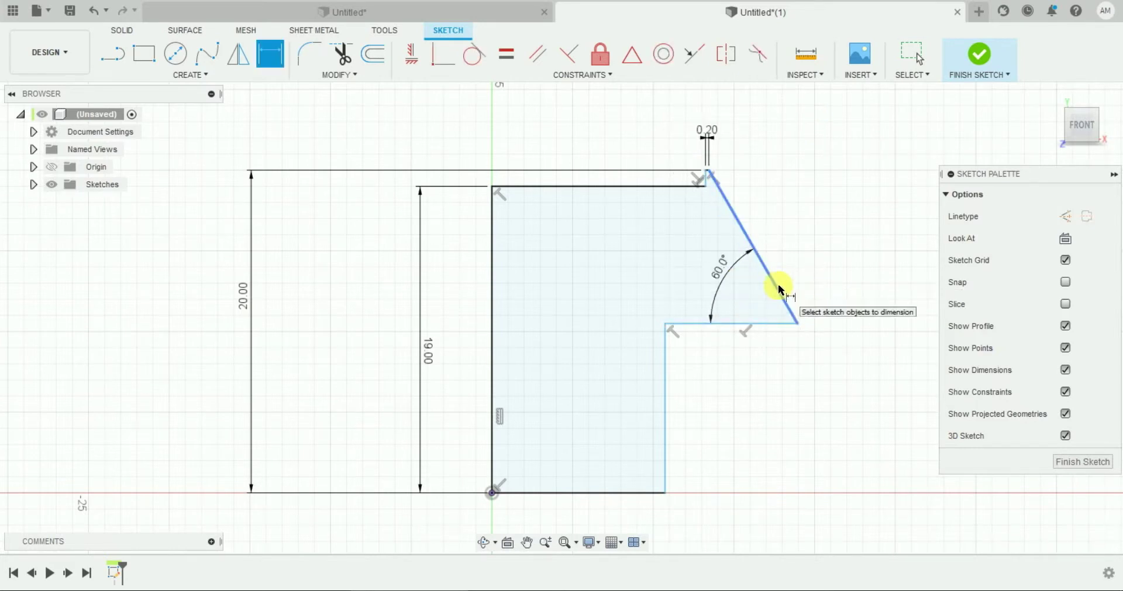
Set the outer width to 35/2 and the bottom width to 12.50.
{"action": "left_click", "coordinate": [797, 324]}
{"action": "left_click", "coordinate": [492, 290]}
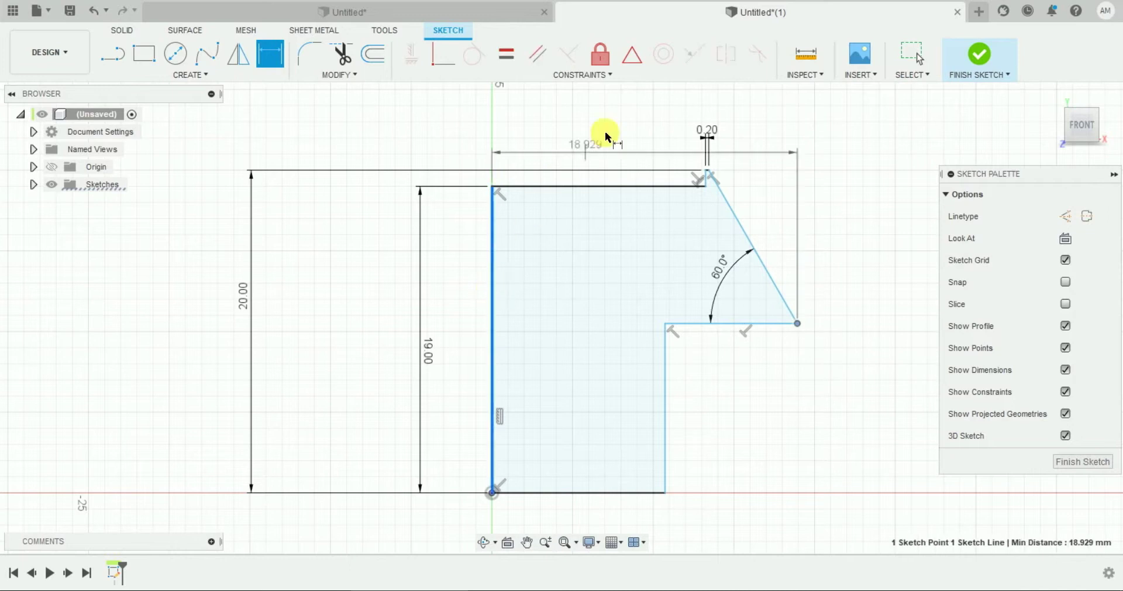
{"action": "left_click", "coordinate": [626, 115]}
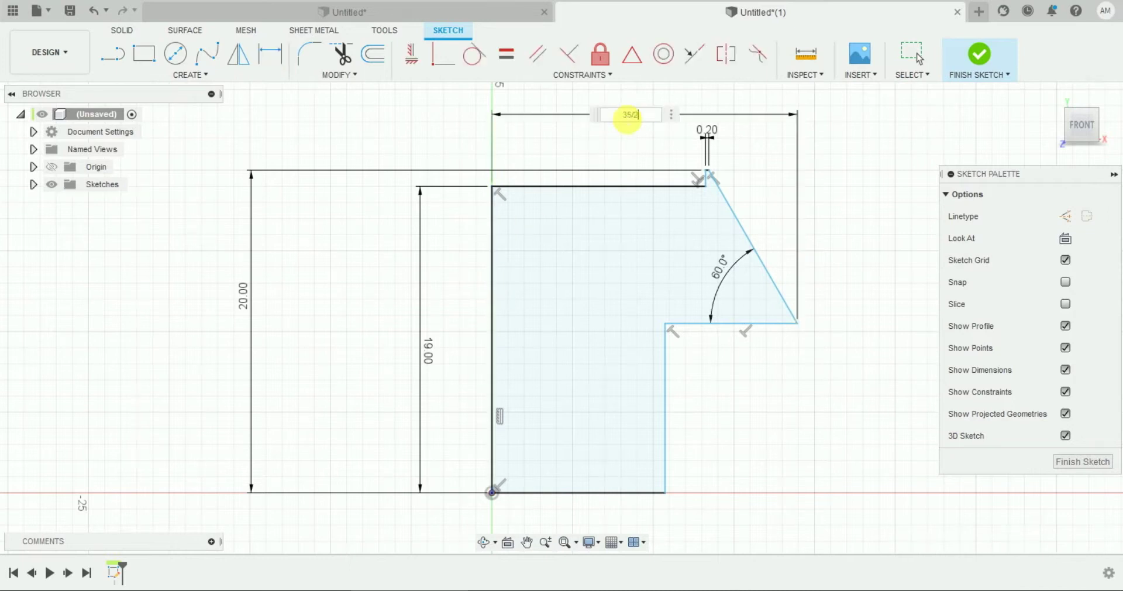
{"action": "key", "text": "Return"}
{"action": "left_click", "coordinate": [594, 518]}
{"action": "type", "text": "25/2"}
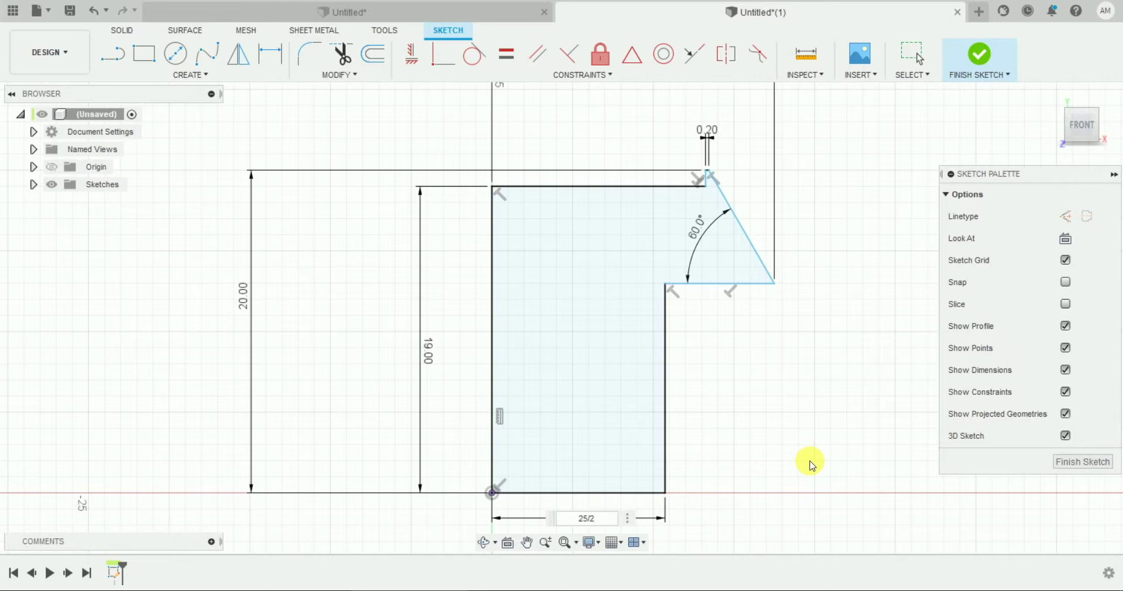
{"action": "key", "text": "Return"}
Give the slanted edge a vertical height of 7 and finish the sketch.
{"action": "left_click", "coordinate": [757, 253]}
{"action": "left_click", "coordinate": [914, 228]}
{"action": "type", "text": "7"}
{"action": "key", "text": "Return"}
{"action": "left_click", "coordinate": [1052, 460]}
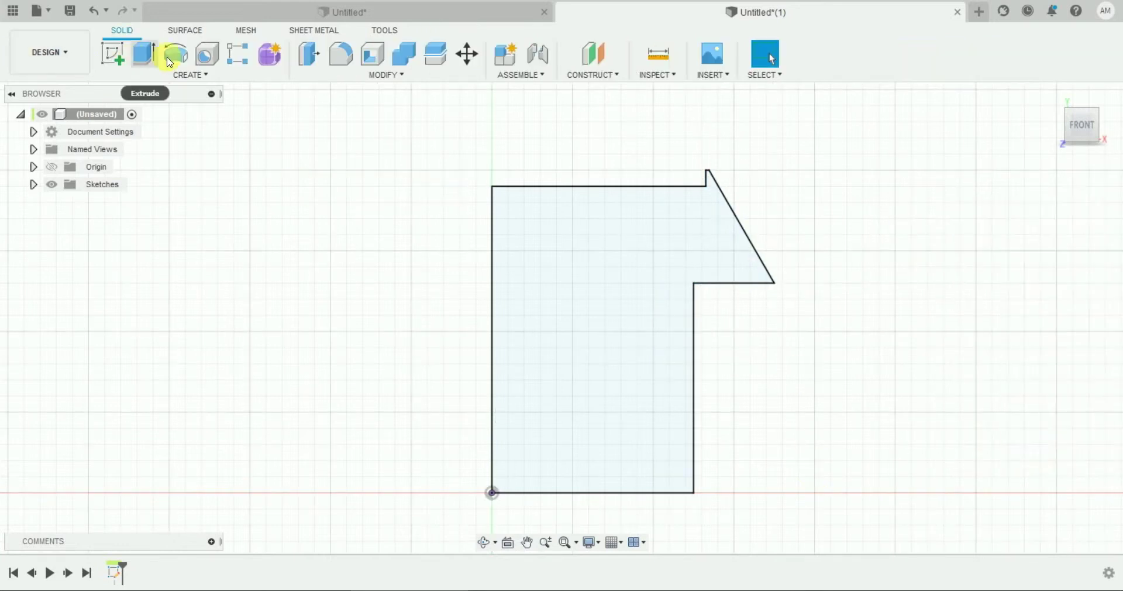
Revolve the profile about its left edge as a new component.
{"action": "left_click", "coordinate": [175, 53]}
{"action": "left_click", "coordinate": [493, 304]}
{"action": "left_click", "coordinate": [1047, 306]}
{"action": "left_click", "coordinate": [1033, 376]}
{"action": "left_click", "coordinate": [1038, 328]}
{"action": "left_click", "coordinate": [1070, 121]}
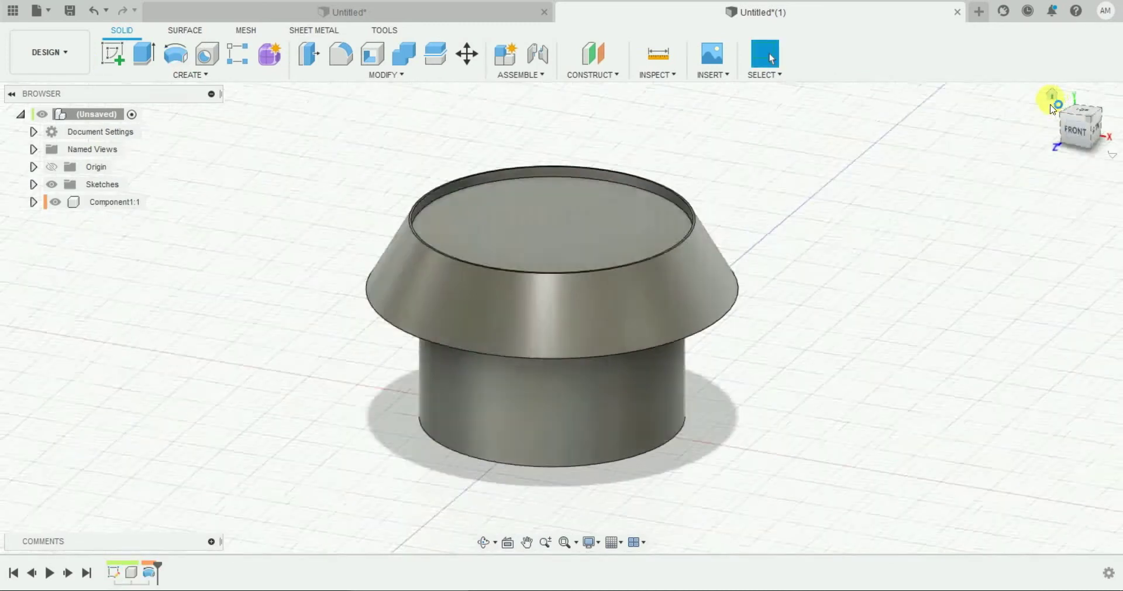
Start a sketch on the top face and project the inner circular edge into it.
{"action": "left_click", "coordinate": [592, 226]}
{"action": "left_click", "coordinate": [113, 53]}
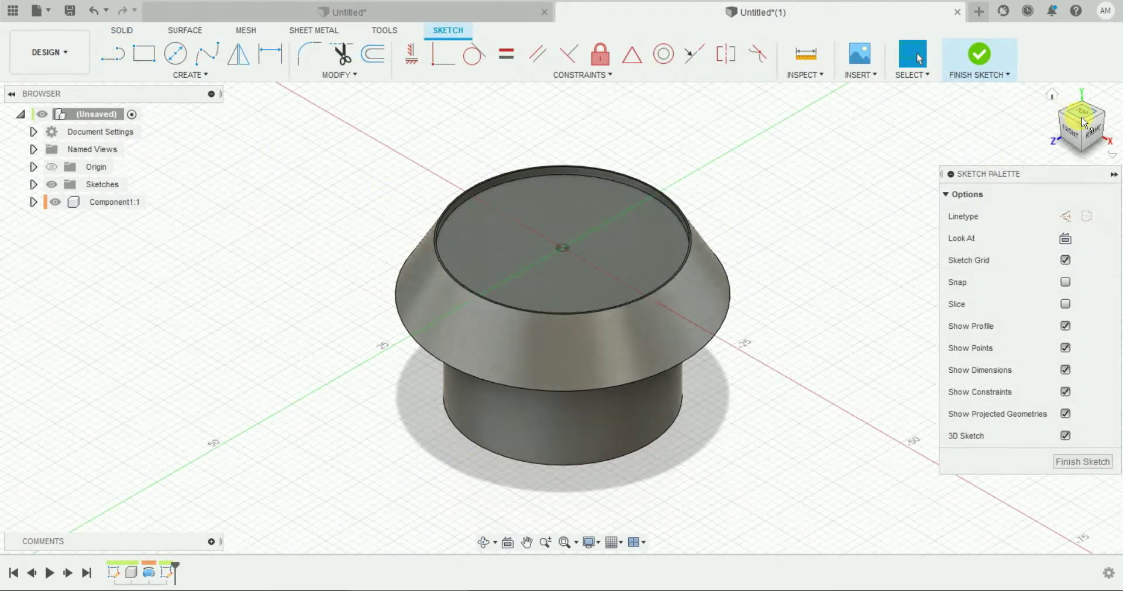
{"action": "left_click", "coordinate": [1082, 122]}
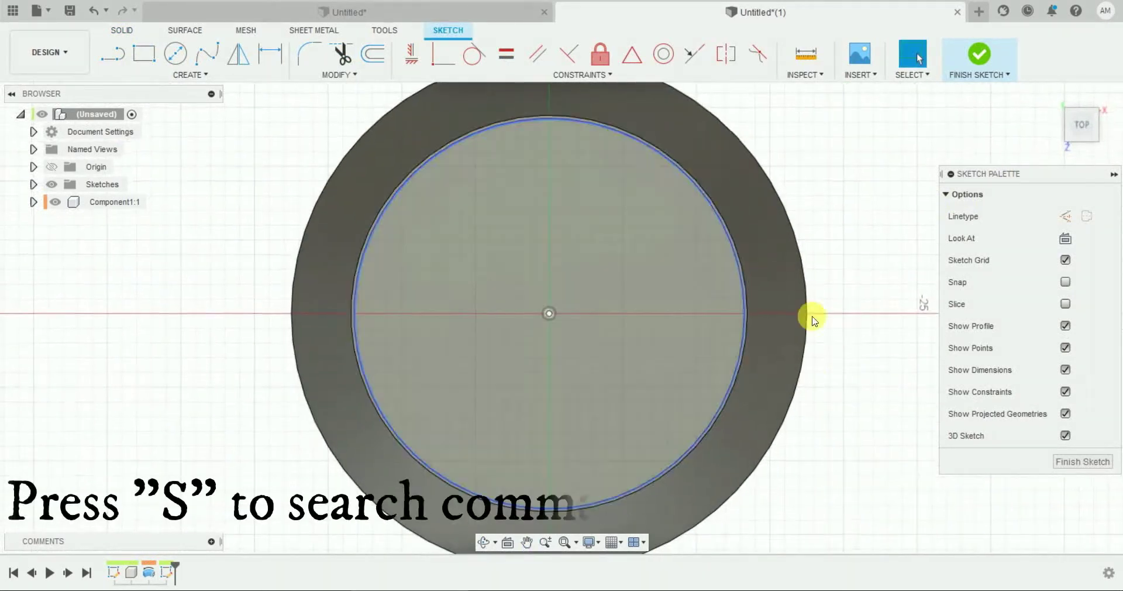
{"action": "type", "text": "spro"}
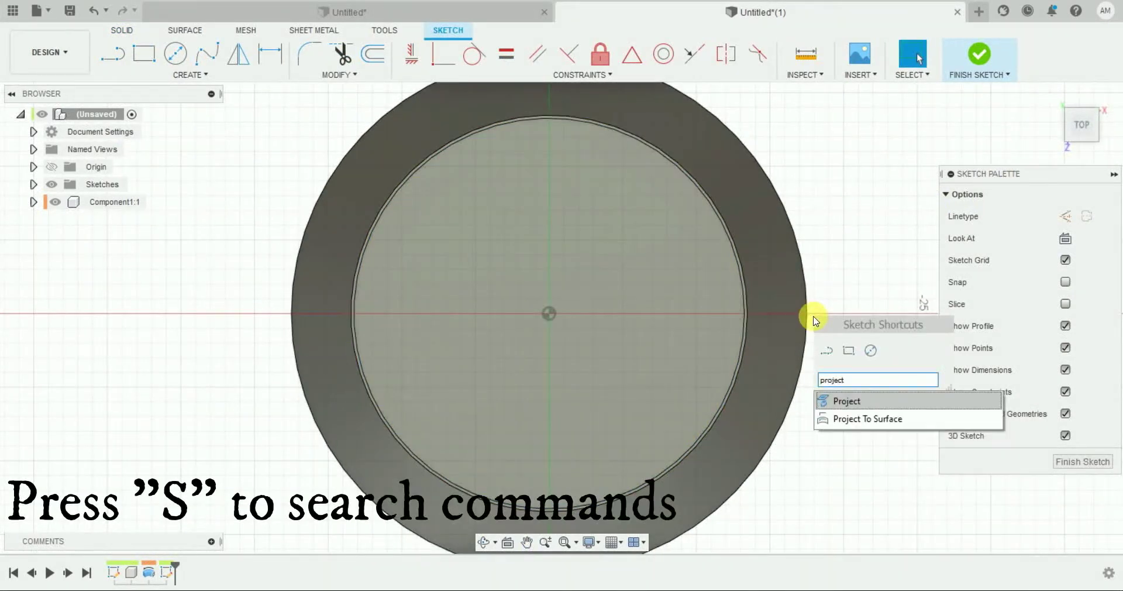
{"action": "key", "text": "Return"}
{"action": "left_click", "coordinate": [712, 219]}
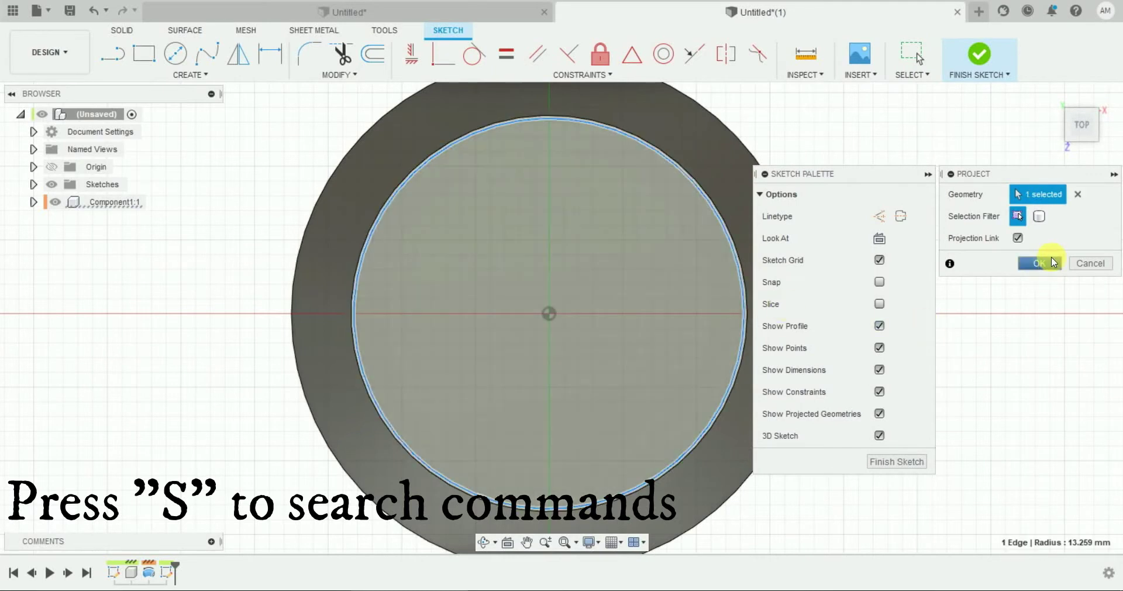
{"action": "left_click", "coordinate": [1055, 261]}
Offset the projected circle by 0.5.
{"action": "key", "text": "o"}
{"action": "left_click", "coordinate": [686, 177]}
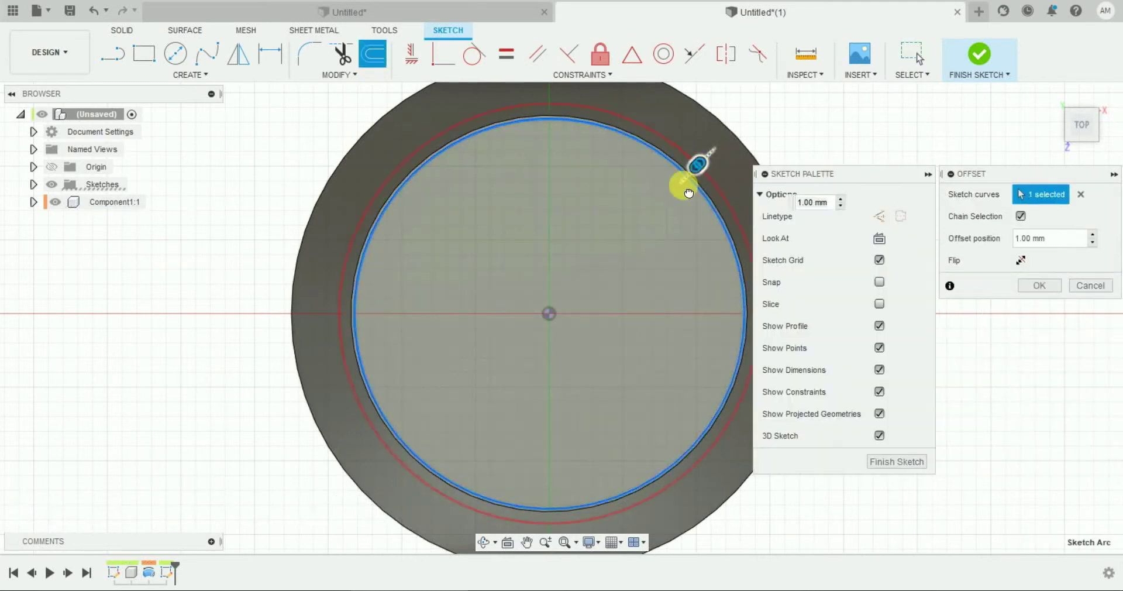
{"action": "type", "text": "0.5"}
{"action": "key", "text": "Return"}
Draw a V of two lines pointing toward the centre from the left rim.
{"action": "key", "text": "l"}
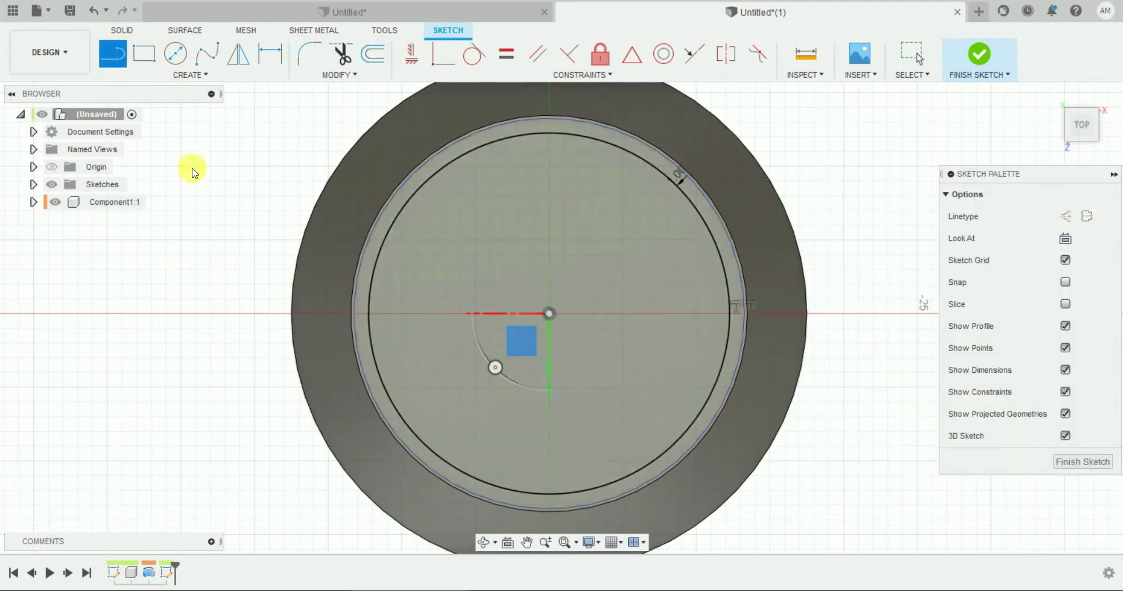
{"action": "left_click", "coordinate": [424, 185]}
{"action": "left_click", "coordinate": [506, 313]}
{"action": "left_click", "coordinate": [436, 454]}
{"action": "key", "text": "Escape"}
Make the two V lines equal and align the vertex horizontally with the centre.
{"action": "double_click", "coordinate": [487, 356]}
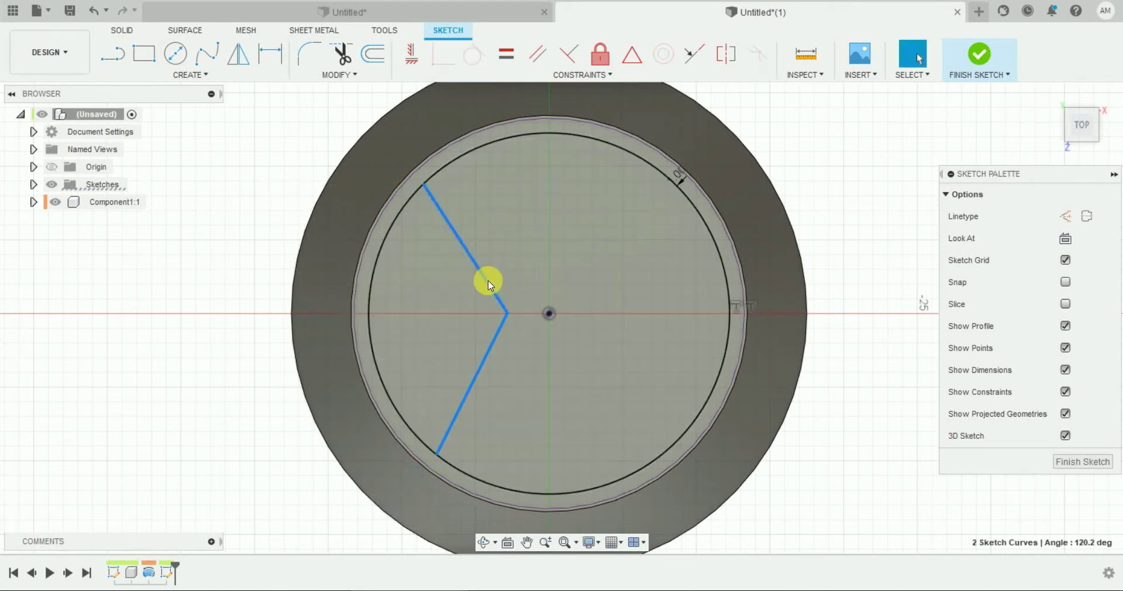
{"action": "left_click", "coordinate": [503, 57]}
{"action": "left_click", "coordinate": [505, 316]}
{"action": "left_click", "coordinate": [551, 315]}
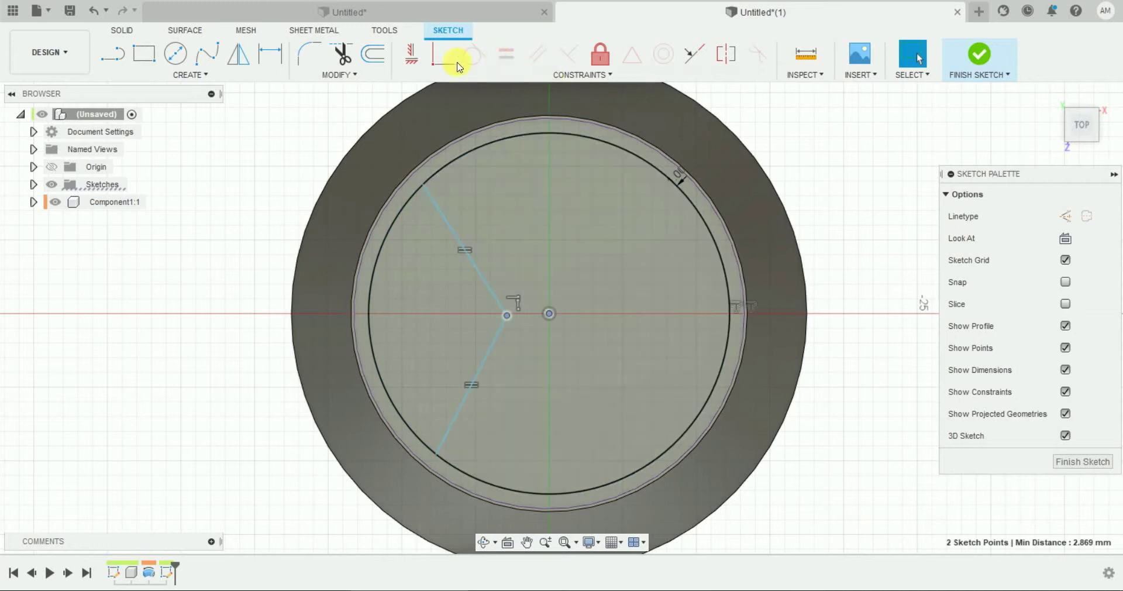
{"action": "left_click", "coordinate": [422, 57]}
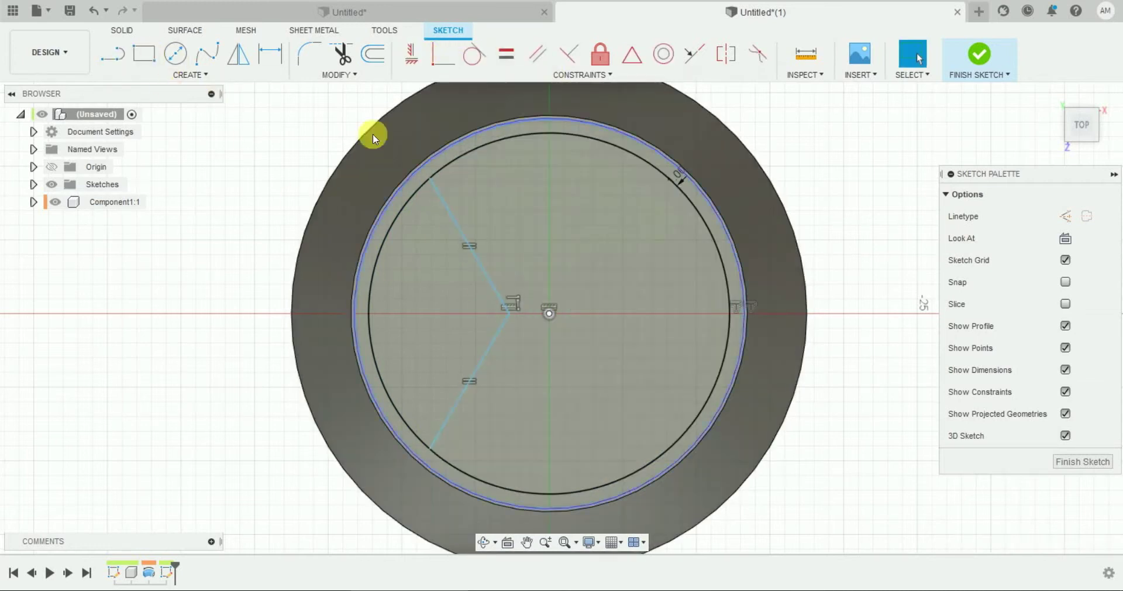
Dimension the V angle to 120° and the vertex 2 mm from the centre.
{"action": "key", "text": "d"}
{"action": "left_click", "coordinate": [483, 357]}
{"action": "left_click", "coordinate": [490, 281]}
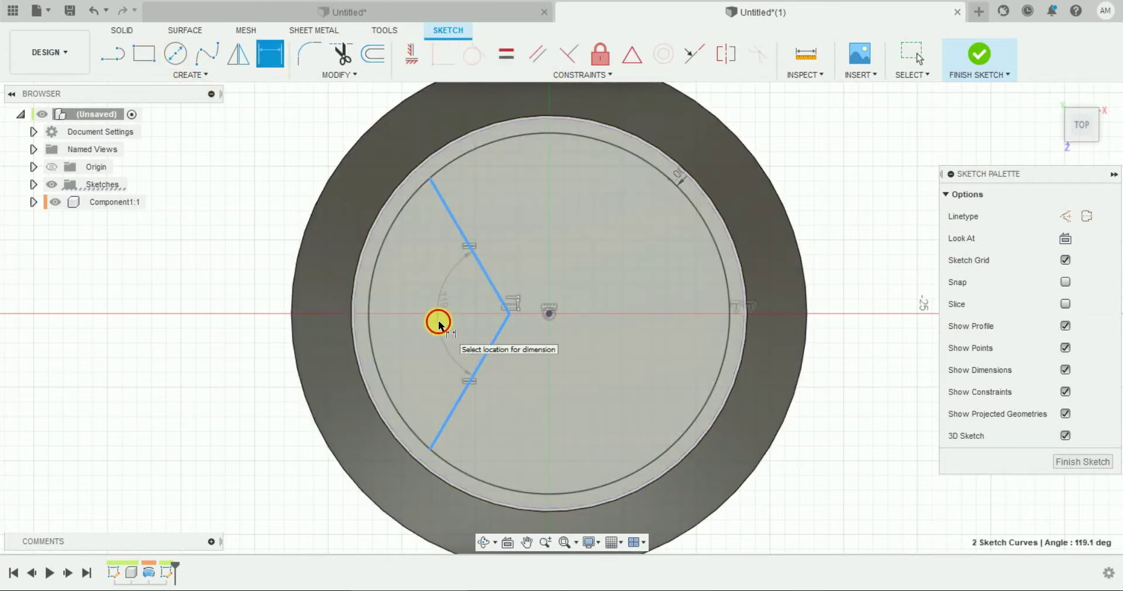
{"action": "left_click", "coordinate": [439, 322]}
{"action": "type", "text": "120"}
{"action": "key", "text": "Return"}
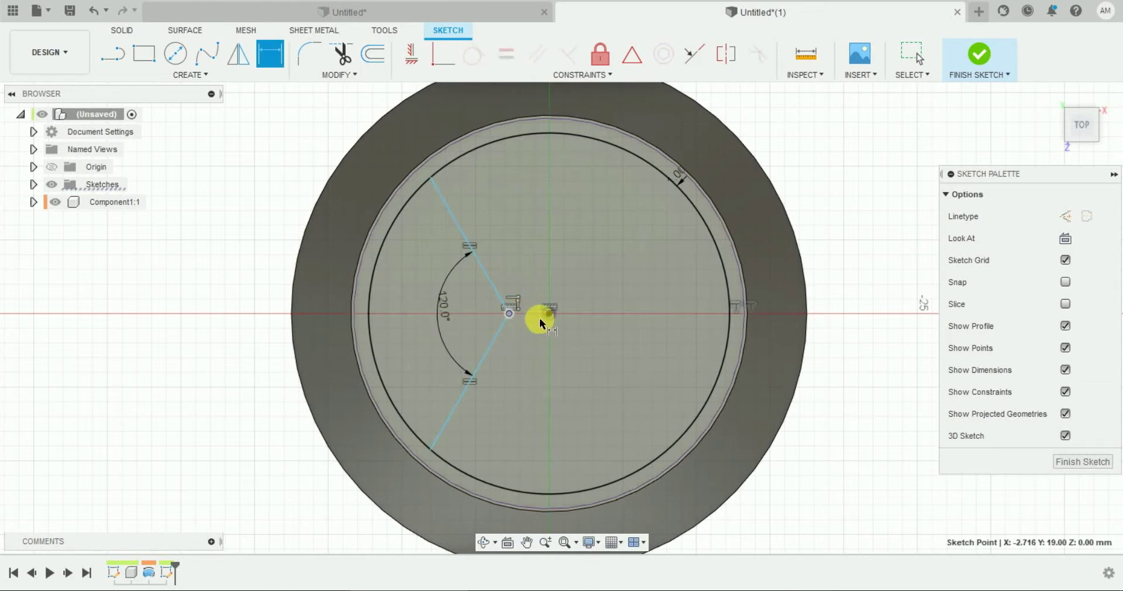
{"action": "left_click", "coordinate": [540, 317]}
{"action": "left_click", "coordinate": [536, 378]}
{"action": "type", "text": "2"}
{"action": "key", "text": "Return"}
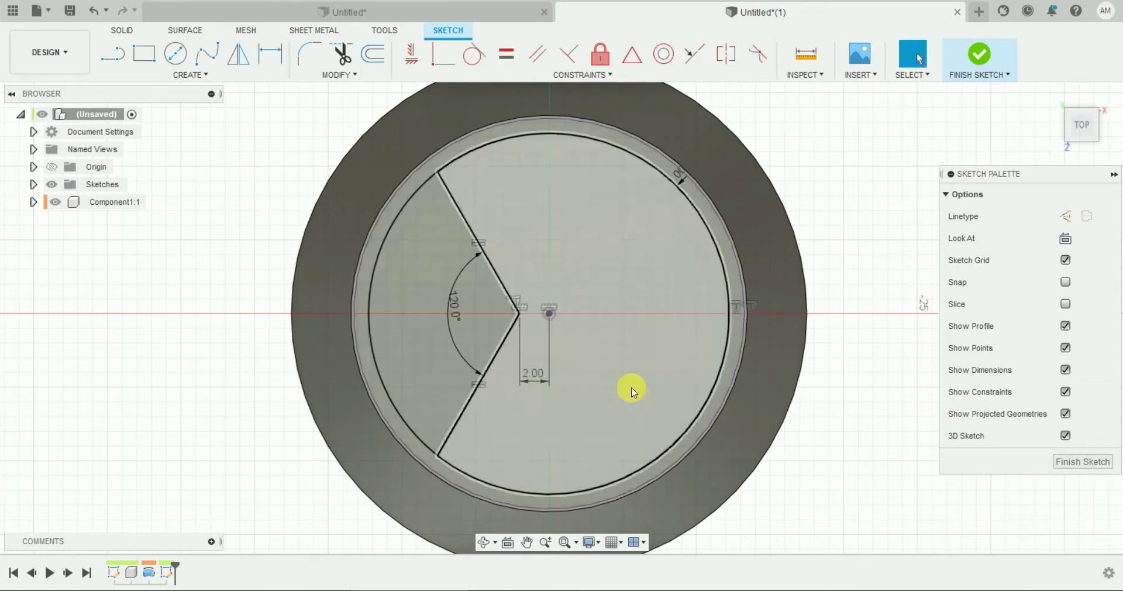
Draw a vertical centreline up from the centre point.
{"action": "left_click", "coordinate": [112, 54]}
{"action": "left_click", "coordinate": [549, 235]}
{"action": "key", "text": "Escape"}
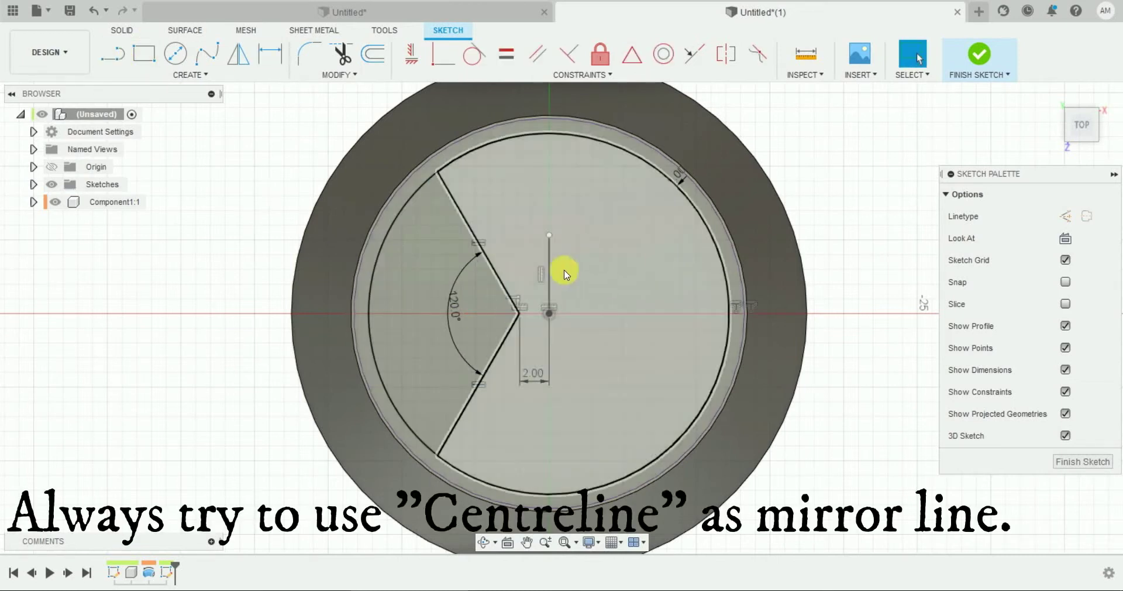
{"action": "left_click", "coordinate": [1078, 225]}
Mirror both V lines across the centreline and finish the sketch.
{"action": "left_click", "coordinate": [239, 54]}
{"action": "left_click", "coordinate": [501, 354]}
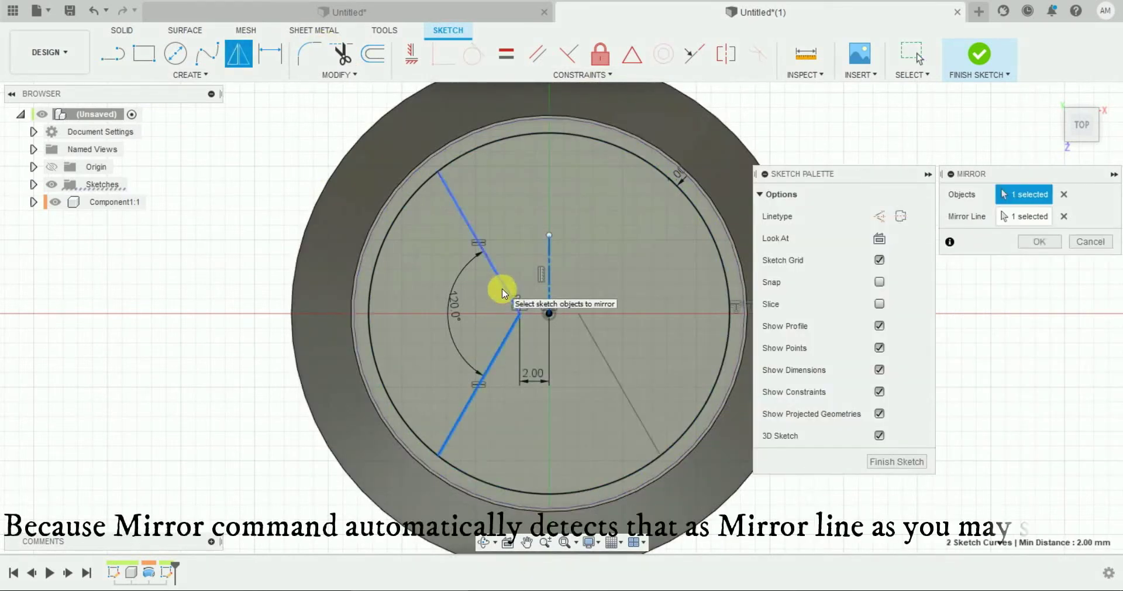
{"action": "left_click", "coordinate": [503, 288]}
{"action": "left_click", "coordinate": [1033, 242]}
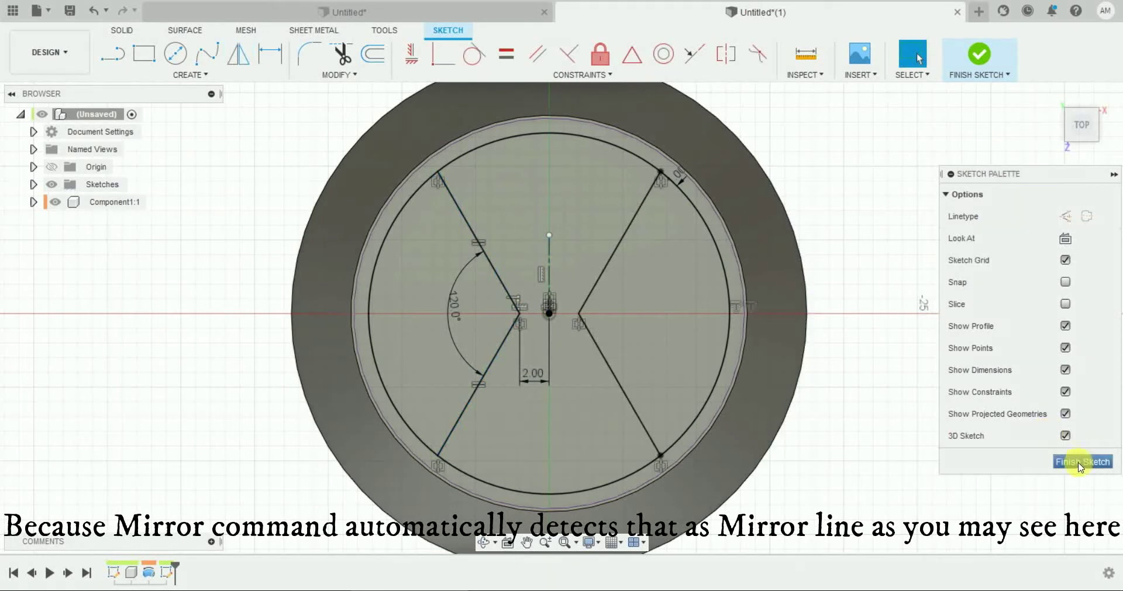
{"action": "left_click", "coordinate": [1081, 466]}
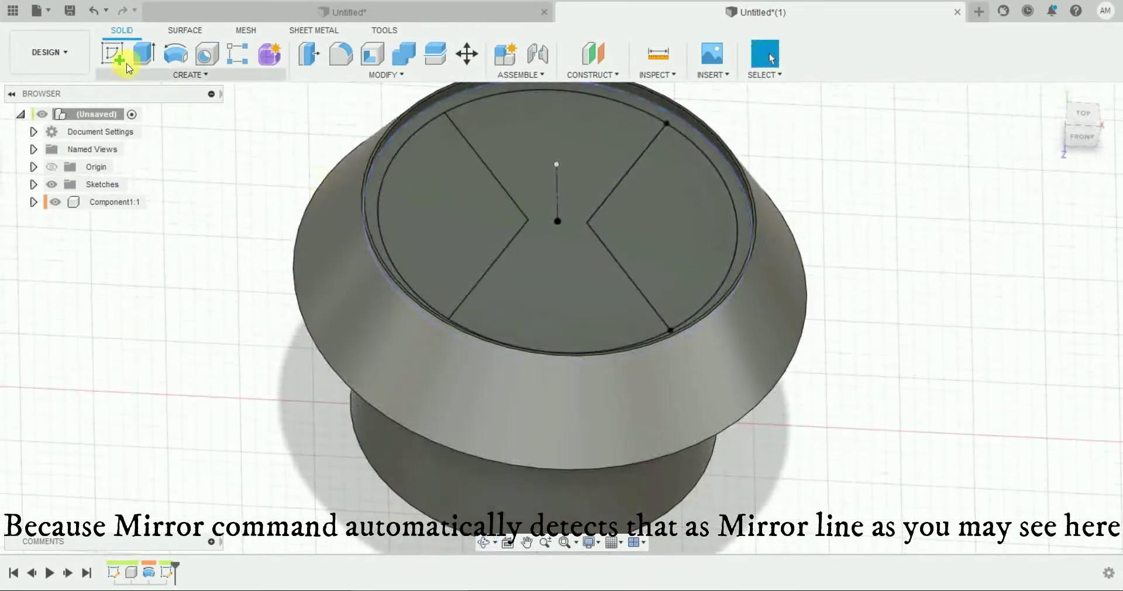
Extrude the middle hourglass profile as a shallow cut into the watch face.
{"action": "left_click", "coordinate": [144, 53]}
{"action": "left_click", "coordinate": [533, 261]}
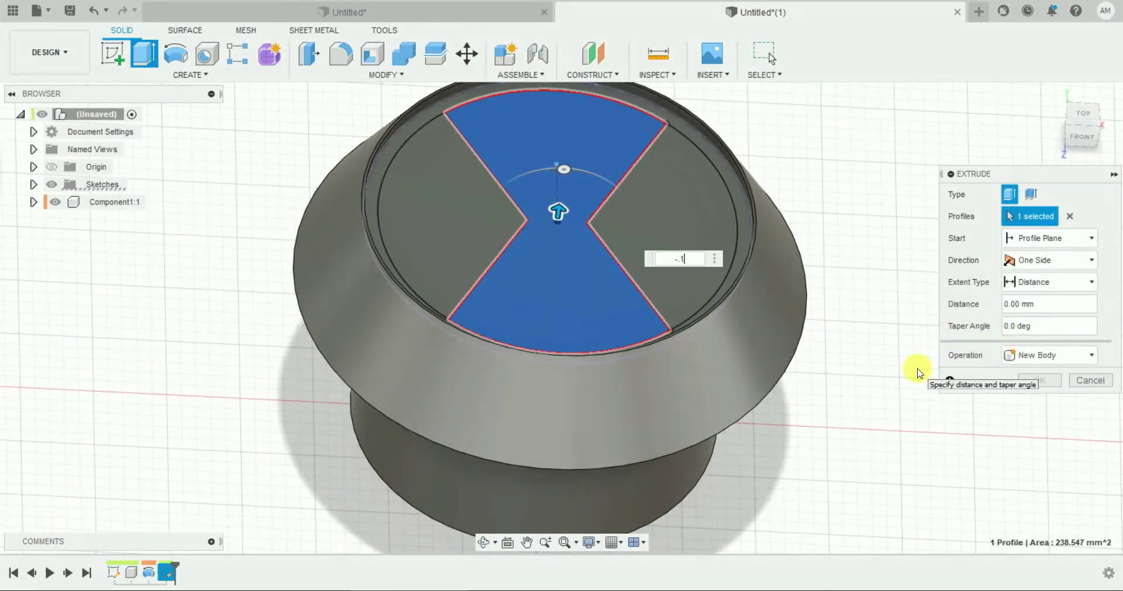
{"action": "key", "text": "Return"}
{"action": "left_click", "coordinate": [1059, 98]}
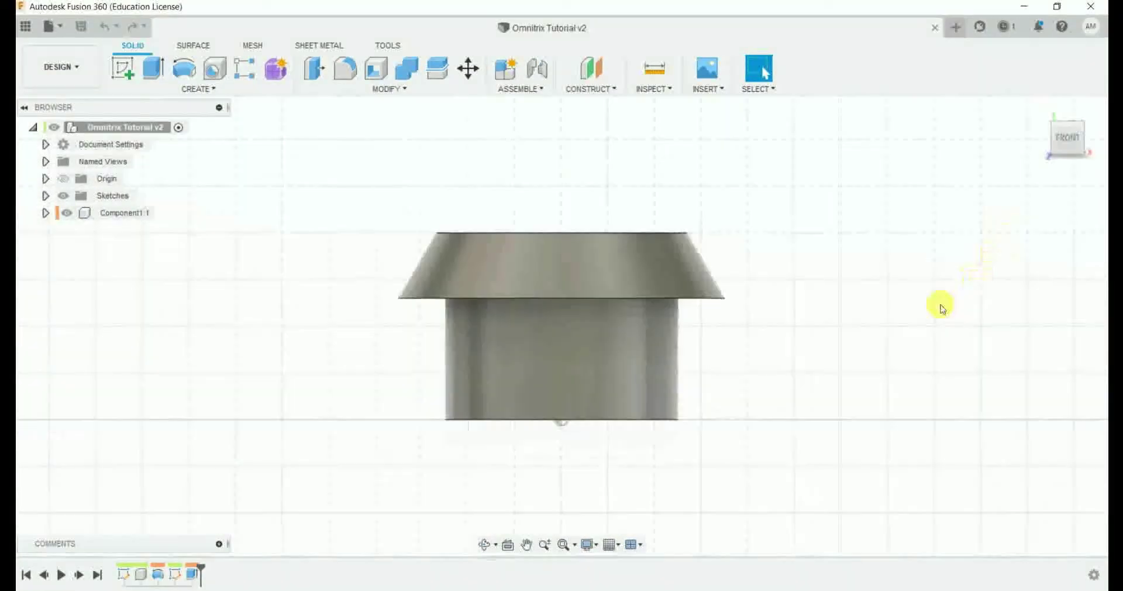
{"action": "left_click", "coordinate": [336, 282]}
Project the top and bottom edges of the sloped ring into the sketch.
{"action": "key", "text": "l"}
{"action": "scroll", "coordinate": [389, 297], "scroll_direction": "up", "scroll_amount": 2}
{"action": "scroll", "coordinate": [398, 297], "scroll_direction": "up", "scroll_amount": 3}
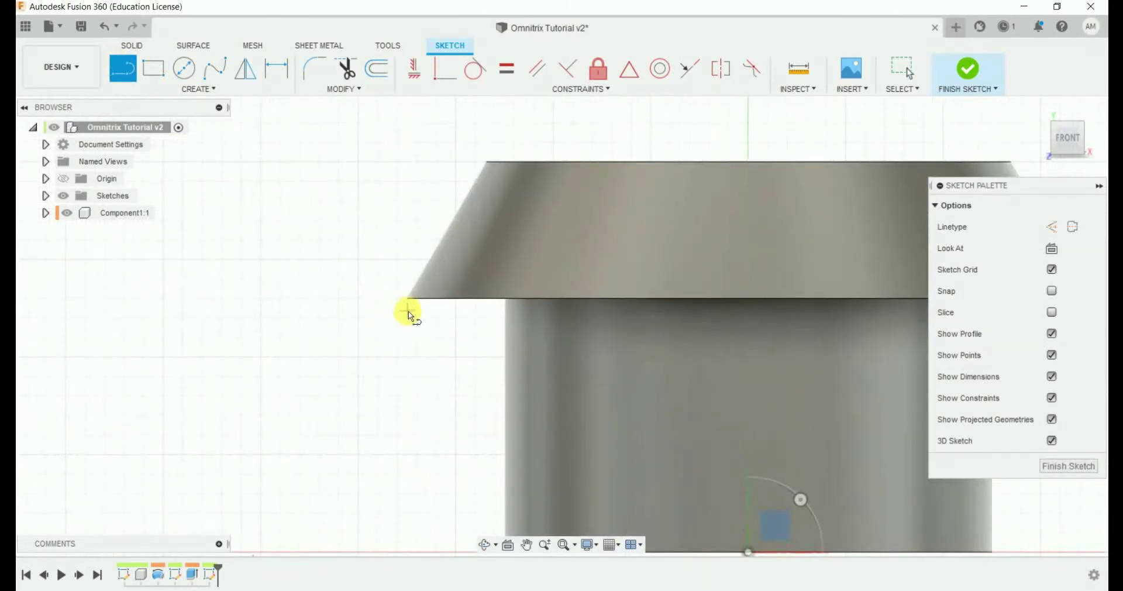
{"action": "key", "text": "Escape"}
{"action": "type", "text": "sproj"}
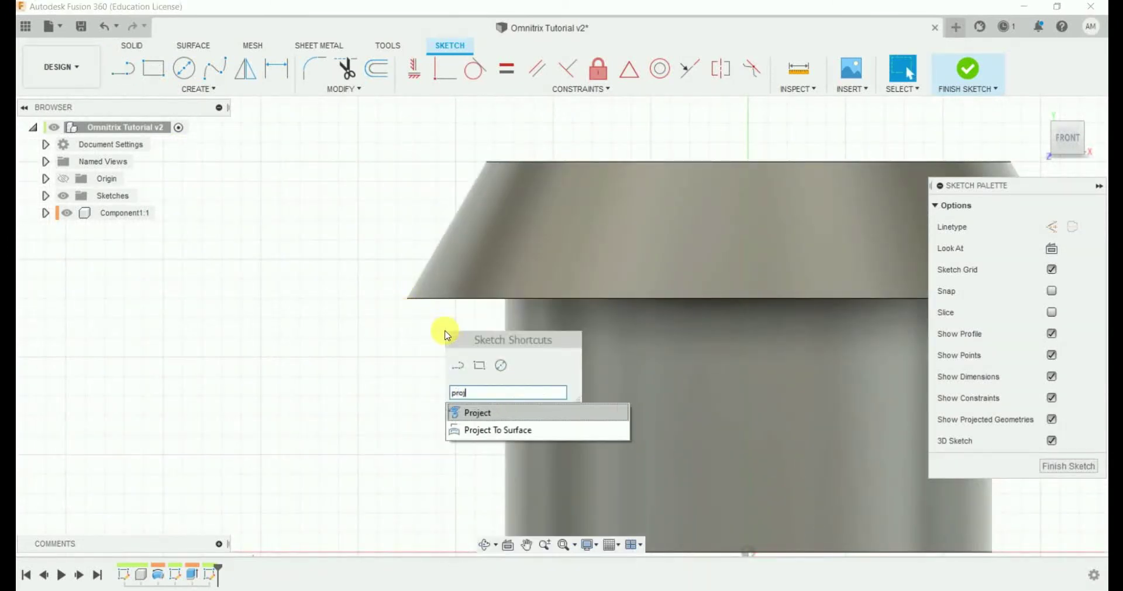
{"action": "left_click", "coordinate": [474, 417]}
{"action": "left_click", "coordinate": [421, 299]}
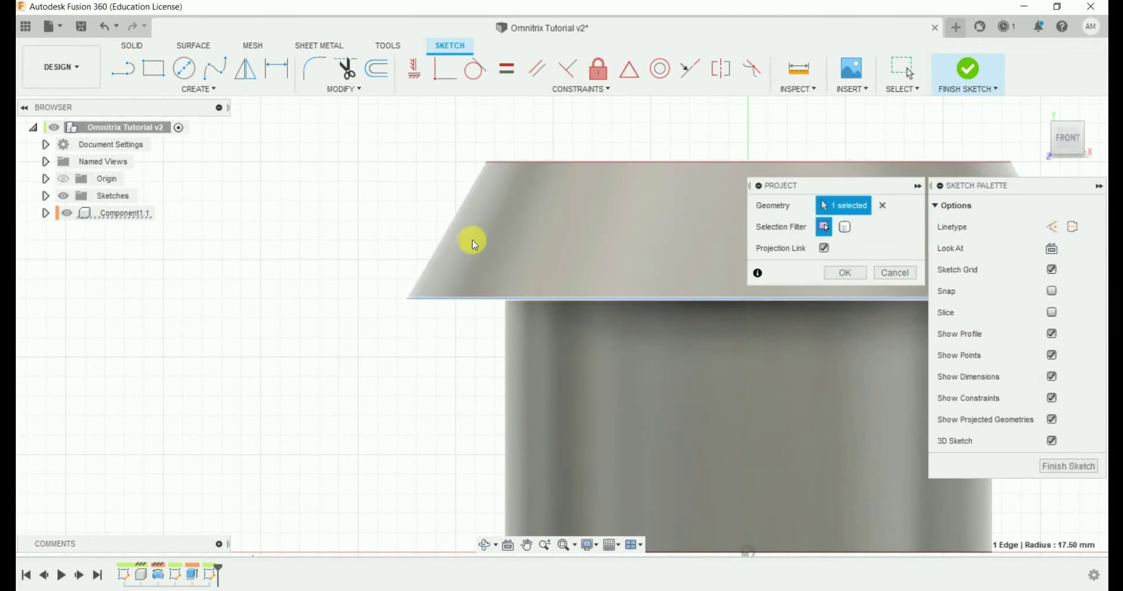
{"action": "left_click", "coordinate": [503, 163]}
{"action": "left_click", "coordinate": [843, 272]}
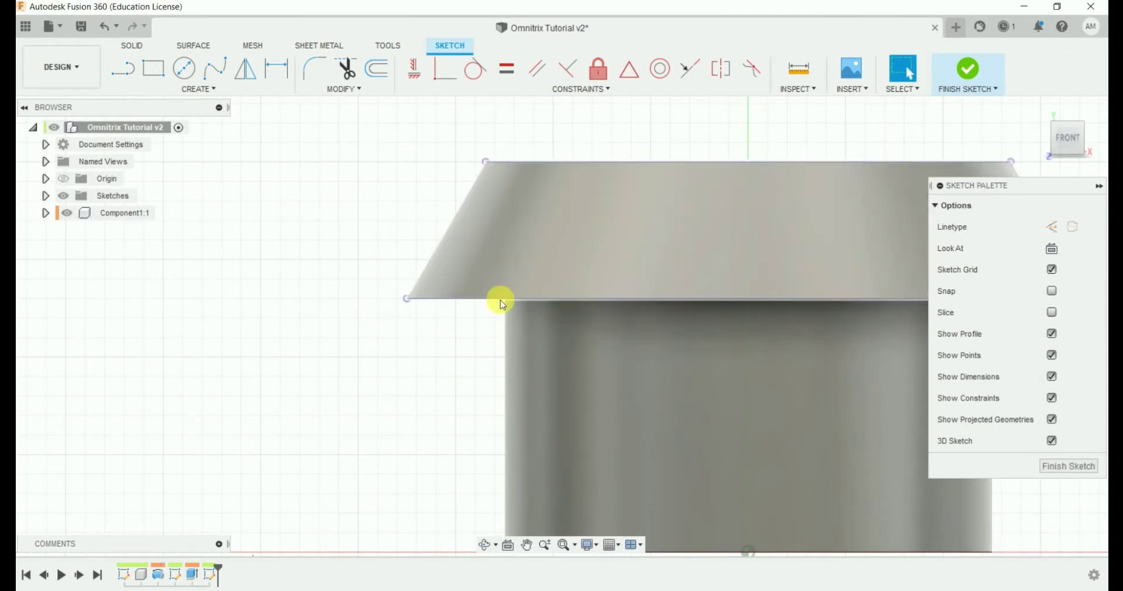
Draw a line from the slope's bottom corner to its top corner.
{"action": "left_click", "coordinate": [123, 69]}
{"action": "left_click", "coordinate": [408, 299]}
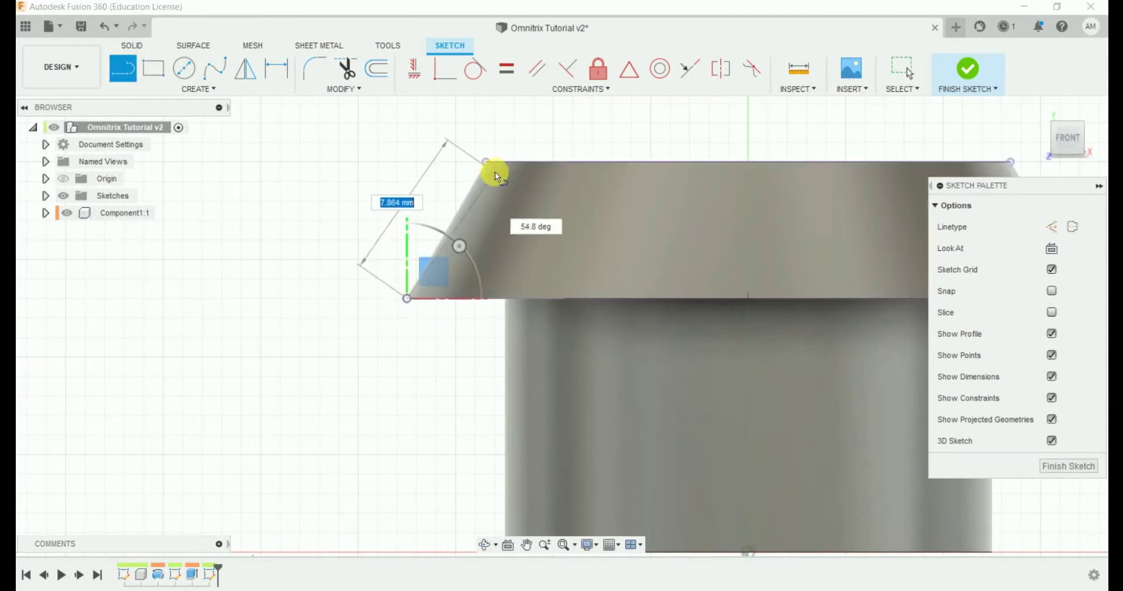
{"action": "left_click", "coordinate": [486, 163]}
{"action": "key", "text": "Escape"}
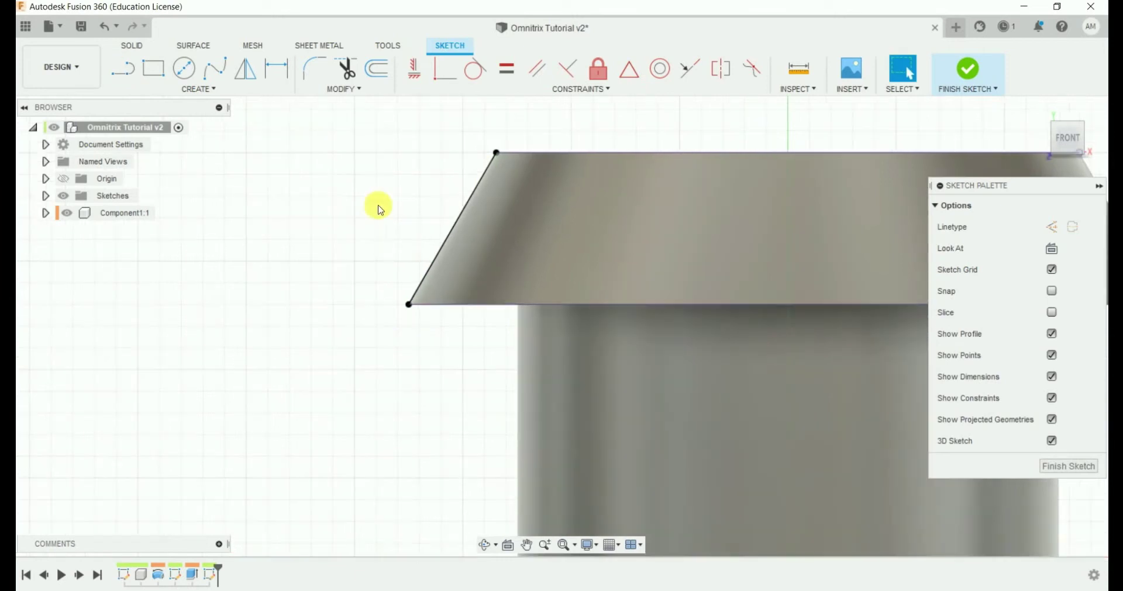
Offset the slanted line by 0.2 mm.
{"action": "key", "text": "o"}
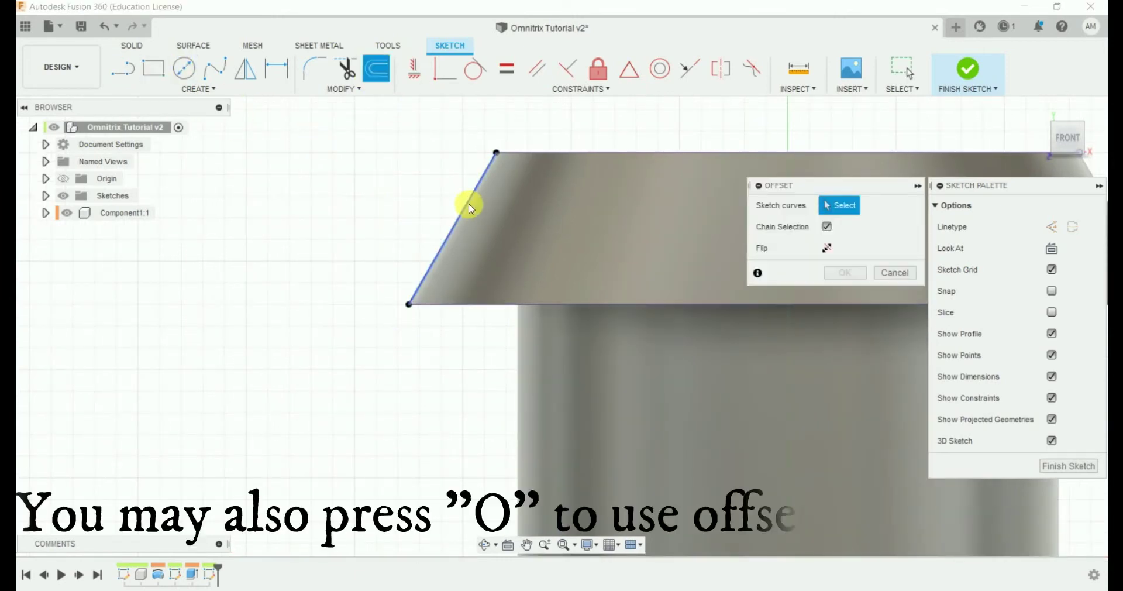
{"action": "left_click", "coordinate": [471, 209]}
{"action": "type", "text": "2"}
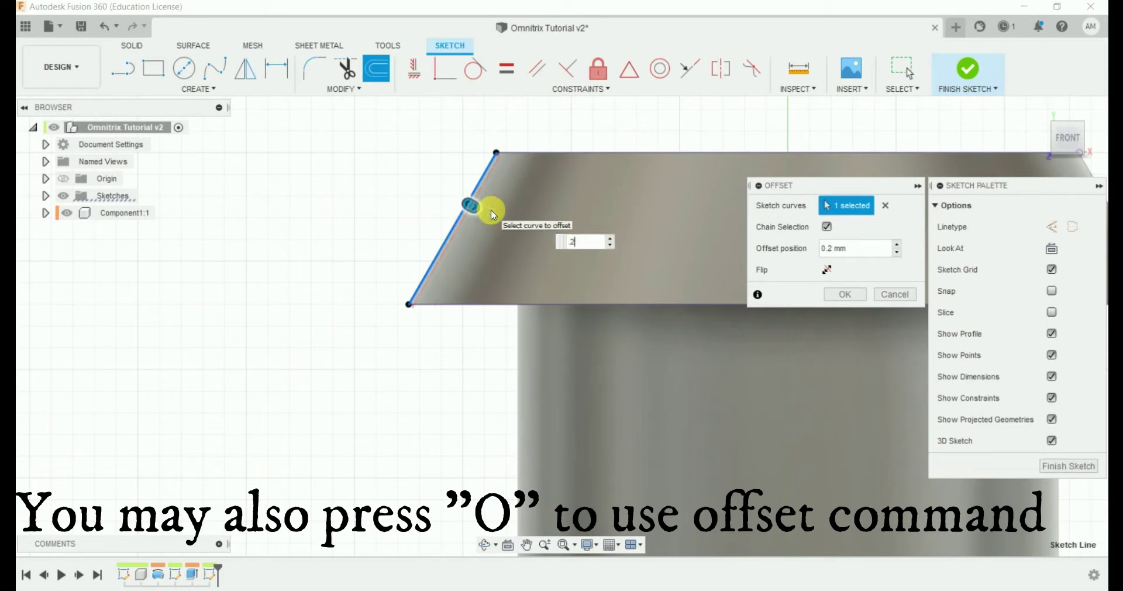
{"action": "left_click", "coordinate": [846, 295]}
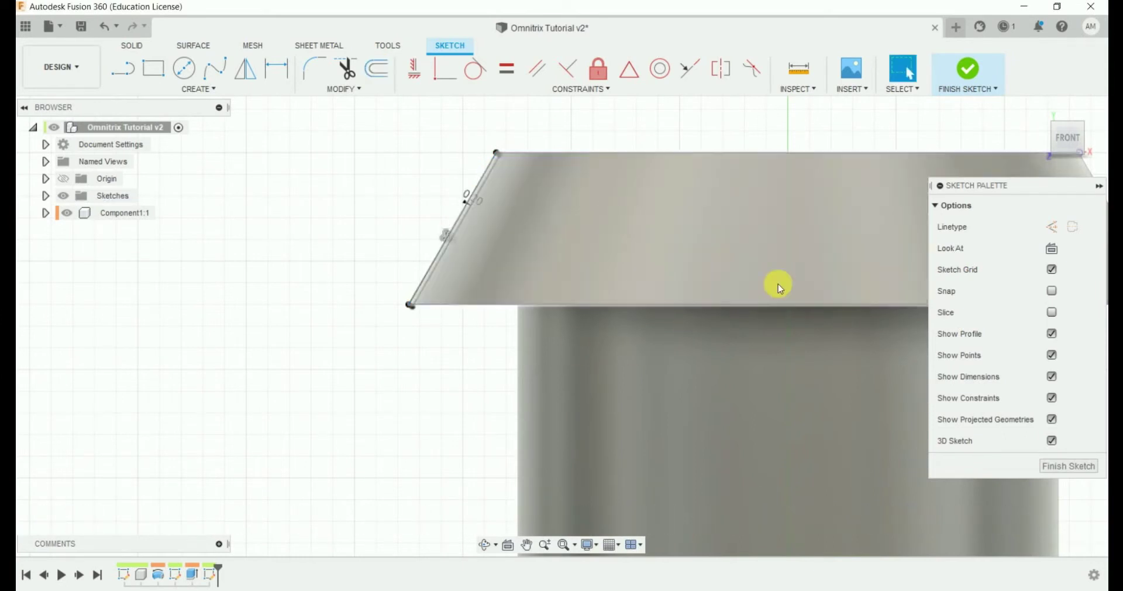
{"action": "left_click", "coordinate": [386, 67]}
{"action": "left_click", "coordinate": [436, 260]}
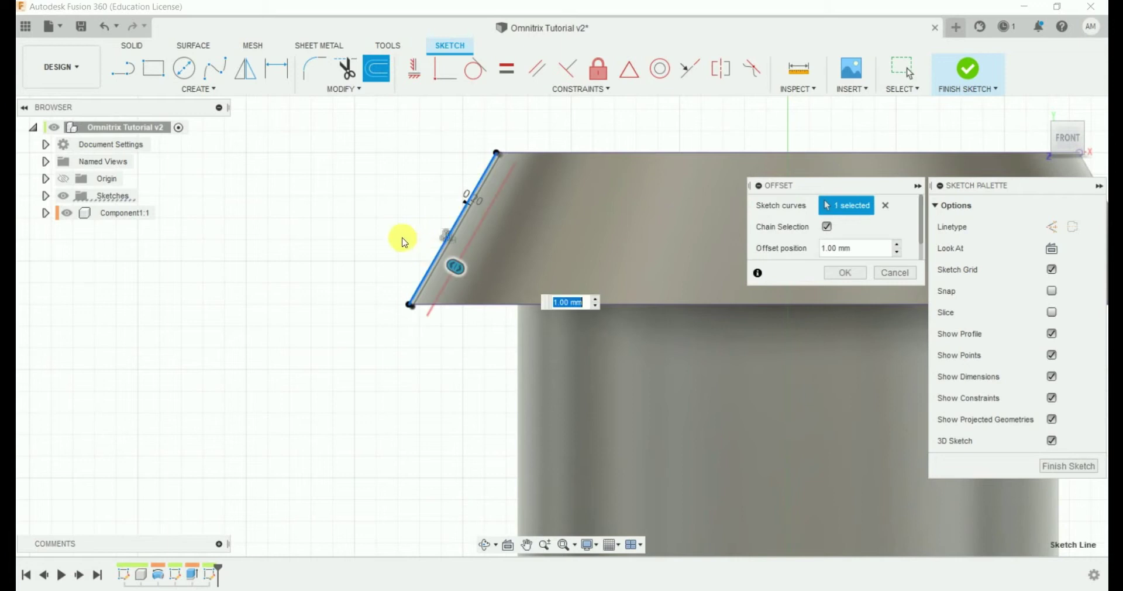
{"action": "type", "text": "0.2"}
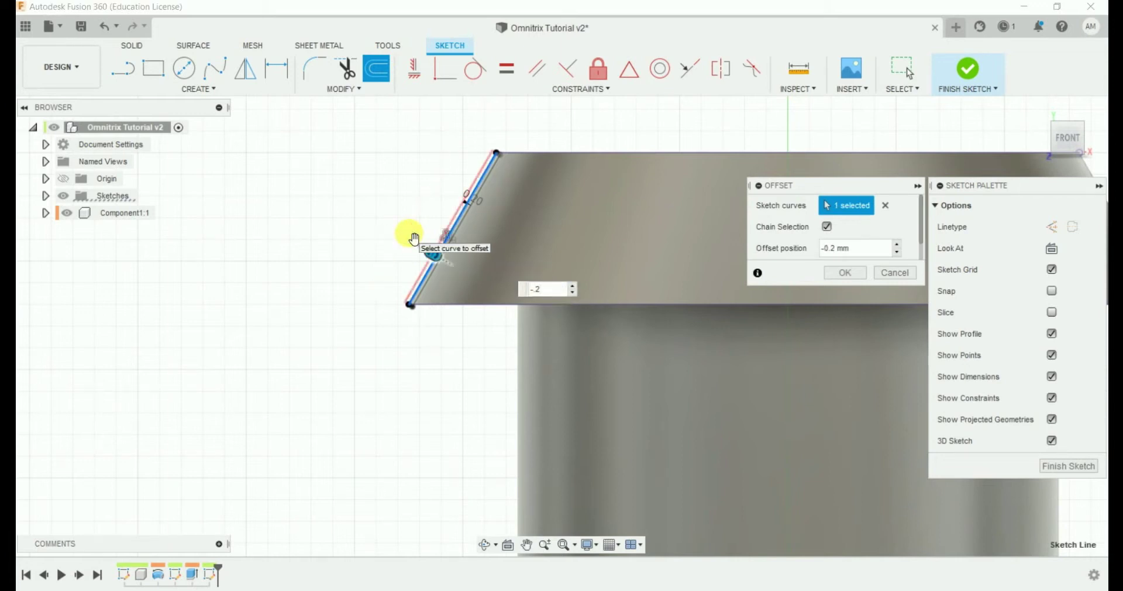
{"action": "key", "text": "Return"}
Trim away the stray end of the offset line.
{"action": "scroll", "coordinate": [404, 304], "scroll_direction": "up", "scroll_amount": 5}
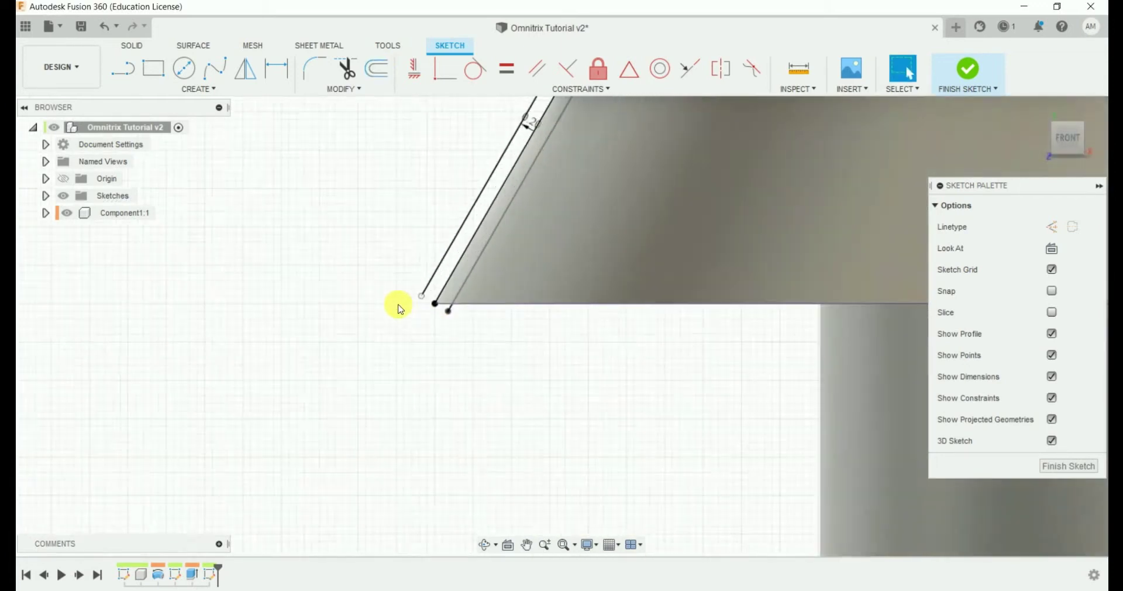
{"action": "scroll", "coordinate": [425, 329], "scroll_direction": "down", "scroll_amount": 2}
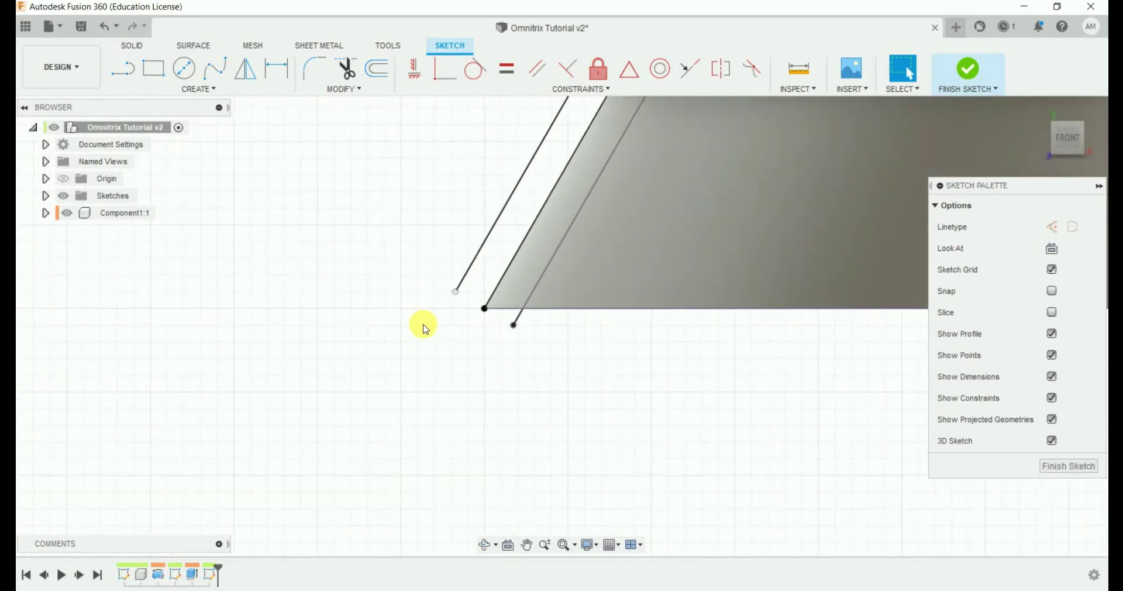
{"action": "scroll", "coordinate": [425, 329], "scroll_direction": "down", "scroll_amount": 1}
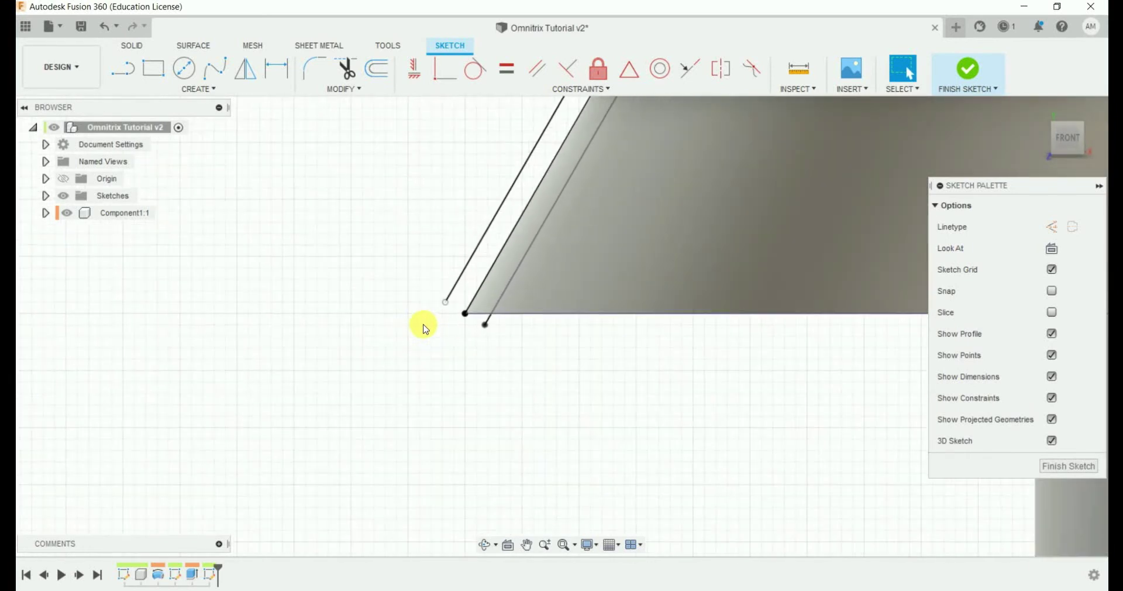
{"action": "left_click", "coordinate": [492, 334]}
{"action": "scroll", "coordinate": [444, 344], "scroll_direction": "down", "scroll_amount": 1}
{"action": "scroll", "coordinate": [445, 344], "scroll_direction": "down", "scroll_amount": 1}
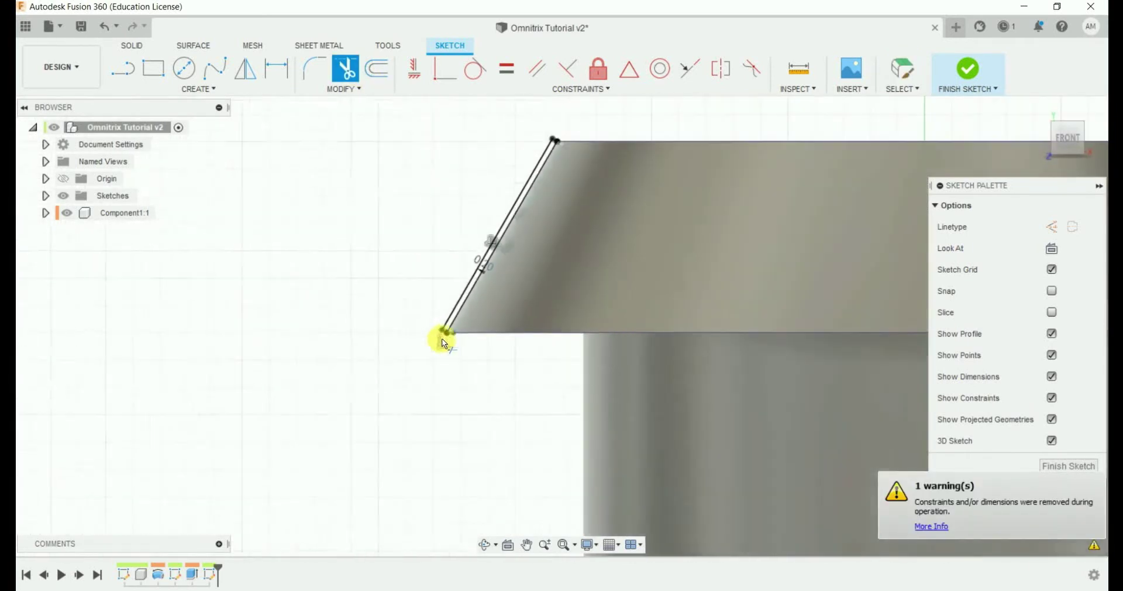
{"action": "scroll", "coordinate": [563, 134], "scroll_direction": "up", "scroll_amount": 3}
Extend the sketch line, delete the leftover line and finish the sketch.
{"action": "key", "text": "Escape"}
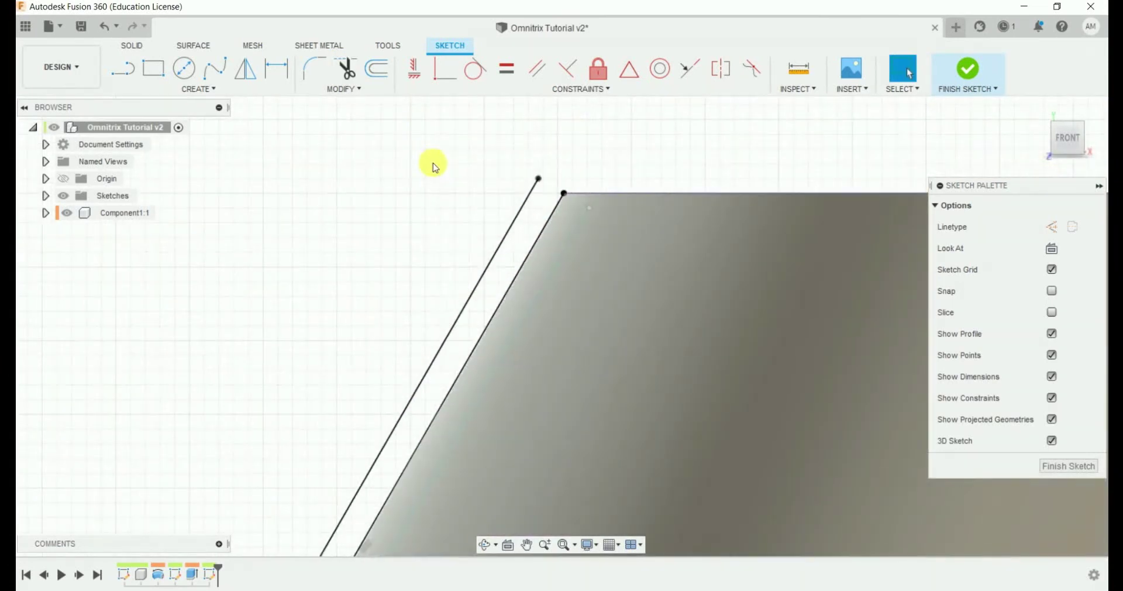
{"action": "type", "text": "sex"}
{"action": "left_click", "coordinate": [485, 245]}
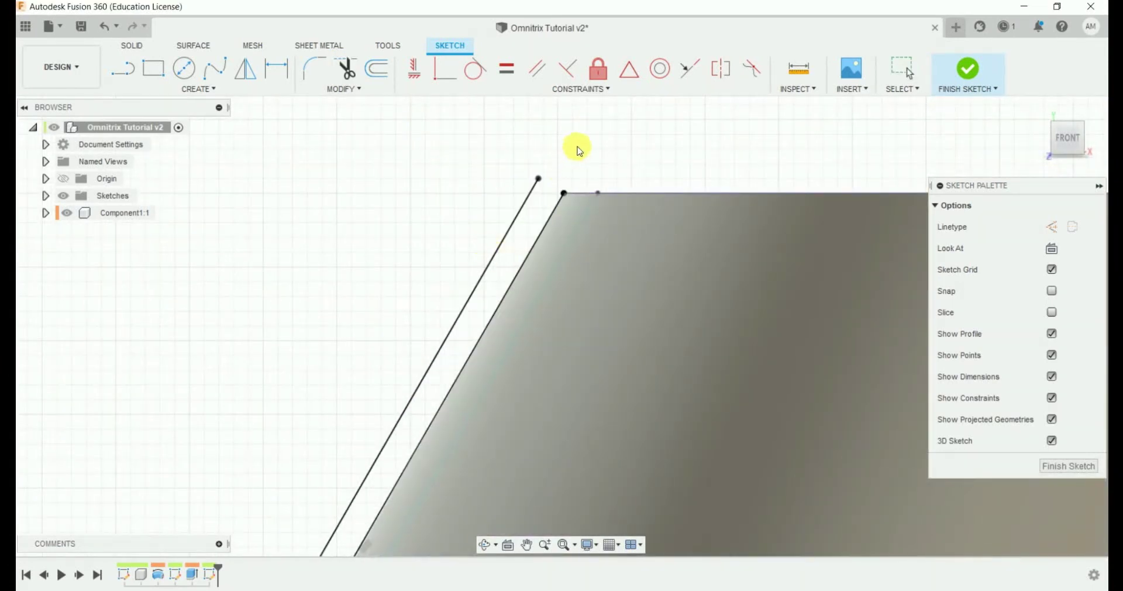
{"action": "key", "text": "Escape"}
{"action": "scroll", "coordinate": [584, 170], "scroll_direction": "down", "scroll_amount": 5}
{"action": "left_click", "coordinate": [555, 208]}
{"action": "key", "text": "Delete"}
{"action": "scroll", "coordinate": [494, 228], "scroll_direction": "up", "scroll_amount": 2}
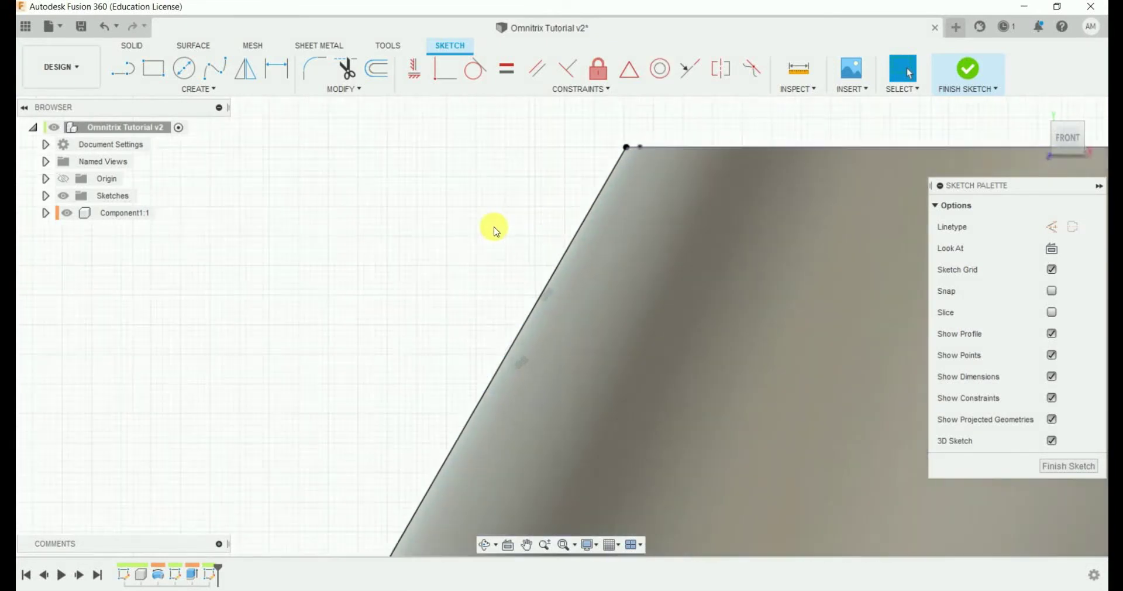
{"action": "scroll", "coordinate": [493, 228], "scroll_direction": "down", "scroll_amount": 2}
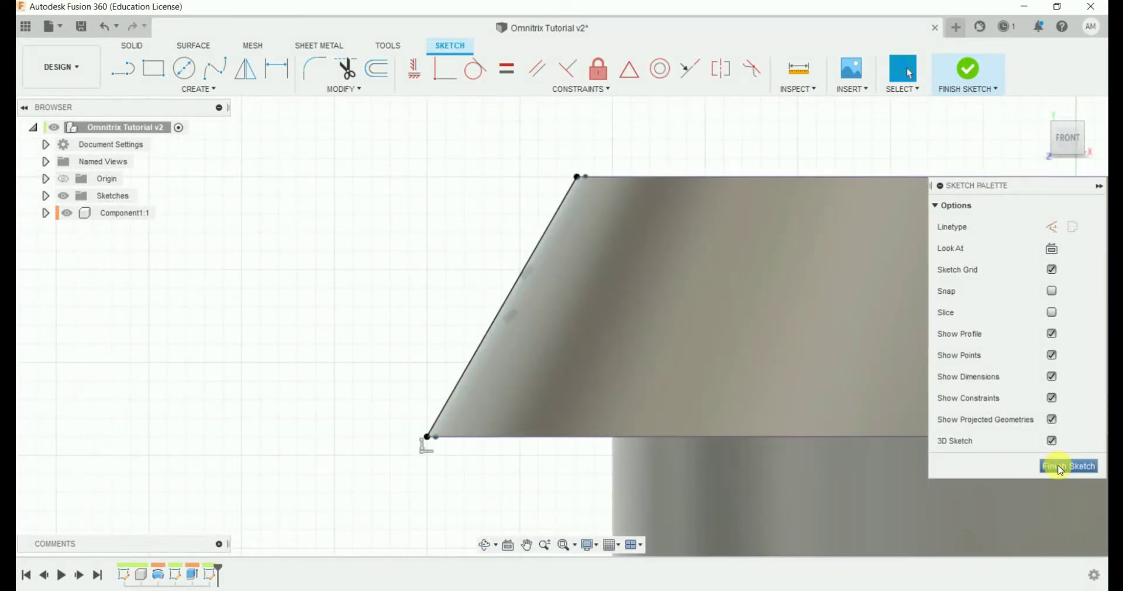
{"action": "left_click", "coordinate": [1060, 466]}
Revolve-cut the thin strip profile around the slanted edge to groove the ring.
{"action": "left_click", "coordinate": [178, 79]}
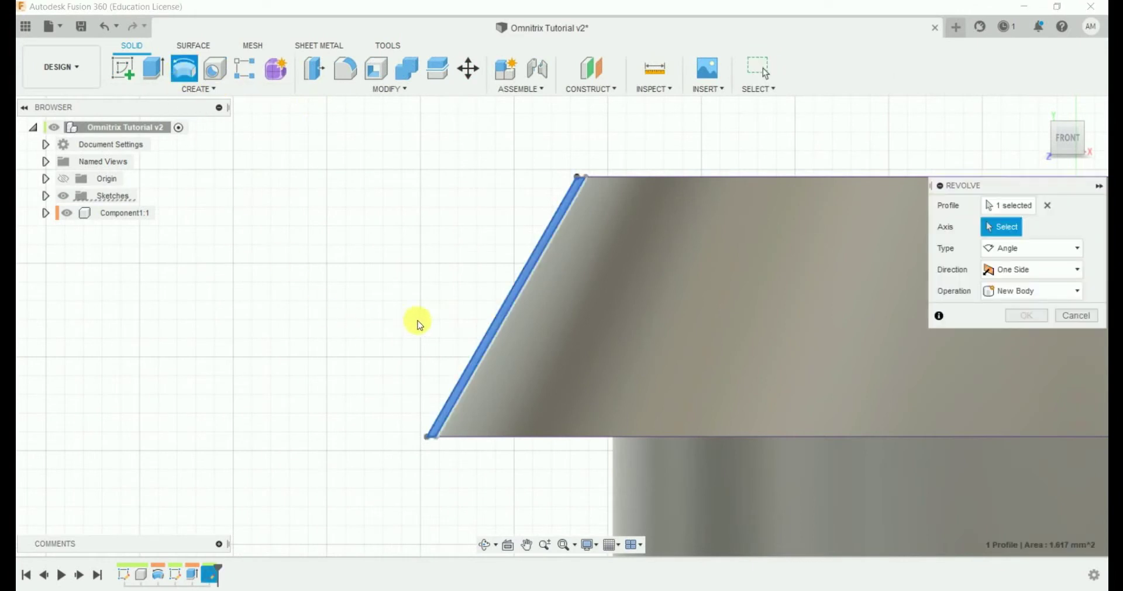
{"action": "middle_click_drag", "start_coordinate": [471, 313], "coordinate": [529, 232], "text": "shift"}
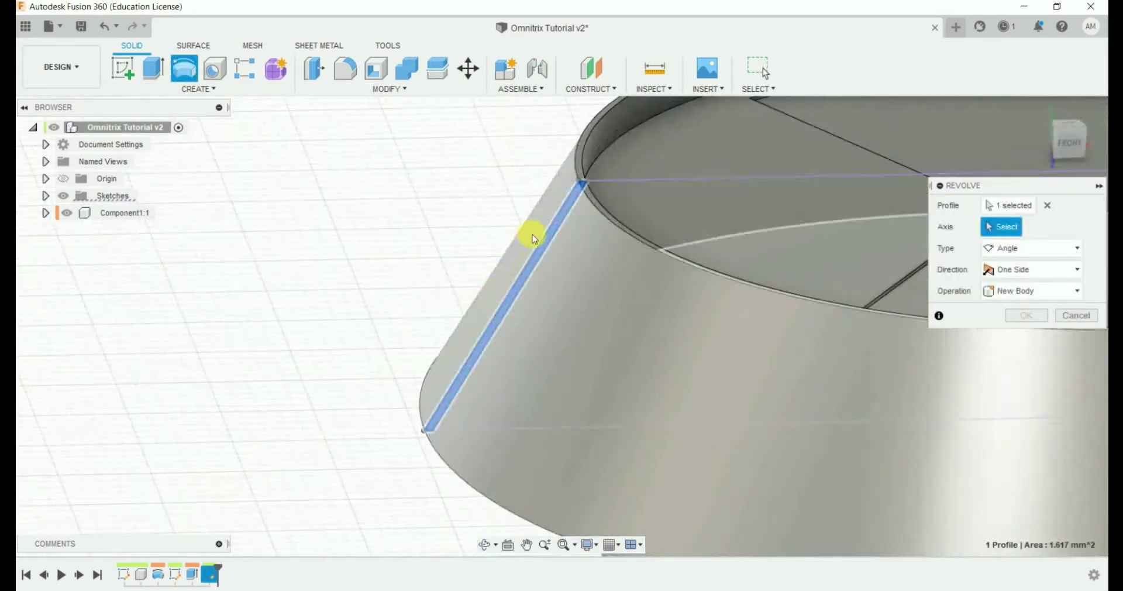
{"action": "left_click", "coordinate": [539, 246]}
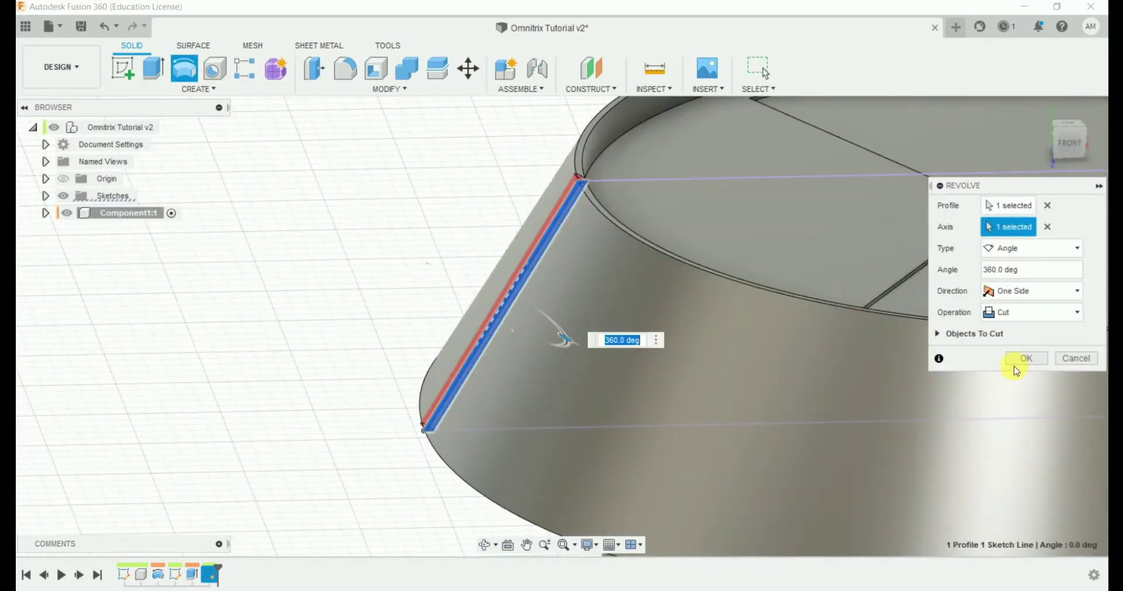
{"action": "left_click", "coordinate": [1025, 358]}
{"action": "mouse_move", "coordinate": [720, 293]}
{"action": "middle_mouse_down", "text": "shift"}
{"action": "mouse_move", "coordinate": [744, 311]}
{"action": "mouse_move", "coordinate": [696, 283]}
{"action": "mouse_move", "coordinate": [655, 292]}
{"action": "middle_mouse_up", "text": "shift"}
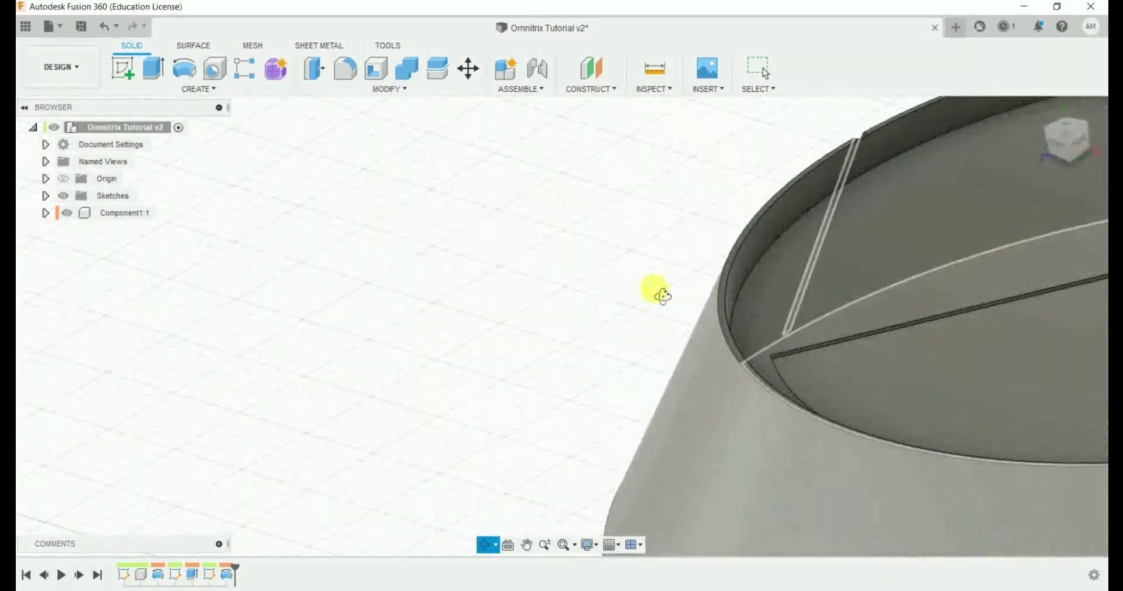
{"action": "left_click", "coordinate": [1039, 109]}
Circular-pattern the Revolve2 feature around the cone face axis, quantity 4.
{"action": "type", "text": "s"}
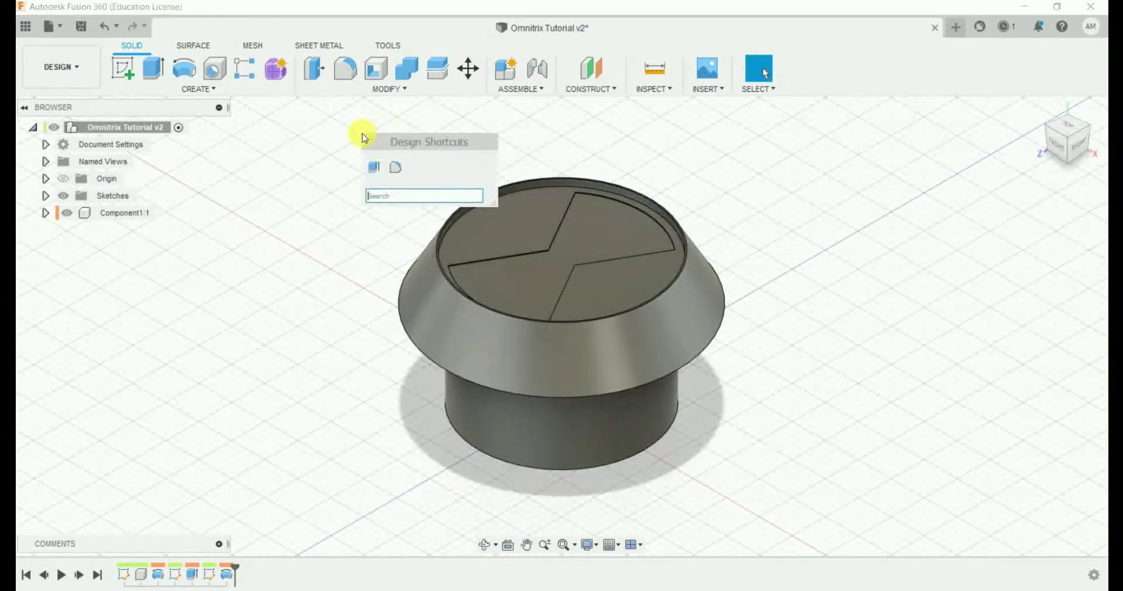
{"action": "type", "text": "cir"}
{"action": "left_click", "coordinate": [401, 219]}
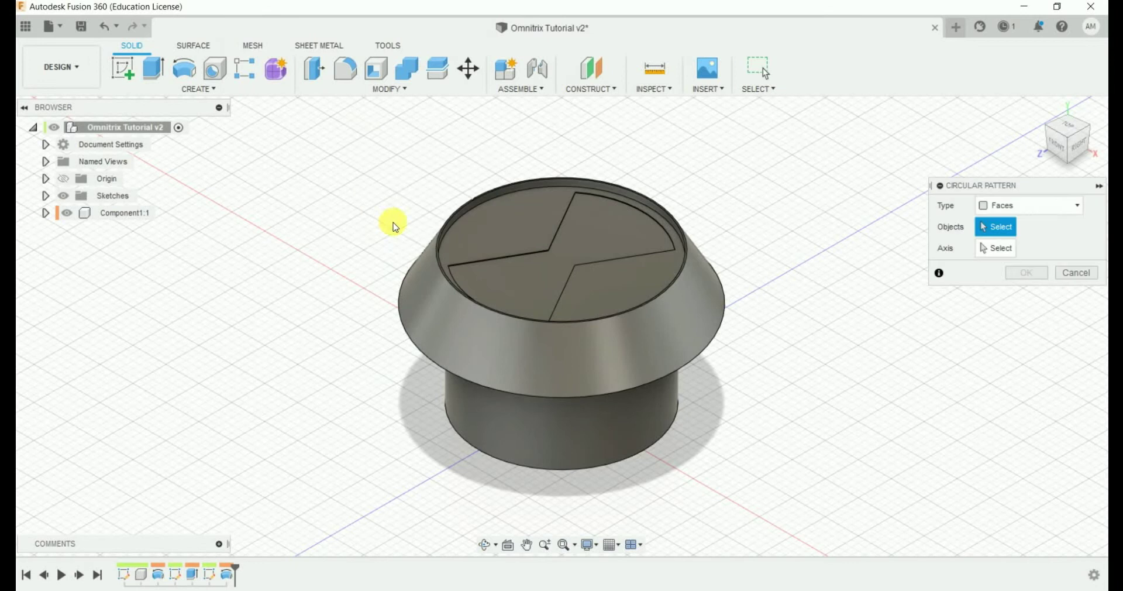
{"action": "left_click", "coordinate": [228, 576]}
{"action": "left_click", "coordinate": [998, 205]}
{"action": "left_click", "coordinate": [997, 254]}
{"action": "left_click", "coordinate": [229, 575]}
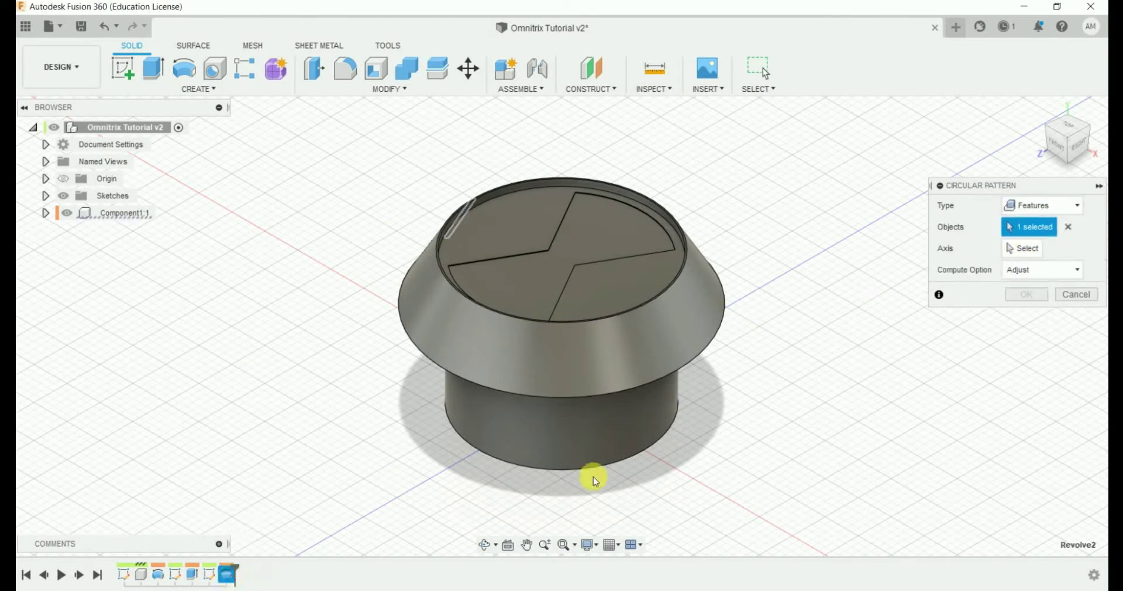
{"action": "left_click", "coordinate": [1043, 248]}
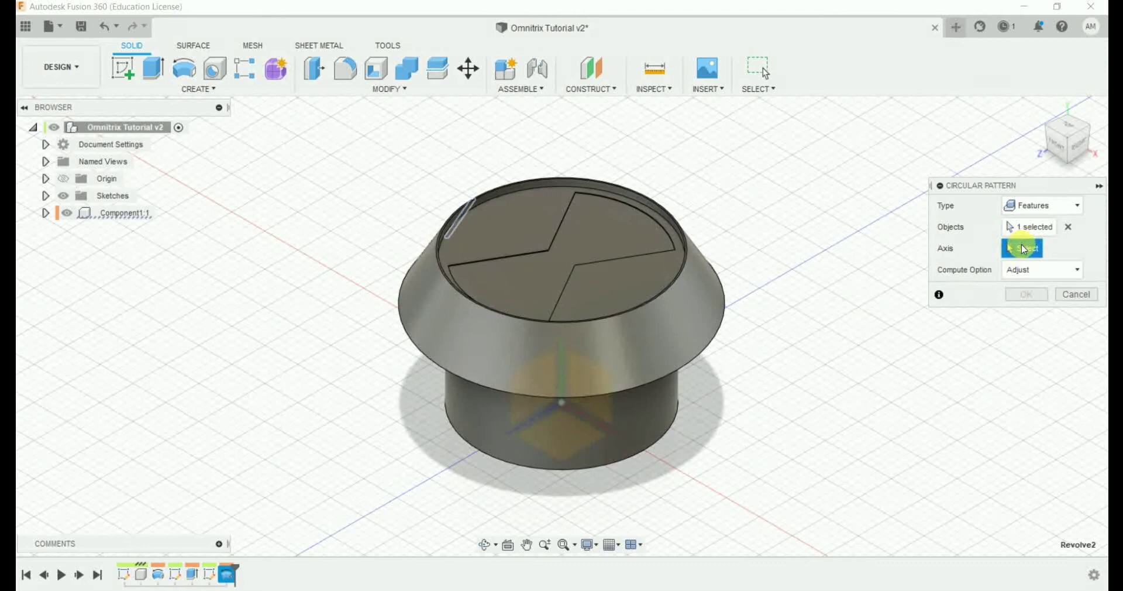
{"action": "left_click", "coordinate": [561, 361]}
{"action": "mouse_move", "coordinate": [802, 313]}
{"action": "middle_mouse_down", "text": "shift"}
{"action": "mouse_move", "coordinate": [798, 338]}
{"action": "mouse_move", "coordinate": [862, 370]}
{"action": "mouse_move", "coordinate": [801, 397]}
{"action": "middle_mouse_up", "text": "shift"}
{"action": "type", "text": "4"}
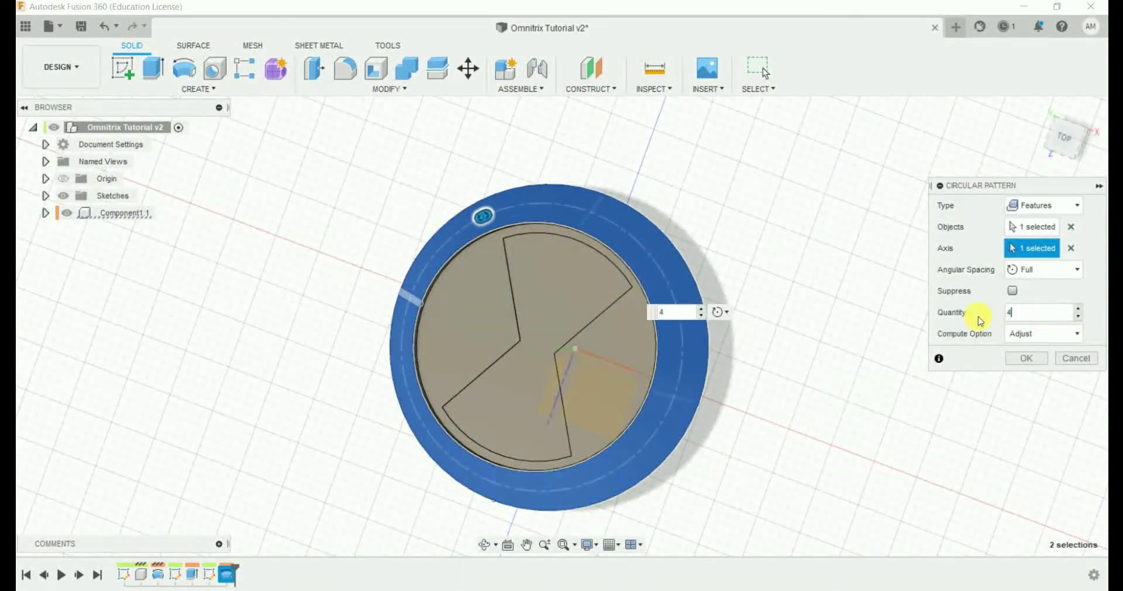
{"action": "key", "text": "Return"}
{"action": "left_click", "coordinate": [1026, 358]}
{"action": "mouse_move", "coordinate": [779, 381]}
{"action": "middle_mouse_down", "text": "shift"}
{"action": "mouse_move", "coordinate": [689, 333]}
{"action": "mouse_move", "coordinate": [532, 308]}
{"action": "middle_mouse_up", "text": "shift"}
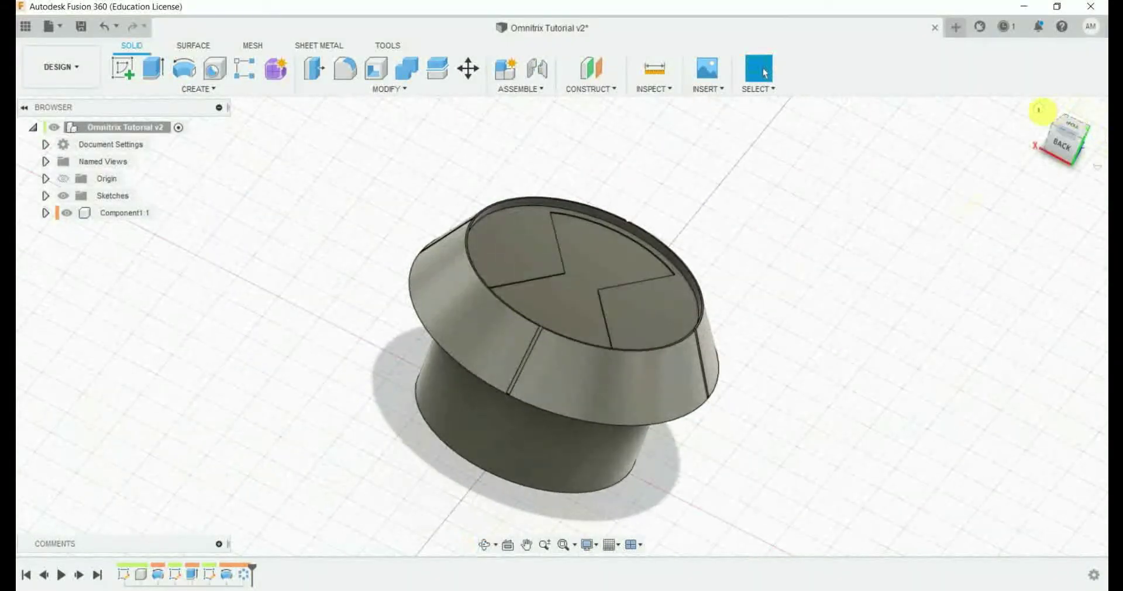
{"action": "left_click", "coordinate": [1039, 109]}
Hide the watch body and draw two concentric circles at the origin on the ground plane.
{"action": "left_click", "coordinate": [66, 213]}
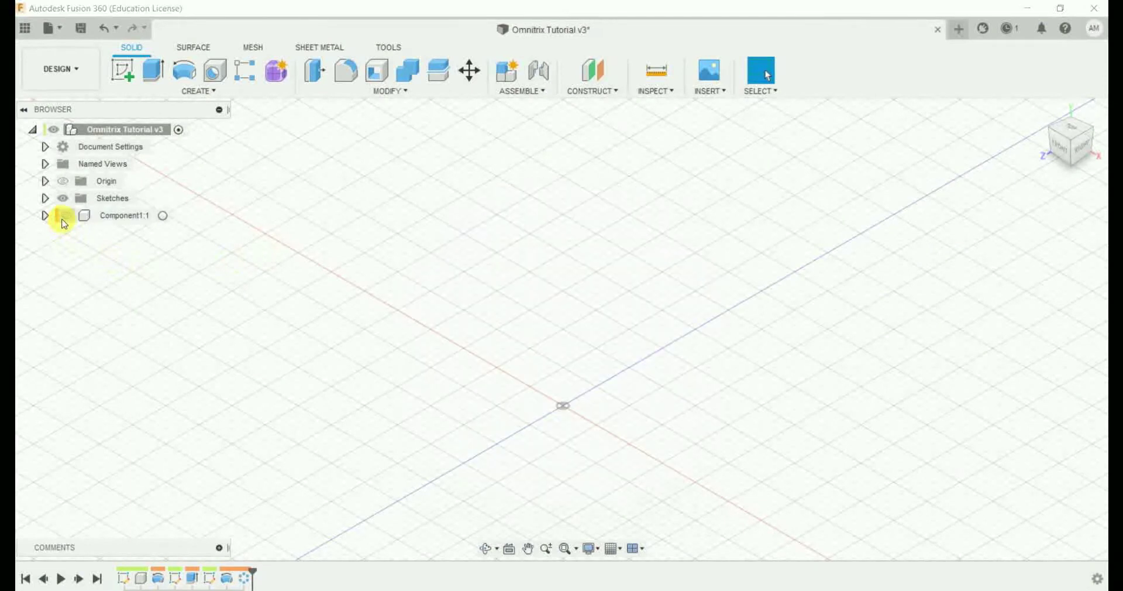
{"action": "left_click", "coordinate": [120, 72]}
{"action": "left_click", "coordinate": [546, 438]}
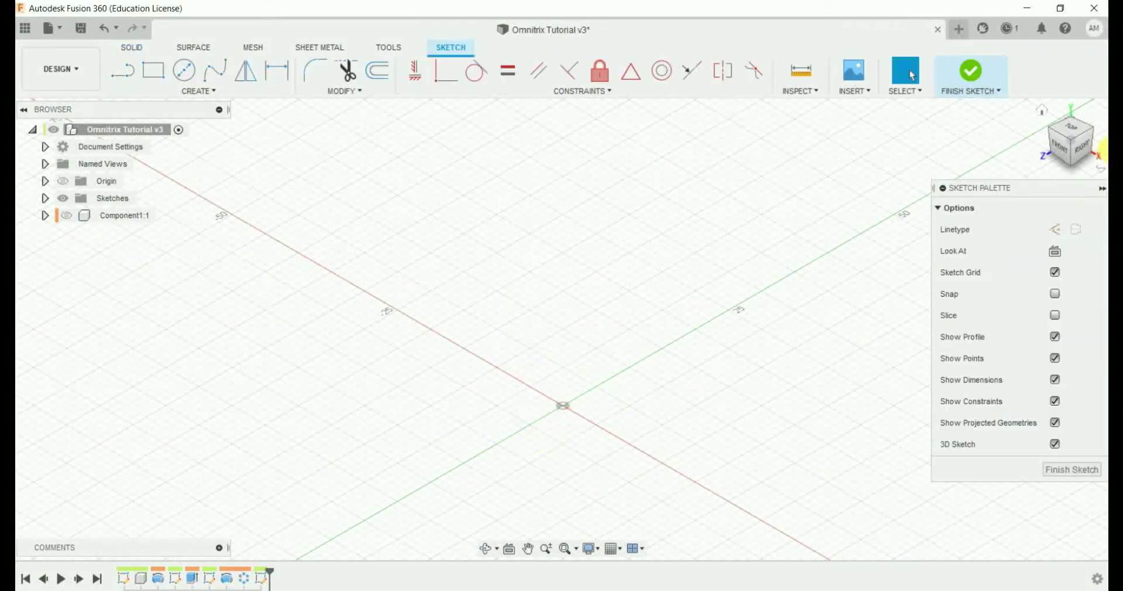
{"action": "left_click", "coordinate": [1074, 135]}
{"action": "key", "text": "c"}
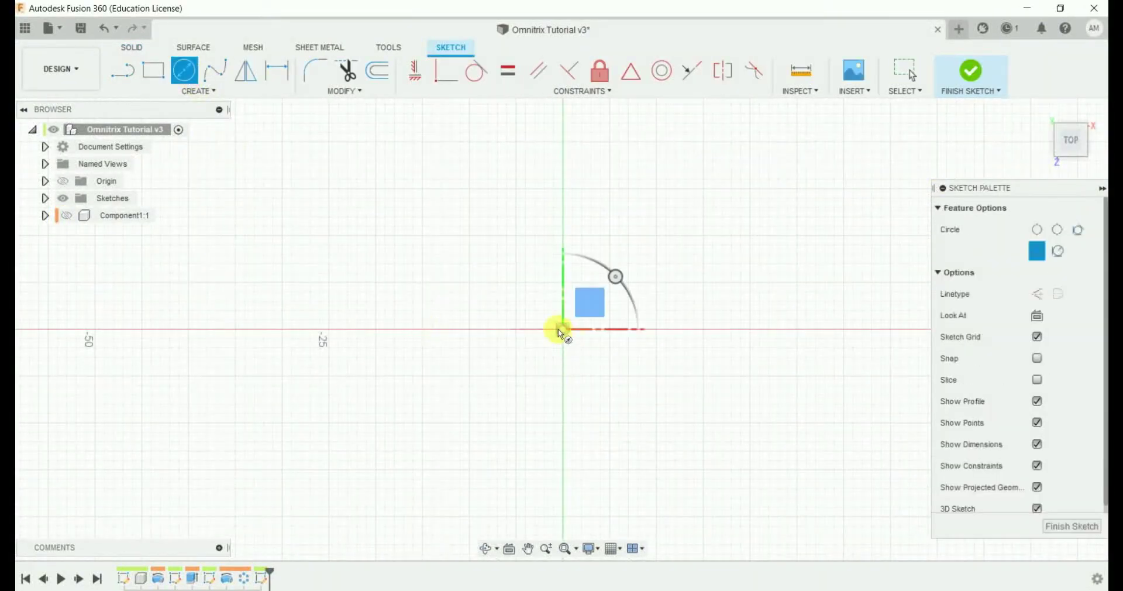
{"action": "left_click", "coordinate": [562, 330]}
{"action": "left_click", "coordinate": [659, 240]}
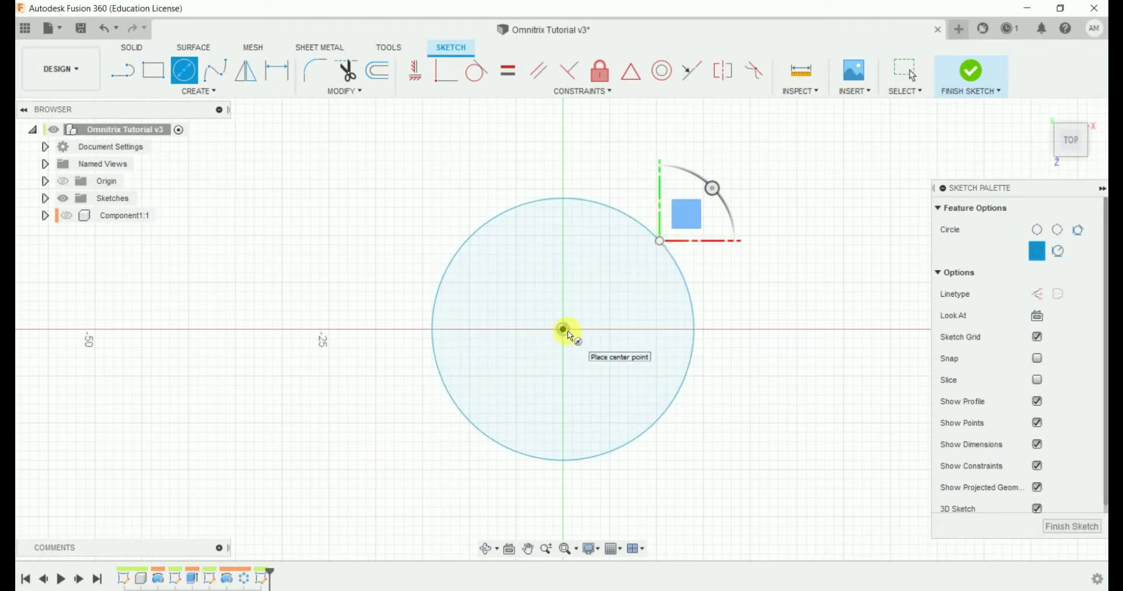
{"action": "left_click", "coordinate": [568, 330]}
{"action": "left_click", "coordinate": [698, 212]}
{"action": "key", "text": "Escape"}
Dimension the inner circle Ø26 and the outer circle Ø35, then finish the sketch.
{"action": "left_click", "coordinate": [674, 285]}
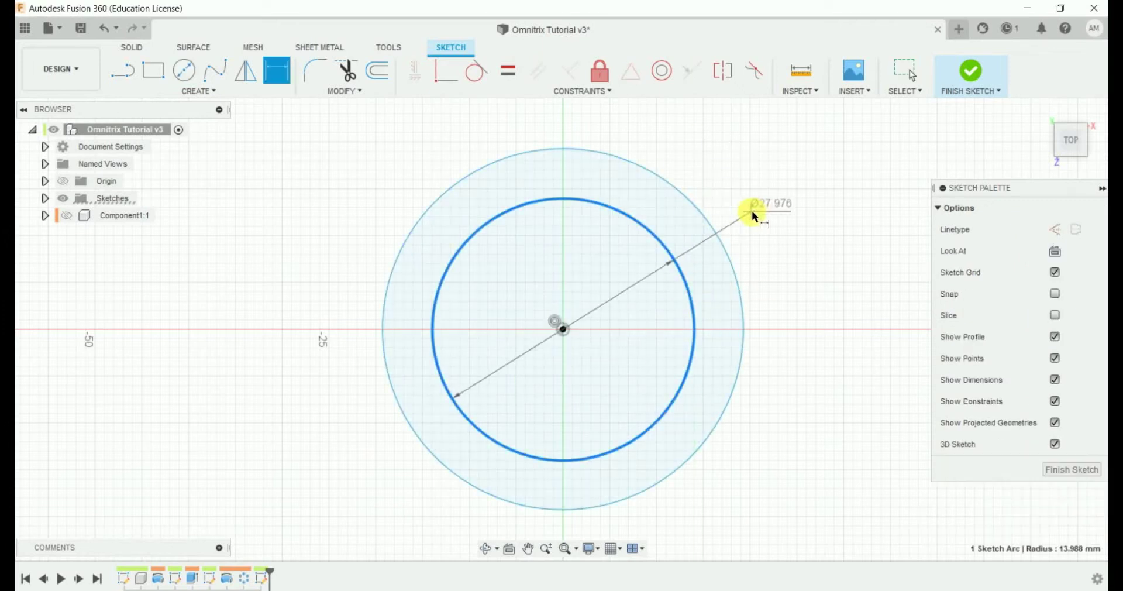
{"action": "left_click", "coordinate": [769, 210]}
{"action": "key", "text": "Return"}
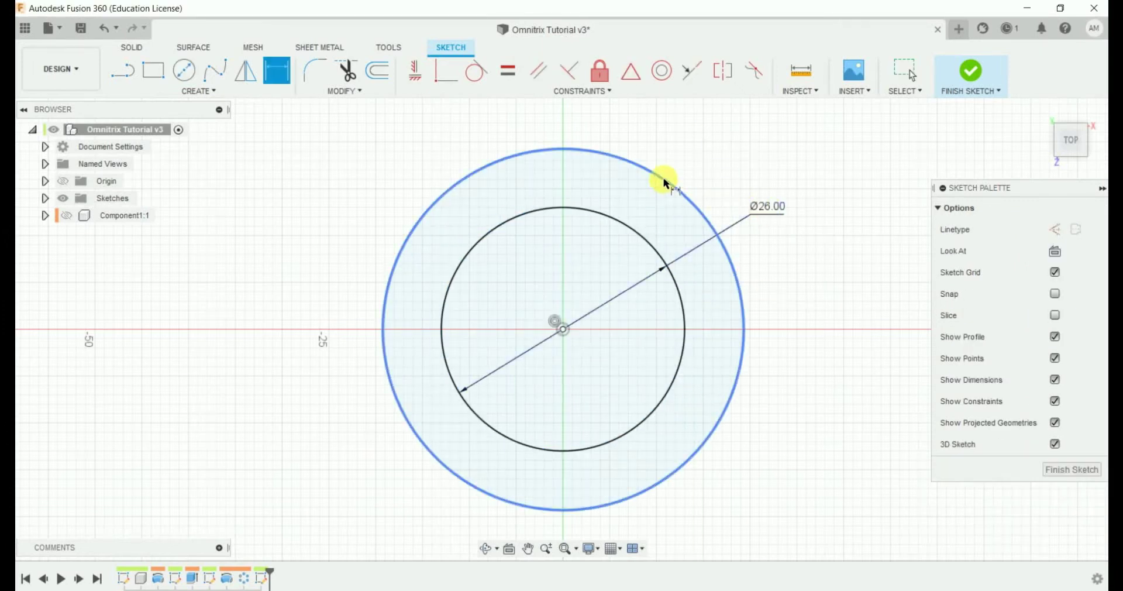
{"action": "left_click", "coordinate": [665, 180]}
{"action": "left_click", "coordinate": [696, 144]}
{"action": "key", "text": "Return"}
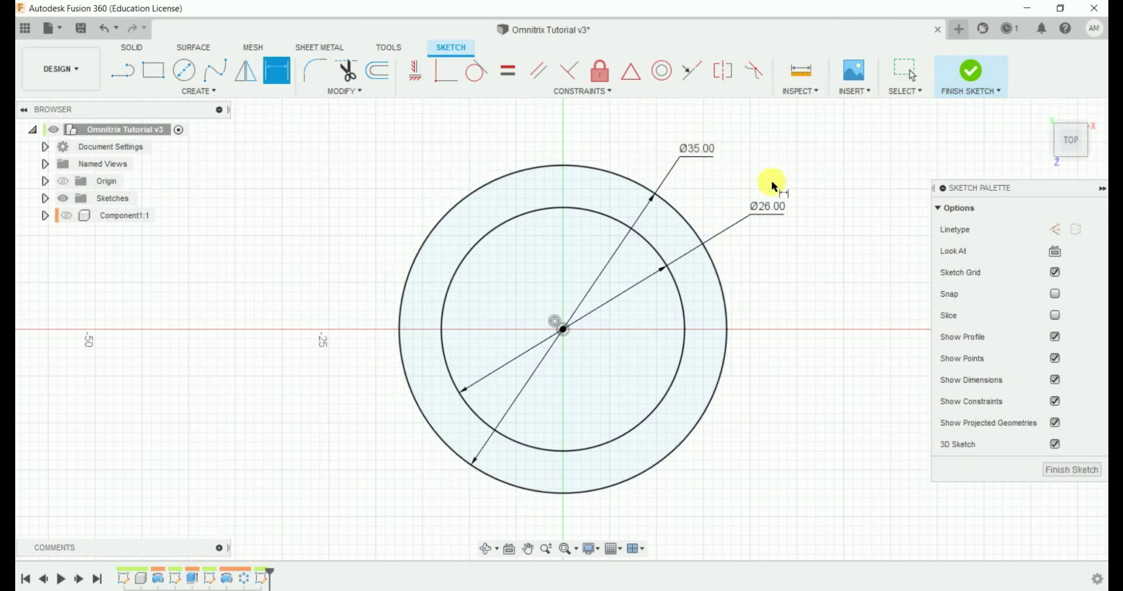
{"action": "left_click", "coordinate": [970, 71]}
{"action": "mouse_move", "coordinate": [784, 354]}
{"action": "middle_mouse_down", "text": "shift"}
{"action": "mouse_move", "coordinate": [780, 313]}
{"action": "mouse_move", "coordinate": [760, 302]}
{"action": "middle_mouse_up", "text": "shift"}
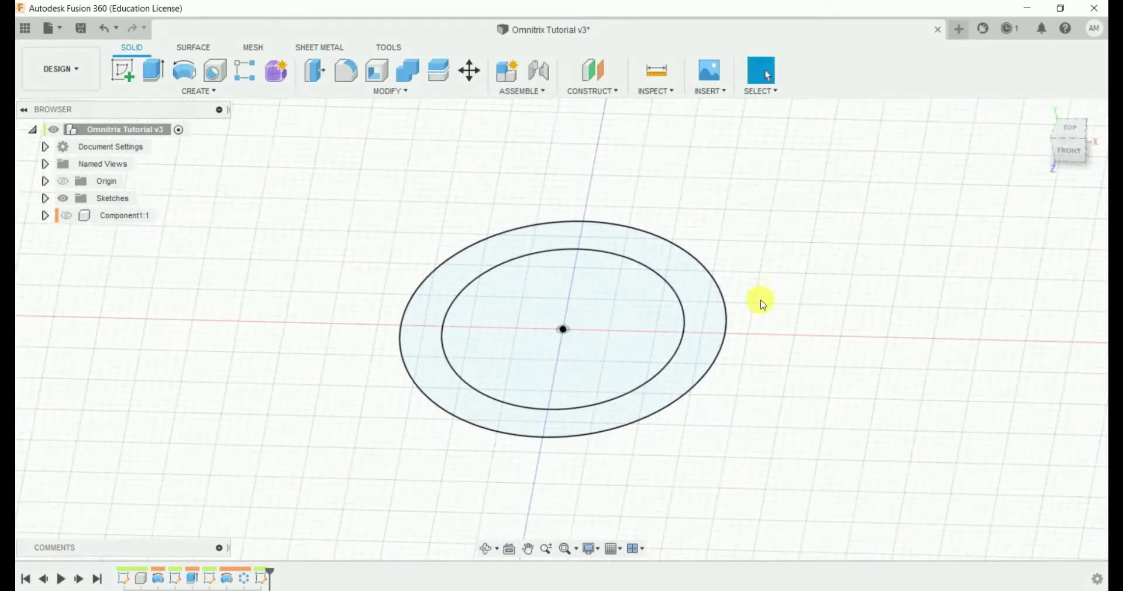
{"action": "left_click", "coordinate": [153, 71]}
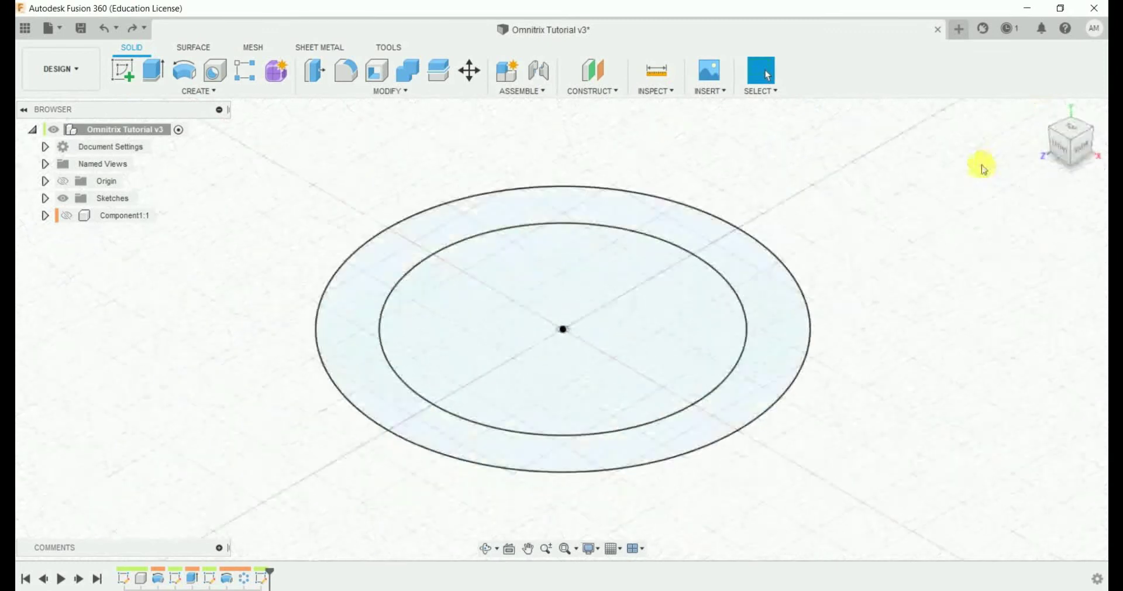
Extrude the ring between the circles 13 mm as a new component.
{"action": "left_click", "coordinate": [158, 79]}
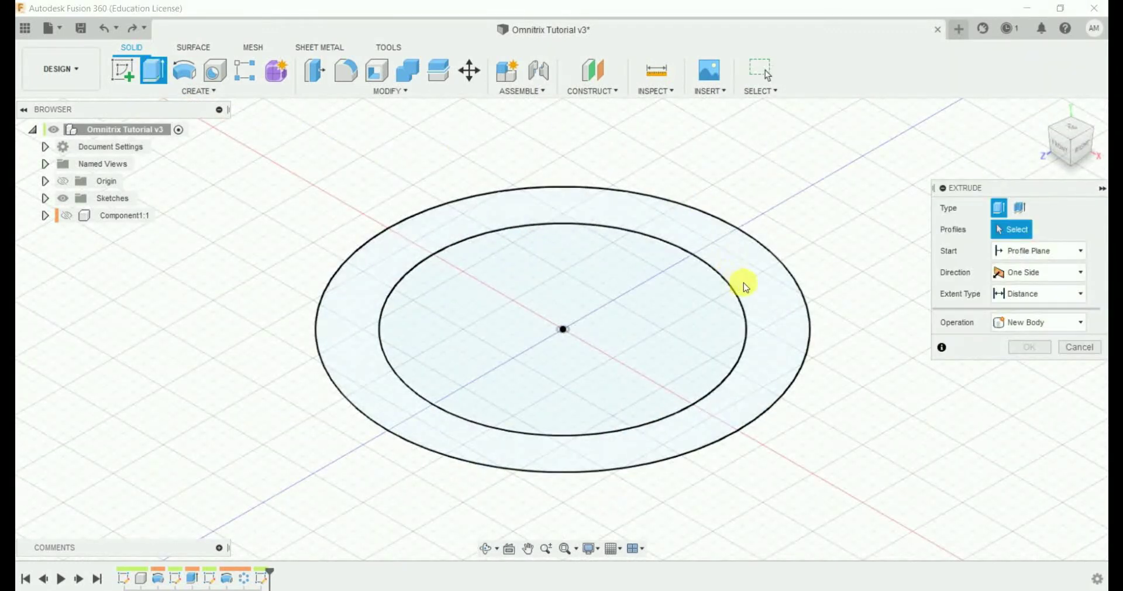
{"action": "left_click", "coordinate": [742, 284]}
{"action": "left_click", "coordinate": [1039, 365]}
{"action": "left_click", "coordinate": [1021, 447]}
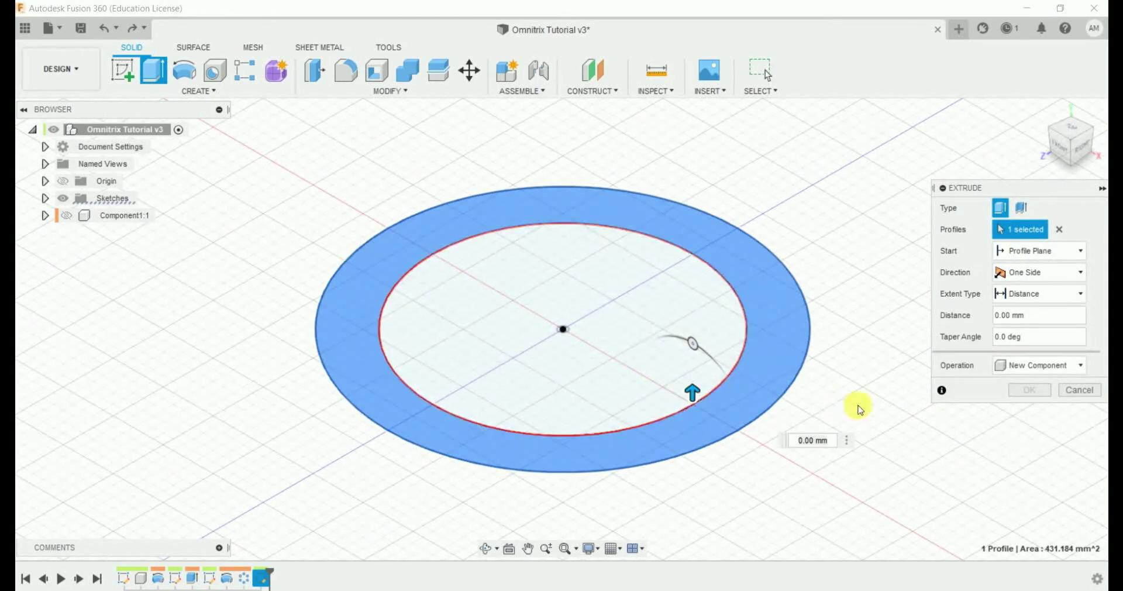
{"action": "type", "text": "13"}
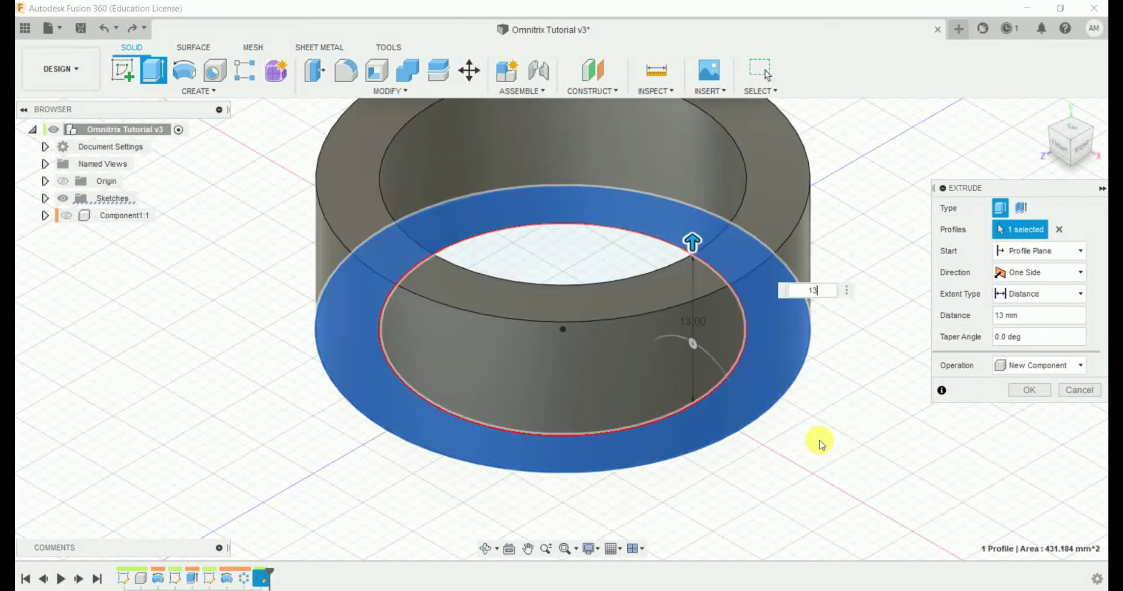
{"action": "left_click", "coordinate": [1028, 390]}
{"action": "left_click", "coordinate": [1040, 113]}
{"action": "mouse_move", "coordinate": [860, 306]}
{"action": "middle_mouse_down", "text": "shift"}
{"action": "mouse_move", "coordinate": [817, 325]}
{"action": "mouse_move", "coordinate": [852, 408]}
{"action": "middle_mouse_up", "text": "shift"}
Extrude the inner disk and ring profiles 1 mm downward, joined, to form the cup base.
{"action": "left_click", "coordinate": [45, 198]}
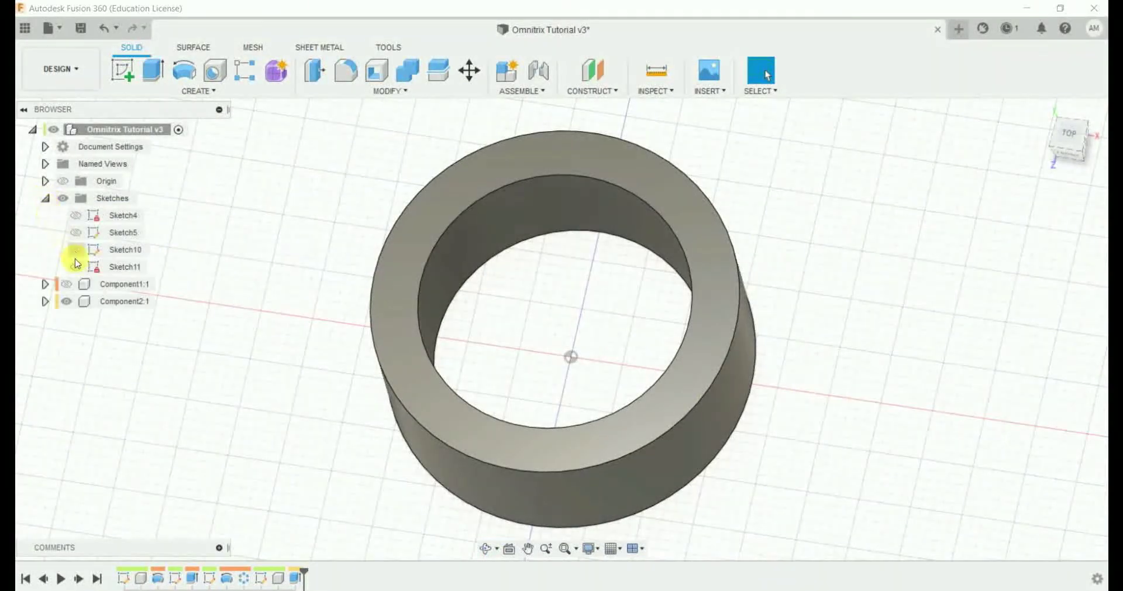
{"action": "left_click", "coordinate": [152, 78]}
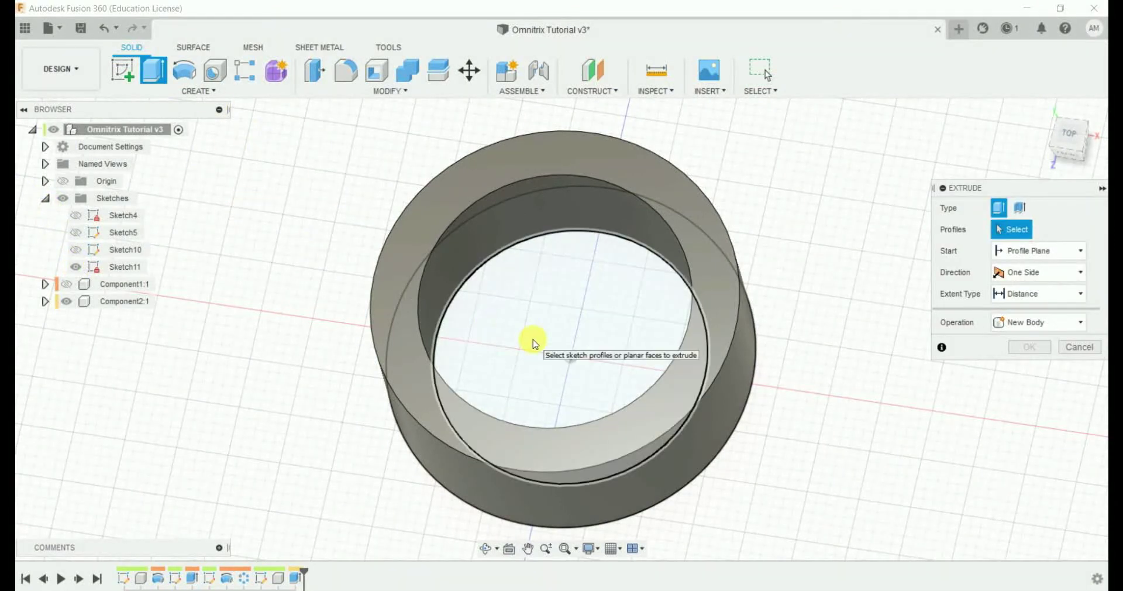
{"action": "left_click", "coordinate": [533, 344]}
{"action": "mouse_move", "coordinate": [569, 351]}
{"action": "middle_mouse_down", "text": "shift"}
{"action": "mouse_move", "coordinate": [823, 246]}
{"action": "mouse_move", "coordinate": [733, 364]}
{"action": "middle_mouse_up", "text": "shift"}
{"action": "left_click", "coordinate": [732, 364]}
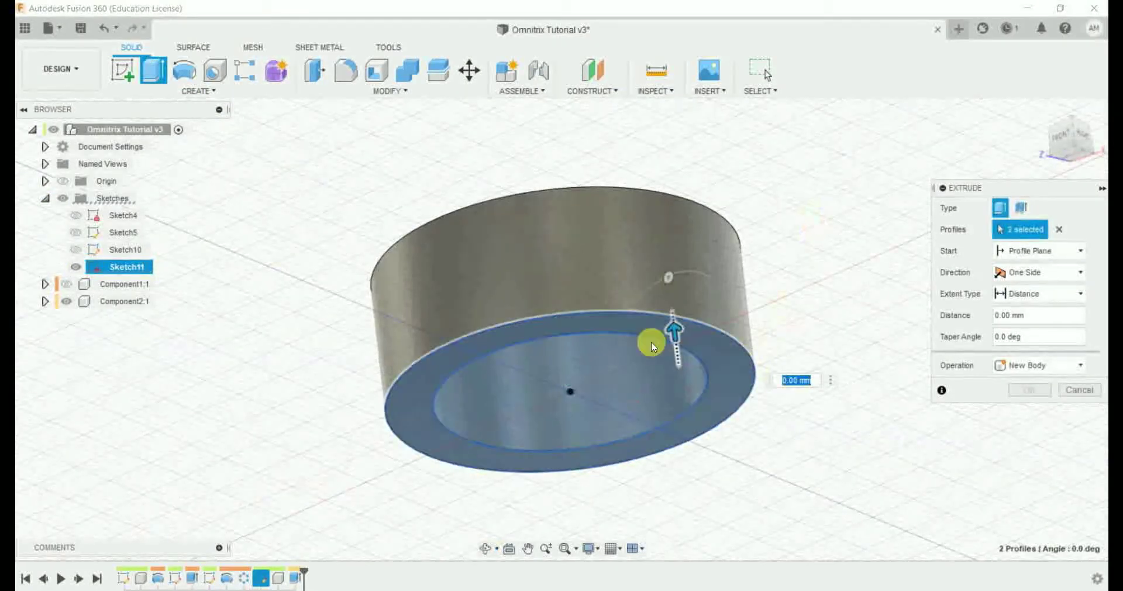
{"action": "left_click_drag", "start_coordinate": [672, 331], "coordinate": [674, 343]}
{"action": "left_click", "coordinate": [1028, 390]}
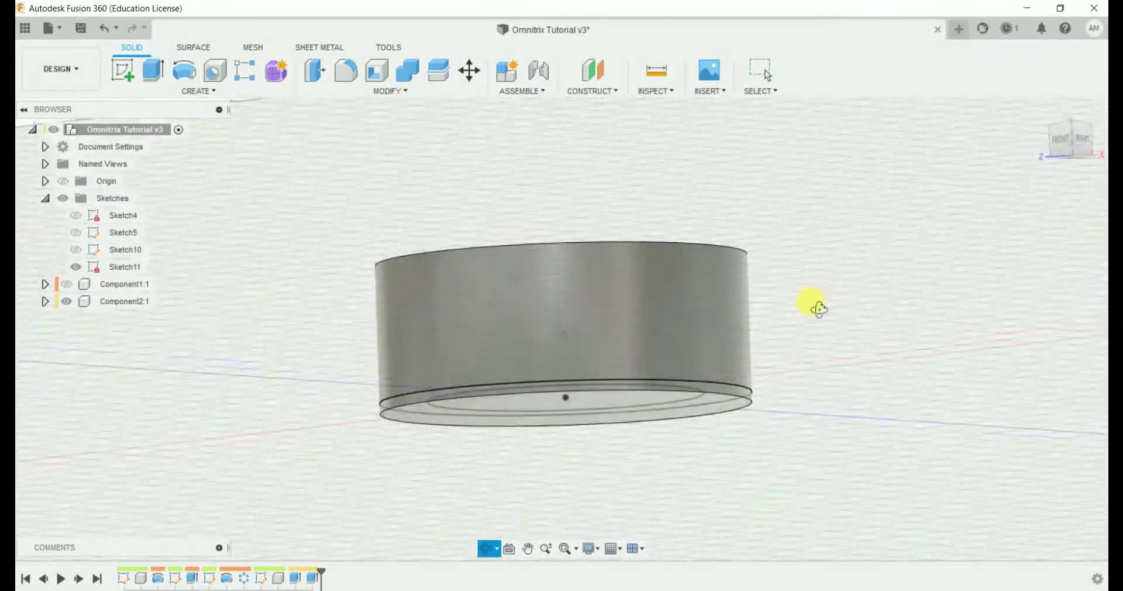
{"action": "middle_click_drag", "start_coordinate": [815, 305], "coordinate": [186, 250], "text": "shift"}
Hide Sketch11 and inspect the cup's bottom from several angles.
{"action": "left_click", "coordinate": [76, 266]}
{"action": "left_click", "coordinate": [45, 197]}
{"action": "mouse_move", "coordinate": [842, 275]}
{"action": "middle_mouse_down", "text": "shift"}
{"action": "mouse_move", "coordinate": [860, 322]}
{"action": "mouse_move", "coordinate": [831, 399]}
{"action": "middle_mouse_up", "text": "shift"}
{"action": "left_click", "coordinate": [1044, 124]}
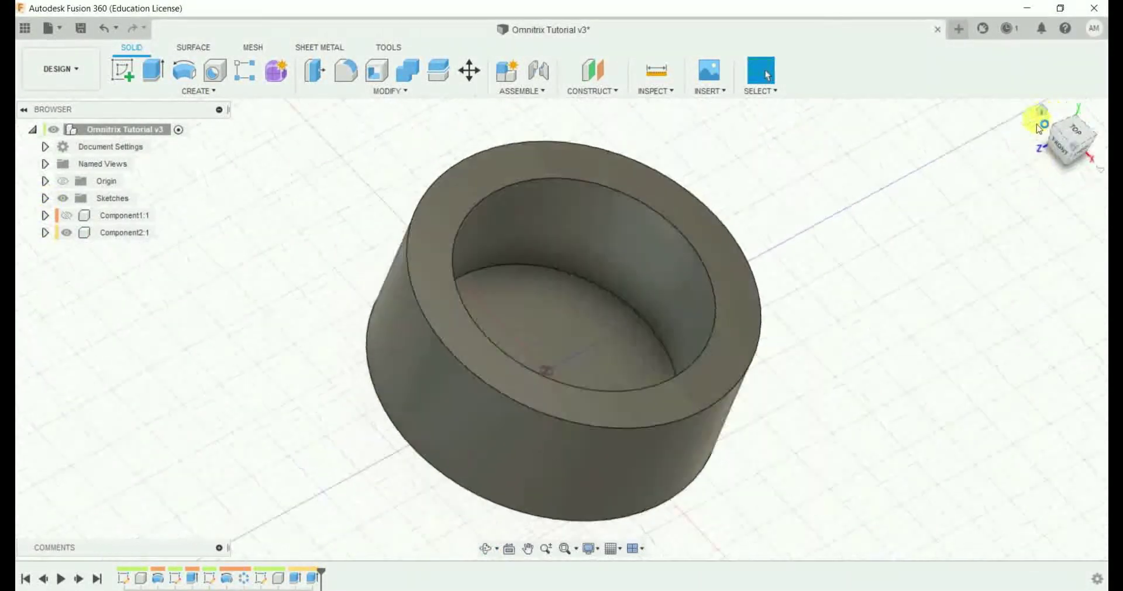
{"action": "middle_click_drag", "start_coordinate": [832, 361], "coordinate": [825, 351], "text": "shift"}
{"action": "left_click_drag", "start_coordinate": [832, 309], "coordinate": [820, 276]}
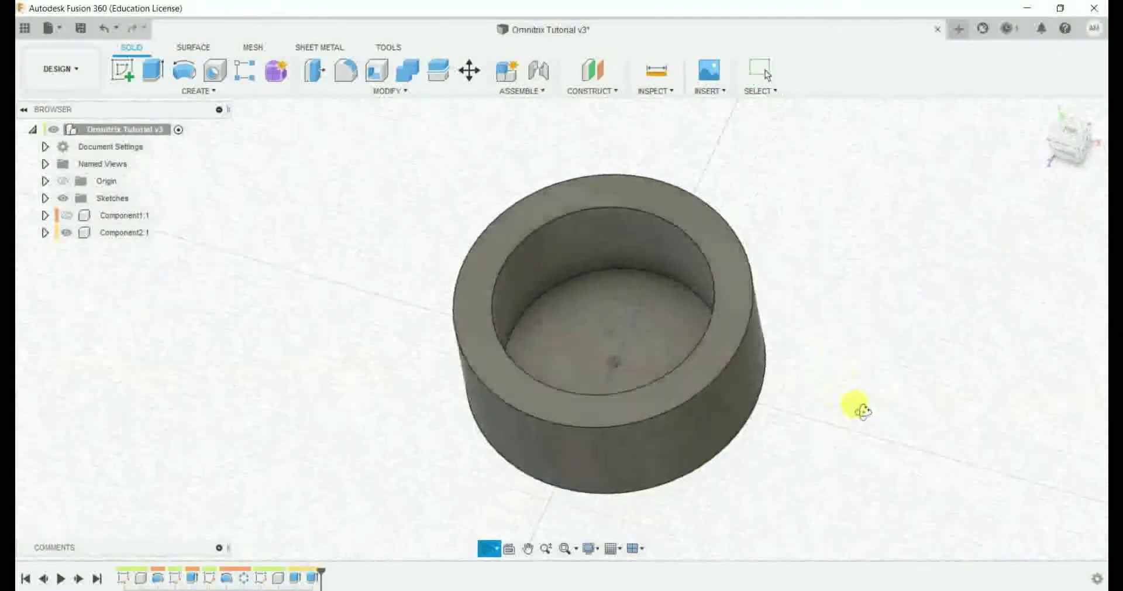
{"action": "key", "text": "Escape"}
Start a sketch on the cup's bottom face and draw a Ø42 circle at the origin.
{"action": "left_click", "coordinate": [685, 383]}
{"action": "left_click", "coordinate": [122, 80]}
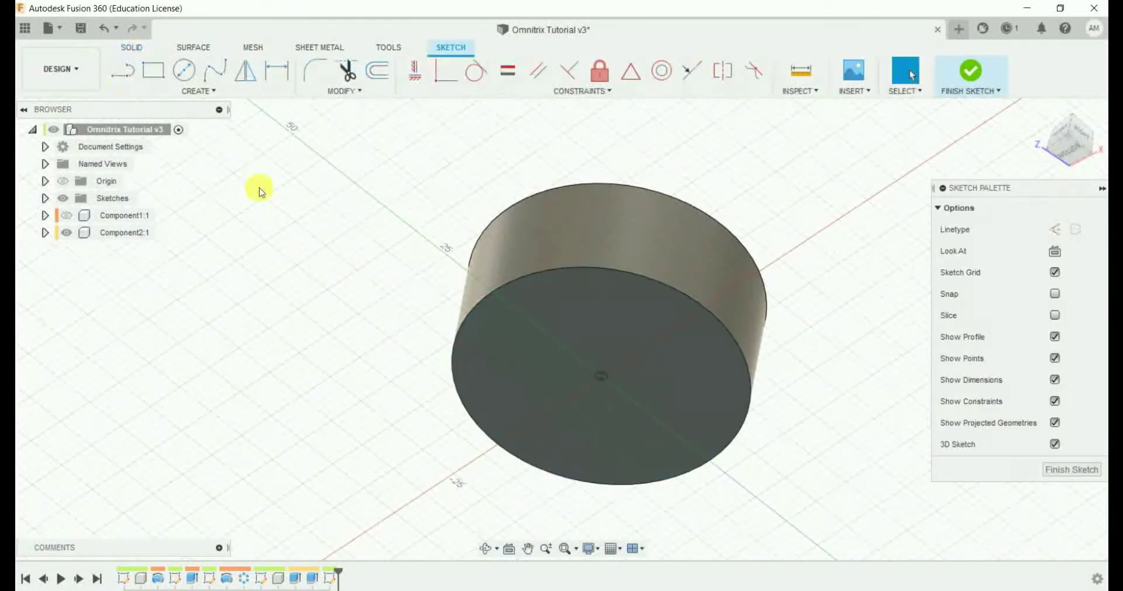
{"action": "left_click", "coordinate": [1065, 135]}
{"action": "left_click", "coordinate": [1049, 141]}
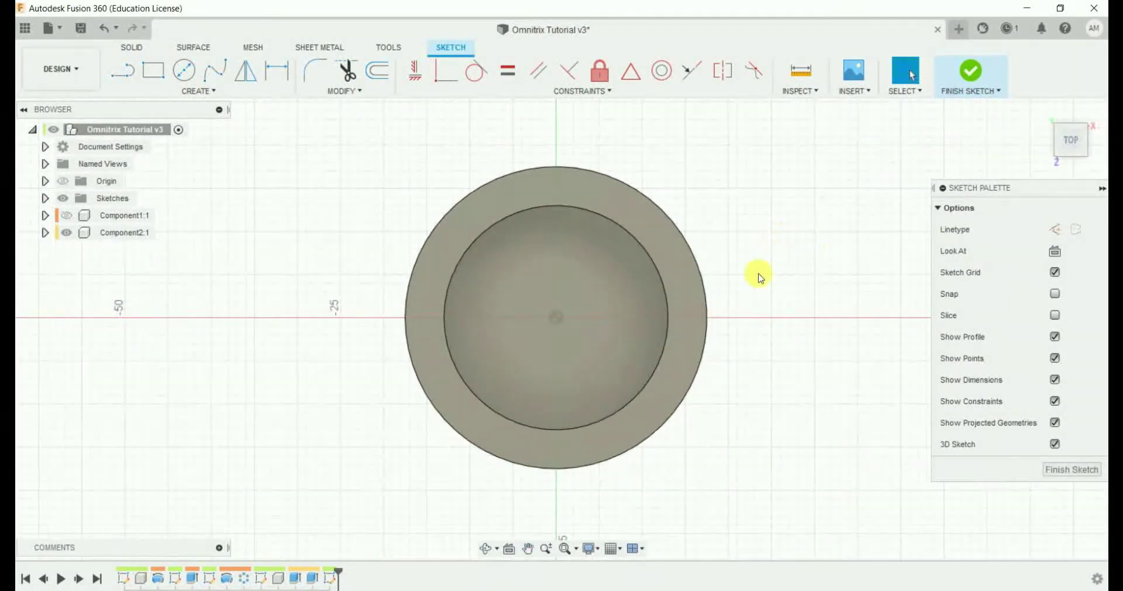
{"action": "left_click", "coordinate": [186, 71]}
{"action": "left_click", "coordinate": [557, 318]}
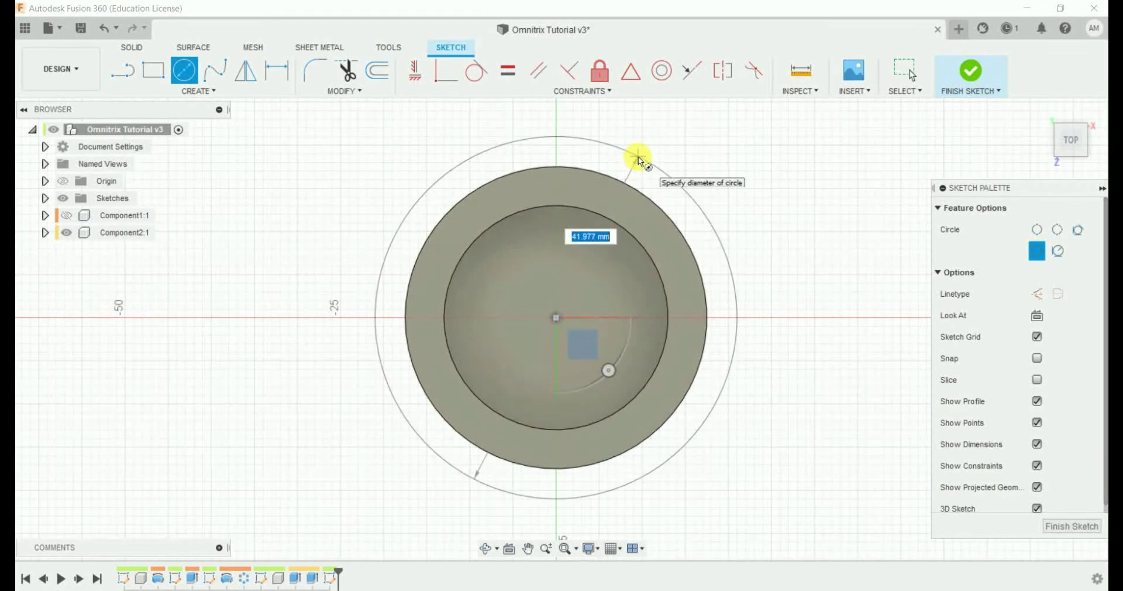
{"action": "type", "text": "42"}
{"action": "key", "text": "Return"}
{"action": "key", "text": "Escape"}
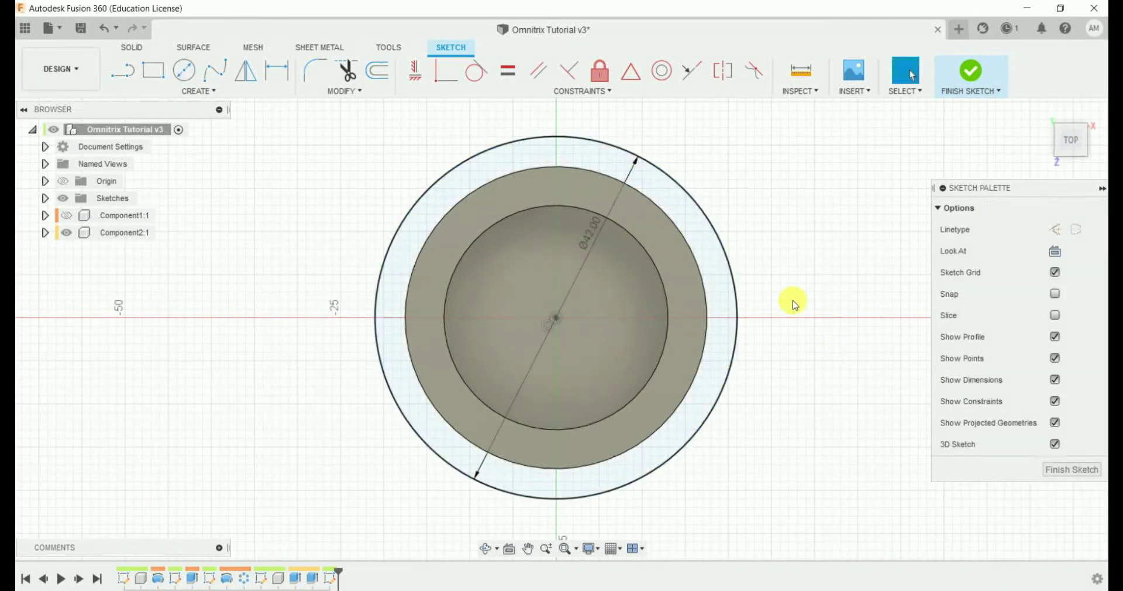
Draw a horizontal line across the circle, dimensioned 4 mm above the centre.
{"action": "left_click", "coordinate": [379, 277]}
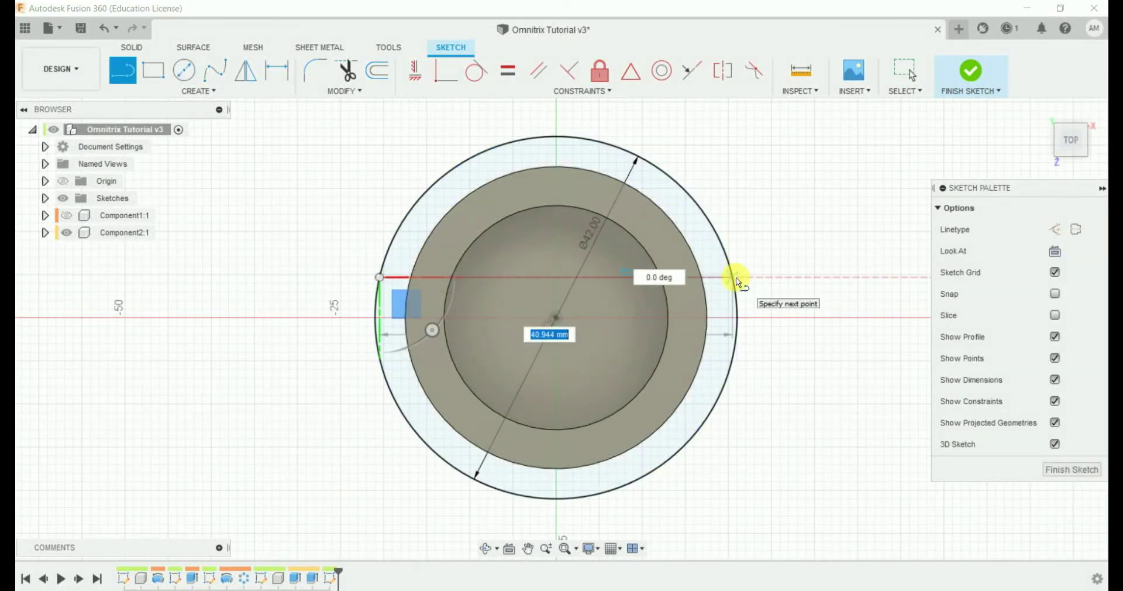
{"action": "left_click", "coordinate": [736, 277]}
{"action": "key", "text": "Escape"}
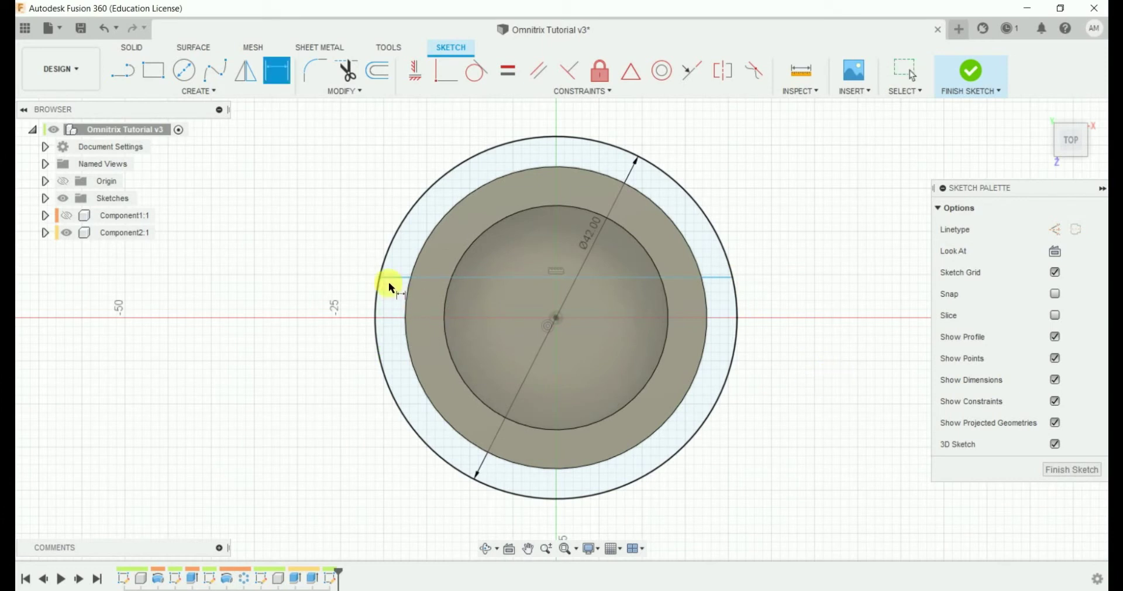
{"action": "left_click", "coordinate": [392, 279]}
{"action": "left_click", "coordinate": [556, 318]}
{"action": "left_click", "coordinate": [356, 303]}
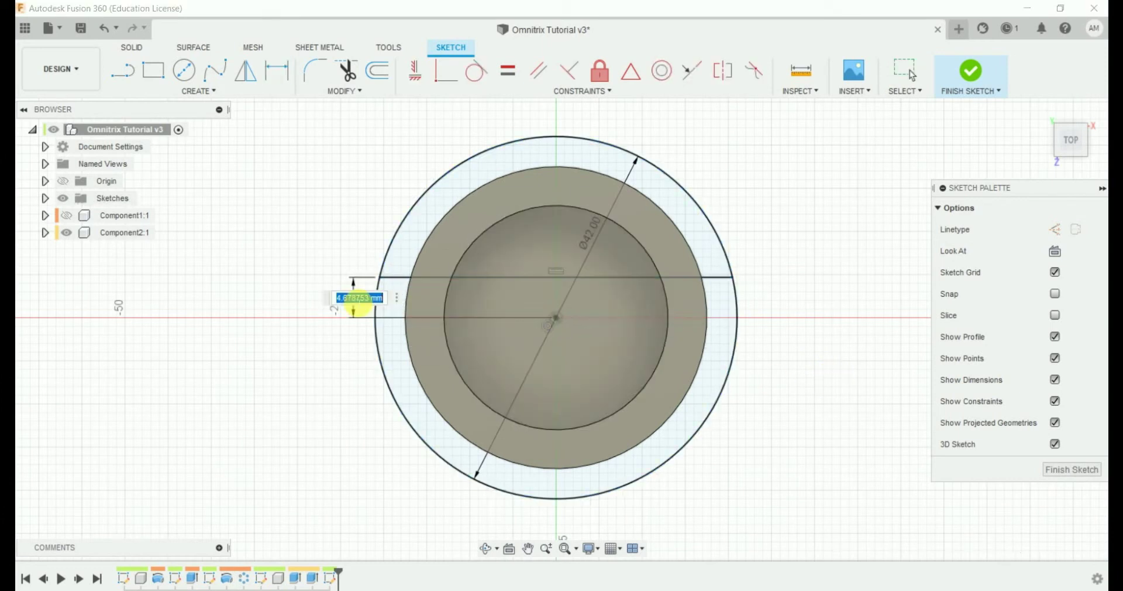
{"action": "type", "text": "4"}
{"action": "key", "text": "Return"}
{"action": "key", "text": "Escape"}
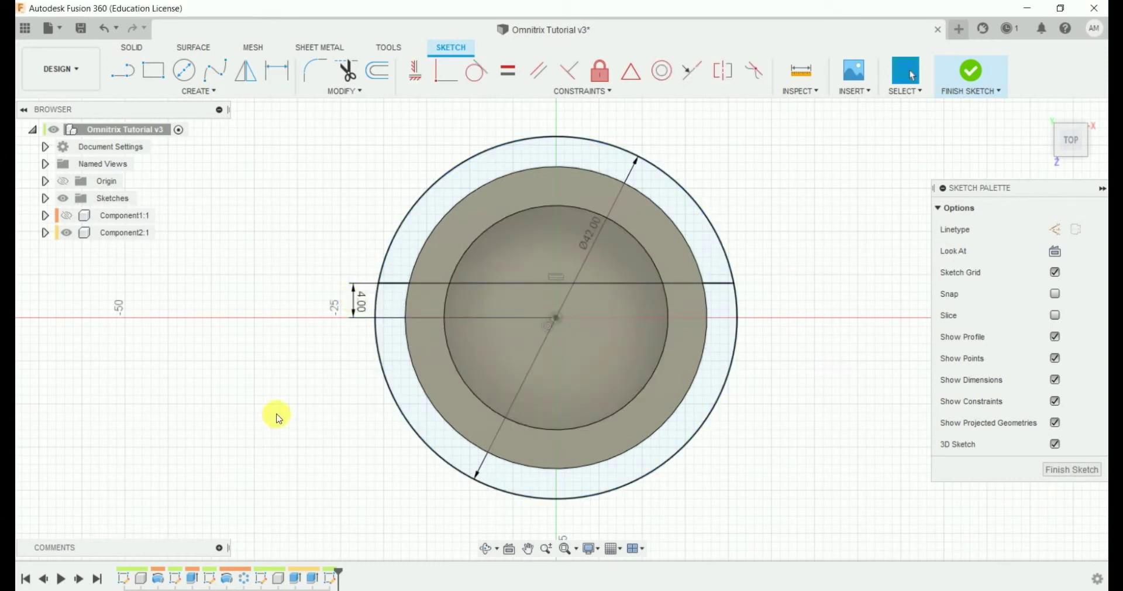
Add a second horizontal line 4 mm below the centre and finish the sketch.
{"action": "key", "text": "l"}
{"action": "left_click", "coordinate": [378, 344]}
{"action": "left_click", "coordinate": [736, 344]}
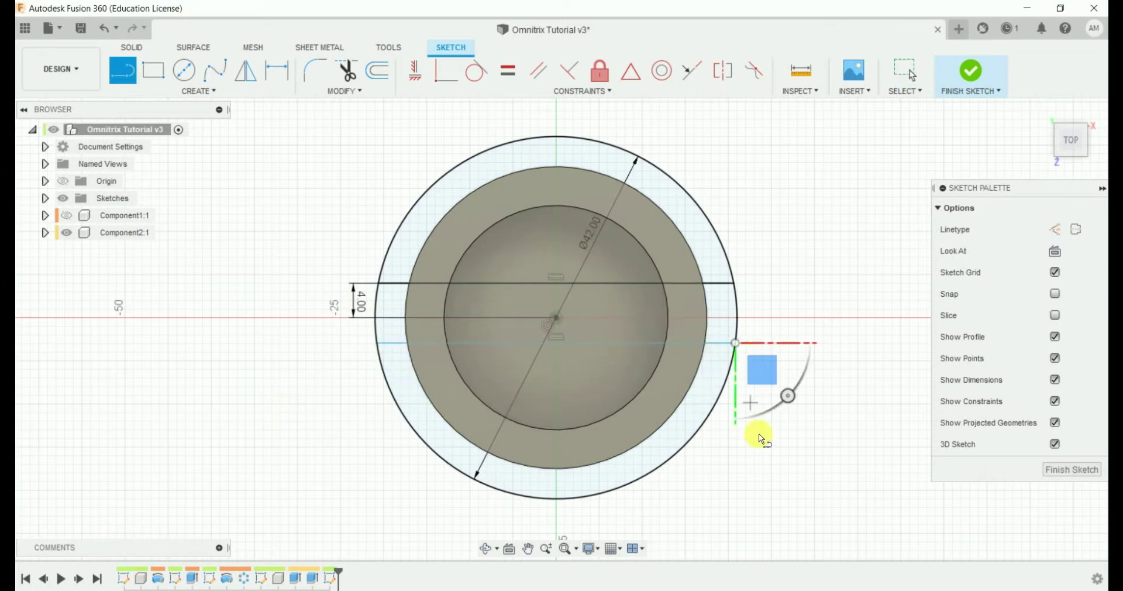
{"action": "key", "text": "Escape"}
{"action": "key", "text": "d"}
{"action": "left_click", "coordinate": [556, 317]}
{"action": "left_click", "coordinate": [305, 335]}
{"action": "type", "text": "4"}
{"action": "key", "text": "Return"}
{"action": "key", "text": "Escape"}
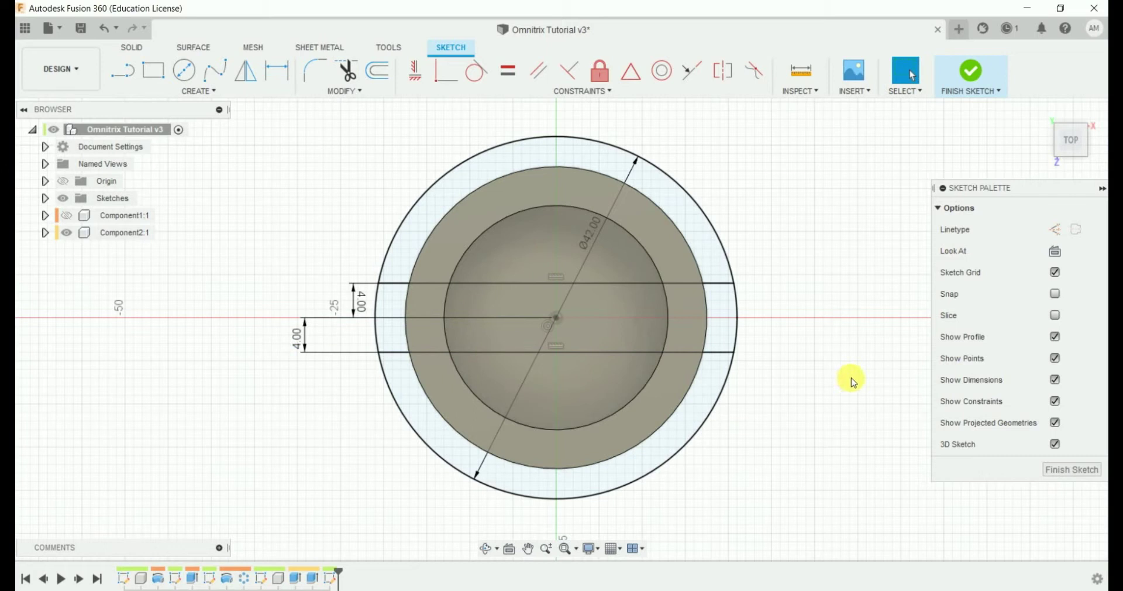
{"action": "left_click", "coordinate": [1075, 471]}
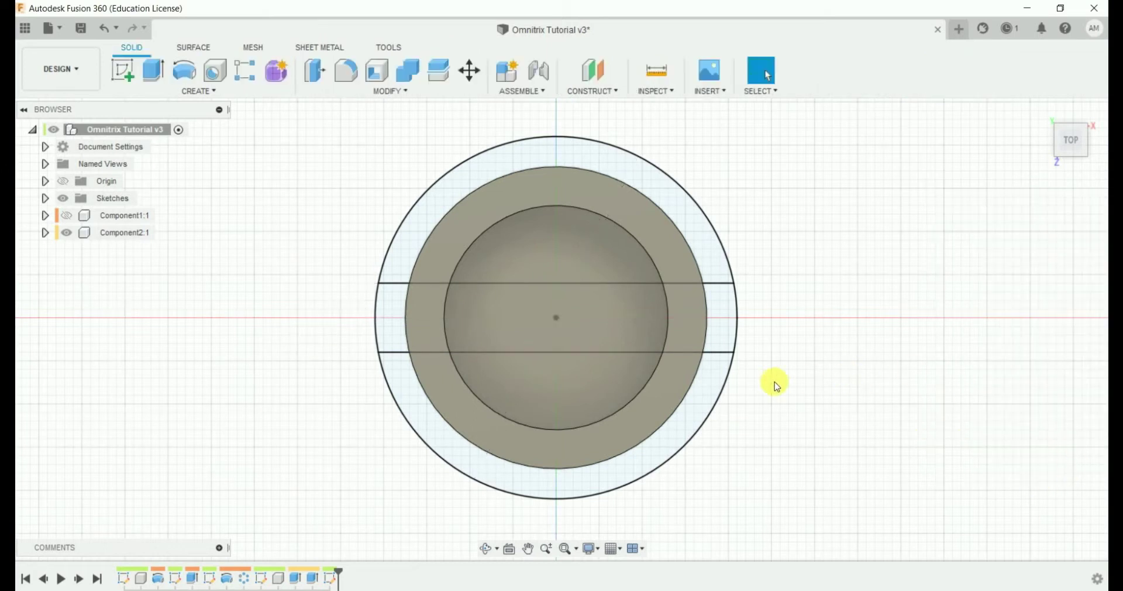
Extrude both outer crescent profiles of the Ø42 sketch -14 mm as a new component.
{"action": "middle_click_drag", "start_coordinate": [774, 382], "coordinate": [777, 358], "text": "shift"}
{"action": "left_click", "coordinate": [151, 82]}
{"action": "left_click", "coordinate": [464, 471]}
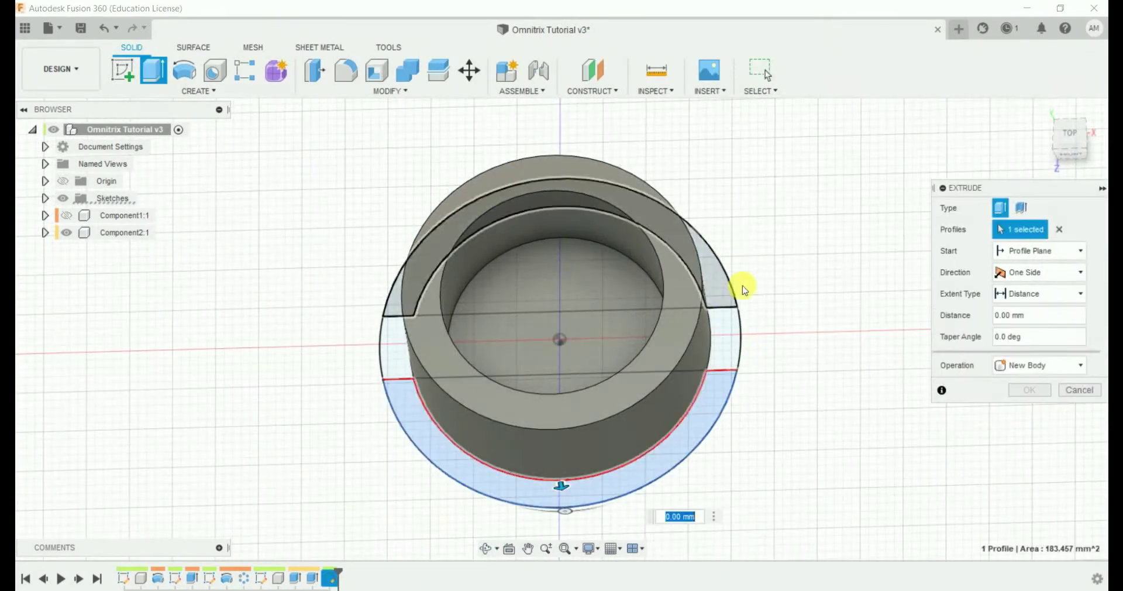
{"action": "middle_click_drag", "start_coordinate": [710, 318], "coordinate": [708, 283], "text": "shift"}
{"action": "left_click", "coordinate": [684, 247]}
{"action": "mouse_move", "coordinate": [685, 248]}
{"action": "middle_mouse_down", "text": "shift"}
{"action": "mouse_move", "coordinate": [802, 268]}
{"action": "mouse_move", "coordinate": [516, 356]}
{"action": "middle_mouse_up", "text": "shift"}
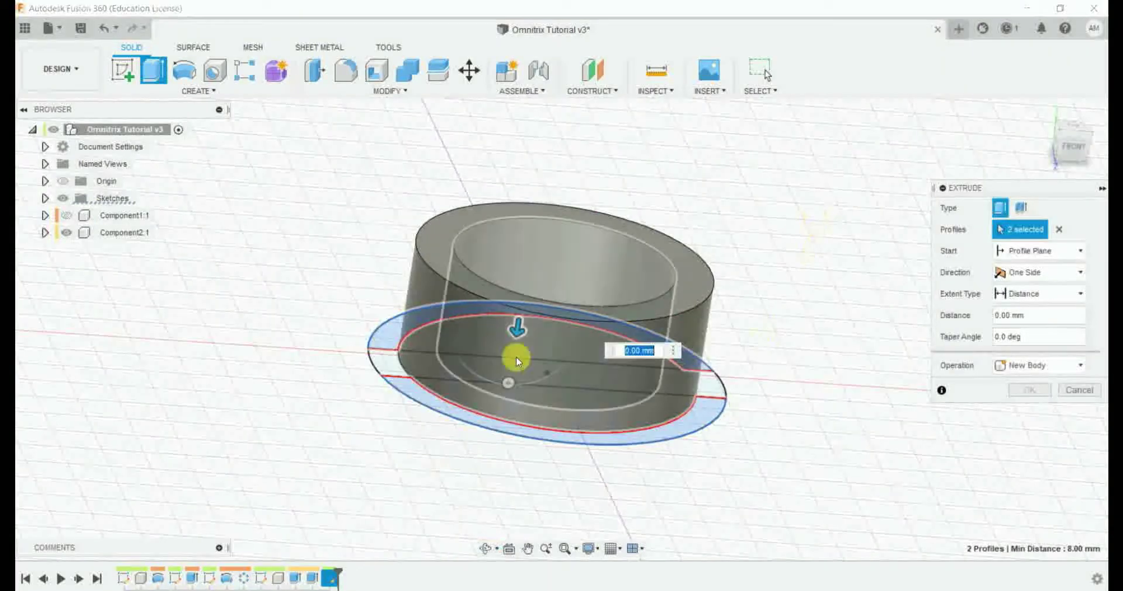
{"action": "mouse_move", "coordinate": [516, 356]}
{"action": "left_mouse_down"}
{"action": "mouse_move", "coordinate": [534, 220]}
{"action": "mouse_move", "coordinate": [865, 309]}
{"action": "left_mouse_up"}
{"action": "middle_click_drag", "start_coordinate": [864, 309], "coordinate": [947, 431], "text": "shift"}
{"action": "left_click", "coordinate": [1041, 365]}
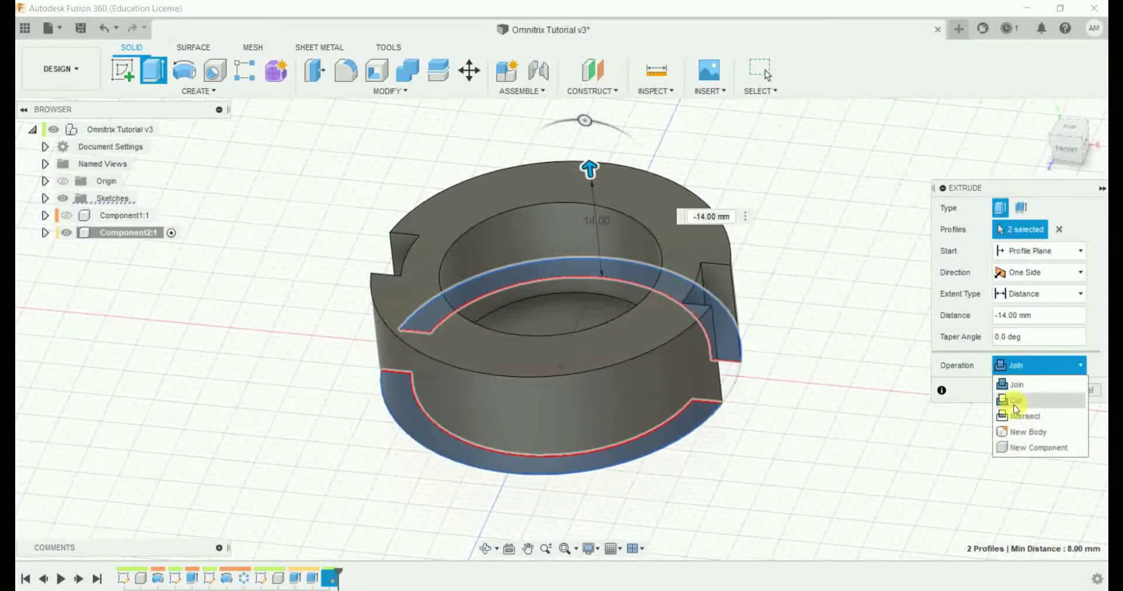
{"action": "left_click", "coordinate": [1013, 442]}
{"action": "mouse_move", "coordinate": [920, 437]}
{"action": "middle_mouse_down", "text": "shift"}
{"action": "mouse_move", "coordinate": [792, 334]}
{"action": "mouse_move", "coordinate": [699, 350]}
{"action": "mouse_move", "coordinate": [852, 381]}
{"action": "middle_mouse_up", "text": "shift"}
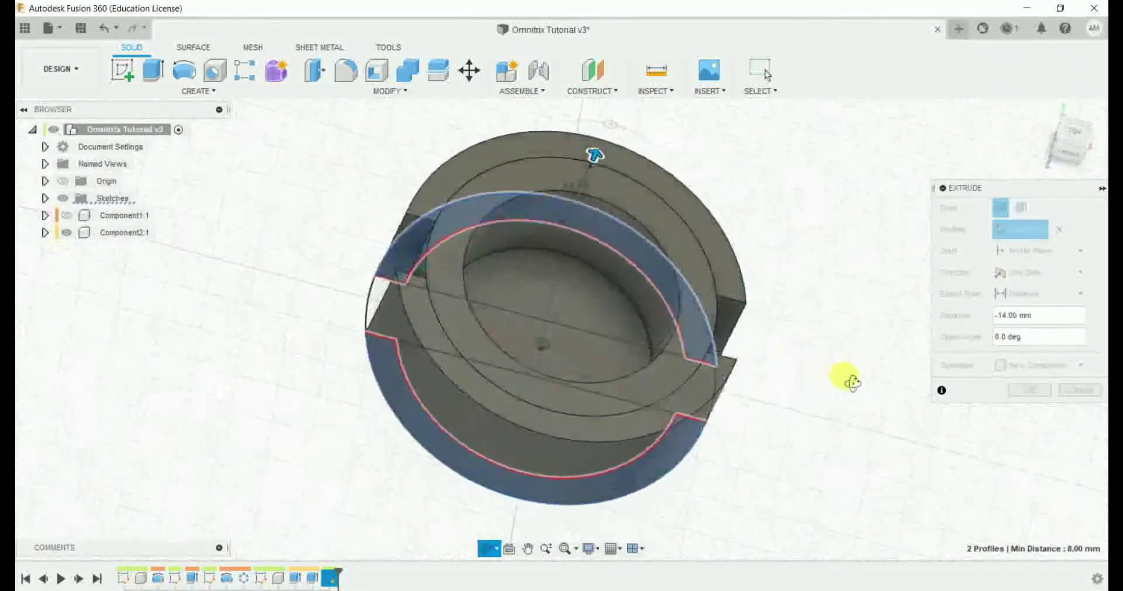
{"action": "left_click", "coordinate": [1028, 391]}
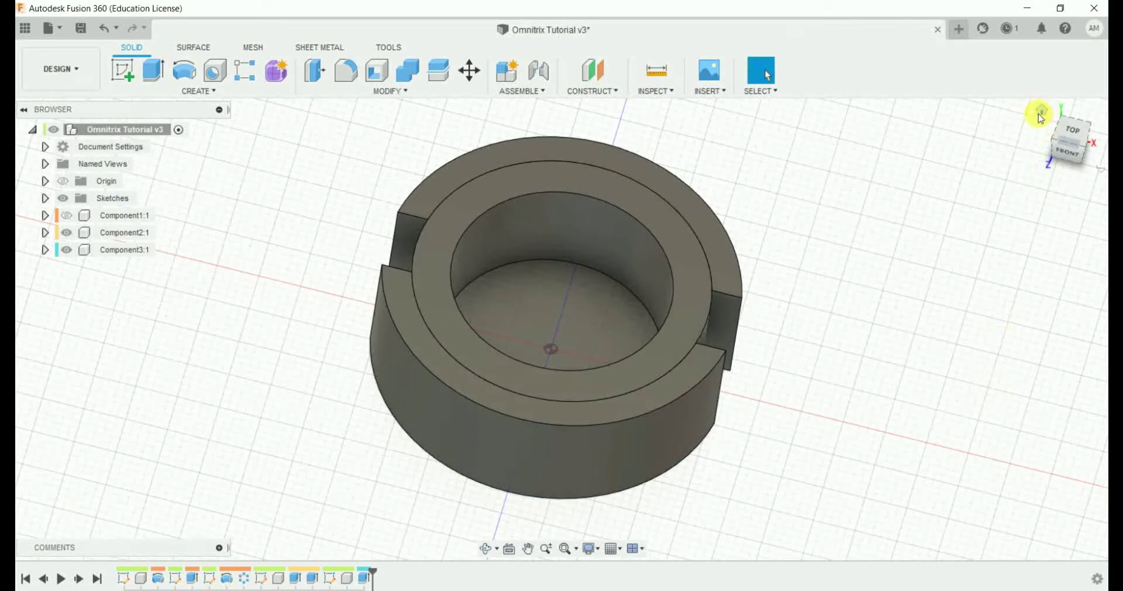
{"action": "left_click", "coordinate": [1039, 113]}
Save the design and start a new sketch on the ring's top face, viewed from the top.
{"action": "key", "text": "ctrl+s"}
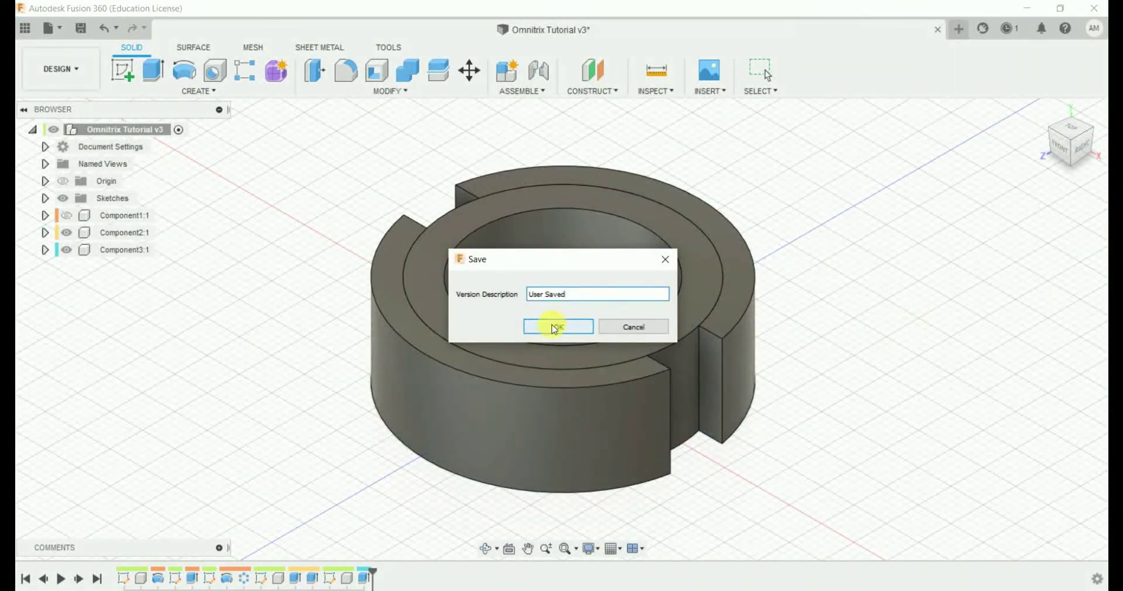
{"action": "left_click", "coordinate": [554, 327]}
{"action": "left_click", "coordinate": [715, 229]}
{"action": "left_click", "coordinate": [123, 71]}
{"action": "left_click", "coordinate": [1073, 131]}
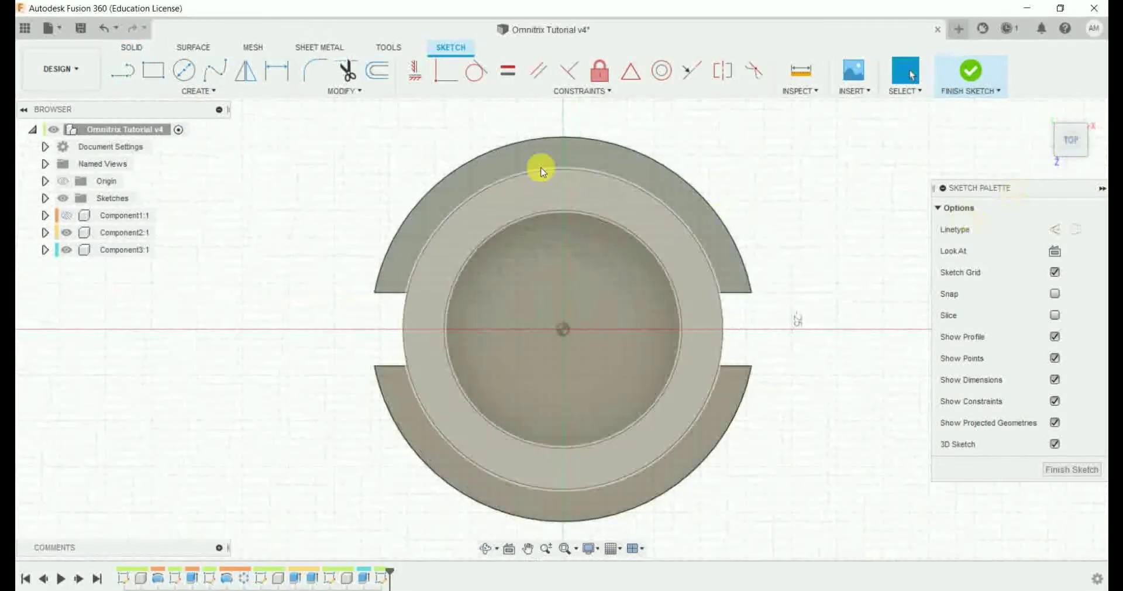
{"action": "scroll", "coordinate": [561, 129], "scroll_direction": "up", "scroll_amount": 5}
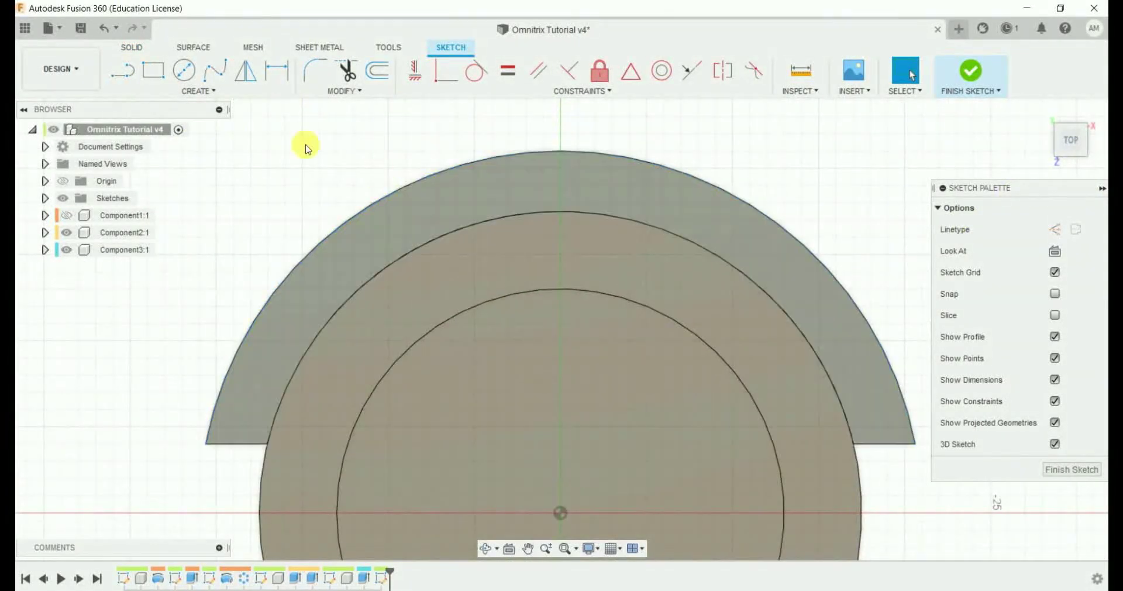
Draw a thin vertical centre-point rectangle across the top of the ring face.
{"action": "type", "text": "srect"}
{"action": "left_click", "coordinate": [411, 276]}
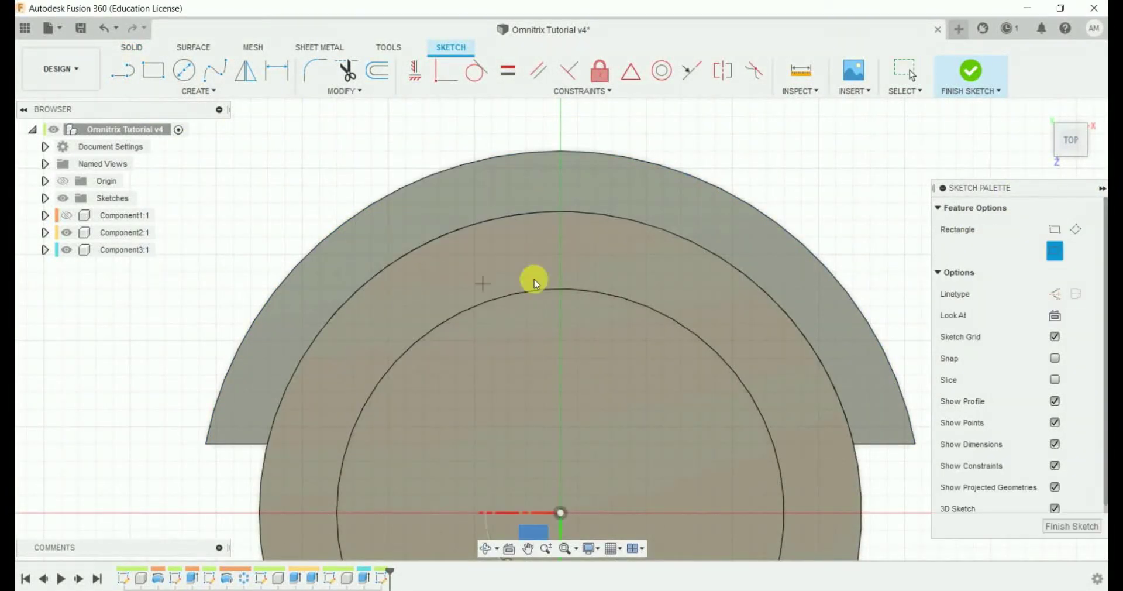
{"action": "left_click", "coordinate": [561, 201]}
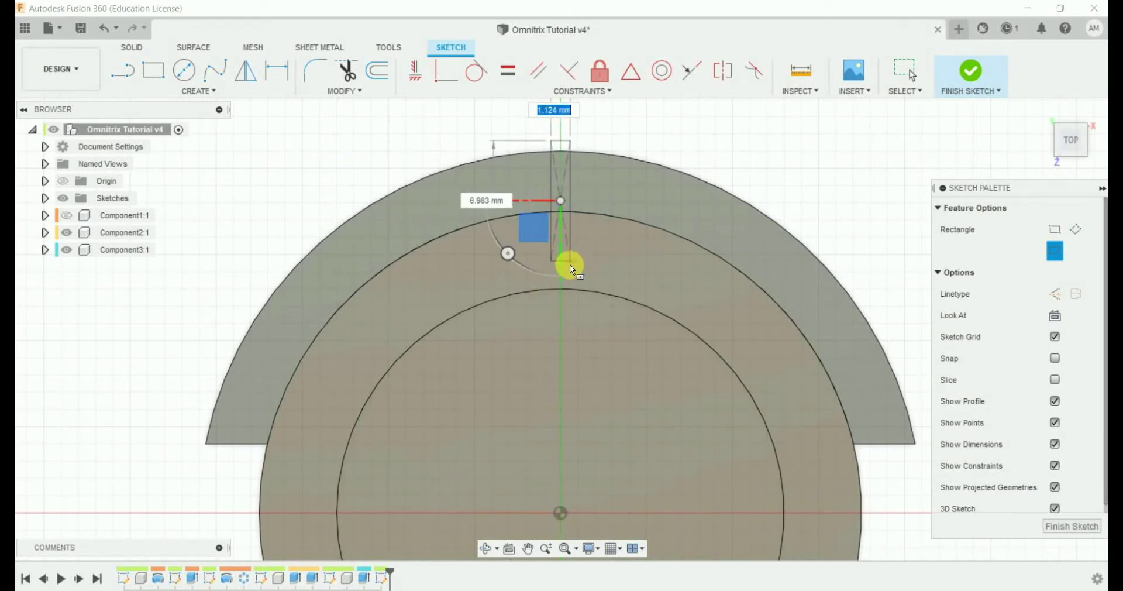
{"action": "left_click", "coordinate": [570, 295]}
{"action": "key", "text": "Escape"}
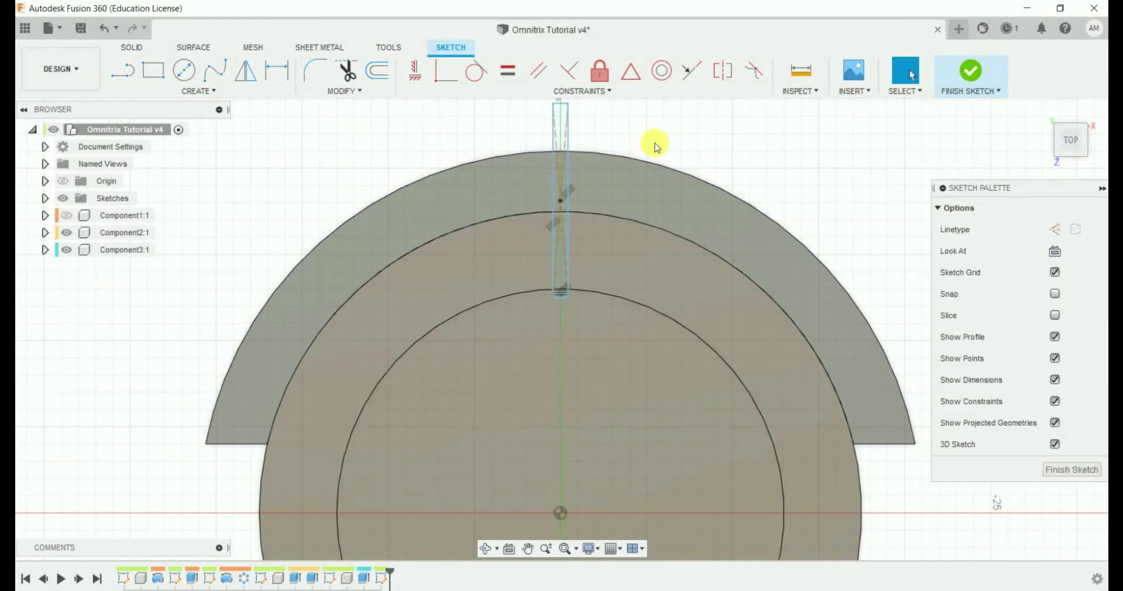
Project the ring's outer arc and inner circle, then trim the rectangle sides above the arc.
{"action": "type", "text": "sproj"}
{"action": "left_click", "coordinate": [801, 245]}
{"action": "left_click", "coordinate": [712, 187]}
{"action": "left_click", "coordinate": [667, 315]}
{"action": "left_click", "coordinate": [848, 276]}
{"action": "middle_click_drag", "start_coordinate": [702, 130], "coordinate": [699, 186]}
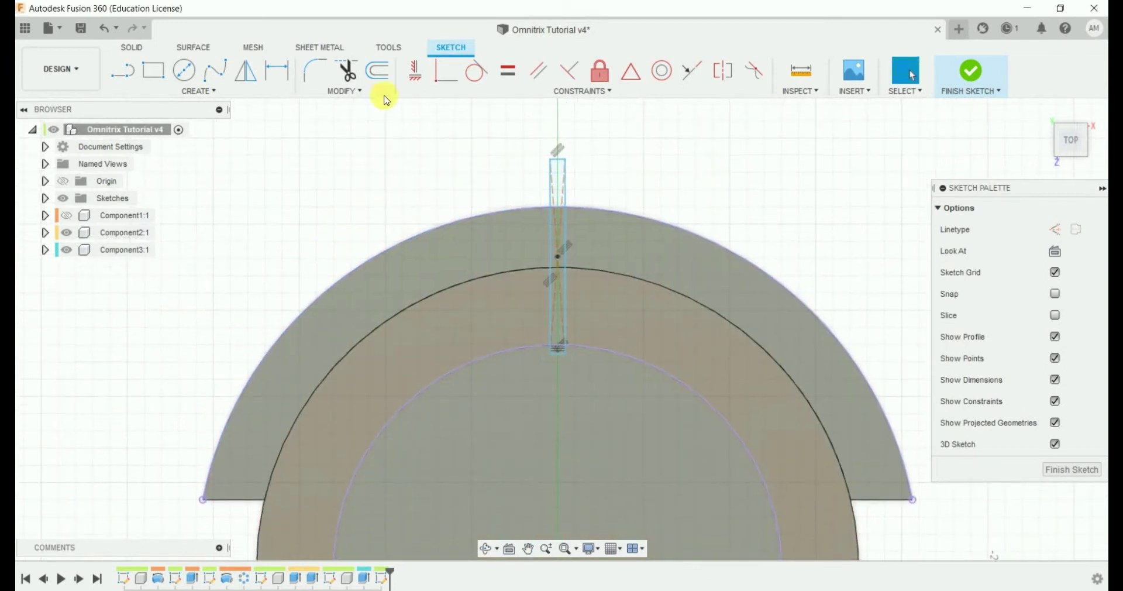
{"action": "left_click", "coordinate": [564, 202]}
Trim the thin rectangle's ends outside the ring arcs and delete the leftover bottom segment.
{"action": "left_click", "coordinate": [550, 190]}
{"action": "scroll", "coordinate": [557, 350], "scroll_direction": "up", "scroll_amount": 5}
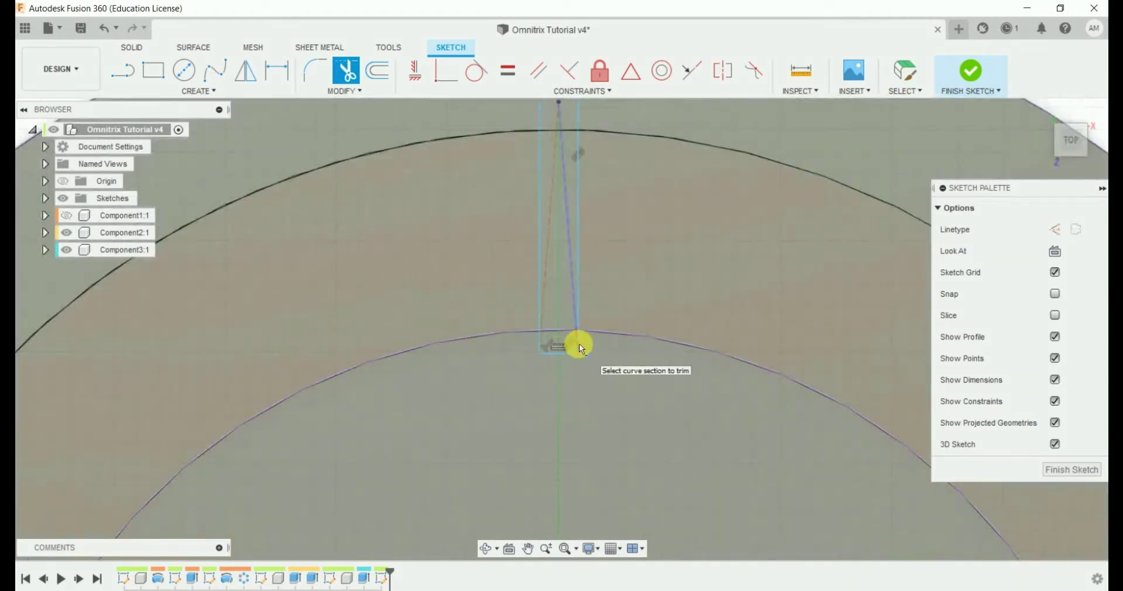
{"action": "left_click", "coordinate": [511, 350]}
{"action": "key", "text": "Escape"}
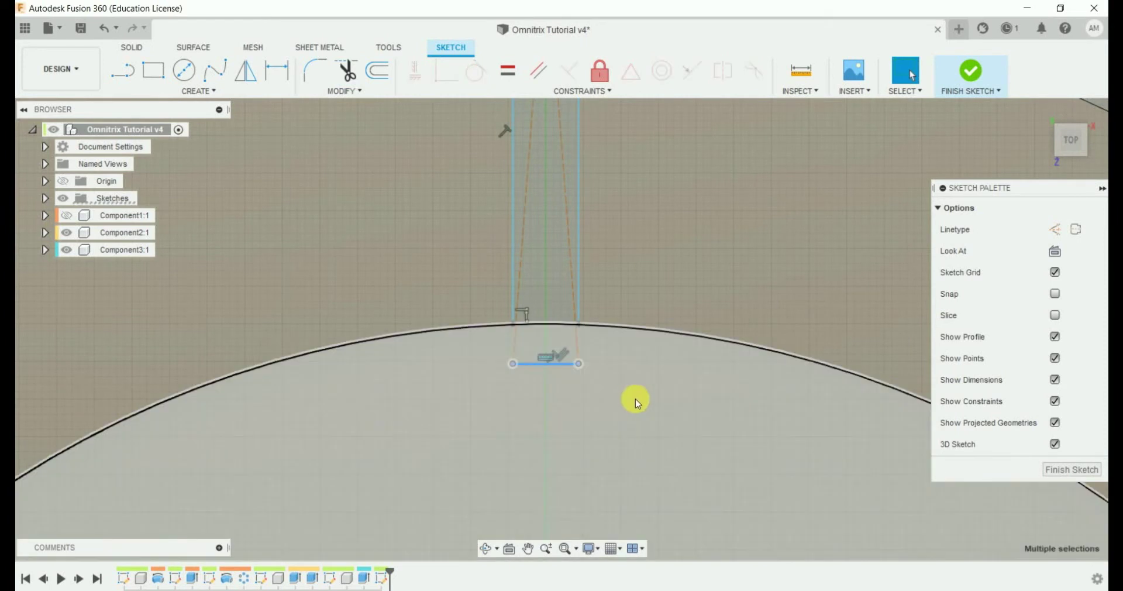
{"action": "key", "text": "Delete"}
Dimension the strip's left and right lines each 0.05 from the vertical centreline.
{"action": "scroll", "coordinate": [571, 402], "scroll_direction": "down", "scroll_amount": 2}
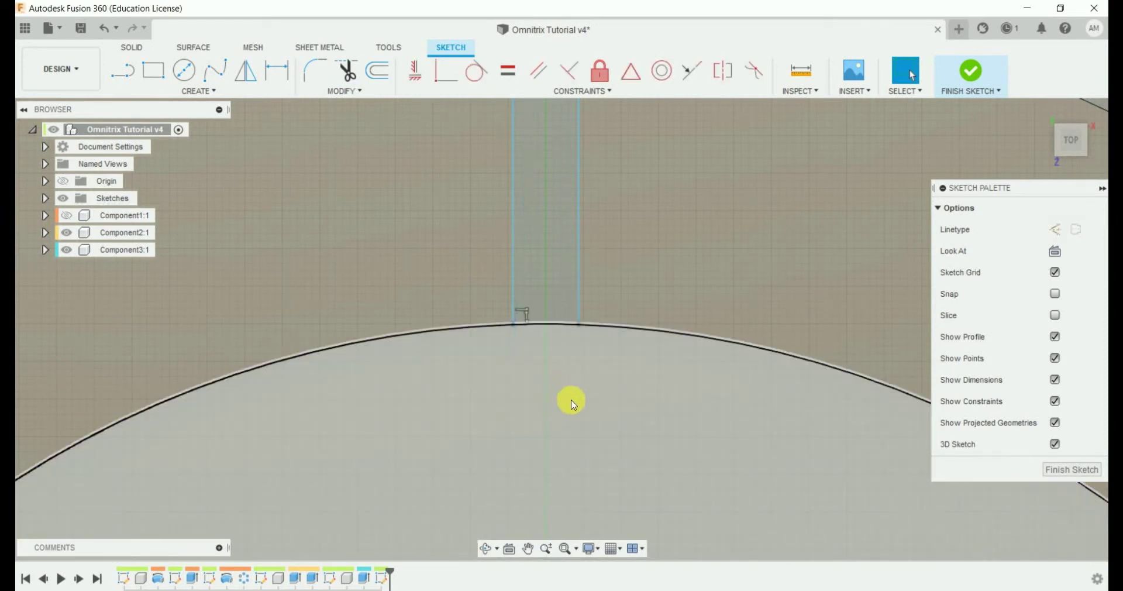
{"action": "scroll", "coordinate": [572, 402], "scroll_direction": "down", "scroll_amount": 2}
{"action": "scroll", "coordinate": [631, 320], "scroll_direction": "down", "scroll_amount": 1}
{"action": "key", "text": "d"}
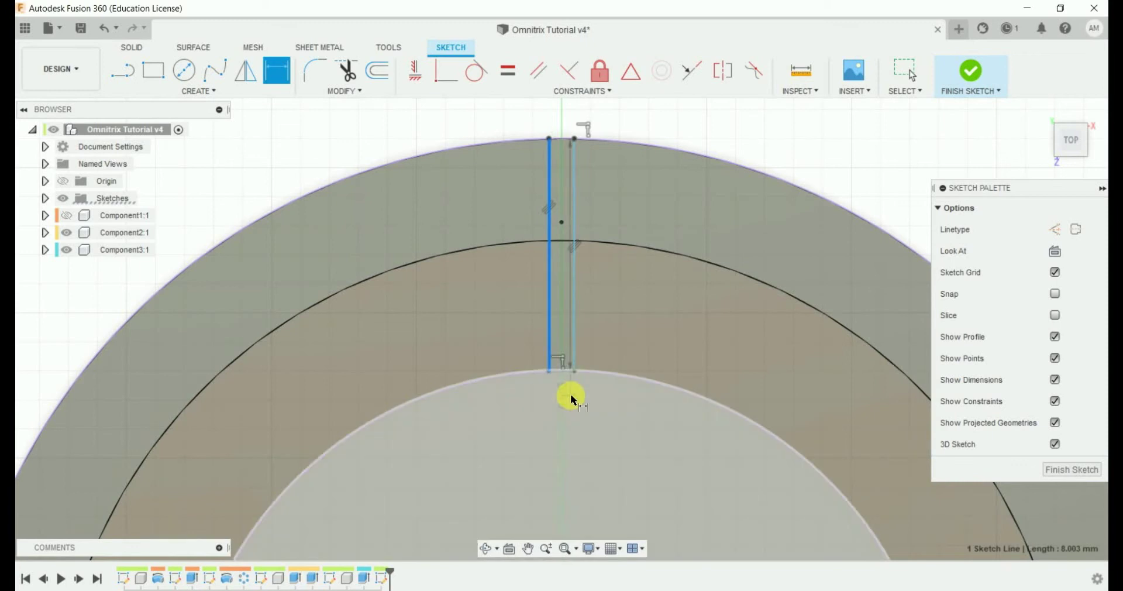
{"action": "scroll", "coordinate": [571, 395], "scroll_direction": "down", "scroll_amount": 4}
{"action": "left_click", "coordinate": [568, 518]}
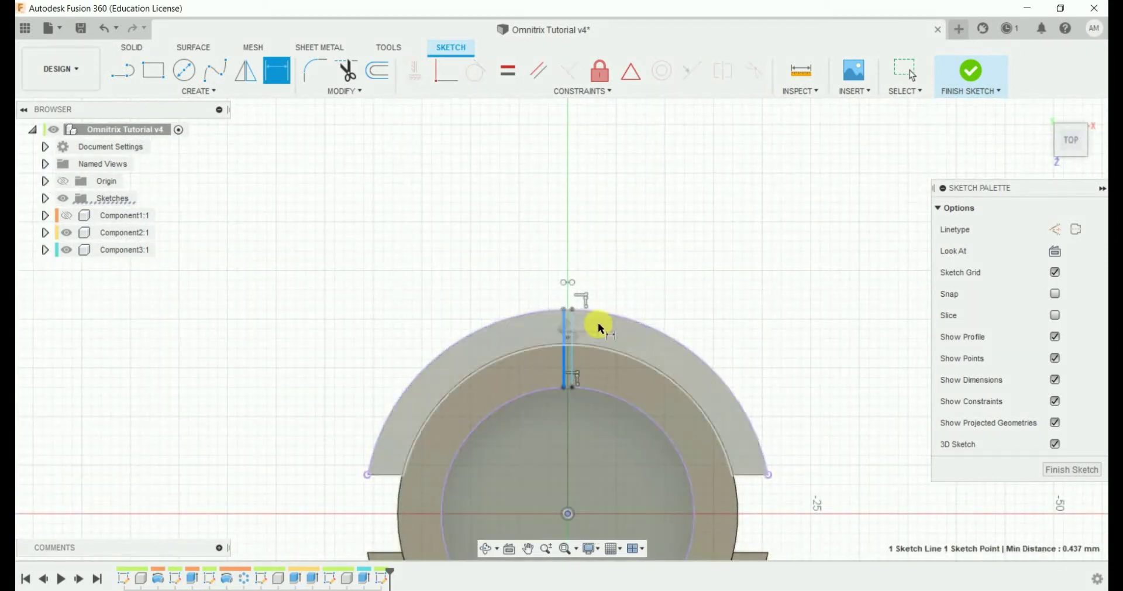
{"action": "left_click", "coordinate": [619, 251]}
{"action": "type", "text": "0.05"}
{"action": "key", "text": "Return"}
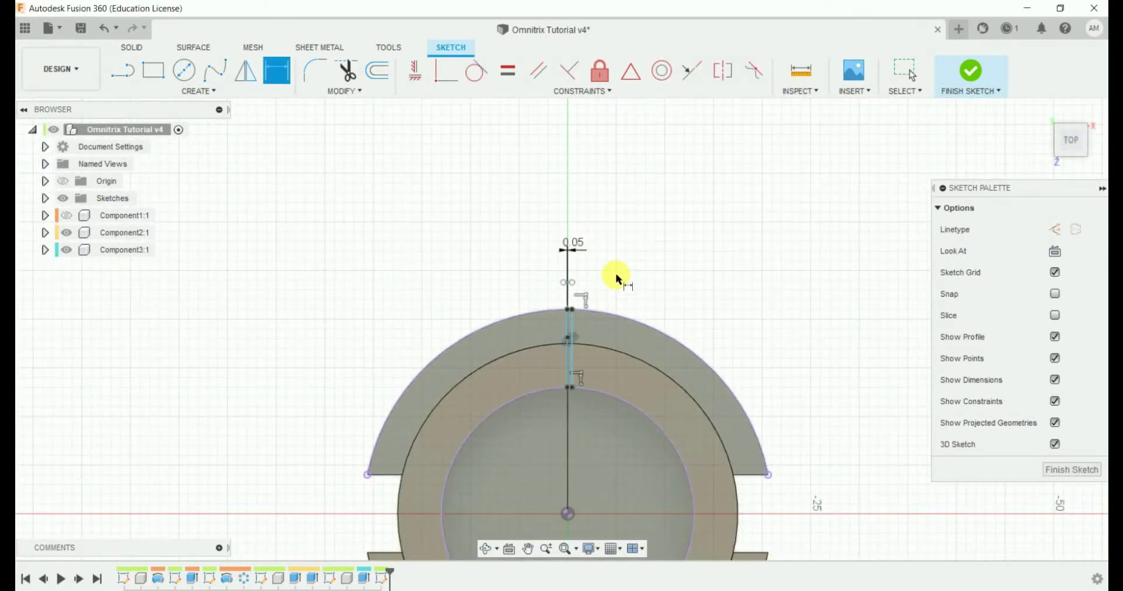
{"action": "left_click", "coordinate": [572, 325]}
{"action": "left_click", "coordinate": [568, 513]}
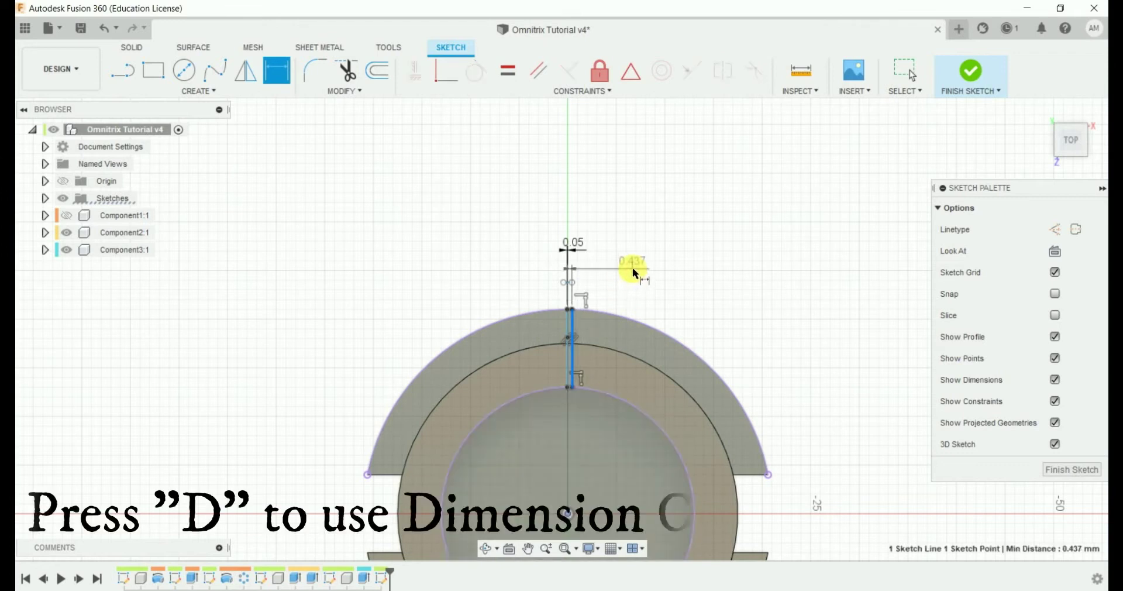
{"action": "left_click", "coordinate": [635, 273]}
{"action": "key", "text": "Return"}
{"action": "scroll", "coordinate": [564, 351], "scroll_direction": "up", "scroll_amount": 2}
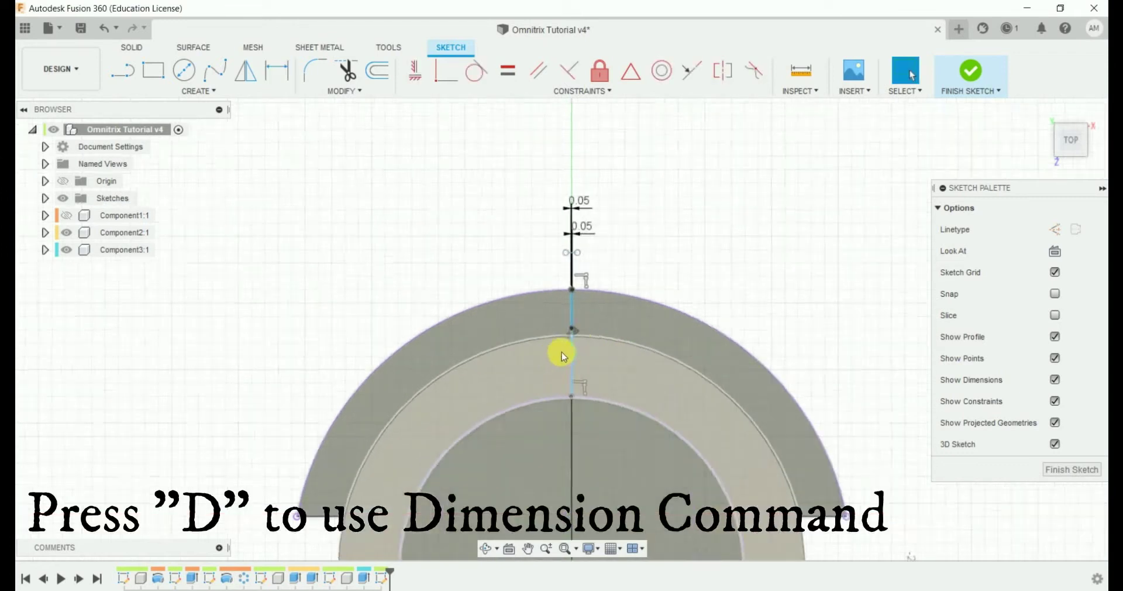
{"action": "scroll", "coordinate": [564, 351], "scroll_direction": "up", "scroll_amount": 4}
{"action": "scroll", "coordinate": [577, 358], "scroll_direction": "down", "scroll_amount": 2}
{"action": "scroll", "coordinate": [561, 364], "scroll_direction": "down", "scroll_amount": 1}
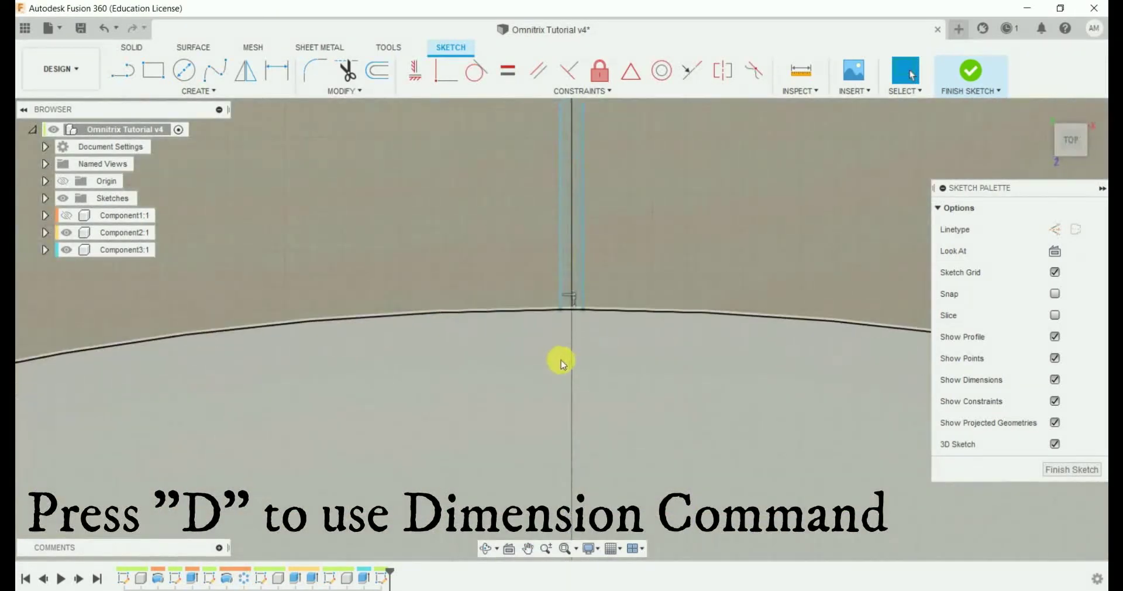
{"action": "scroll", "coordinate": [561, 364], "scroll_direction": "down", "scroll_amount": 1}
{"action": "scroll", "coordinate": [562, 364], "scroll_direction": "down", "scroll_amount": 2}
{"action": "scroll", "coordinate": [650, 271], "scroll_direction": "down", "scroll_amount": 2}
{"action": "scroll", "coordinate": [657, 293], "scroll_direction": "down", "scroll_amount": 2}
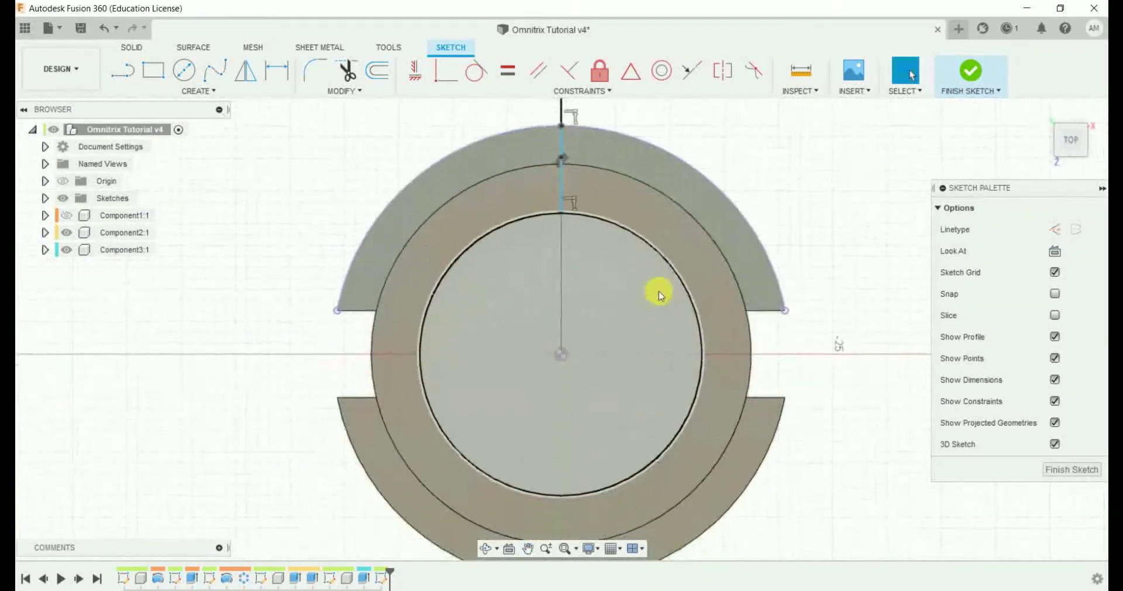
{"action": "scroll", "coordinate": [712, 343], "scroll_direction": "down", "scroll_amount": 1}
Circular-pattern the strip 8 times around the sketch centre and delete the horizontal stub line.
{"action": "type", "text": "scir"}
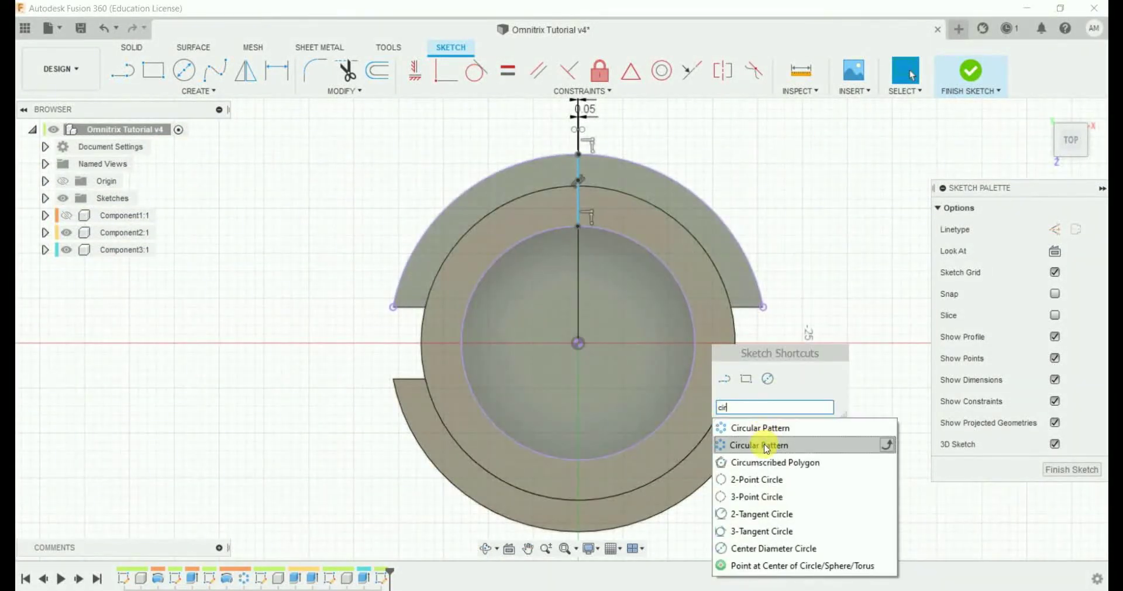
{"action": "left_click", "coordinate": [766, 436]}
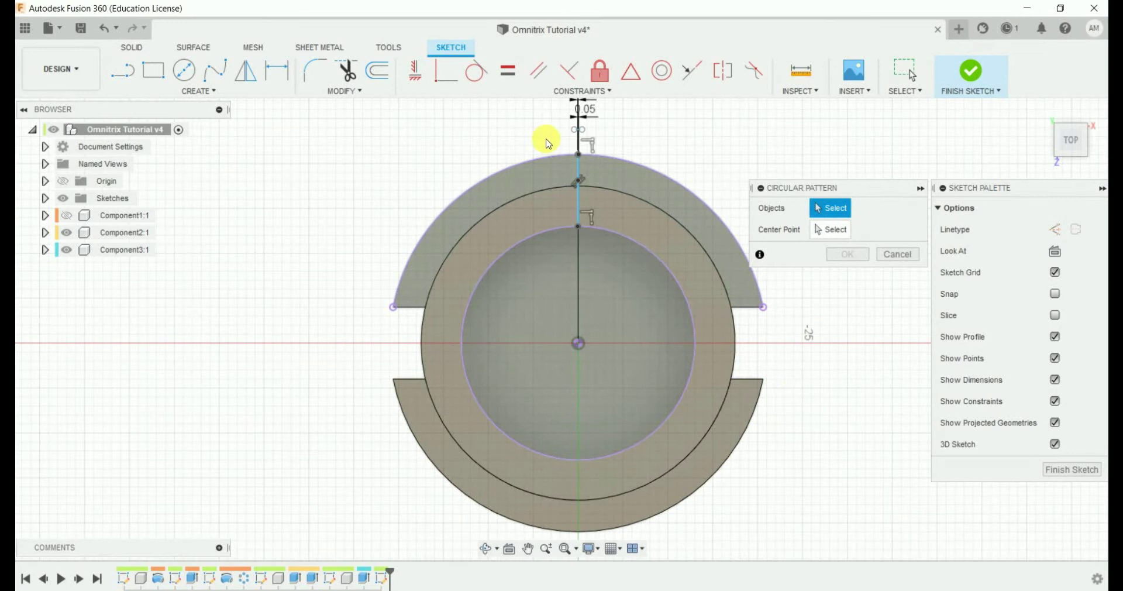
{"action": "left_click_drag", "start_coordinate": [643, 264], "coordinate": [655, 260]}
{"action": "left_click", "coordinate": [830, 234]}
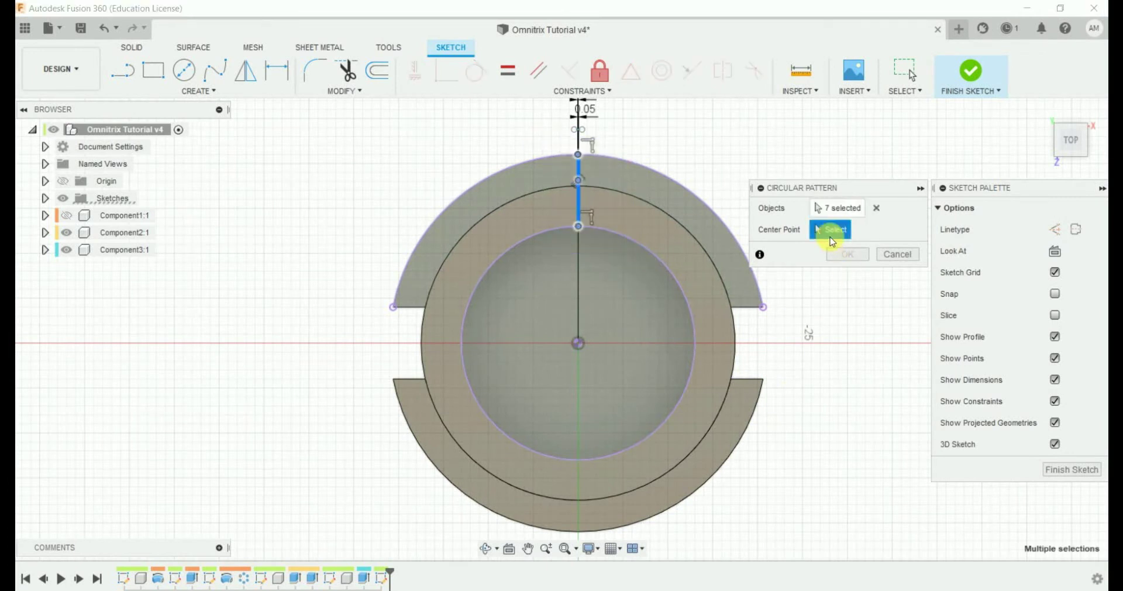
{"action": "left_click", "coordinate": [707, 258]}
{"action": "type", "text": "8"}
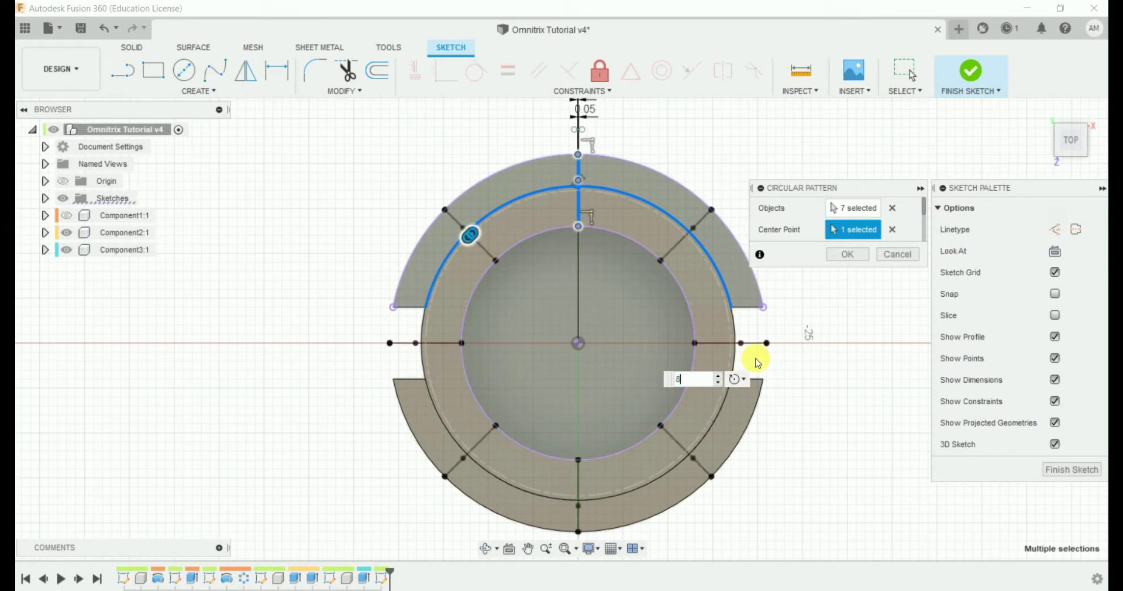
{"action": "left_click", "coordinate": [847, 255]}
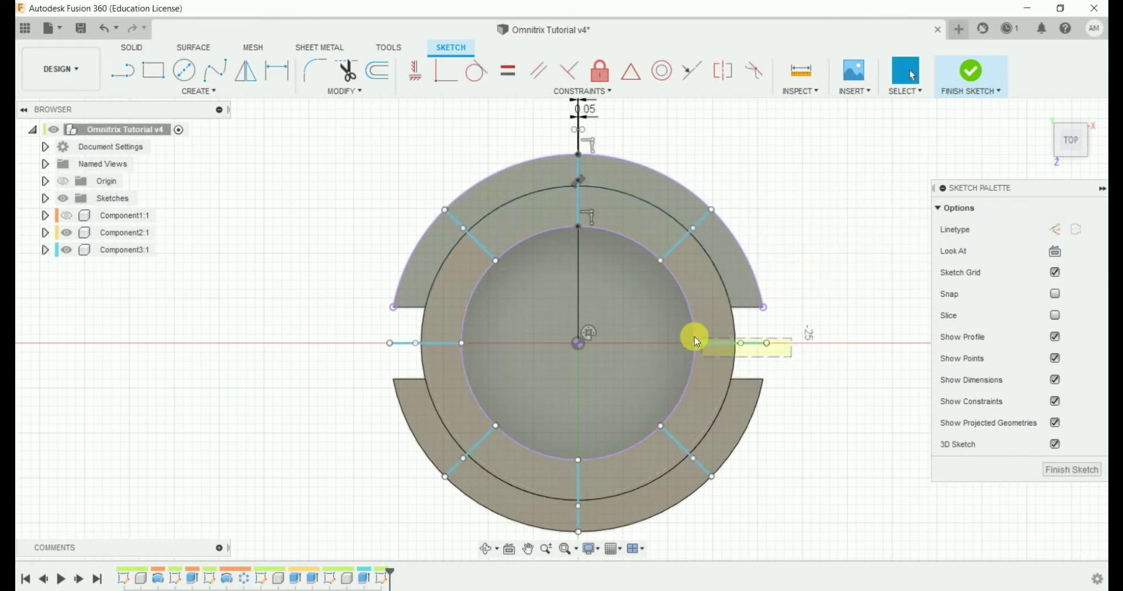
{"action": "key", "text": "Delete"}
{"action": "key", "text": "Delete"}
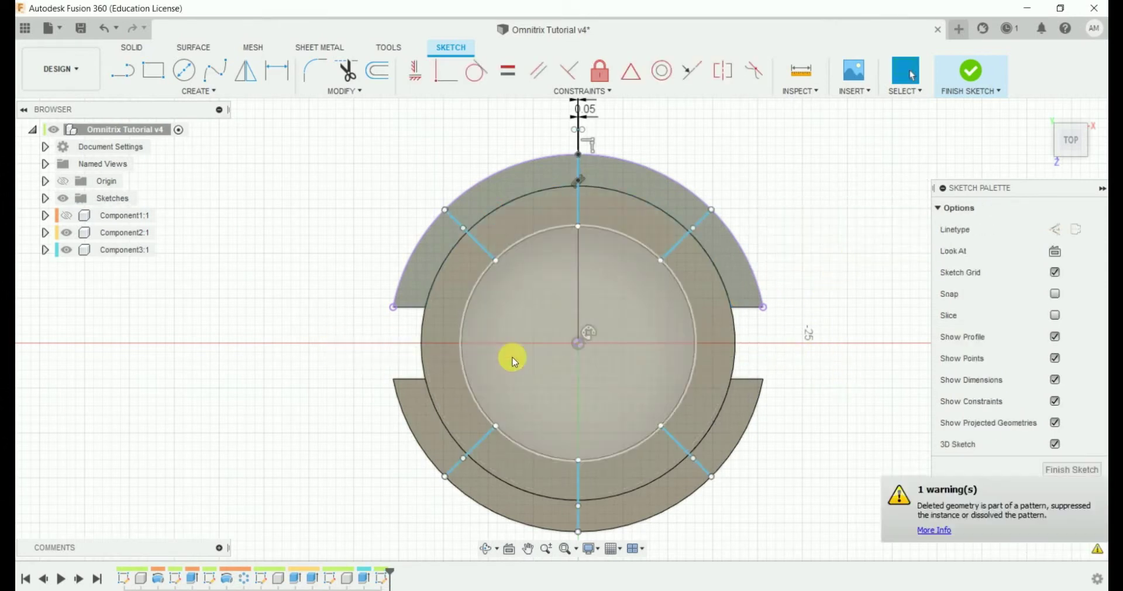
Project the inner circle edge into the sketch.
{"action": "scroll", "coordinate": [702, 315], "scroll_direction": "up", "scroll_amount": 2}
{"action": "left_click", "coordinate": [655, 374]}
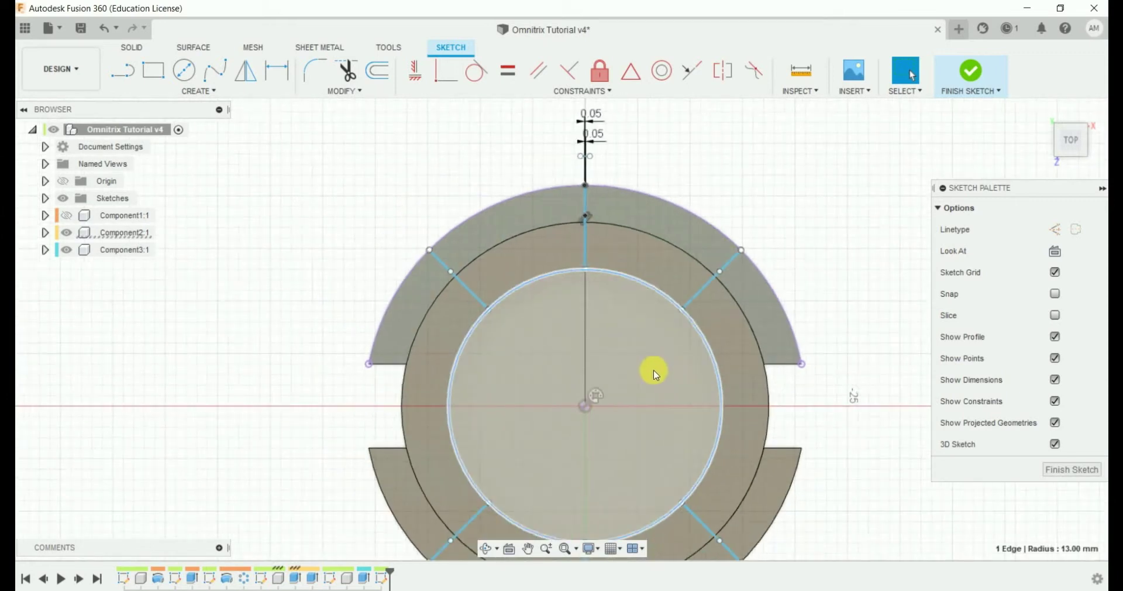
{"action": "type", "text": "spro"}
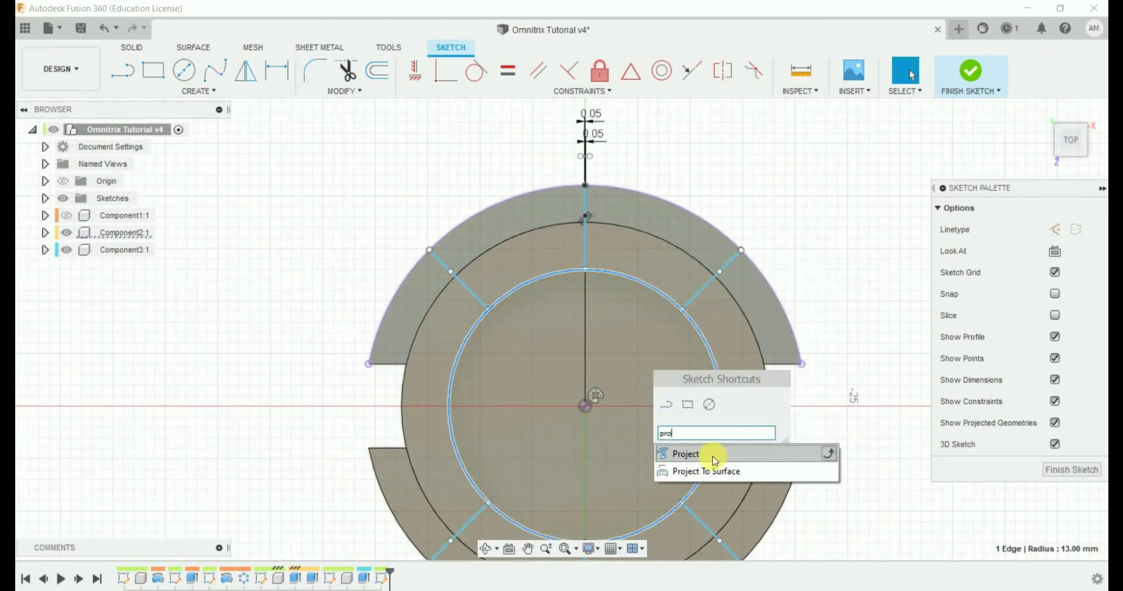
{"action": "left_click", "coordinate": [713, 455]}
{"action": "left_click", "coordinate": [847, 273]}
Project the bottom outer arc into the sketch and finish the sketch.
{"action": "mouse_move", "coordinate": [857, 434]}
{"action": "middle_mouse_down"}
{"action": "mouse_move", "coordinate": [853, 415]}
{"action": "mouse_move", "coordinate": [826, 402]}
{"action": "middle_mouse_up"}
{"action": "type", "text": "spr"}
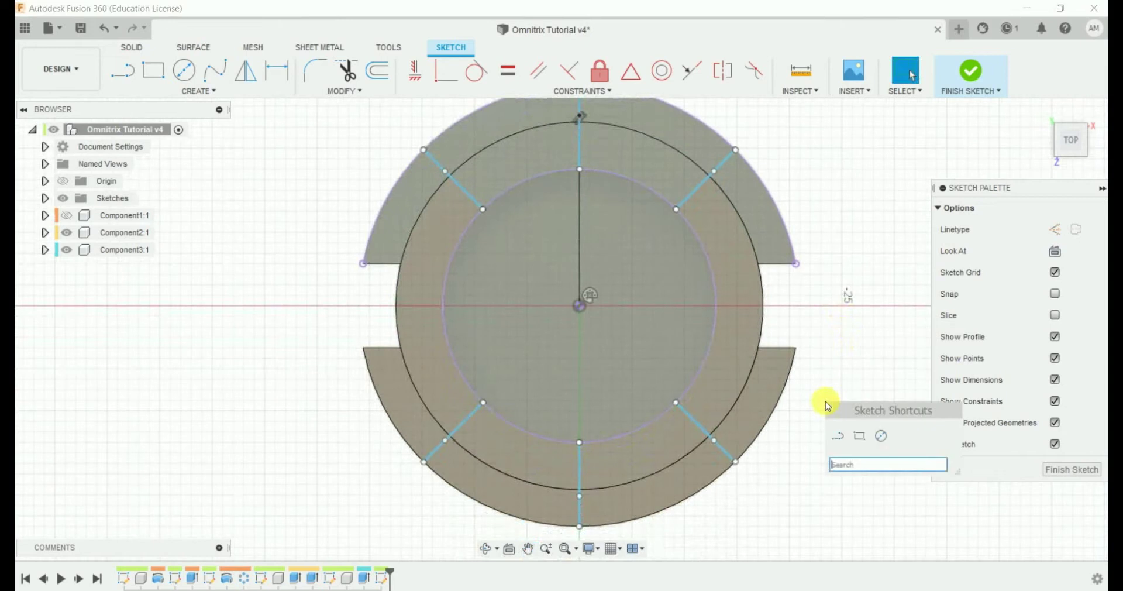
{"action": "type", "text": "o"}
{"action": "left_click", "coordinate": [848, 484]}
{"action": "left_click", "coordinate": [692, 495]}
{"action": "left_click", "coordinate": [859, 284]}
{"action": "left_click", "coordinate": [1058, 472]}
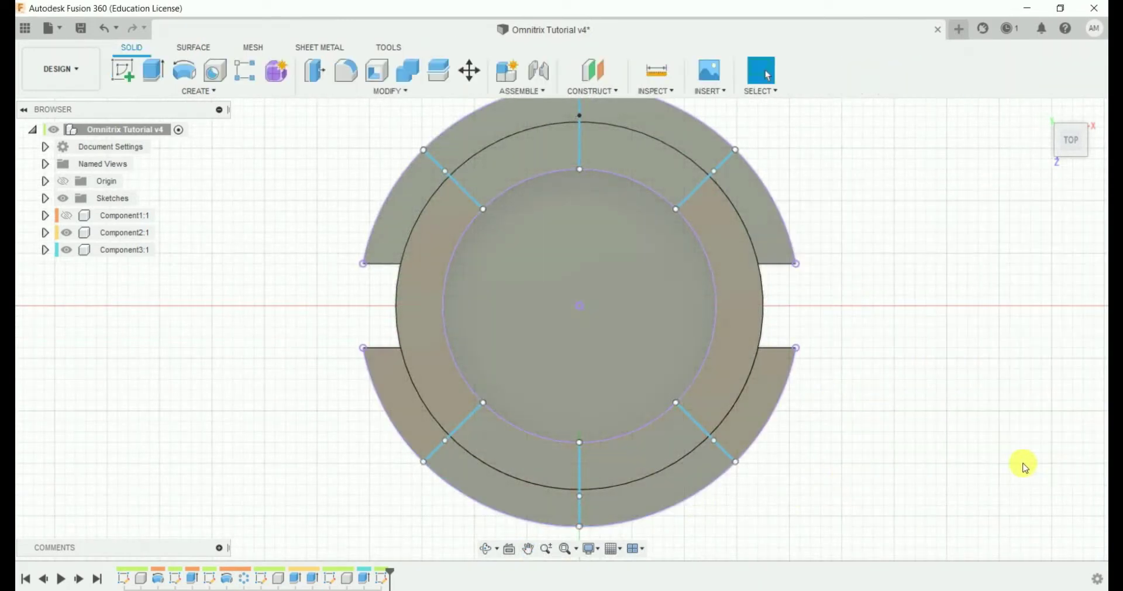
Extrude, selecting all nine radial strip profiles around the ring.
{"action": "left_click", "coordinate": [151, 73]}
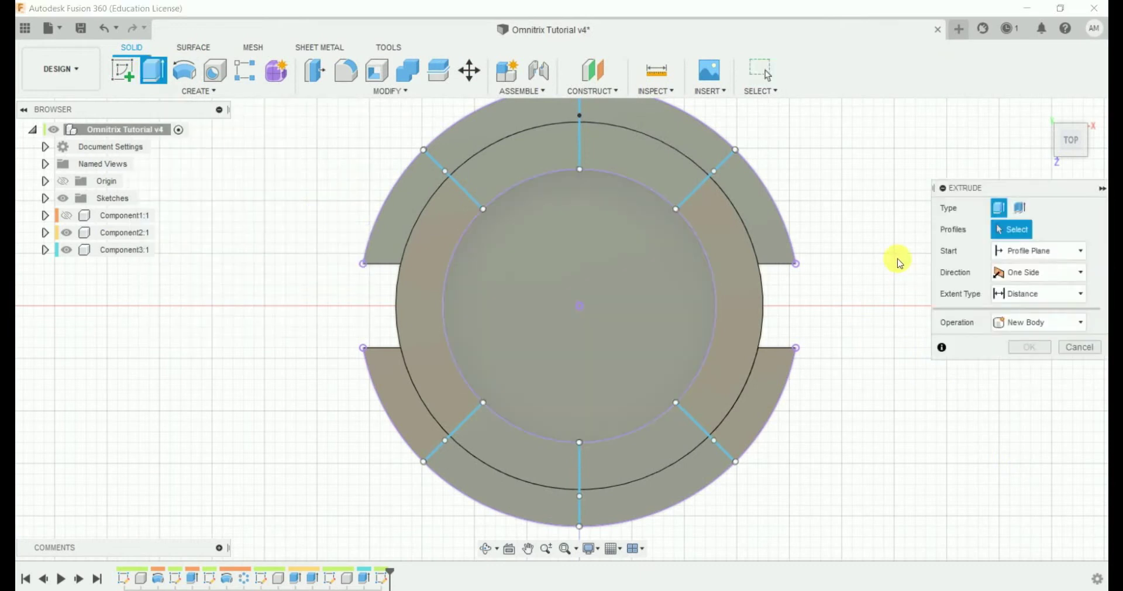
{"action": "scroll", "coordinate": [802, 422], "scroll_direction": "up", "scroll_amount": 2}
{"action": "scroll", "coordinate": [686, 405], "scroll_direction": "up", "scroll_amount": 3}
{"action": "scroll", "coordinate": [686, 405], "scroll_direction": "up", "scroll_amount": 5}
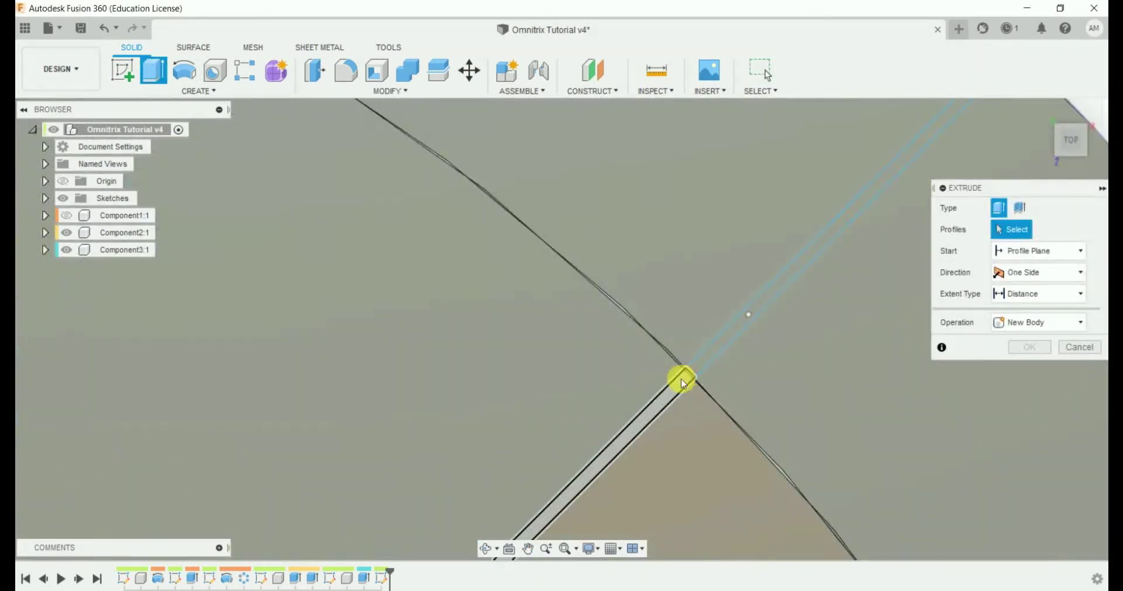
{"action": "left_click", "coordinate": [704, 363]}
{"action": "left_click", "coordinate": [752, 391]}
{"action": "scroll", "coordinate": [737, 428], "scroll_direction": "down", "scroll_amount": 5}
{"action": "scroll", "coordinate": [647, 364], "scroll_direction": "up", "scroll_amount": 5}
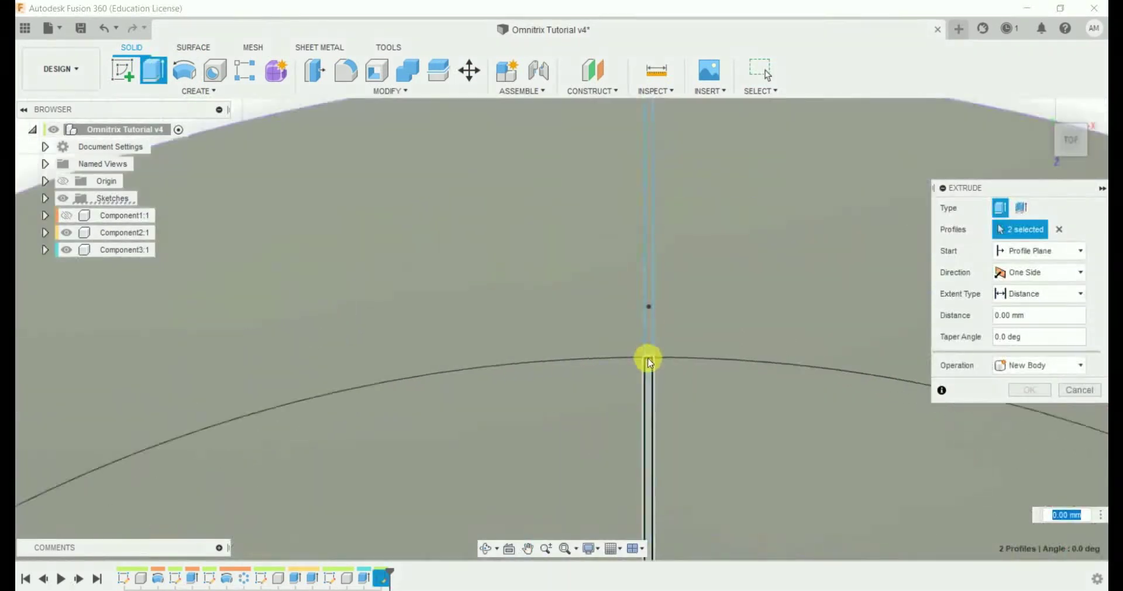
{"action": "scroll", "coordinate": [647, 364], "scroll_direction": "up", "scroll_amount": 2}
{"action": "left_click", "coordinate": [648, 343]}
{"action": "scroll", "coordinate": [722, 401], "scroll_direction": "down", "scroll_amount": 3}
{"action": "scroll", "coordinate": [682, 384], "scroll_direction": "down", "scroll_amount": 3}
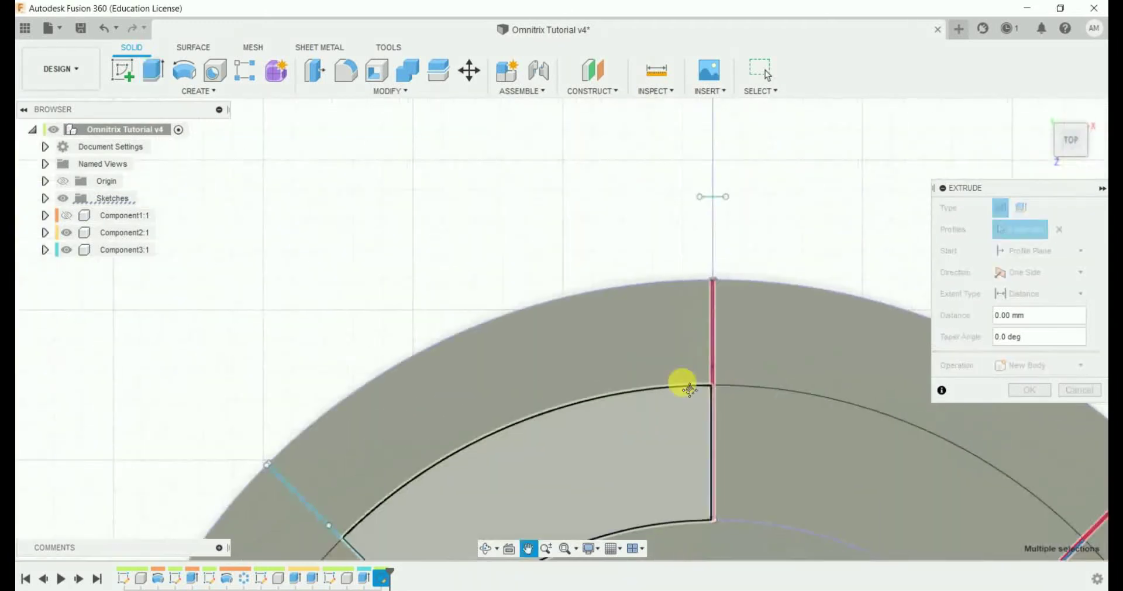
{"action": "scroll", "coordinate": [552, 351], "scroll_direction": "up", "scroll_amount": 4}
{"action": "scroll", "coordinate": [566, 375], "scroll_direction": "up", "scroll_amount": 3}
{"action": "left_click", "coordinate": [566, 375]}
{"action": "left_click", "coordinate": [522, 329]}
{"action": "scroll", "coordinate": [659, 384], "scroll_direction": "down", "scroll_amount": 3}
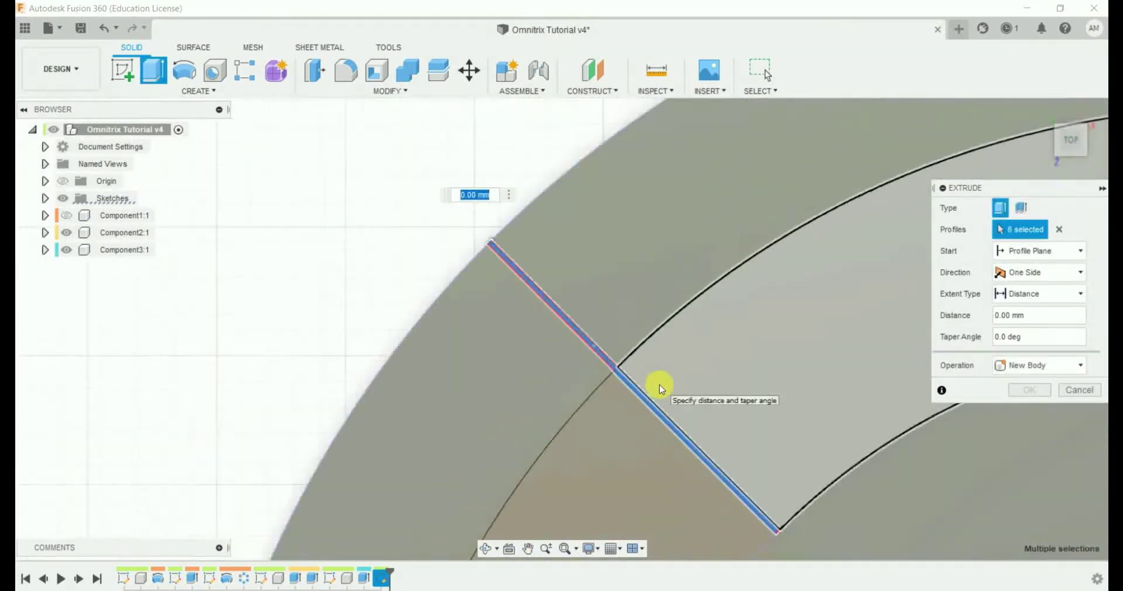
{"action": "scroll", "coordinate": [659, 384], "scroll_direction": "down", "scroll_amount": 2}
{"action": "scroll", "coordinate": [757, 240], "scroll_direction": "down", "scroll_amount": 2}
{"action": "scroll", "coordinate": [835, 401], "scroll_direction": "up", "scroll_amount": 3}
{"action": "scroll", "coordinate": [835, 401], "scroll_direction": "up", "scroll_amount": 2}
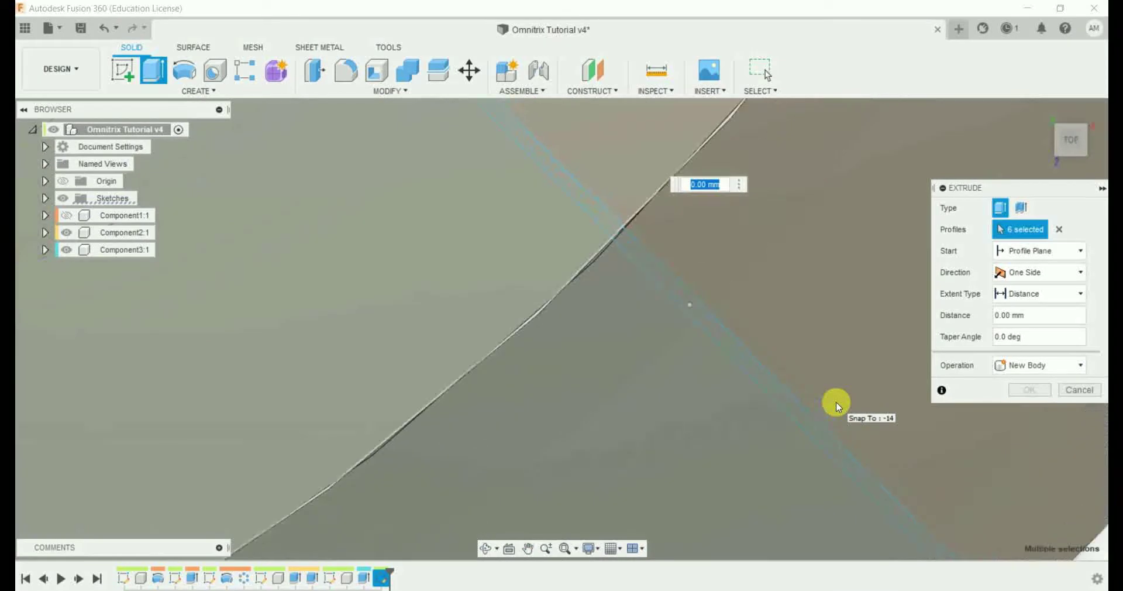
{"action": "scroll", "coordinate": [784, 421], "scroll_direction": "down", "scroll_amount": 1}
{"action": "left_click", "coordinate": [788, 423]}
{"action": "scroll", "coordinate": [895, 351], "scroll_direction": "down", "scroll_amount": 3}
{"action": "scroll", "coordinate": [710, 453], "scroll_direction": "up", "scroll_amount": 3}
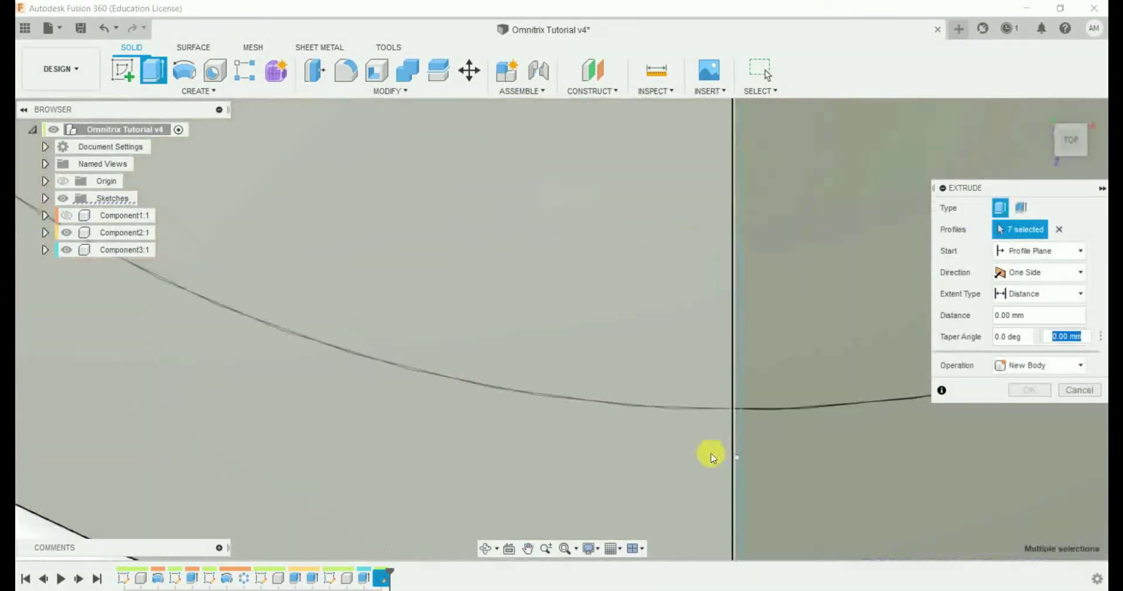
{"action": "scroll", "coordinate": [747, 402], "scroll_direction": "up", "scroll_amount": 2}
{"action": "left_click", "coordinate": [757, 406]}
{"action": "scroll", "coordinate": [553, 357], "scroll_direction": "down", "scroll_amount": 3}
{"action": "scroll", "coordinate": [632, 396], "scroll_direction": "up", "scroll_amount": 2}
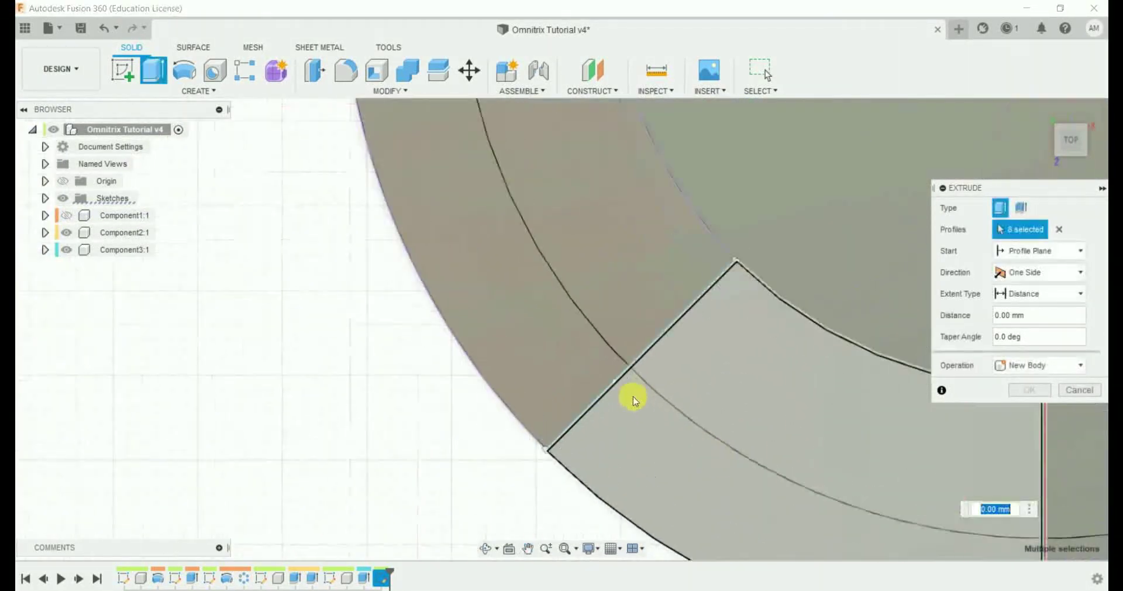
{"action": "scroll", "coordinate": [637, 371], "scroll_direction": "up", "scroll_amount": 2}
{"action": "scroll", "coordinate": [663, 383], "scroll_direction": "up", "scroll_amount": 2}
{"action": "left_click", "coordinate": [663, 382]}
{"action": "scroll", "coordinate": [665, 385], "scroll_direction": "down", "scroll_amount": 2}
{"action": "scroll", "coordinate": [665, 385], "scroll_direction": "down", "scroll_amount": 3}
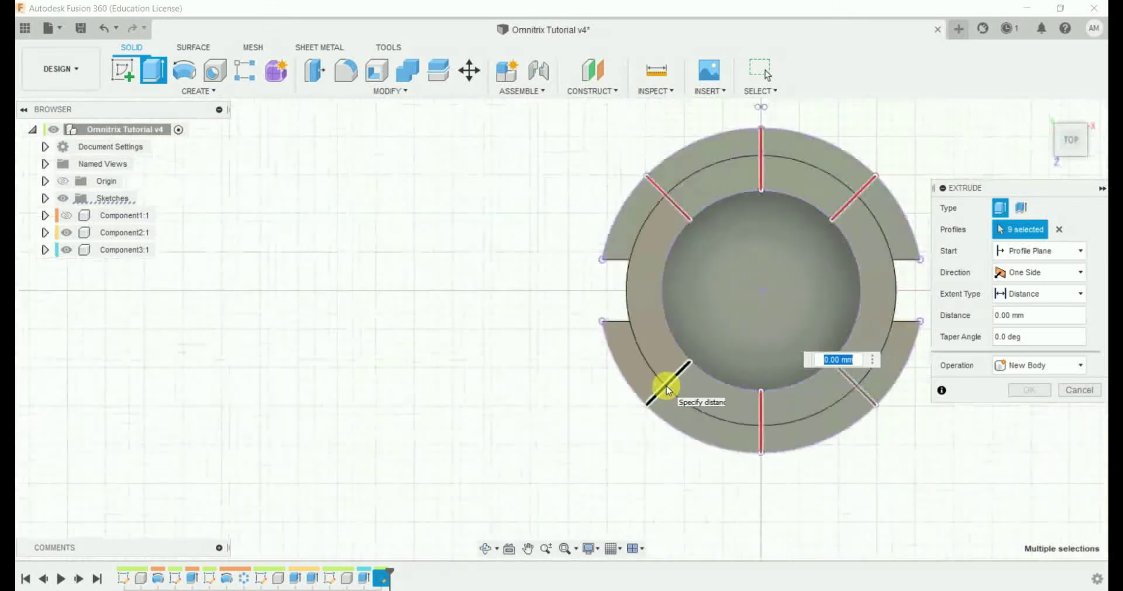
Cut the selected strips -0.7 mm down into the ring.
{"action": "middle_click_drag", "start_coordinate": [666, 385], "coordinate": [868, 460], "text": "shift"}
{"action": "left_click_drag", "start_coordinate": [701, 316], "coordinate": [695, 320]}
{"action": "type", "text": ".7"}
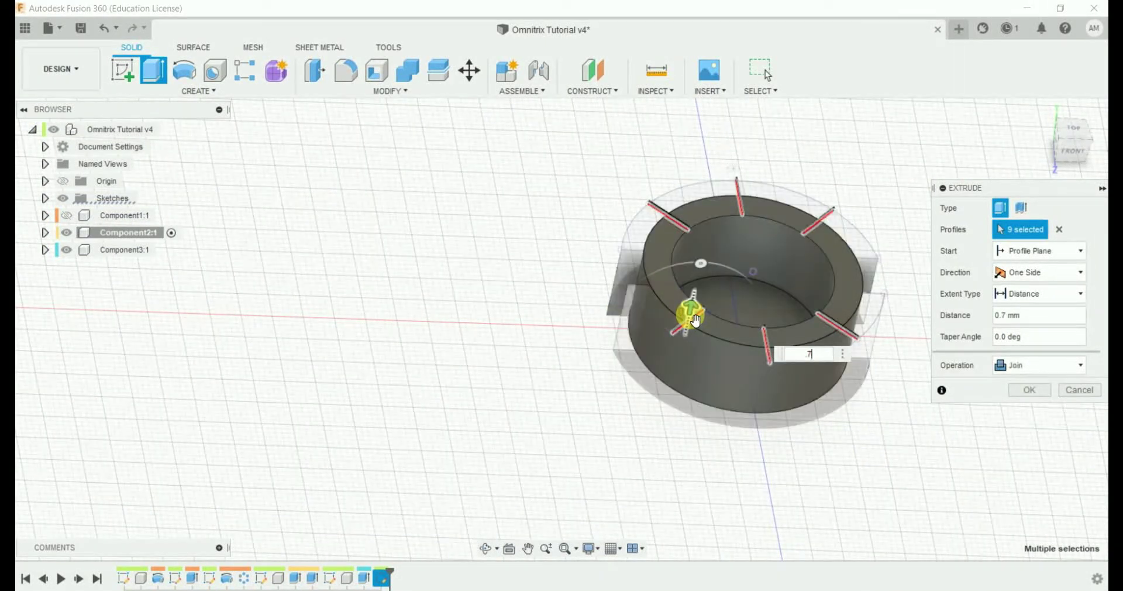
{"action": "left_click", "coordinate": [1024, 379]}
{"action": "left_click", "coordinate": [1025, 401]}
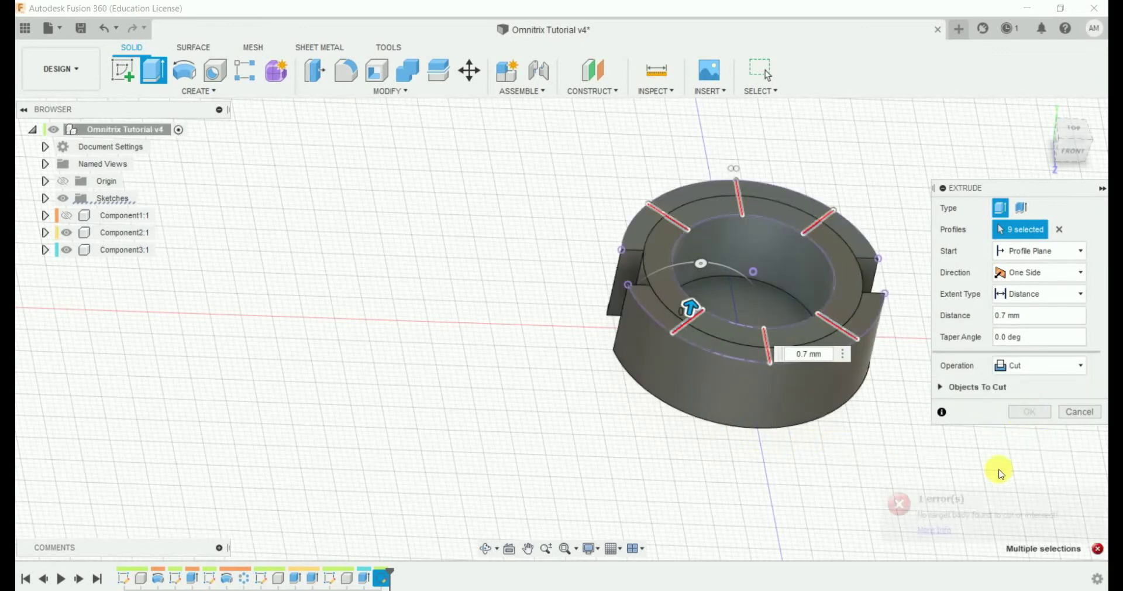
{"action": "middle_click_drag", "start_coordinate": [747, 393], "coordinate": [710, 301], "text": "shift"}
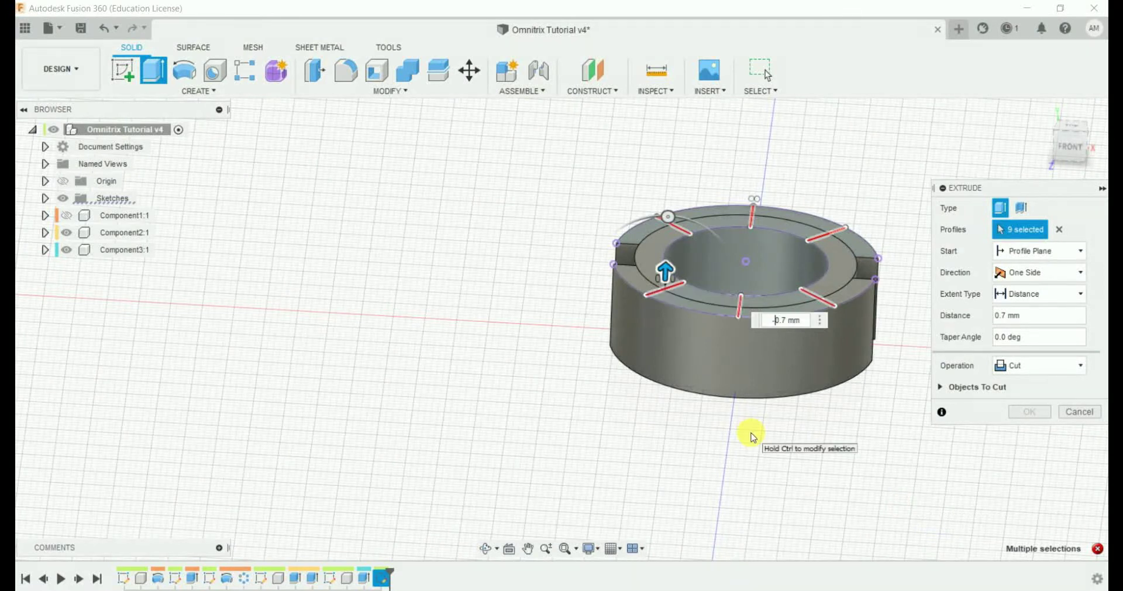
{"action": "type", "text": "-"}
{"action": "left_click", "coordinate": [1039, 414]}
Show Component1 again and save the design as Omnitrix Tutorial v5.
{"action": "mouse_move", "coordinate": [926, 295]}
{"action": "middle_mouse_down", "text": "shift"}
{"action": "mouse_move", "coordinate": [829, 343]}
{"action": "mouse_move", "coordinate": [979, 295]}
{"action": "mouse_move", "coordinate": [942, 263]}
{"action": "mouse_move", "coordinate": [913, 281]}
{"action": "middle_mouse_up", "text": "shift"}
{"action": "left_click", "coordinate": [66, 215]}
{"action": "mouse_move", "coordinate": [572, 311]}
{"action": "middle_mouse_down", "text": "shift"}
{"action": "mouse_move", "coordinate": [650, 334]}
{"action": "mouse_move", "coordinate": [501, 358]}
{"action": "mouse_move", "coordinate": [602, 343]}
{"action": "mouse_move", "coordinate": [552, 401]}
{"action": "middle_mouse_up", "text": "shift"}
{"action": "left_click", "coordinate": [1045, 113]}
{"action": "key", "text": "ctrl+s"}
{"action": "left_click", "coordinate": [579, 331]}
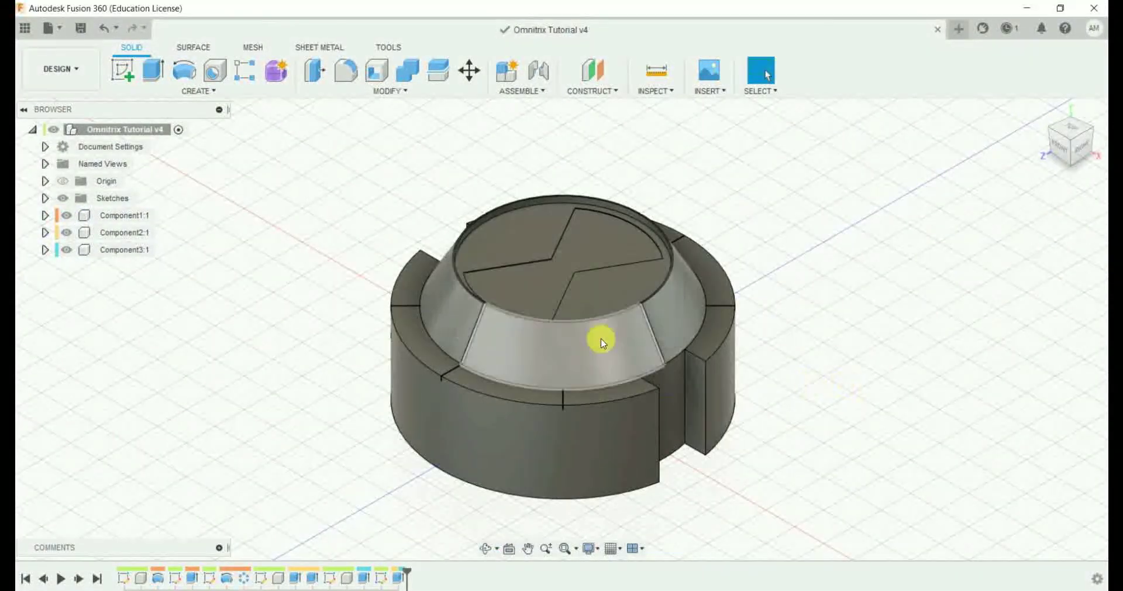
Sketch a 1 × 6 mm two-point rectangle on the front plane.
{"action": "left_click", "coordinate": [124, 79]}
{"action": "left_click", "coordinate": [817, 243]}
{"action": "left_click", "coordinate": [1066, 155]}
{"action": "type", "text": "srec"}
{"action": "left_click", "coordinate": [368, 351]}
{"action": "left_click", "coordinate": [349, 341]}
{"action": "key", "text": "Tab"}
{"action": "key", "text": "Return"}
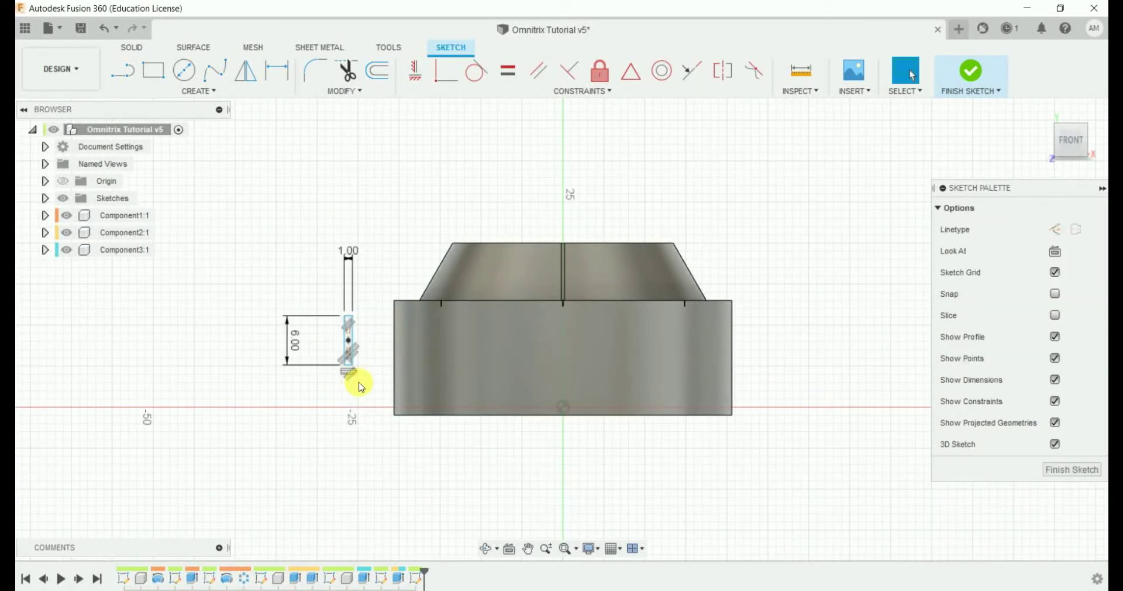
Dimension the rectangle 20.70 mm from the origin and finish the sketch.
{"action": "left_click", "coordinate": [351, 346]}
{"action": "left_click", "coordinate": [564, 406]}
{"action": "left_click", "coordinate": [448, 456]}
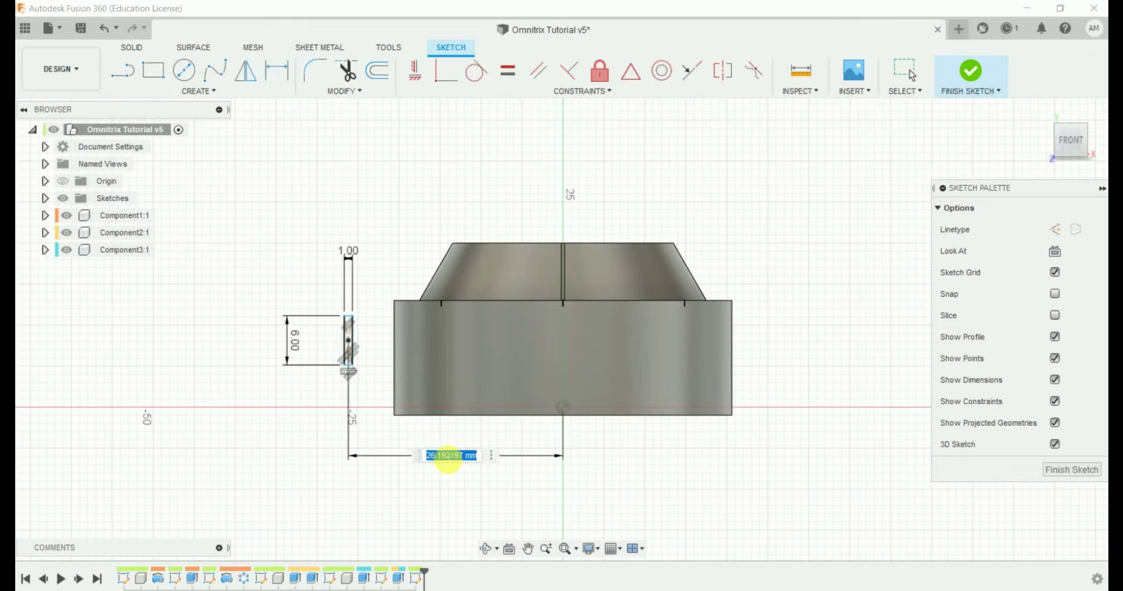
{"action": "type", "text": "20.7"}
{"action": "key", "text": "Return"}
{"action": "left_click", "coordinate": [391, 342]}
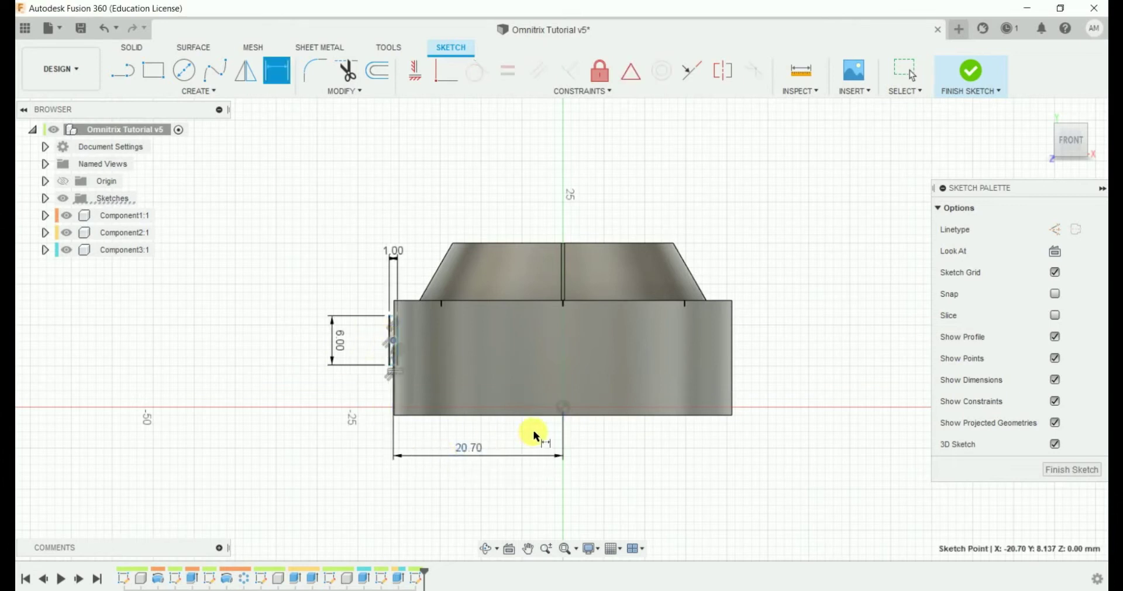
{"action": "left_click", "coordinate": [564, 417]}
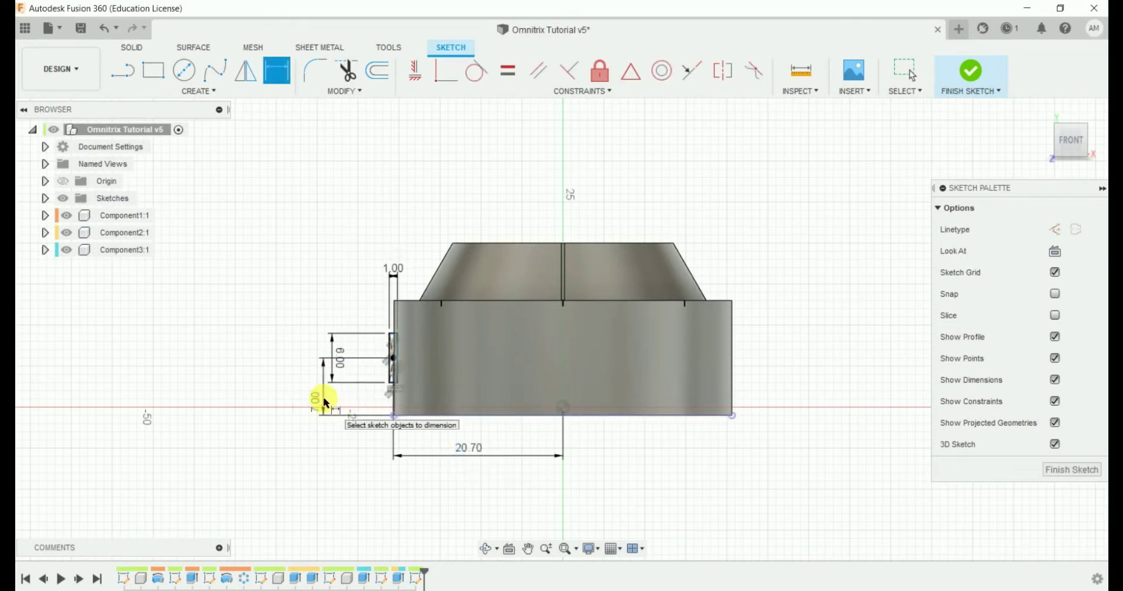
{"action": "left_click", "coordinate": [1053, 477]}
Revolve the rectangle 360° as a cut around the axis and save the design.
{"action": "left_click", "coordinate": [184, 70]}
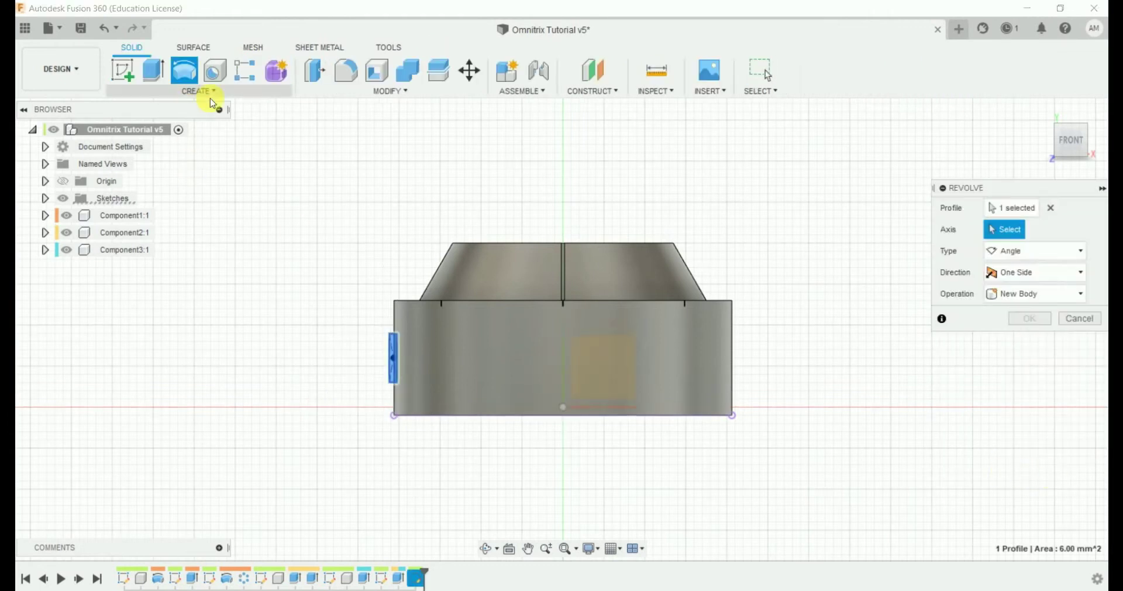
{"action": "middle_click_drag", "start_coordinate": [559, 353], "coordinate": [563, 383], "text": "shift"}
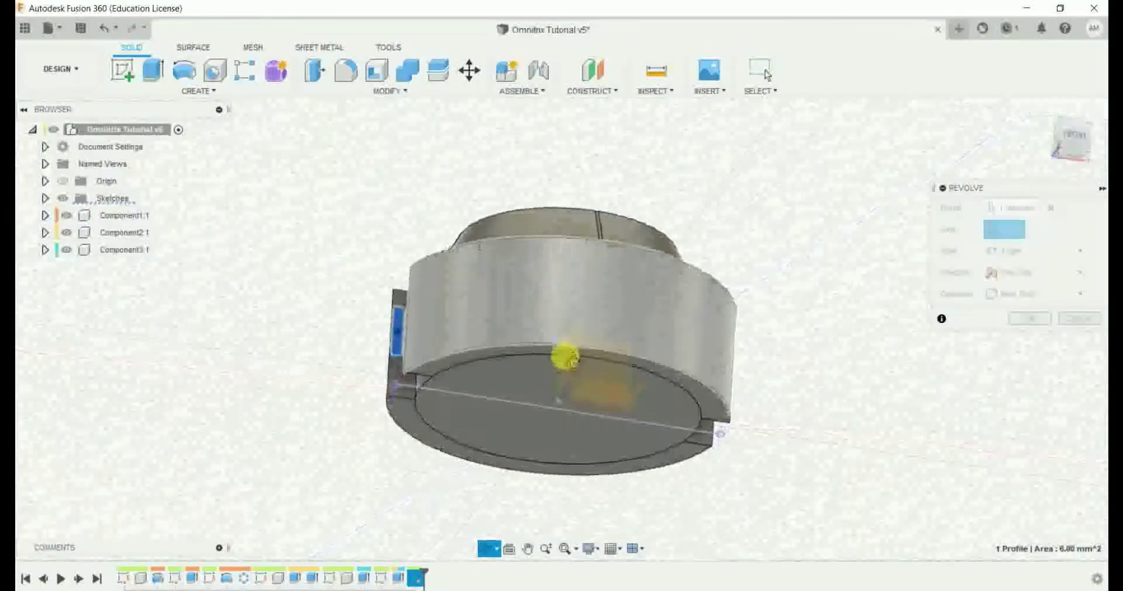
{"action": "left_click", "coordinate": [564, 386]}
{"action": "middle_click_drag", "start_coordinate": [753, 260], "coordinate": [760, 343], "text": "shift"}
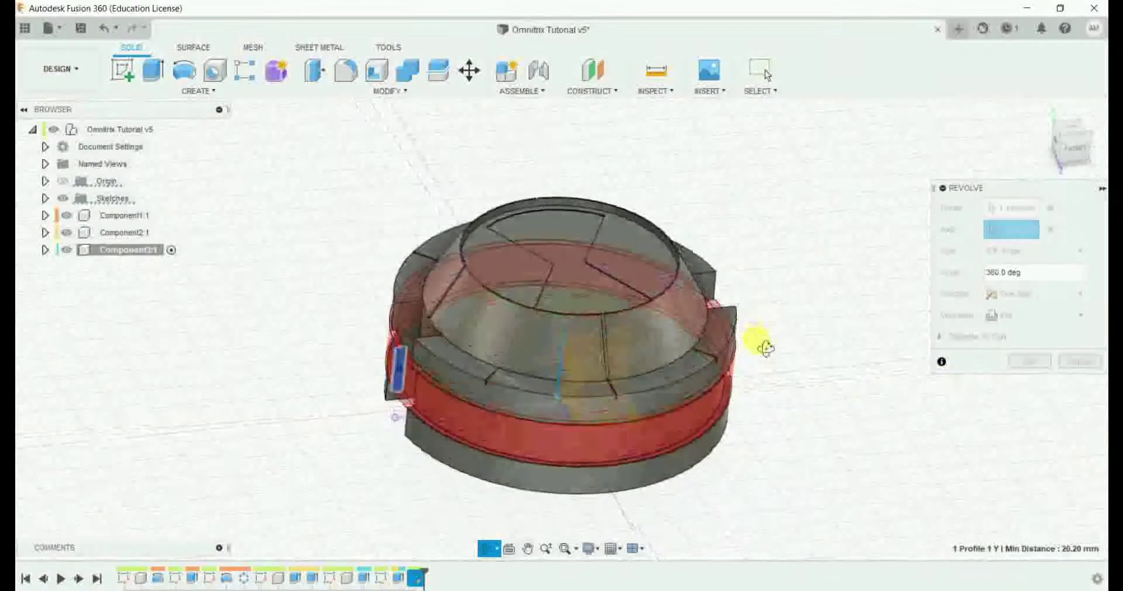
{"action": "left_click", "coordinate": [1023, 361]}
{"action": "mouse_move", "coordinate": [1023, 361]}
{"action": "middle_mouse_down", "text": "shift"}
{"action": "mouse_move", "coordinate": [877, 348]}
{"action": "mouse_move", "coordinate": [982, 328]}
{"action": "middle_mouse_up", "text": "shift"}
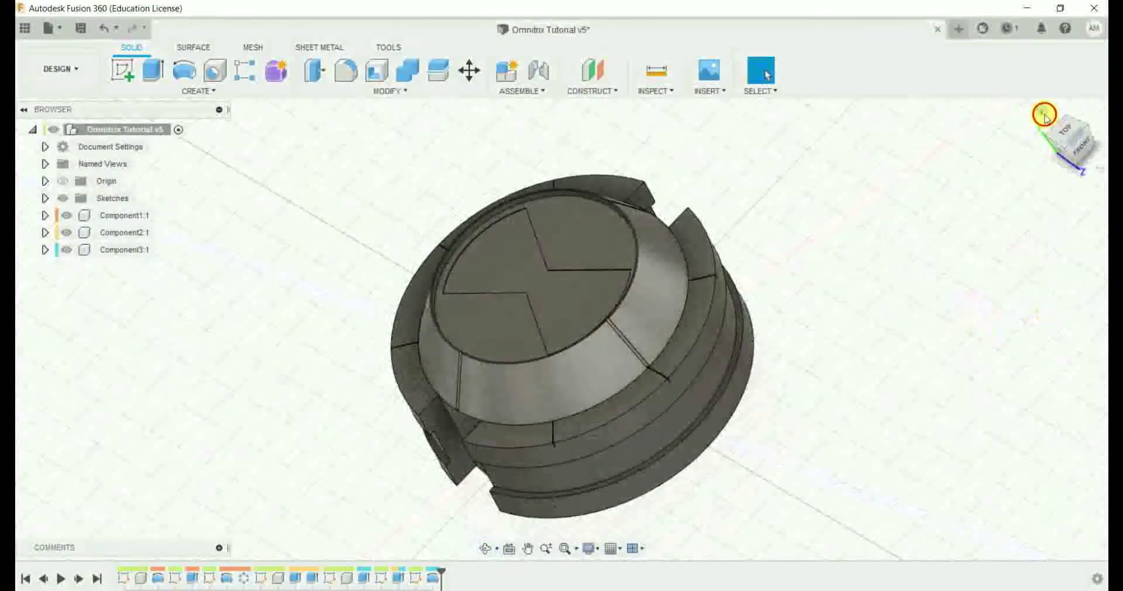
{"action": "left_click", "coordinate": [1045, 115]}
{"action": "key", "text": "ctrl+s"}
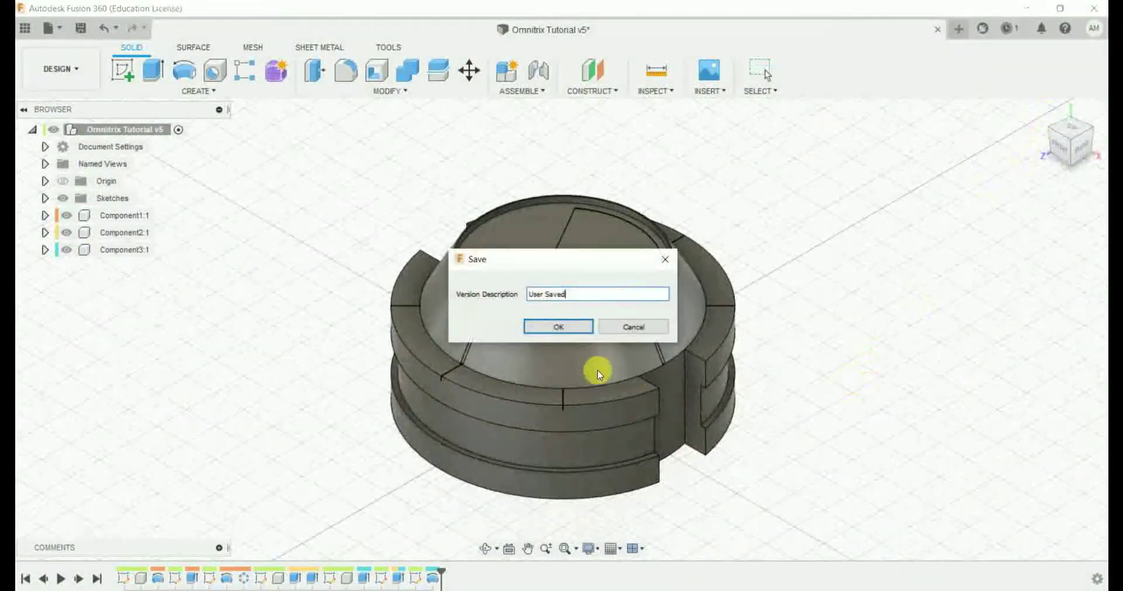
{"action": "left_click", "coordinate": [576, 331]}
Start a new sketch on the body's bottom face.
{"action": "middle_click_drag", "start_coordinate": [577, 331], "coordinate": [847, 313], "text": "shift"}
{"action": "left_click", "coordinate": [493, 301]}
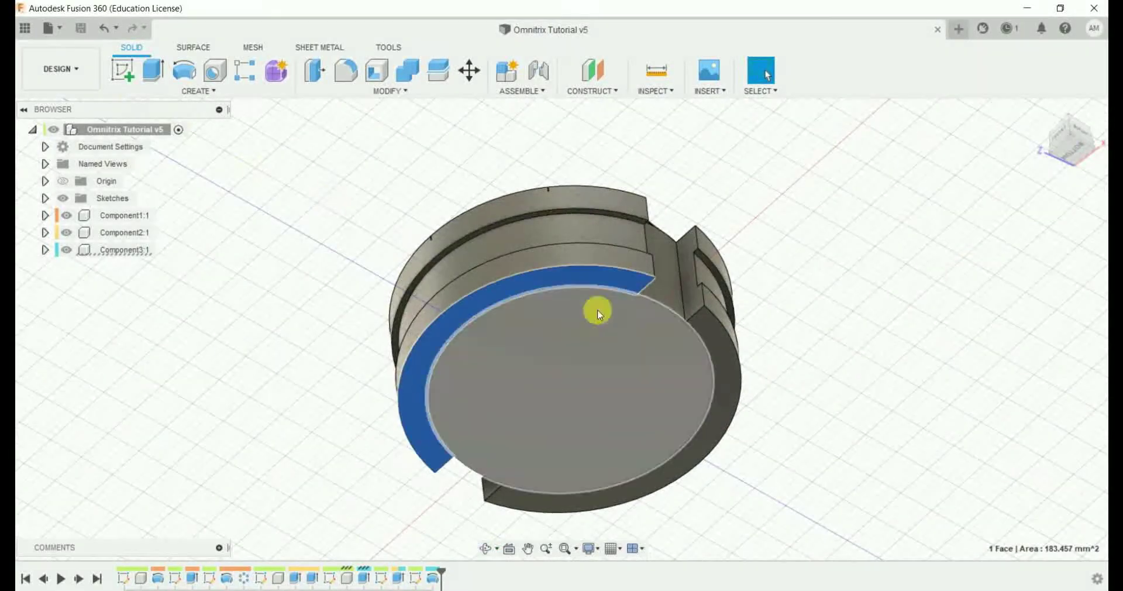
{"action": "left_click", "coordinate": [128, 82]}
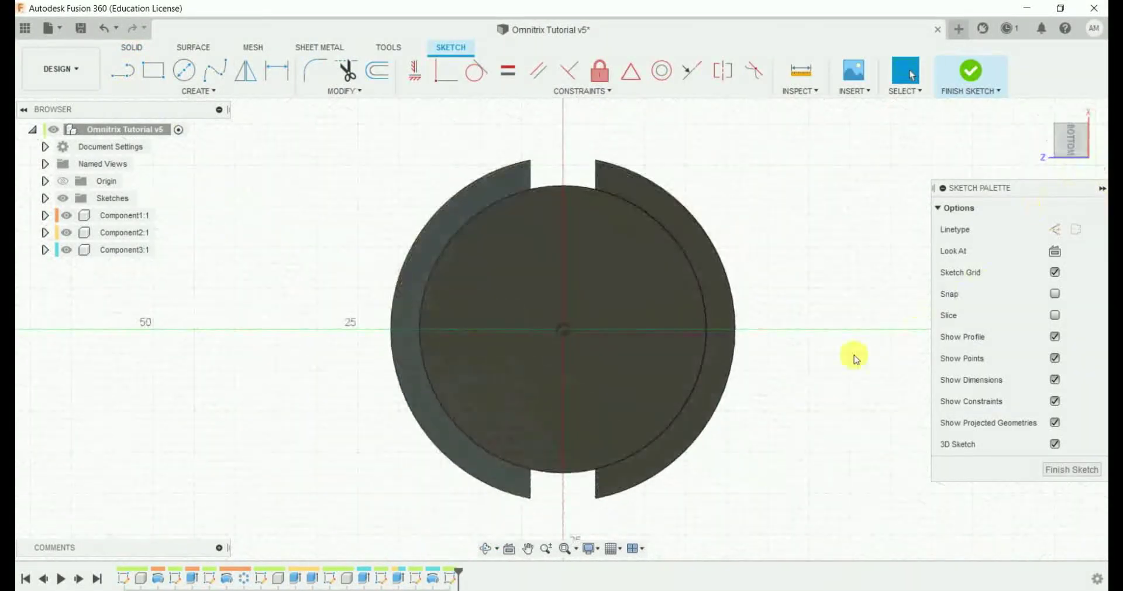
Draw a three-point arc above the ring with a 21 mm radius.
{"action": "left_click", "coordinate": [1095, 108]}
{"action": "scroll", "coordinate": [581, 212], "scroll_direction": "up", "scroll_amount": 2}
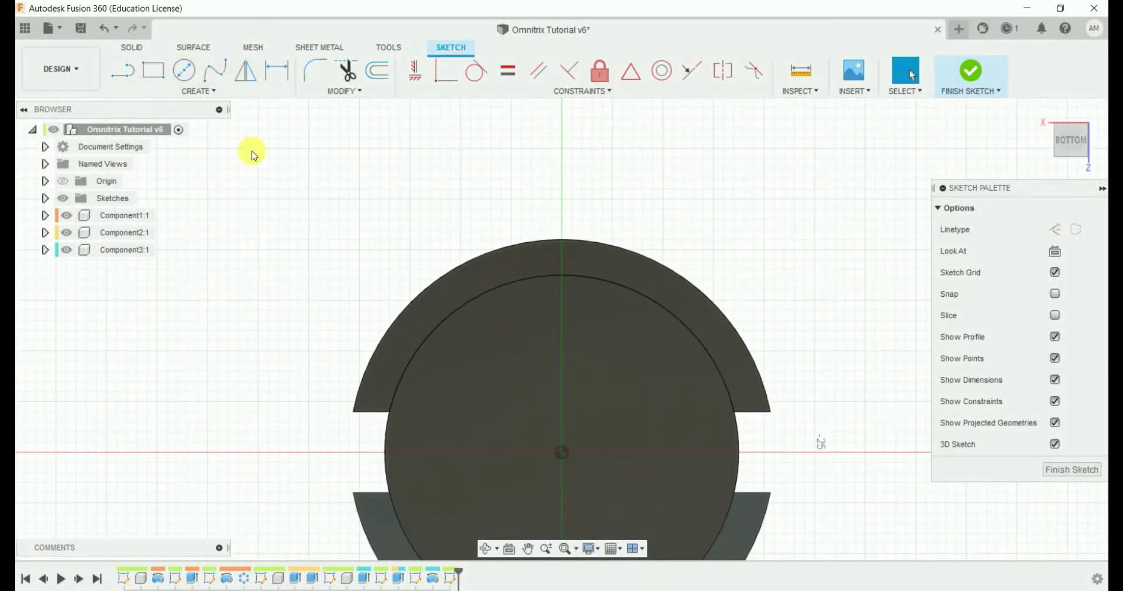
{"action": "type", "text": "sarc"}
{"action": "left_click", "coordinate": [324, 277]}
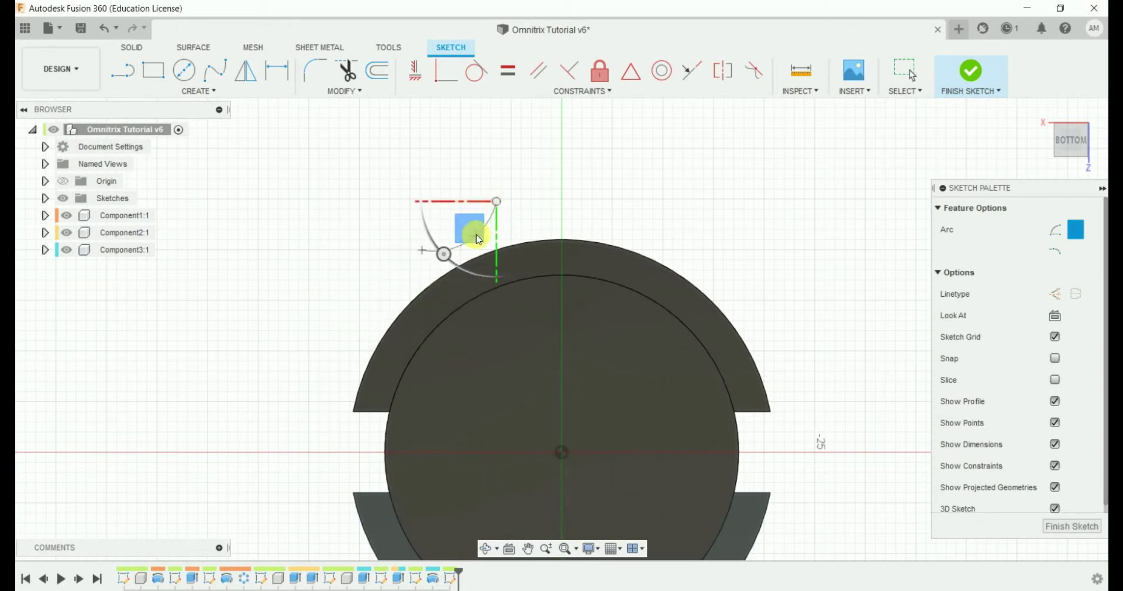
{"action": "left_click", "coordinate": [476, 237]}
{"action": "key", "text": "Escape"}
{"action": "left_click", "coordinate": [459, 211]}
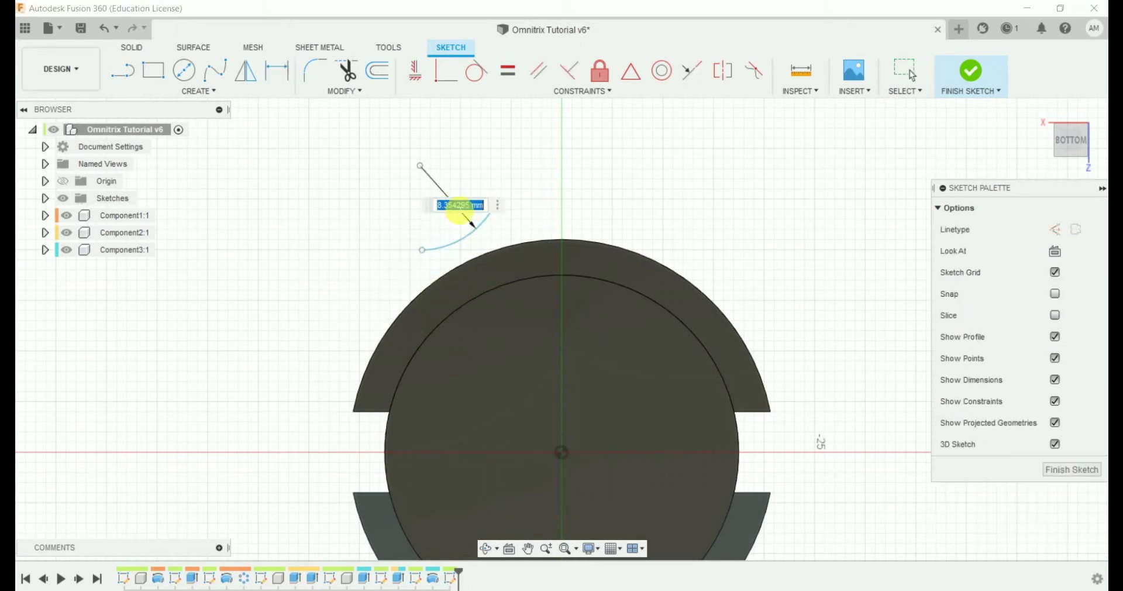
{"action": "key", "text": "Return"}
Place the arc's upper endpoint 10 mm horizontally from the centre.
{"action": "left_click_drag", "start_coordinate": [515, 348], "coordinate": [460, 246]}
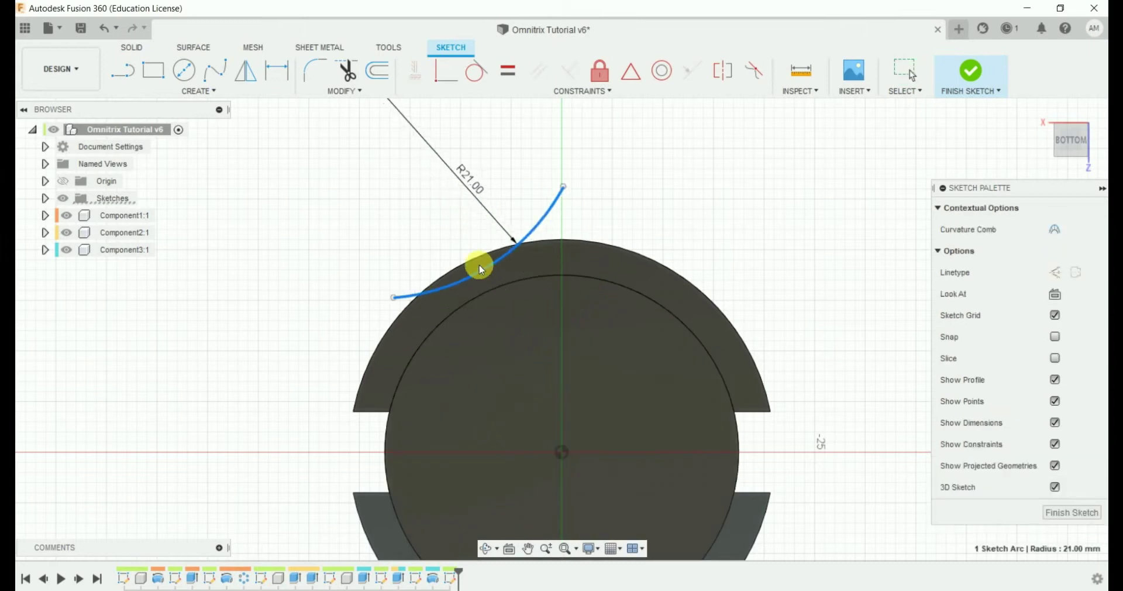
{"action": "left_click", "coordinate": [606, 209]}
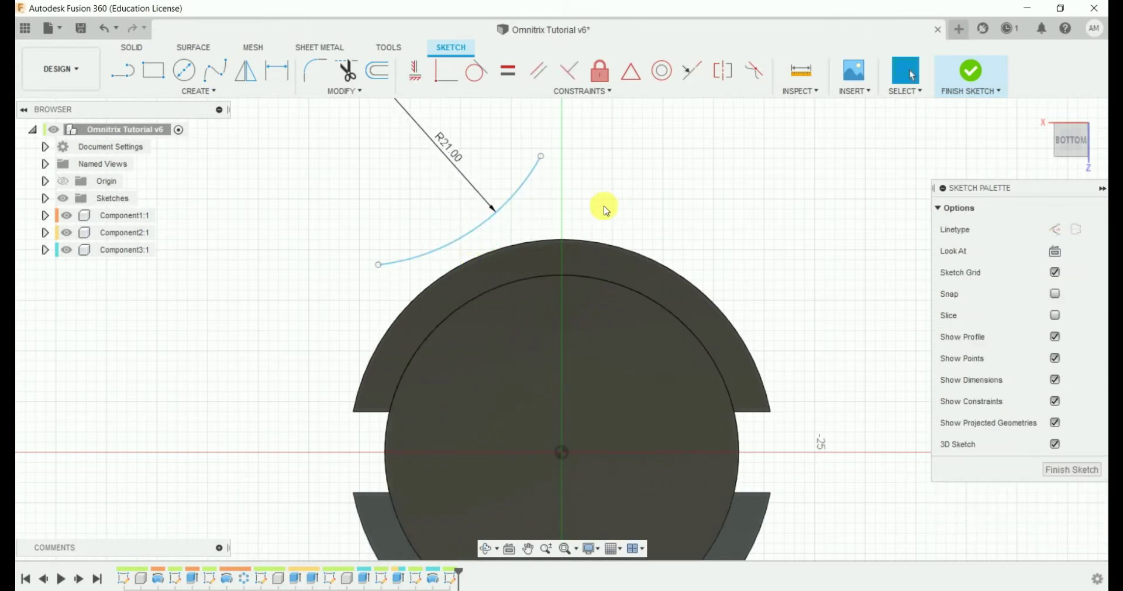
{"action": "left_click", "coordinate": [550, 156]}
{"action": "left_click", "coordinate": [551, 124]}
{"action": "type", "text": "10"}
{"action": "key", "text": "Return"}
{"action": "key", "text": "Escape"}
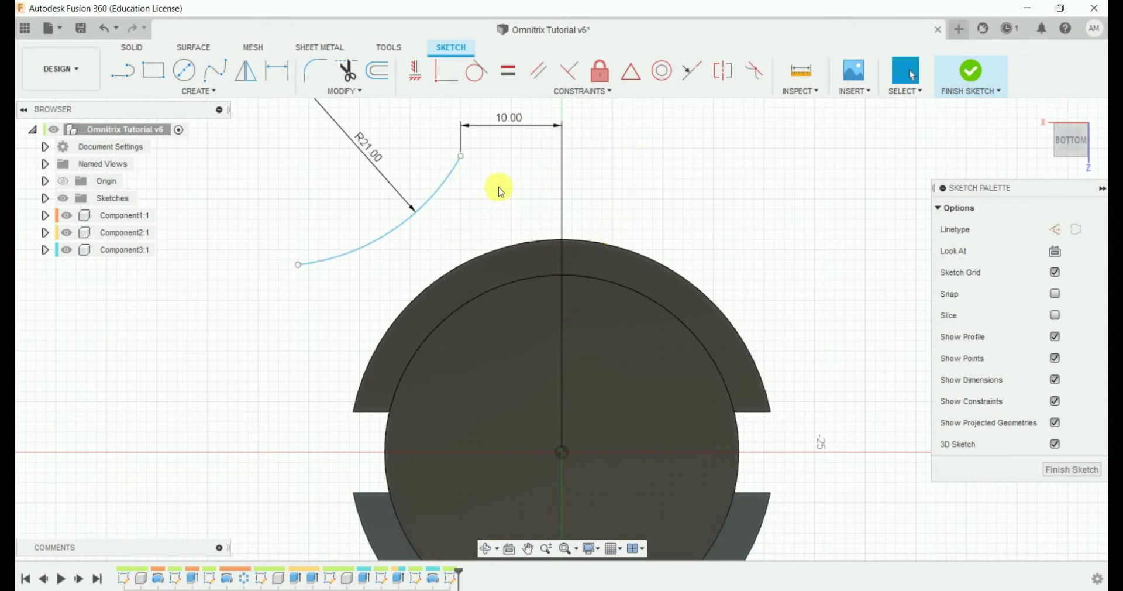
Add horizontal and vertical lines from the arc end, and project the ring's outer edge.
{"action": "key", "text": "l"}
{"action": "left_click_drag", "start_coordinate": [468, 158], "coordinate": [468, 161]}
{"action": "left_click", "coordinate": [532, 156]}
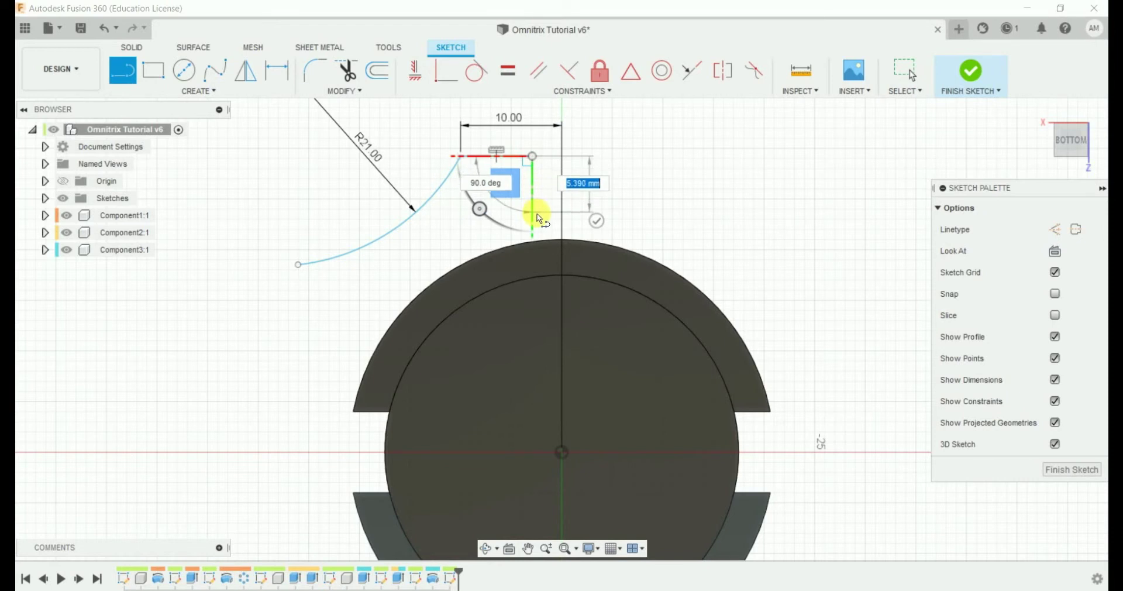
{"action": "left_click", "coordinate": [533, 248]}
{"action": "key", "text": "Escape"}
{"action": "type", "text": "s"}
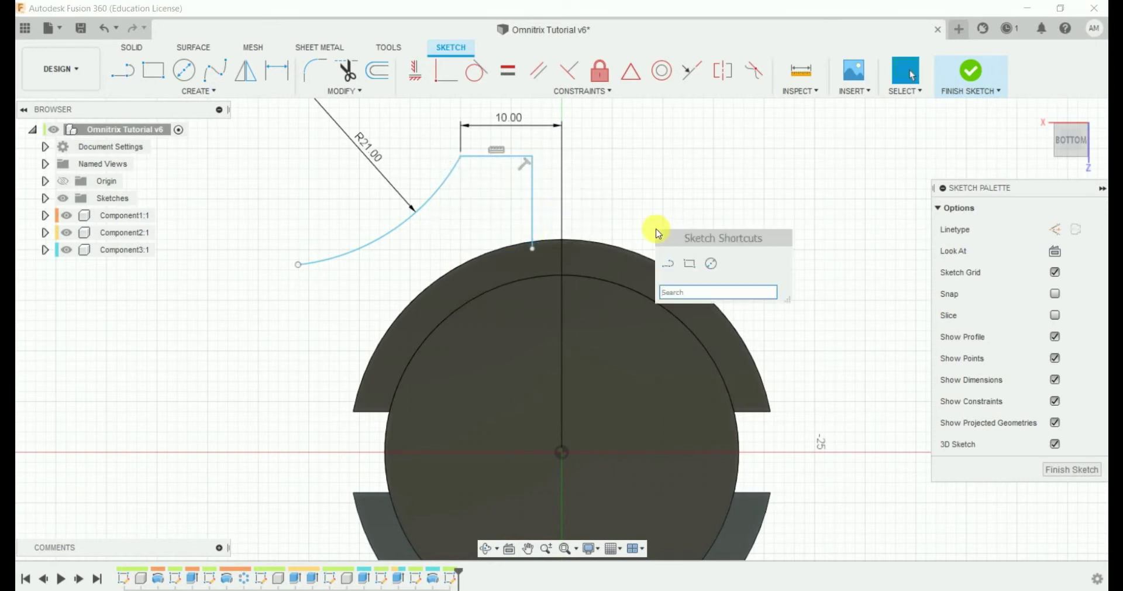
{"action": "type", "text": "pro"}
{"action": "left_click", "coordinate": [696, 313]}
{"action": "left_click", "coordinate": [621, 251]}
{"action": "left_click", "coordinate": [845, 273]}
Draw a short slanted line off the projected edge, offset 2 mm vertically.
{"action": "key", "text": "l"}
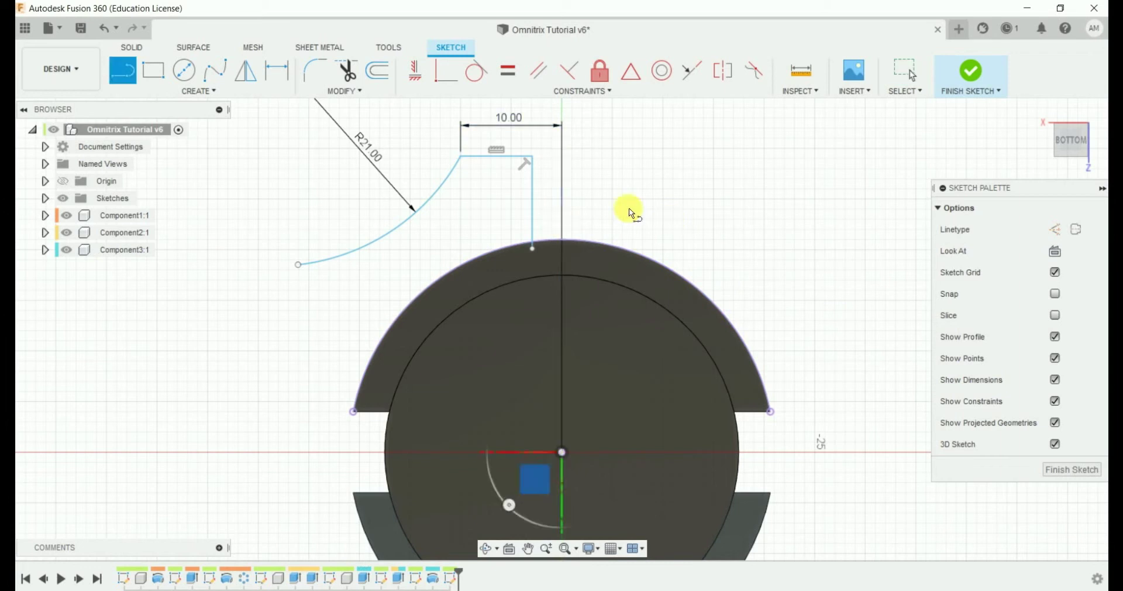
{"action": "left_click", "coordinate": [401, 313]}
{"action": "left_click", "coordinate": [368, 278]}
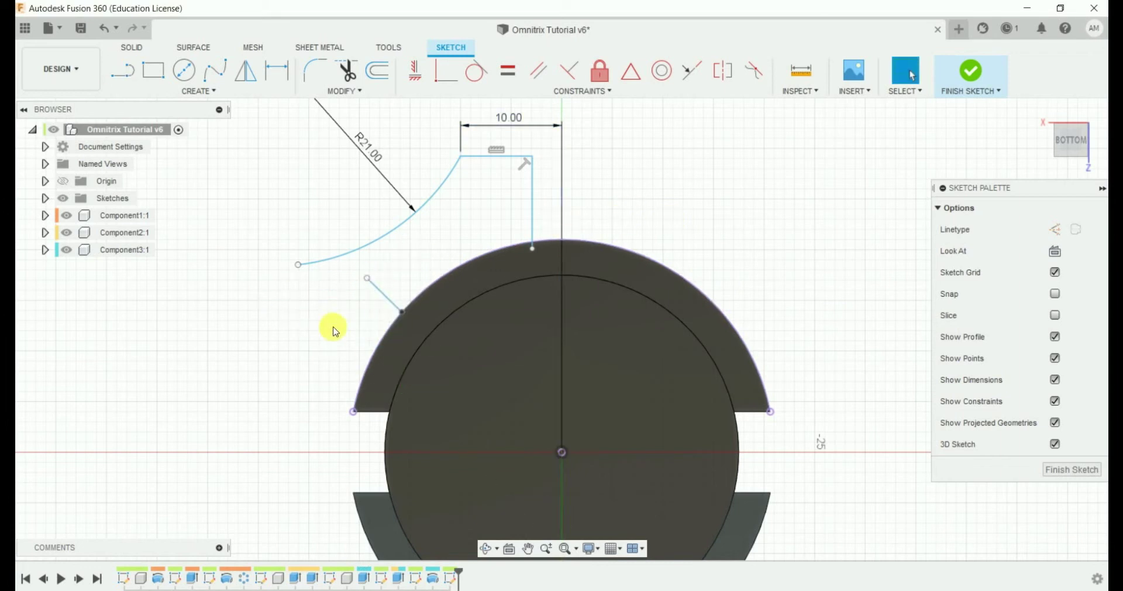
{"action": "key", "text": "d"}
{"action": "left_click", "coordinate": [384, 294]}
{"action": "left_click", "coordinate": [301, 297]}
{"action": "type", "text": "2"}
{"action": "key", "text": "Return"}
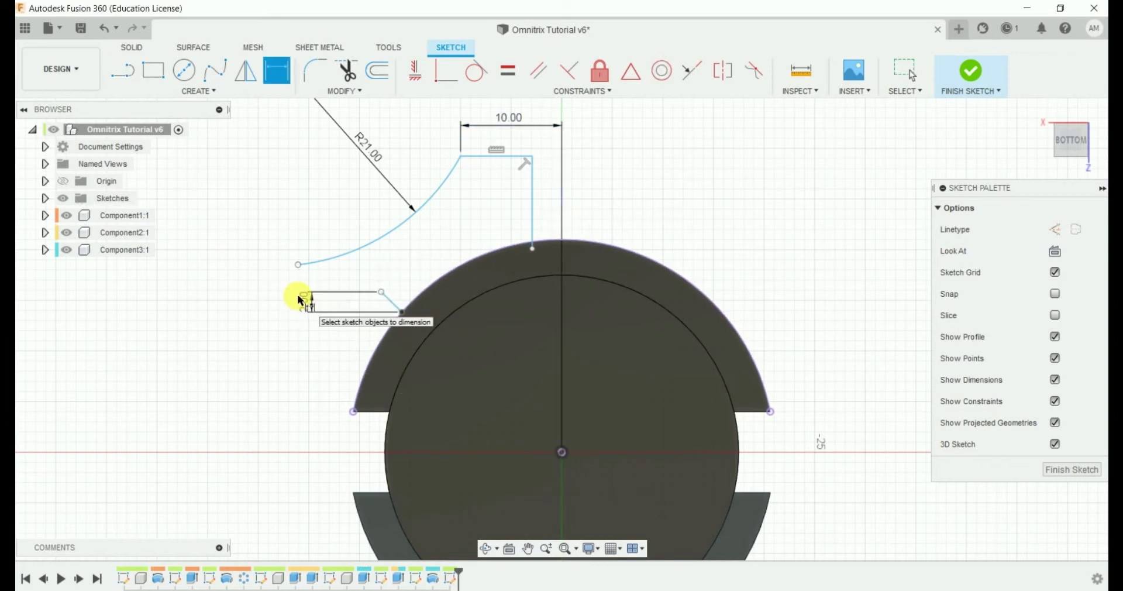
{"action": "key", "text": "Escape"}
{"action": "left_click", "coordinate": [392, 302]}
Draw a vertical construction centre line up from the ring's centre.
{"action": "key", "text": "l"}
{"action": "left_click", "coordinate": [562, 453]}
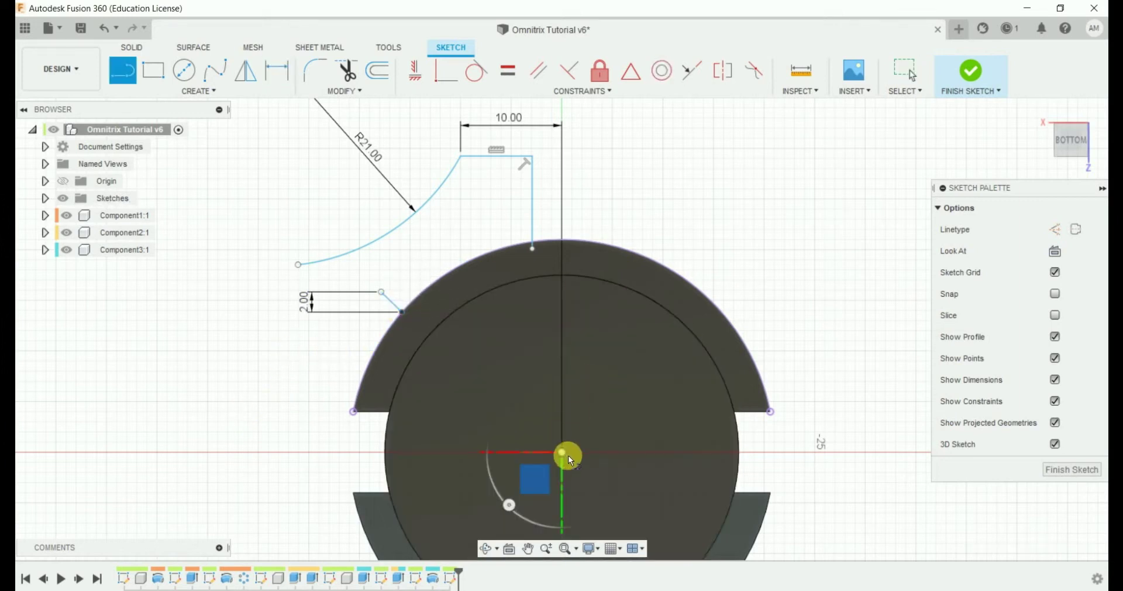
{"action": "left_click", "coordinate": [563, 349]}
{"action": "key", "text": "Escape"}
{"action": "left_click", "coordinate": [561, 383]}
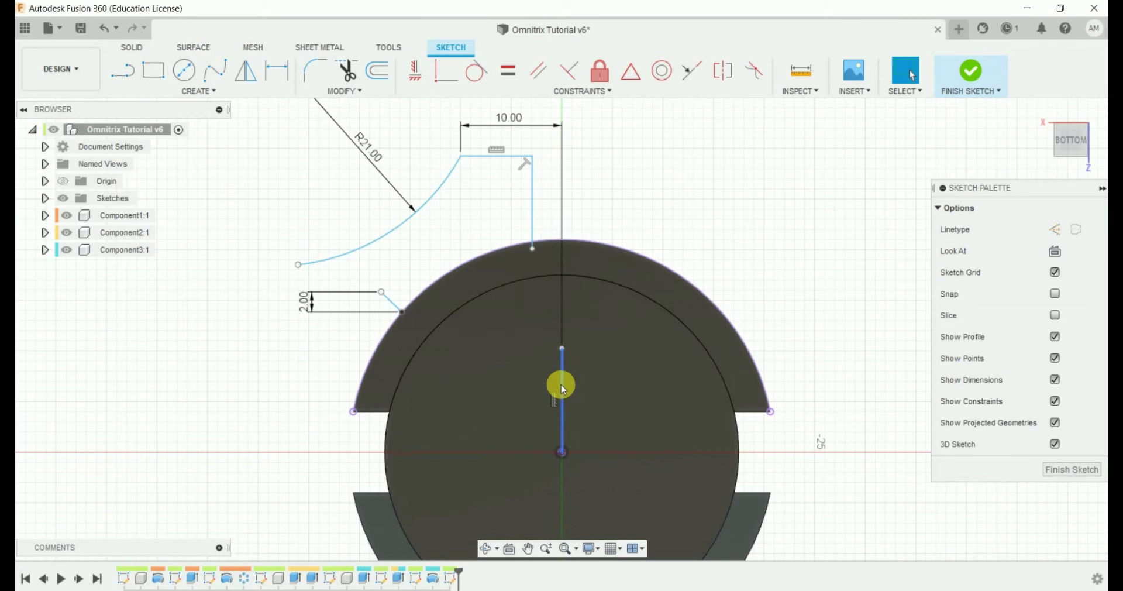
{"action": "left_click", "coordinate": [1073, 229]}
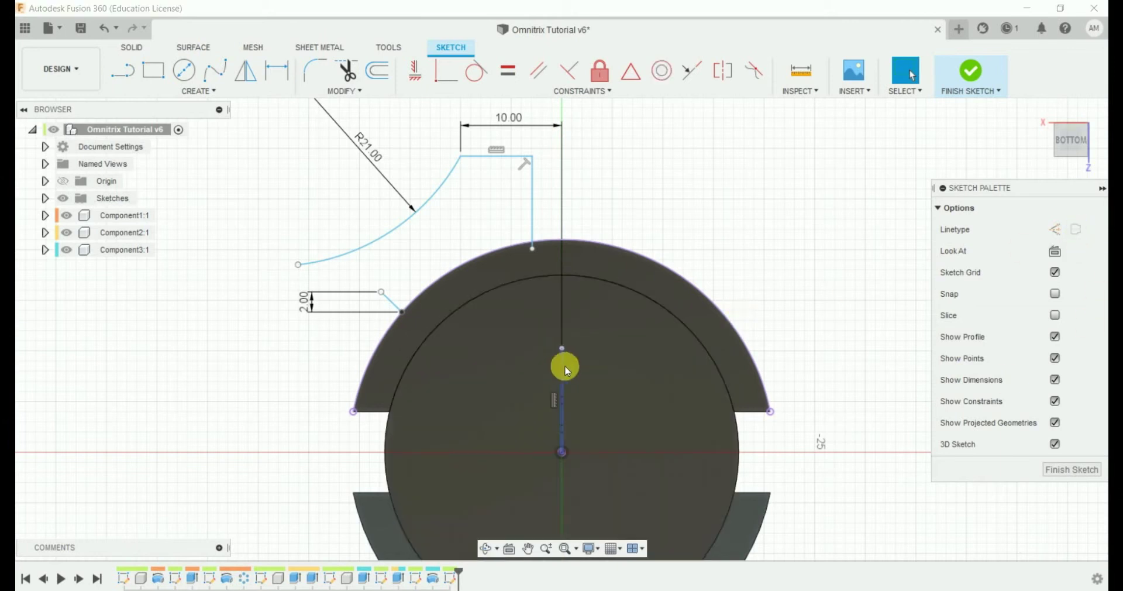
{"action": "left_click", "coordinate": [560, 367]}
Dimension the slanted line at 45° to the centre line and 15 mm from centre.
{"action": "key", "text": "d"}
{"action": "left_click", "coordinate": [564, 368]}
{"action": "left_click", "coordinate": [393, 308]}
{"action": "left_click", "coordinate": [460, 258]}
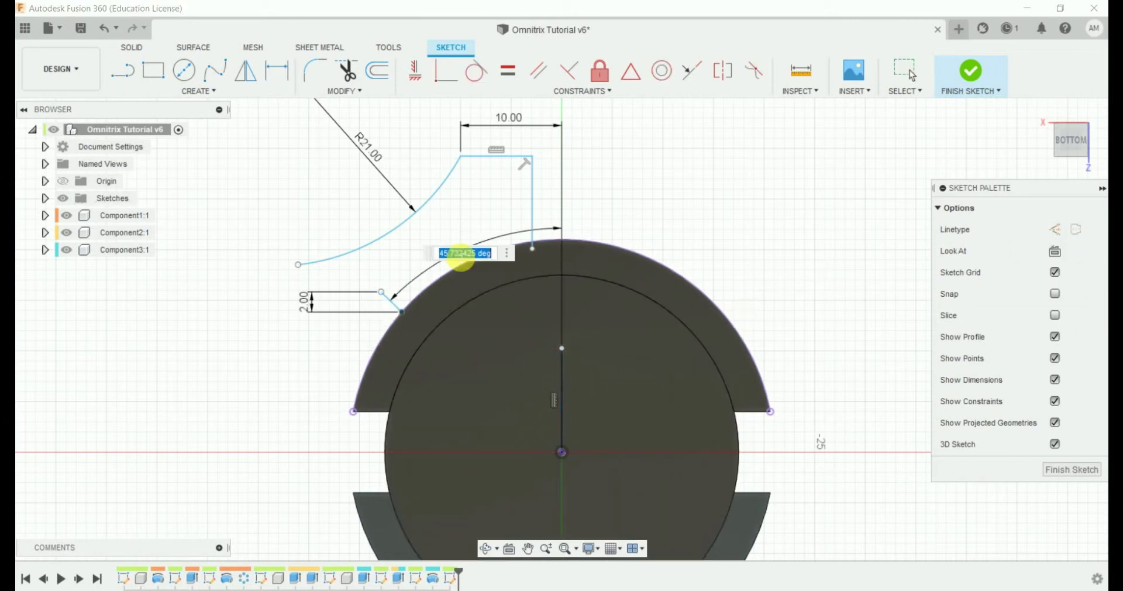
{"action": "type", "text": "45"}
{"action": "key", "text": "Return"}
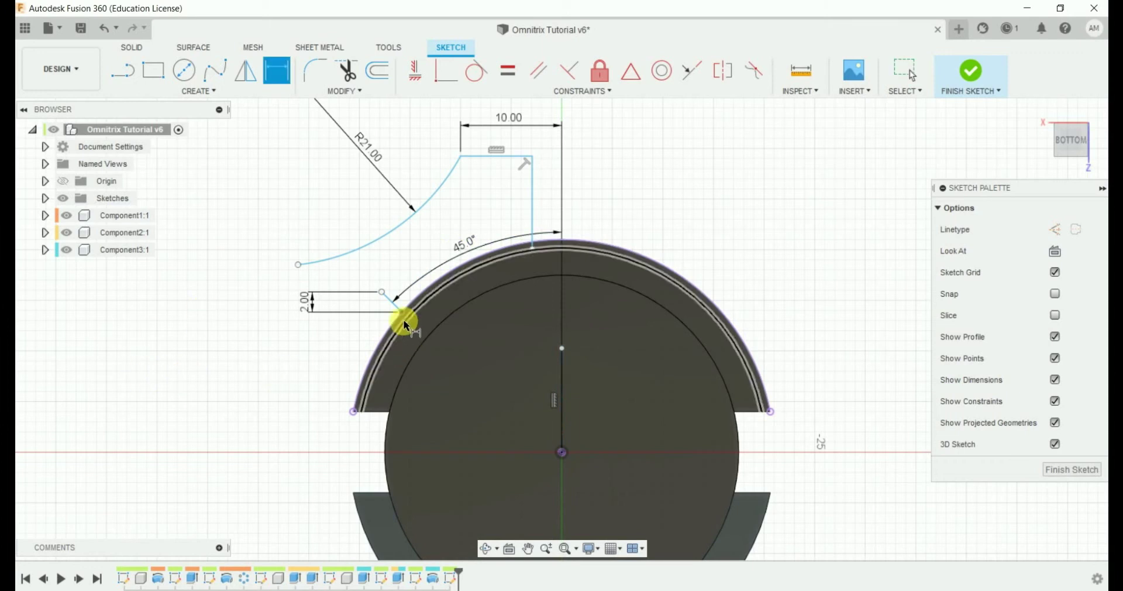
{"action": "left_click", "coordinate": [474, 466]}
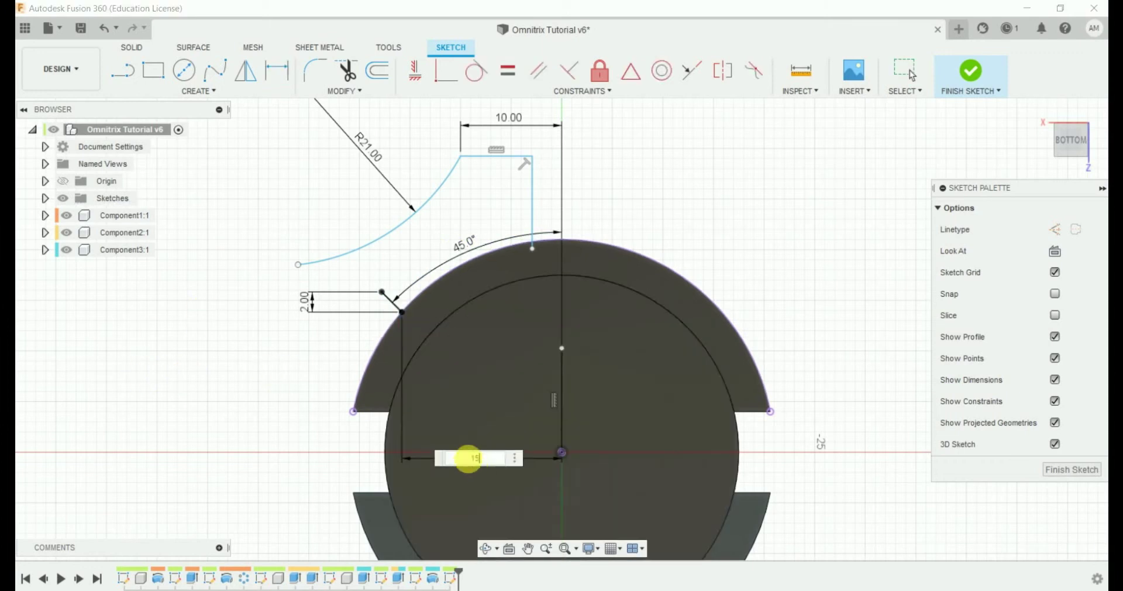
{"action": "key", "text": "Return"}
Apply a coincident constraint starting from the arc's lower endpoint.
{"action": "left_click", "coordinate": [346, 70]}
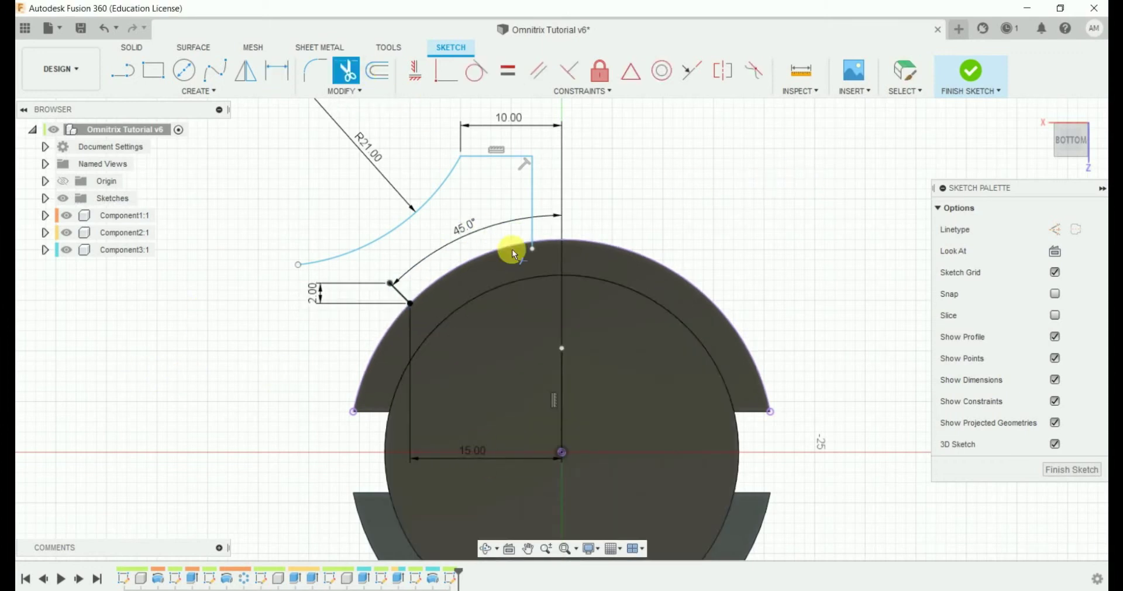
{"action": "scroll", "coordinate": [566, 241], "scroll_direction": "up", "scroll_amount": 2}
{"action": "scroll", "coordinate": [535, 243], "scroll_direction": "up", "scroll_amount": 1}
{"action": "key", "text": "Escape"}
{"action": "scroll", "coordinate": [557, 336], "scroll_direction": "down", "scroll_amount": 3}
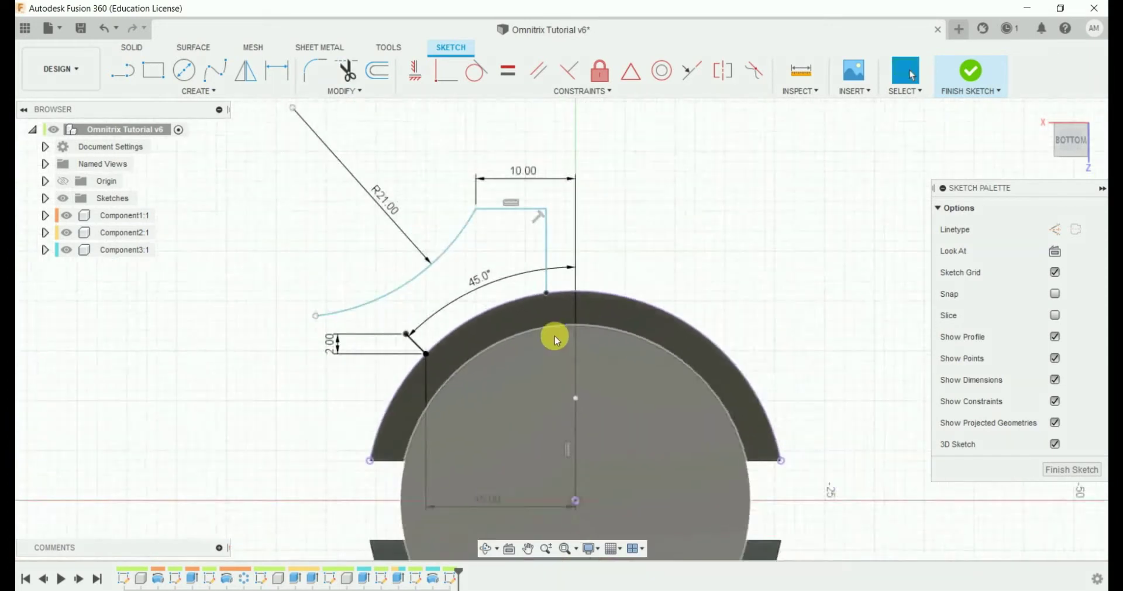
{"action": "left_click", "coordinate": [446, 70]}
{"action": "left_click", "coordinate": [316, 315]}
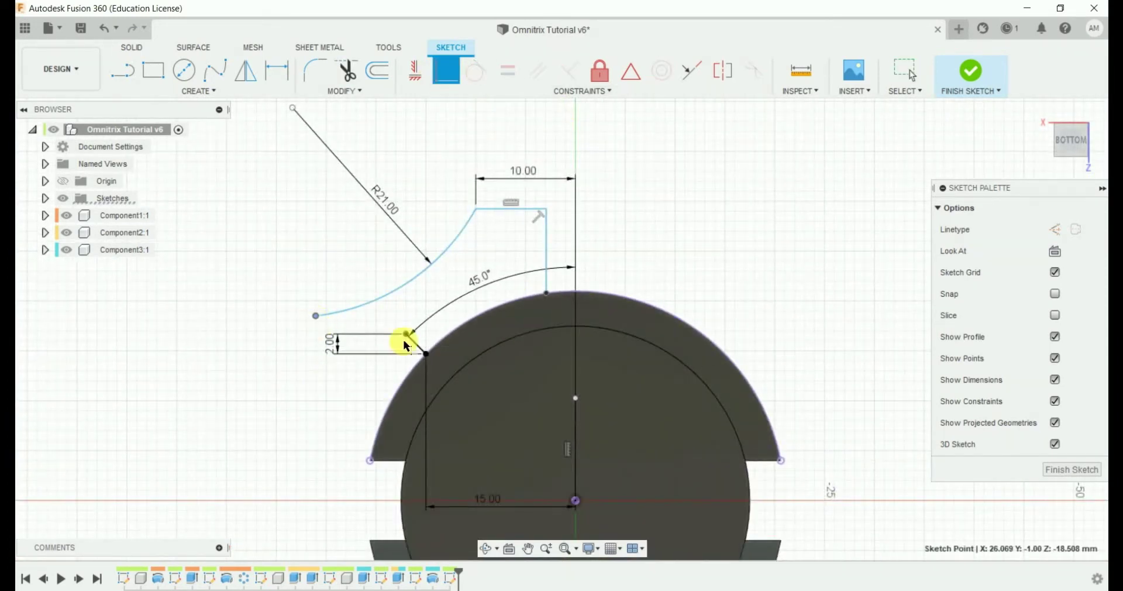
Join the arc end to the slanted line and make the top line 4 mm long.
{"action": "left_click", "coordinate": [405, 337]}
{"action": "key", "text": "Escape"}
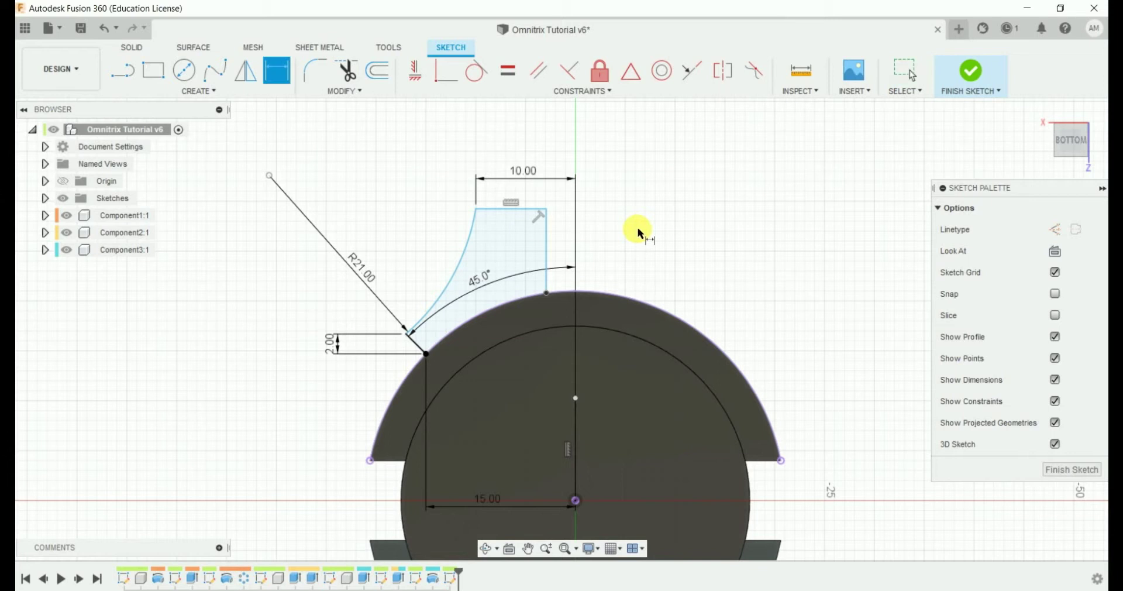
{"action": "left_click", "coordinate": [503, 209]}
{"action": "left_click", "coordinate": [416, 197]}
{"action": "type", "text": "4"}
{"action": "key", "text": "Return"}
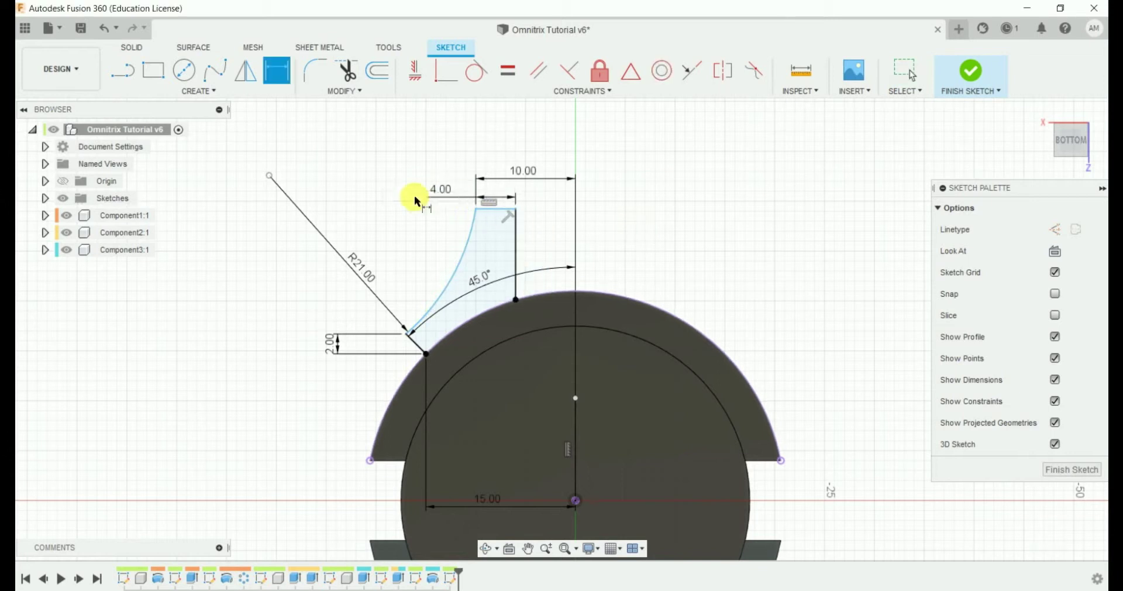
{"action": "key", "text": "Escape"}
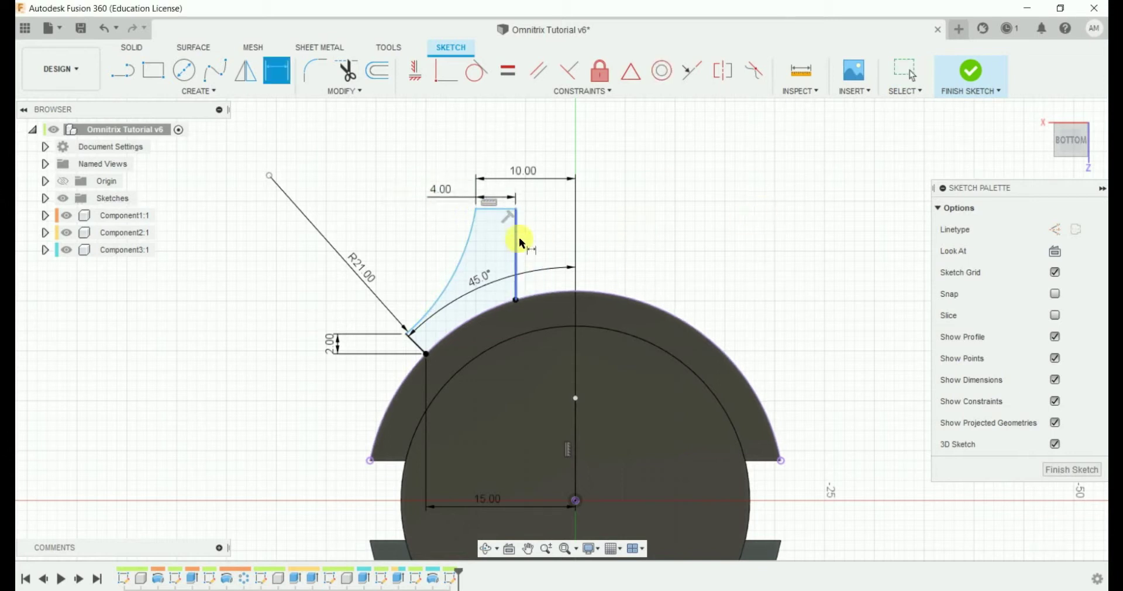
Set the fin's height to 27 mm above the ring centre.
{"action": "left_click", "coordinate": [517, 211]}
{"action": "left_click", "coordinate": [575, 500]}
{"action": "left_click", "coordinate": [859, 352]}
{"action": "type", "text": "27"}
{"action": "key", "text": "Return"}
{"action": "key", "text": "Escape"}
Mirror the left fin outline to the right across the centre line and finish the sketch.
{"action": "mouse_move", "coordinate": [735, 331]}
{"action": "middle_mouse_down"}
{"action": "mouse_move", "coordinate": [718, 256]}
{"action": "mouse_move", "coordinate": [705, 267]}
{"action": "middle_mouse_up"}
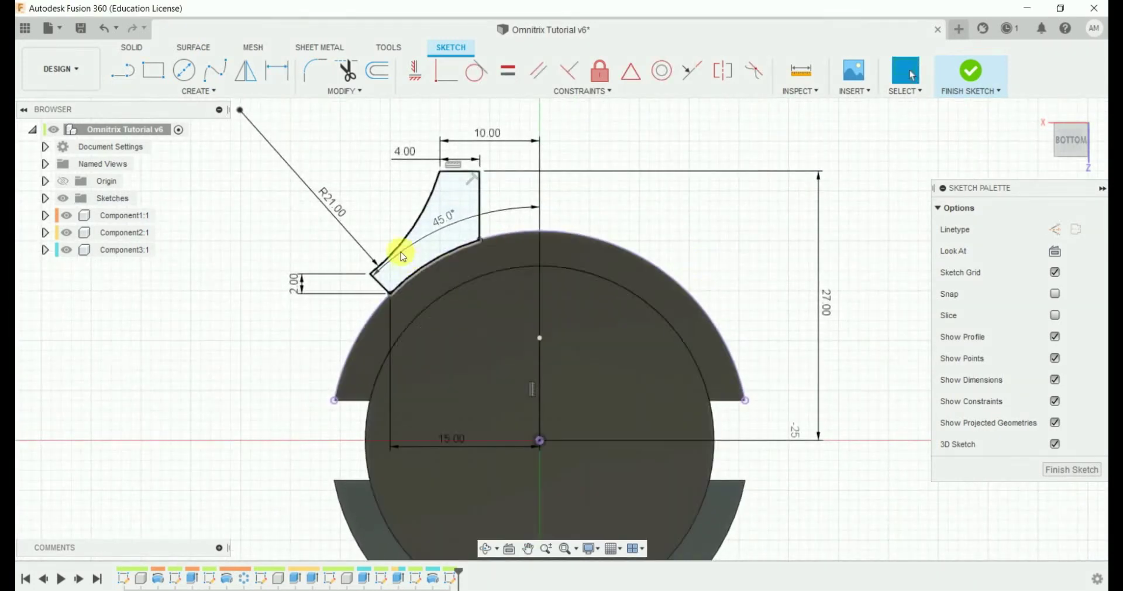
{"action": "type", "text": "smi"}
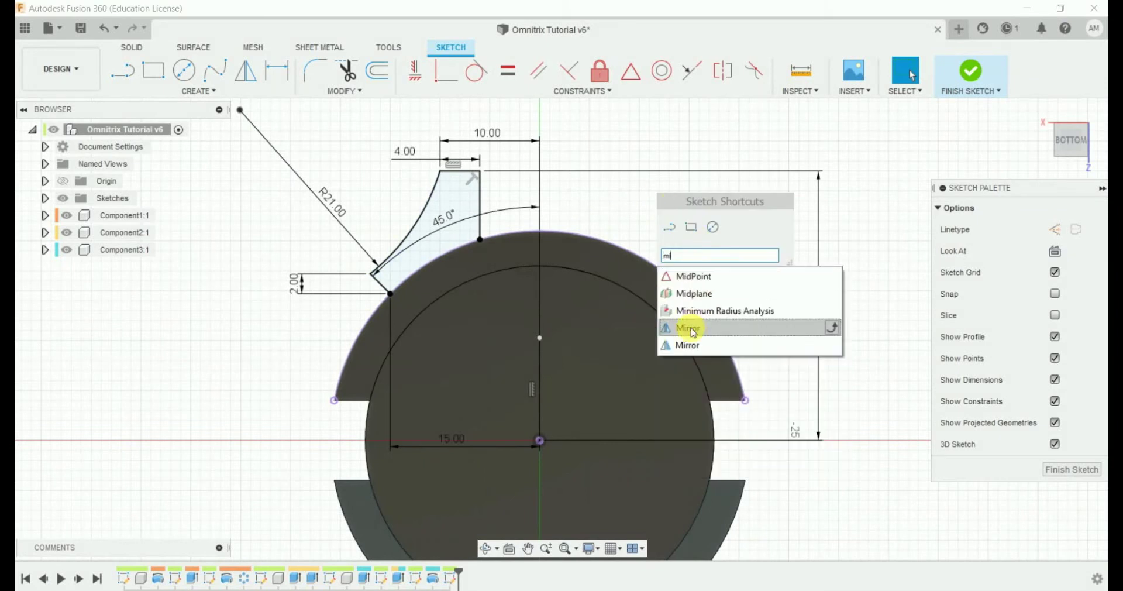
{"action": "left_click", "coordinate": [686, 320]}
{"action": "left_click_drag", "start_coordinate": [296, 125], "coordinate": [526, 337]}
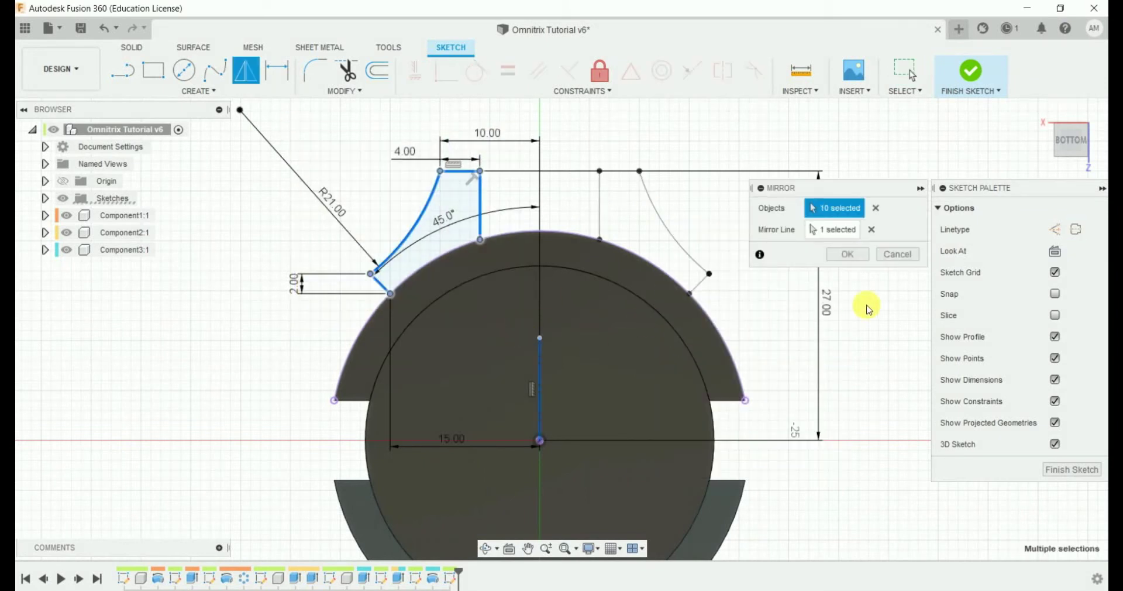
{"action": "left_click", "coordinate": [842, 256]}
{"action": "left_click", "coordinate": [1077, 473]}
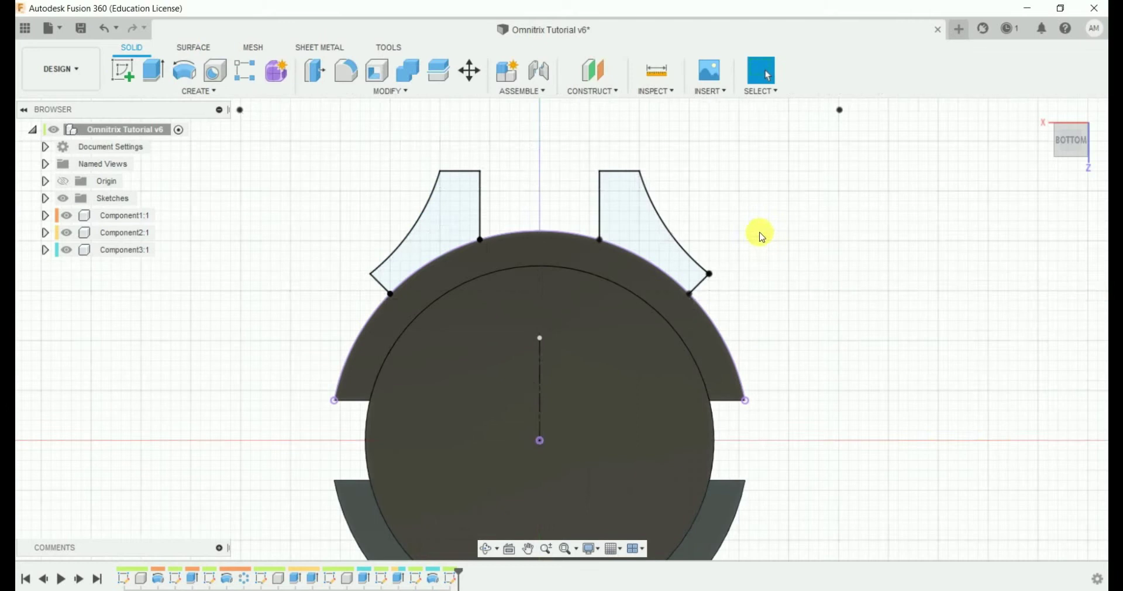
Extrude both fin profiles 3.7 mm, joined onto the ring as side tabs.
{"action": "middle_click_drag", "start_coordinate": [759, 233], "coordinate": [815, 349], "text": "shift"}
{"action": "left_click", "coordinate": [154, 70]}
{"action": "left_click", "coordinate": [526, 409]}
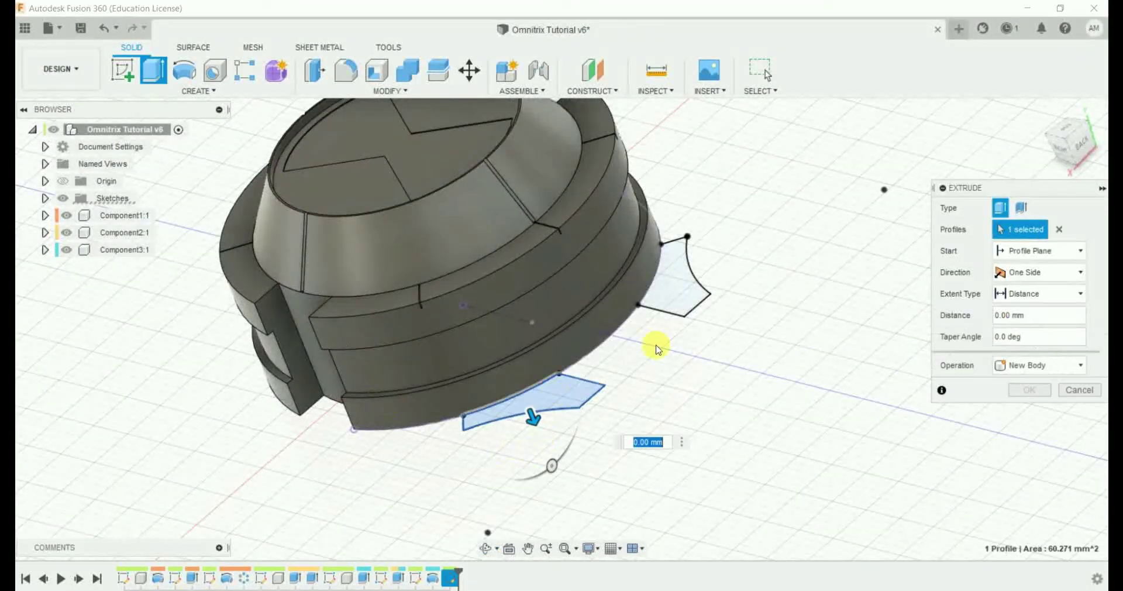
{"action": "left_click", "coordinate": [673, 275]}
{"action": "left_click_drag", "start_coordinate": [693, 300], "coordinate": [680, 279]}
{"action": "type", "text": "-3.7"}
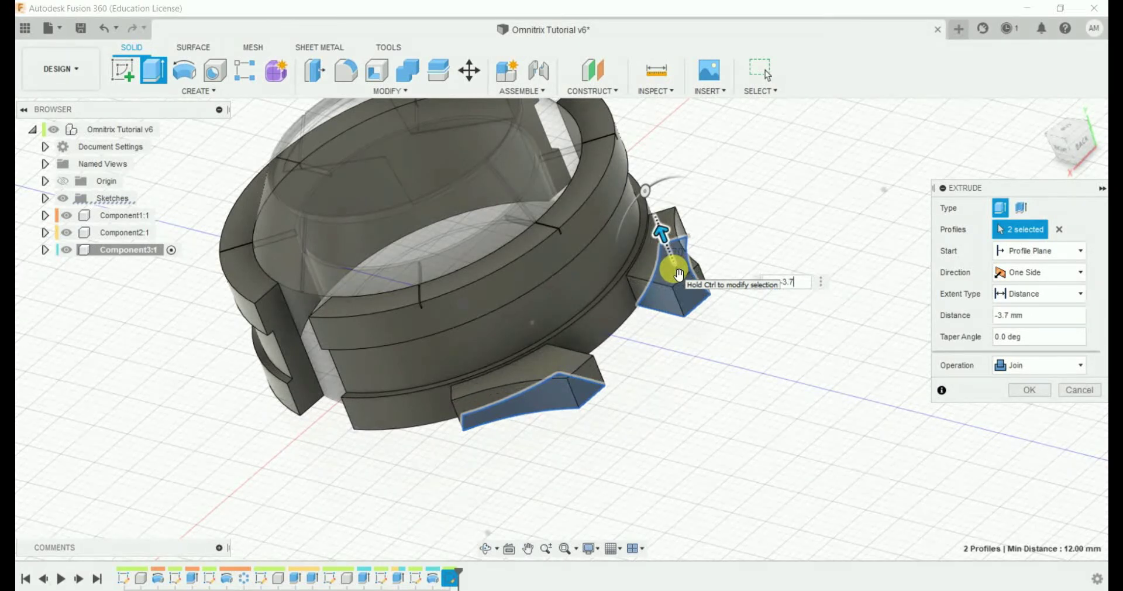
{"action": "key", "text": "Return"}
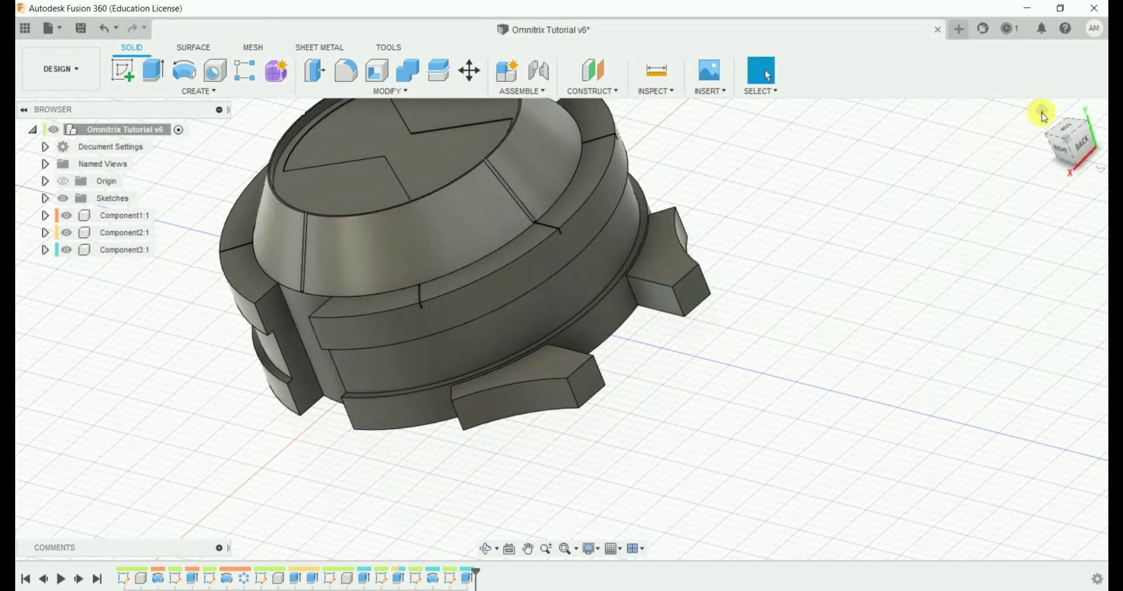
{"action": "left_click", "coordinate": [1043, 113]}
Mirror the Extrude3 tab feature across the XY plane to the opposite side.
{"action": "type", "text": "smir"}
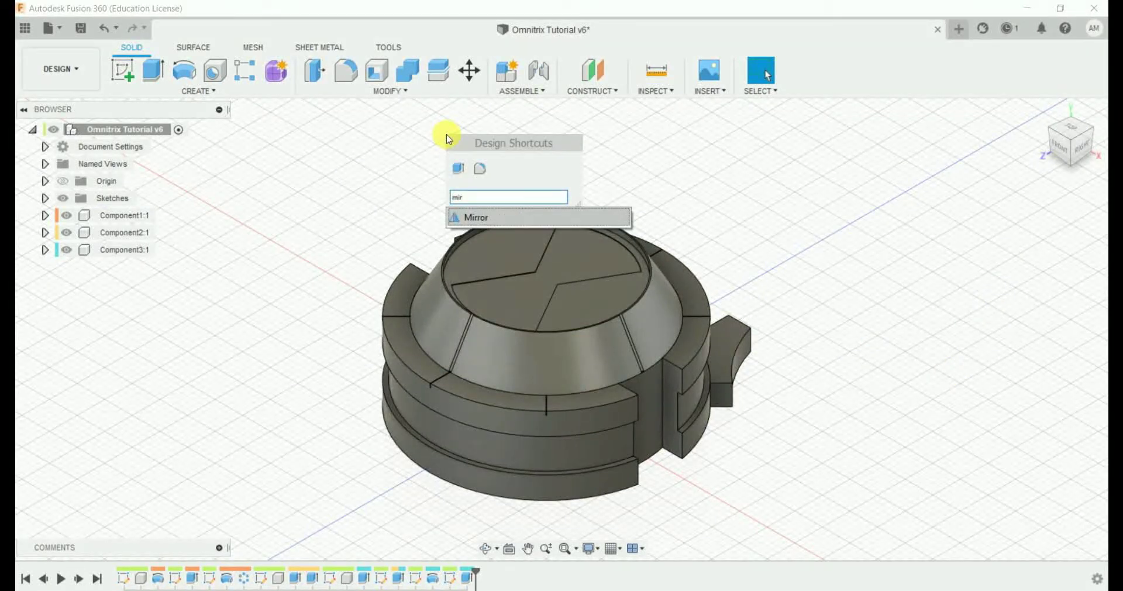
{"action": "left_click", "coordinate": [502, 221]}
{"action": "left_click", "coordinate": [1009, 209]}
{"action": "left_click", "coordinate": [1006, 258]}
{"action": "left_click", "coordinate": [470, 579]}
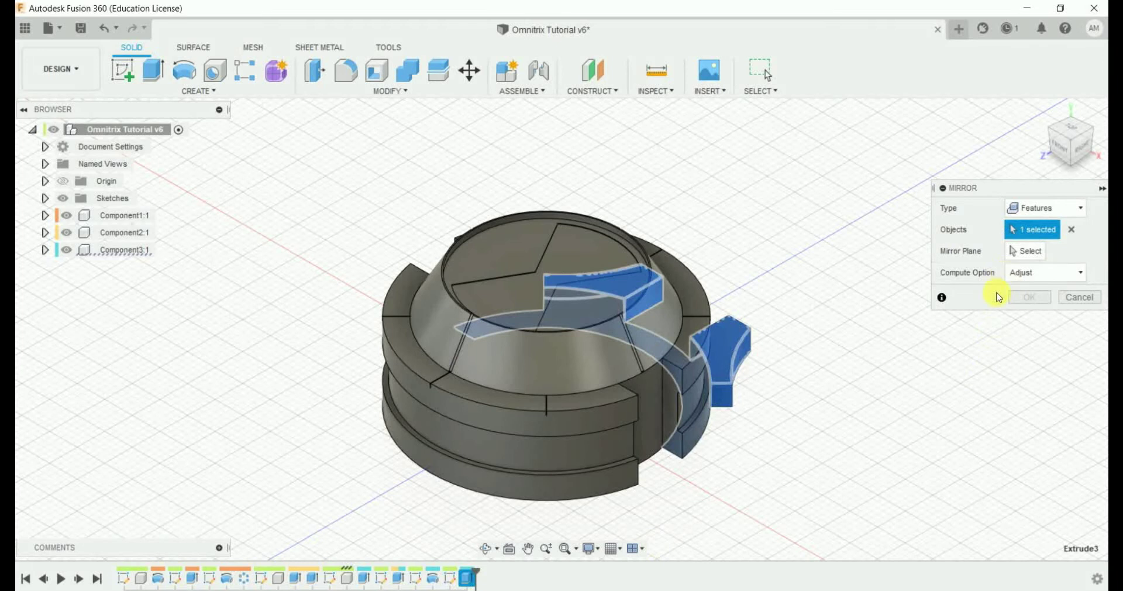
{"action": "left_click", "coordinate": [45, 182]}
{"action": "left_click", "coordinate": [1022, 252]}
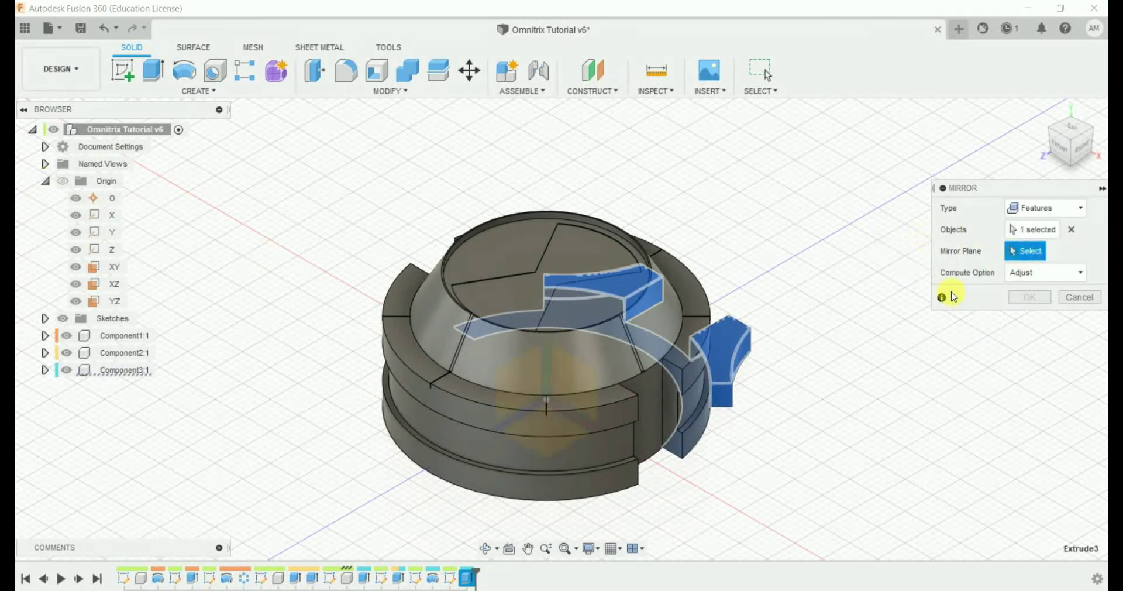
{"action": "left_click", "coordinate": [573, 374]}
{"action": "left_click", "coordinate": [1030, 297]}
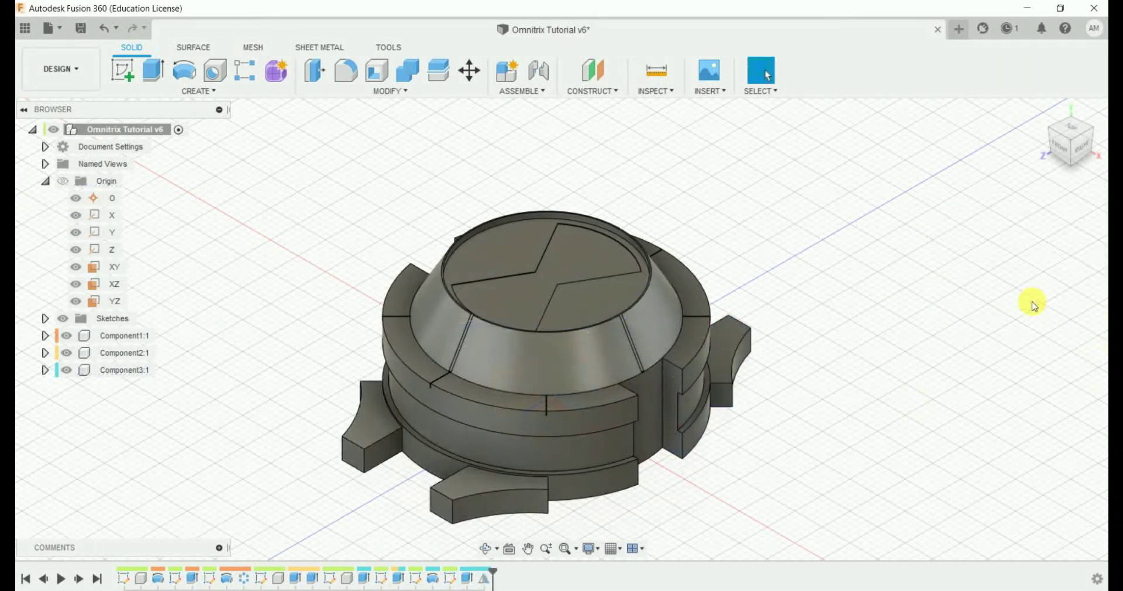
{"action": "left_click", "coordinate": [45, 182]}
Edit Sketch12, changing the 4.00 dimension to 8 to widen the slots.
{"action": "mouse_move", "coordinate": [1011, 195]}
{"action": "middle_mouse_down", "text": "shift"}
{"action": "mouse_move", "coordinate": [857, 383]}
{"action": "mouse_move", "coordinate": [901, 340]}
{"action": "middle_mouse_up", "text": "shift"}
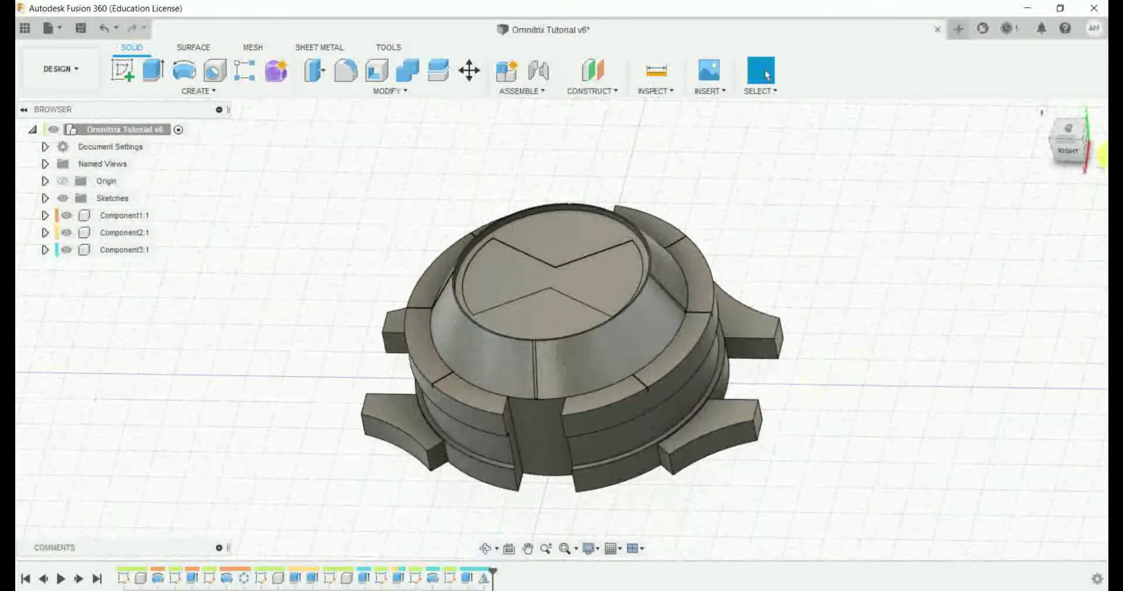
{"action": "left_click", "coordinate": [1048, 110]}
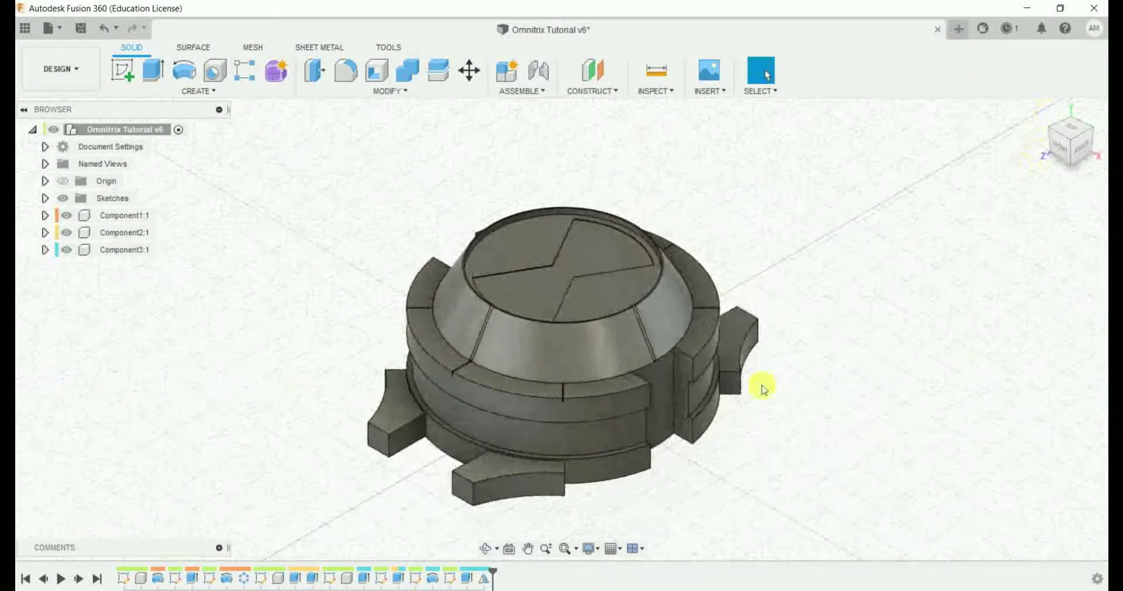
{"action": "right_click", "coordinate": [331, 580]}
{"action": "left_click", "coordinate": [382, 431]}
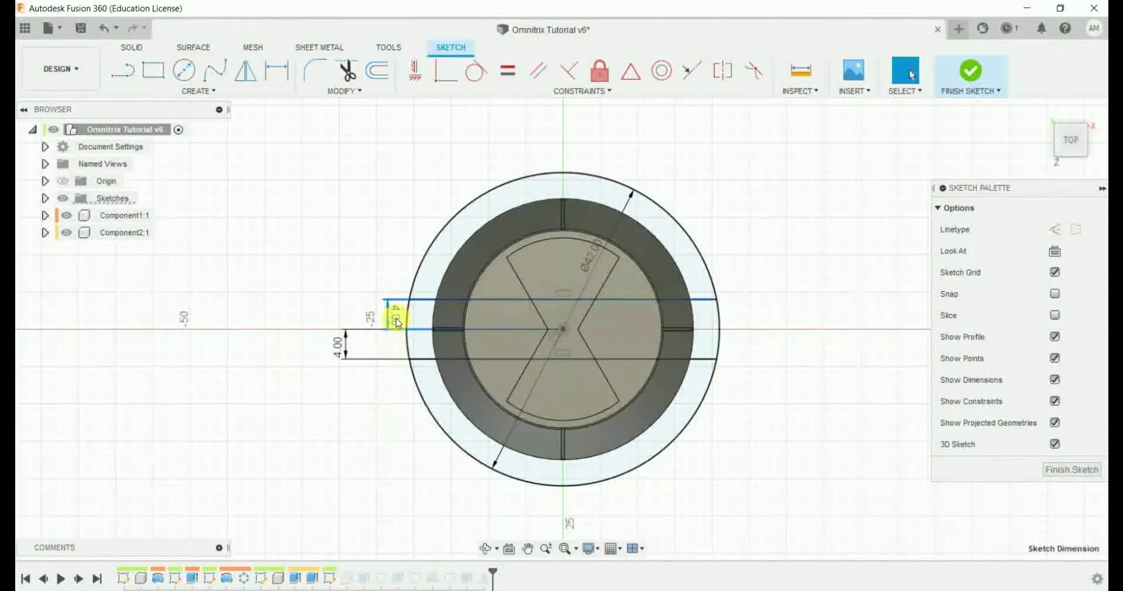
{"action": "double_click", "coordinate": [348, 346]}
{"action": "type", "text": "8"}
{"action": "key", "text": "Return"}
{"action": "left_click", "coordinate": [1072, 469]}
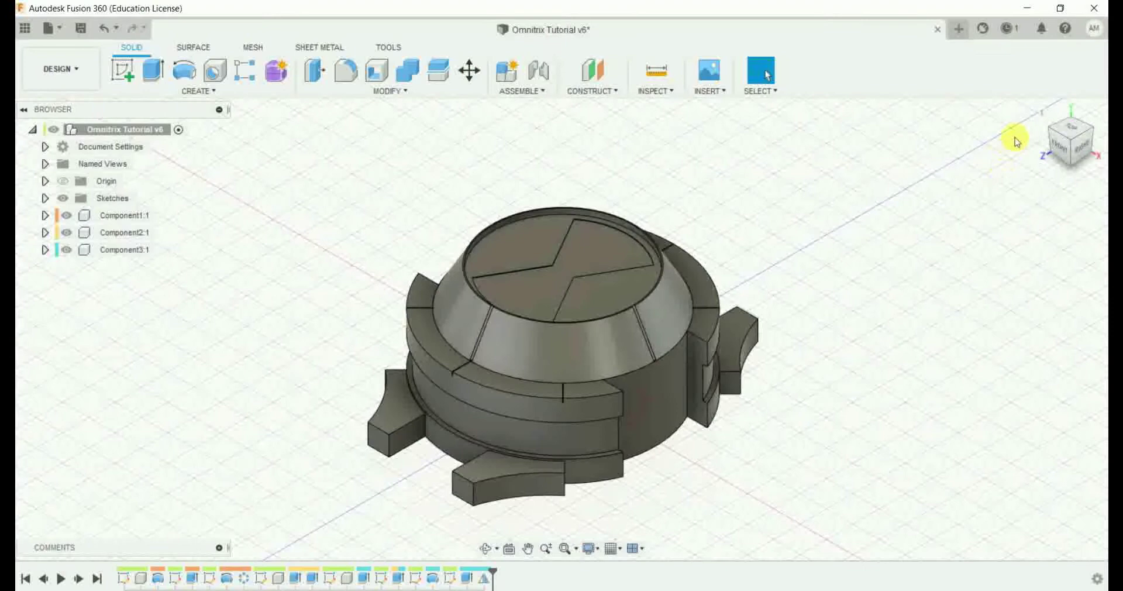
Save the design and hide Component1's dome.
{"action": "mouse_move", "coordinate": [827, 355]}
{"action": "middle_mouse_down", "text": "shift"}
{"action": "mouse_move", "coordinate": [752, 370]}
{"action": "mouse_move", "coordinate": [883, 408]}
{"action": "middle_mouse_up", "text": "shift"}
{"action": "left_click", "coordinate": [1043, 112]}
{"action": "middle_click_drag", "start_coordinate": [877, 351], "coordinate": [923, 358], "text": "shift"}
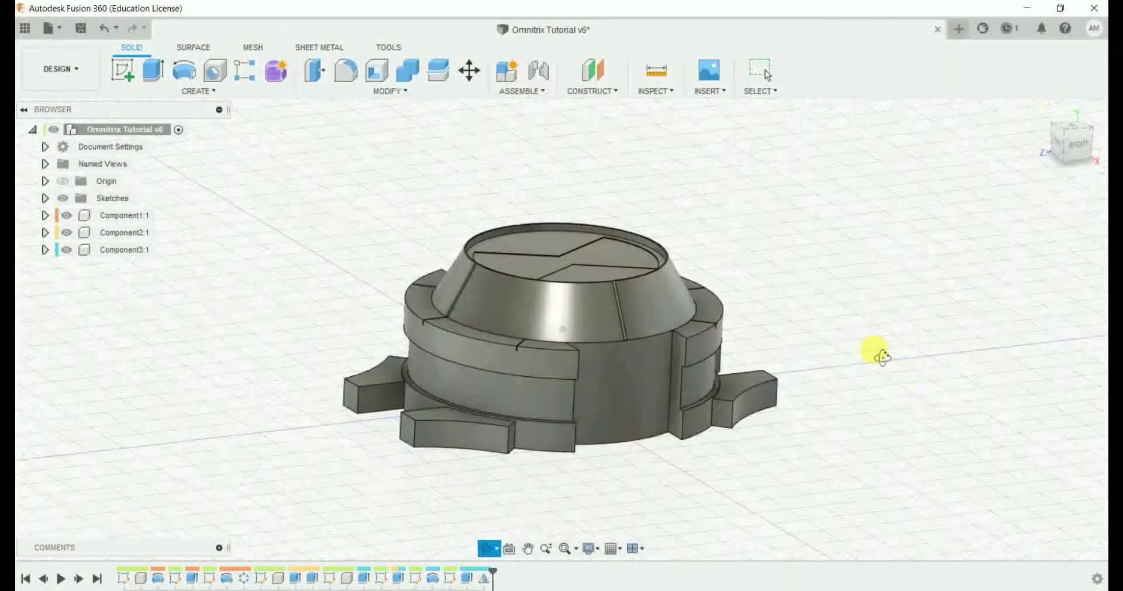
{"action": "left_click", "coordinate": [1040, 121]}
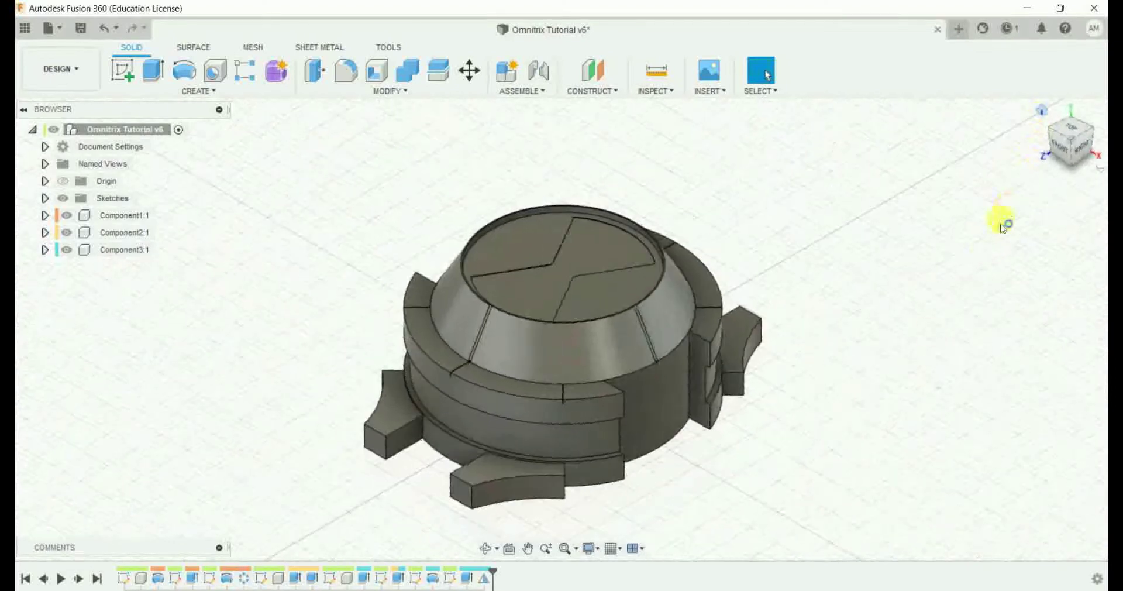
{"action": "key", "text": "ctrl+s"}
{"action": "left_click", "coordinate": [561, 325]}
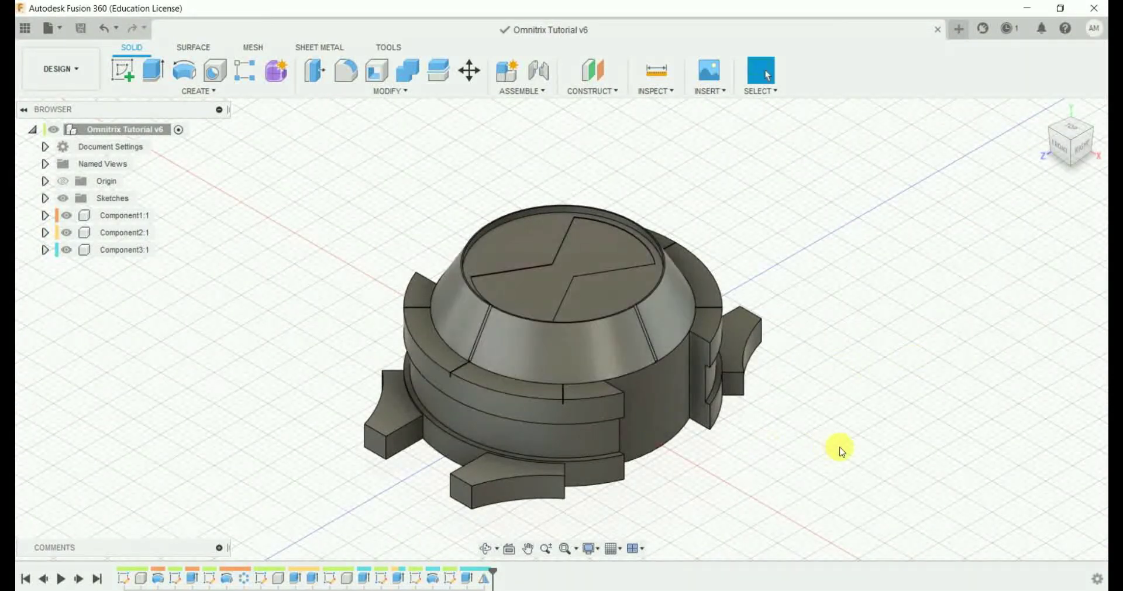
{"action": "left_click", "coordinate": [66, 216]}
Start a sketch on the ring's side plane in wireframe and draw a circle at the origin.
{"action": "key", "text": "s"}
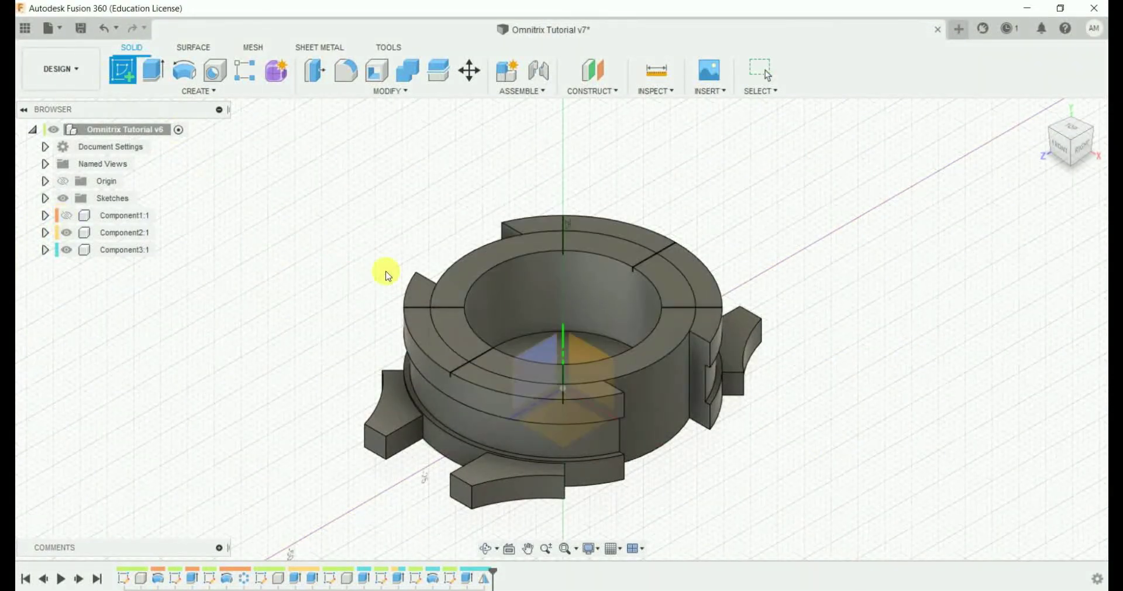
{"action": "left_click", "coordinate": [547, 363]}
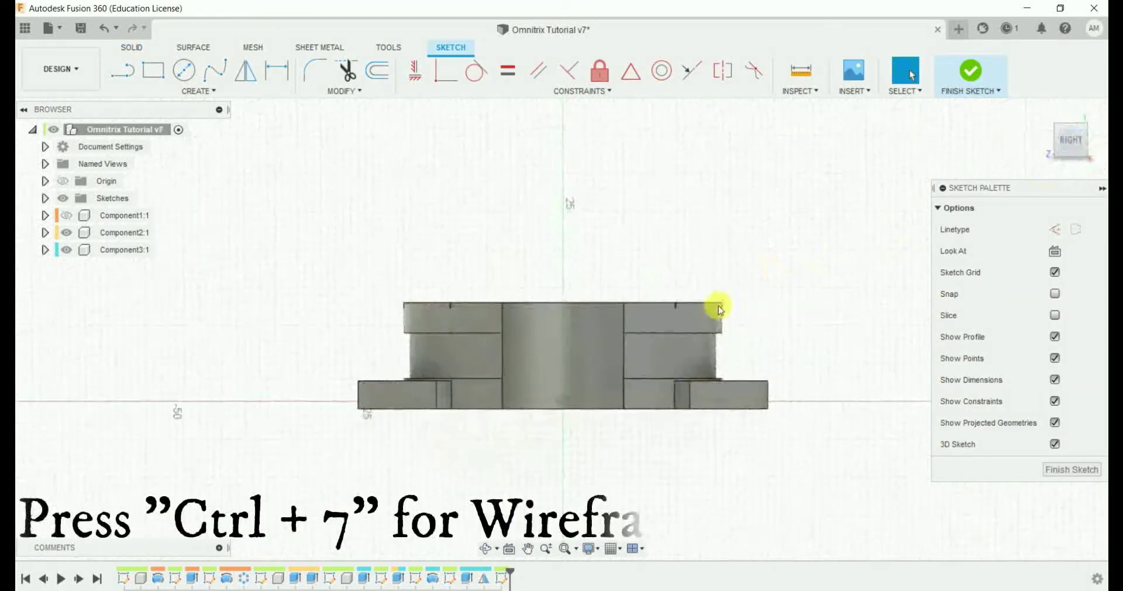
{"action": "key", "text": "ctrl+7"}
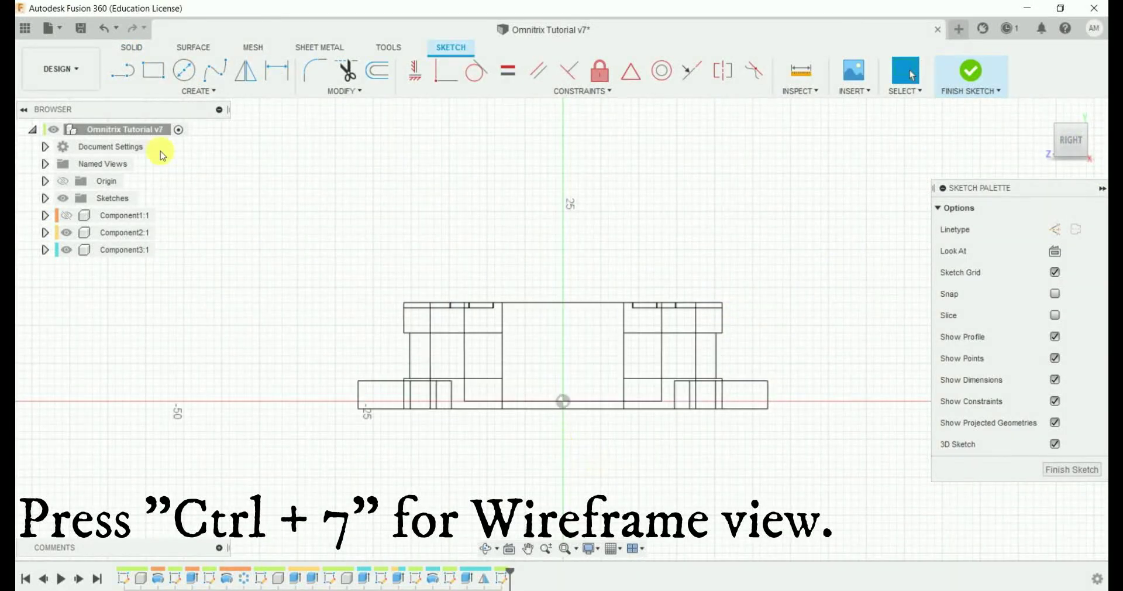
{"action": "key", "text": "c"}
{"action": "left_click", "coordinate": [564, 401]}
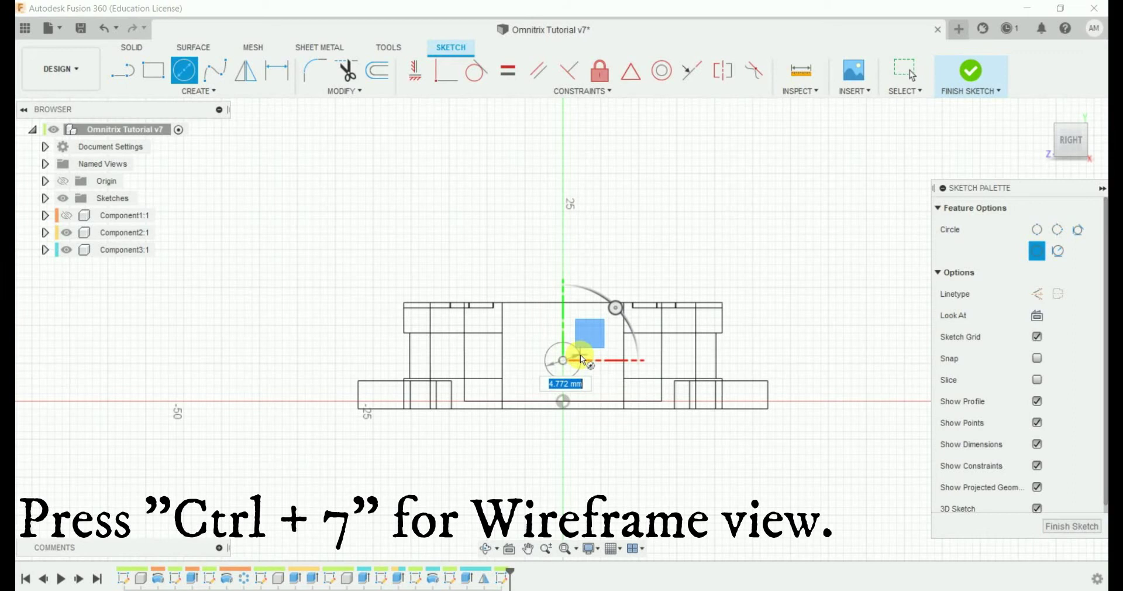
Set the circle to 5.50 mm diameter, centred 7.00 above the bottom line.
{"action": "right_click", "coordinate": [500, 576]}
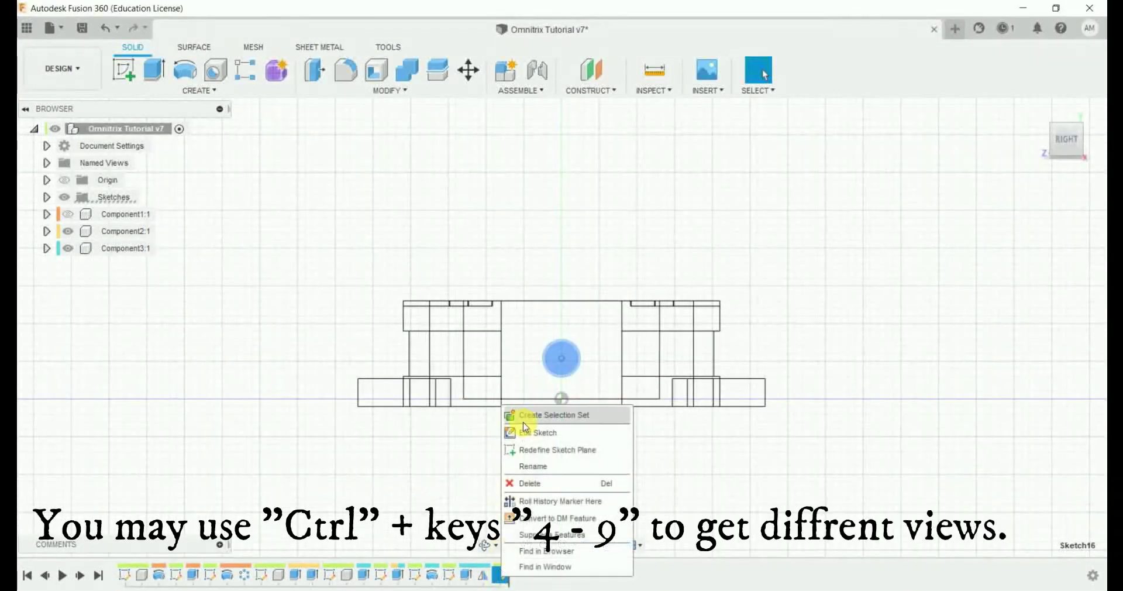
{"action": "left_click", "coordinate": [538, 431]}
{"action": "double_click", "coordinate": [623, 313]}
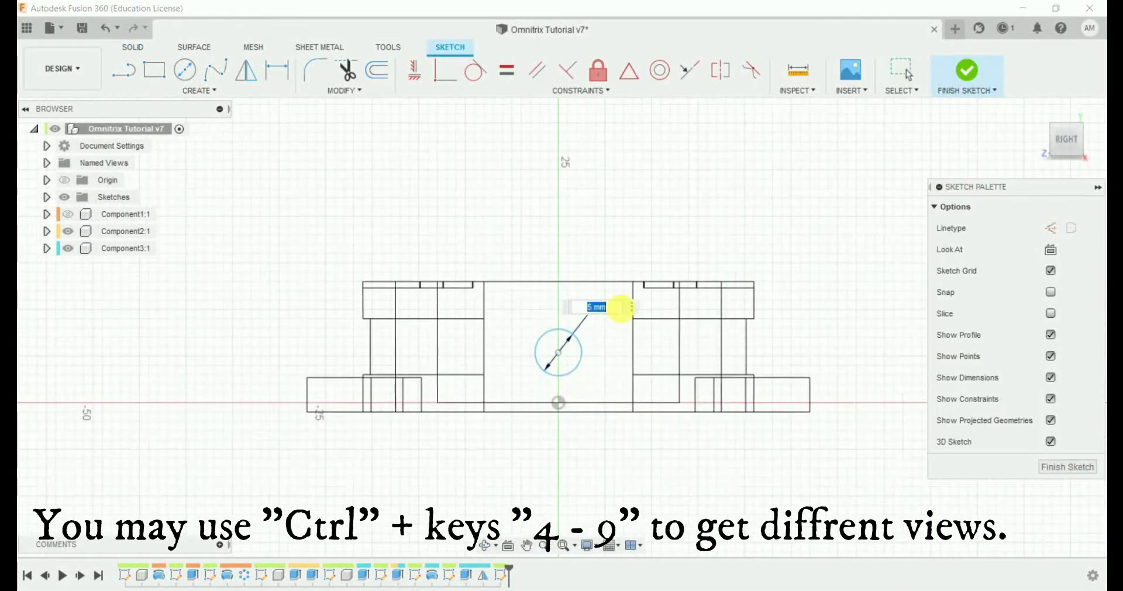
{"action": "type", "text": "5.5"}
{"action": "key", "text": "Return"}
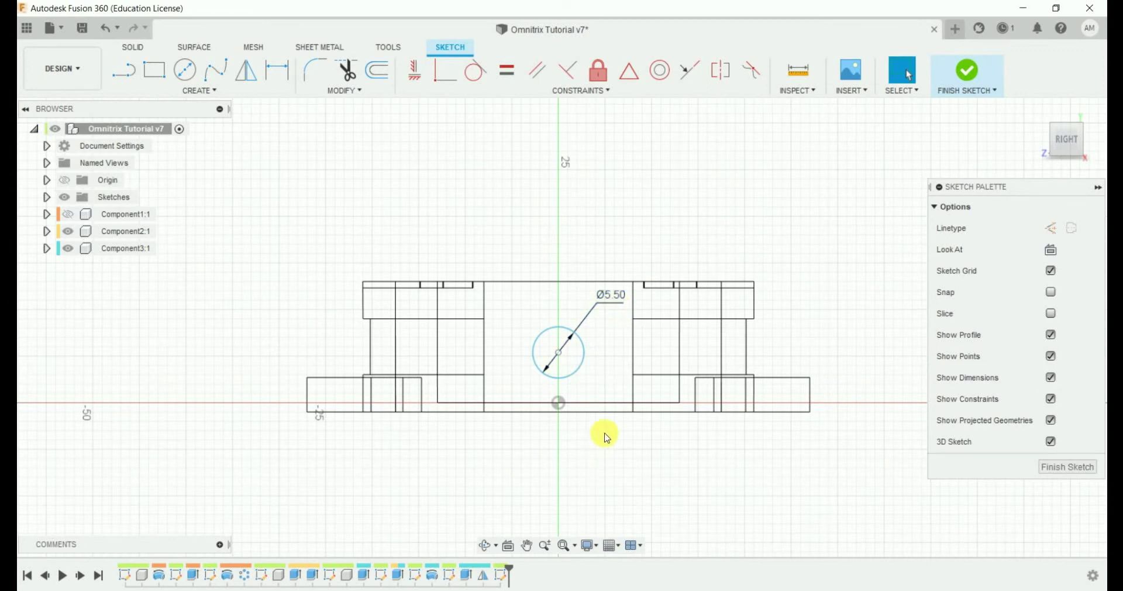
{"action": "left_click", "coordinate": [556, 353]}
{"action": "left_click", "coordinate": [567, 412]}
{"action": "left_click", "coordinate": [859, 384]}
{"action": "key", "text": "Return"}
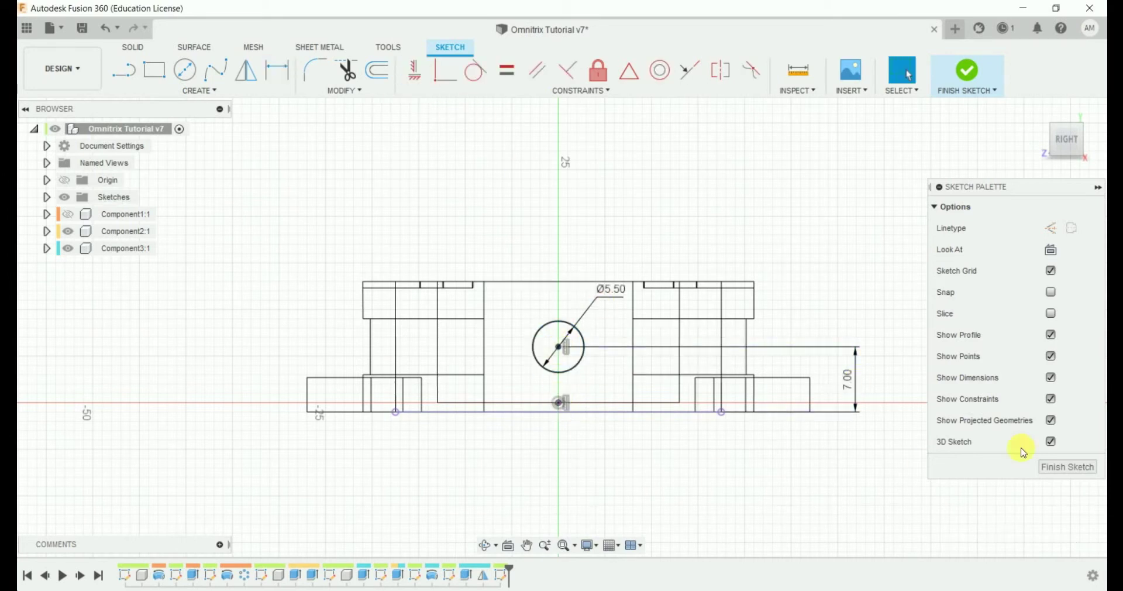
Cut the circle symmetrically through all of the ring.
{"action": "left_click", "coordinate": [1065, 466]}
{"action": "middle_click_drag", "start_coordinate": [1063, 463], "coordinate": [650, 296], "text": "shift"}
{"action": "left_click", "coordinate": [154, 70]}
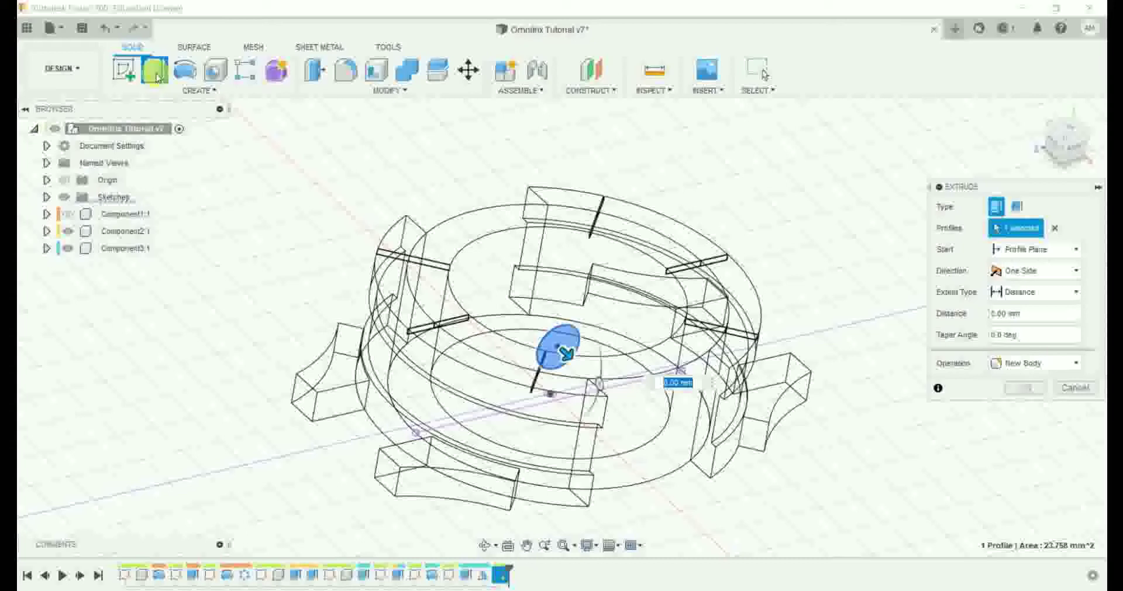
{"action": "left_click", "coordinate": [1035, 272]}
{"action": "left_click", "coordinate": [1021, 380]}
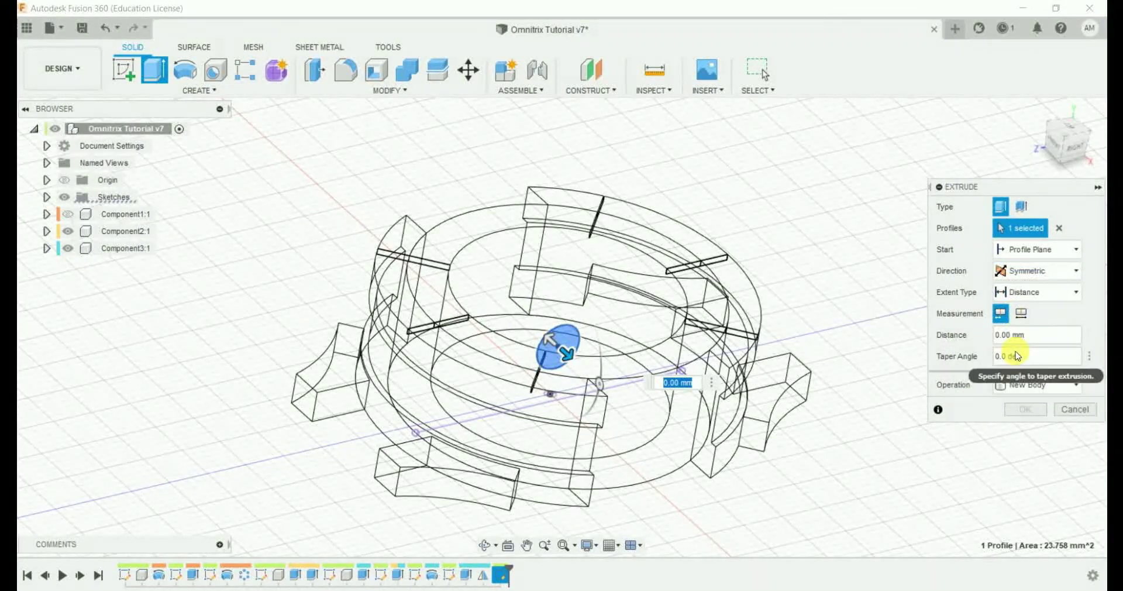
{"action": "left_click", "coordinate": [1036, 384]}
{"action": "left_click", "coordinate": [1018, 417]}
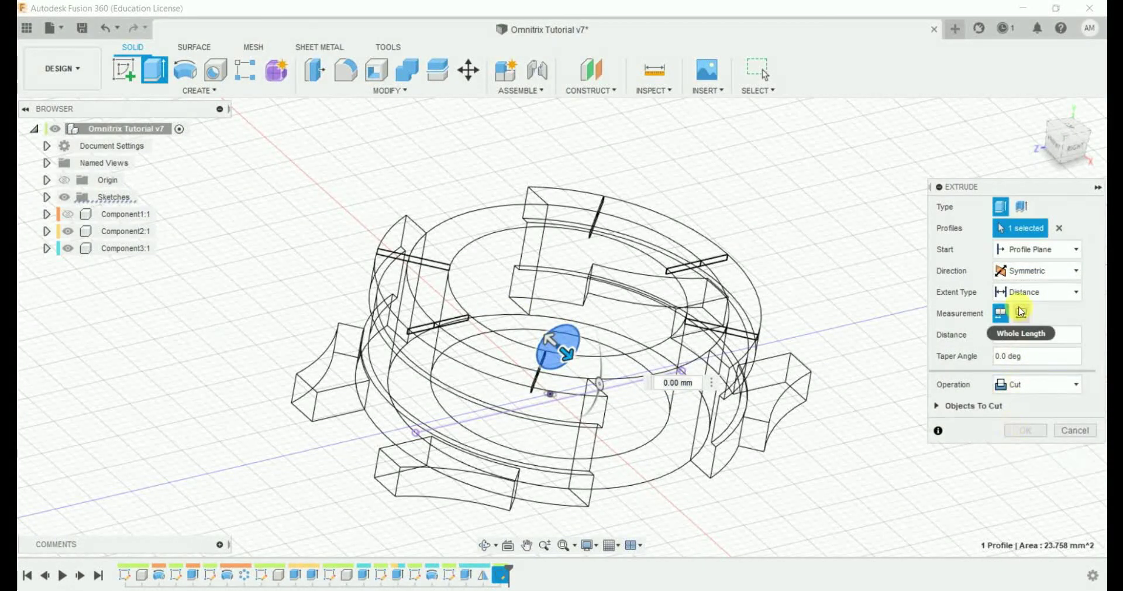
{"action": "left_click", "coordinate": [1039, 291]}
{"action": "left_click", "coordinate": [1021, 339]}
{"action": "left_click", "coordinate": [1024, 387]}
Inspect the holes in shaded view and save the design.
{"action": "mouse_move", "coordinate": [1018, 388]}
{"action": "middle_mouse_down", "text": "shift"}
{"action": "mouse_move", "coordinate": [860, 326]}
{"action": "mouse_move", "coordinate": [848, 348]}
{"action": "middle_mouse_up", "text": "shift"}
{"action": "key", "text": "ctrl+6"}
{"action": "mouse_move", "coordinate": [833, 392]}
{"action": "middle_mouse_down", "text": "shift"}
{"action": "mouse_move", "coordinate": [933, 458]}
{"action": "mouse_move", "coordinate": [792, 418]}
{"action": "mouse_move", "coordinate": [1030, 183]}
{"action": "middle_mouse_up", "text": "shift"}
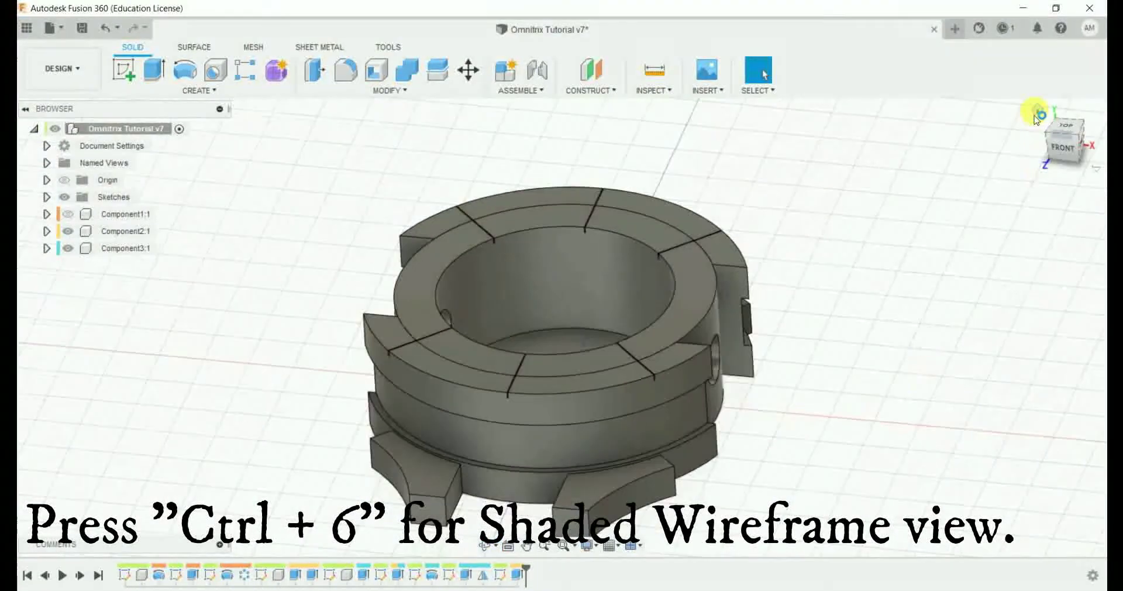
{"action": "left_click", "coordinate": [1037, 114]}
{"action": "key", "text": "ctrl+s"}
{"action": "left_click", "coordinate": [556, 321]}
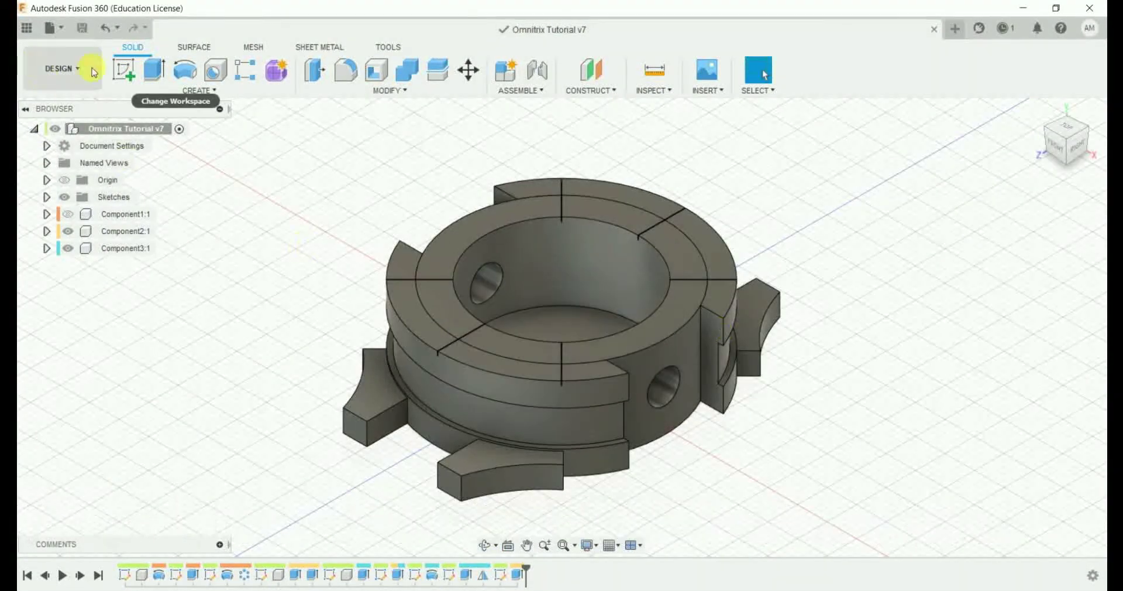
Start a sketch on the ring's plane in front view and draw a centre rectangle.
{"action": "left_click", "coordinate": [124, 70]}
{"action": "left_click", "coordinate": [581, 343]}
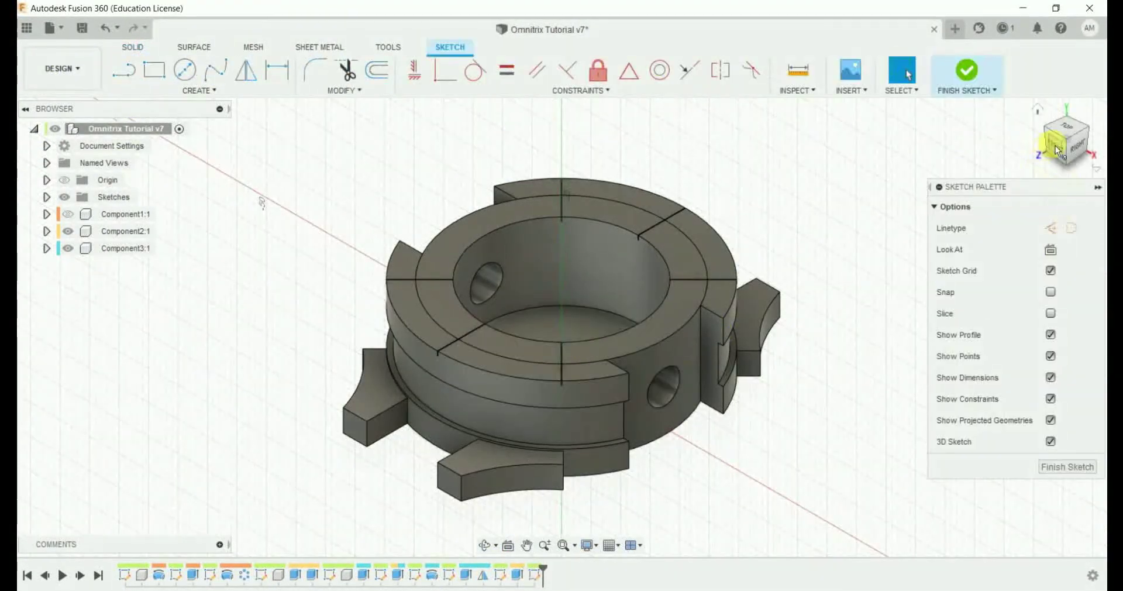
{"action": "left_click", "coordinate": [1056, 146]}
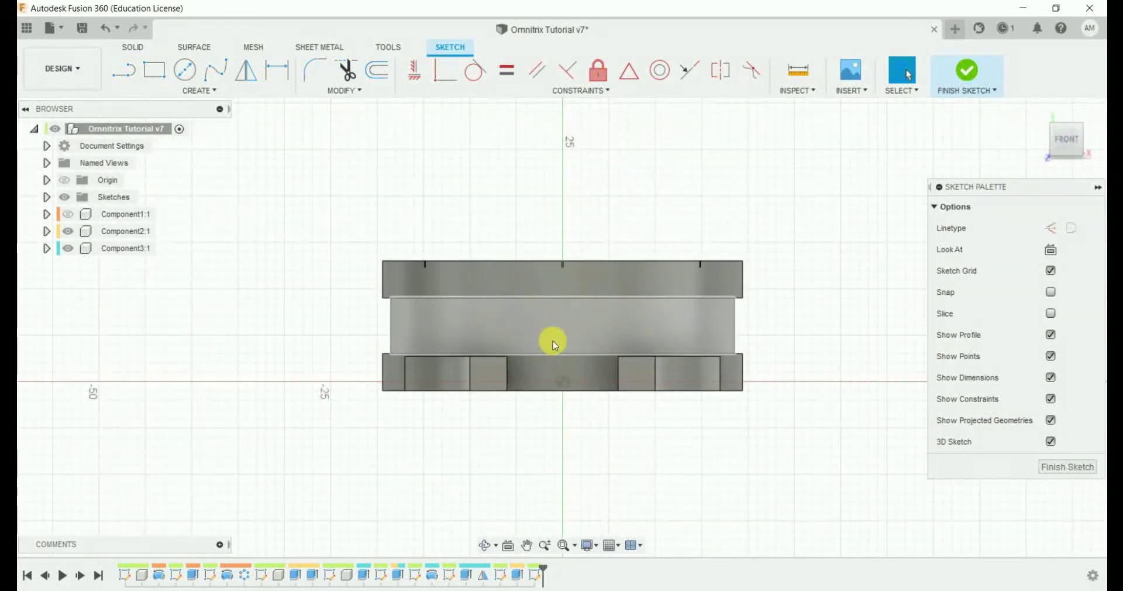
{"action": "type", "text": "srec"}
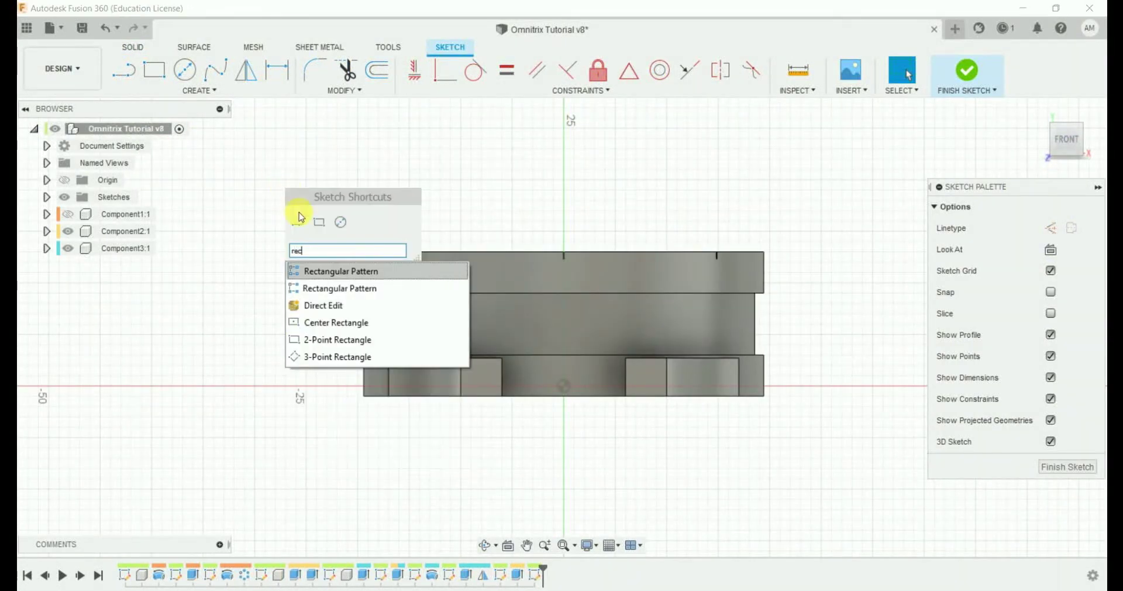
{"action": "left_click", "coordinate": [303, 322]}
{"action": "left_click", "coordinate": [565, 332]}
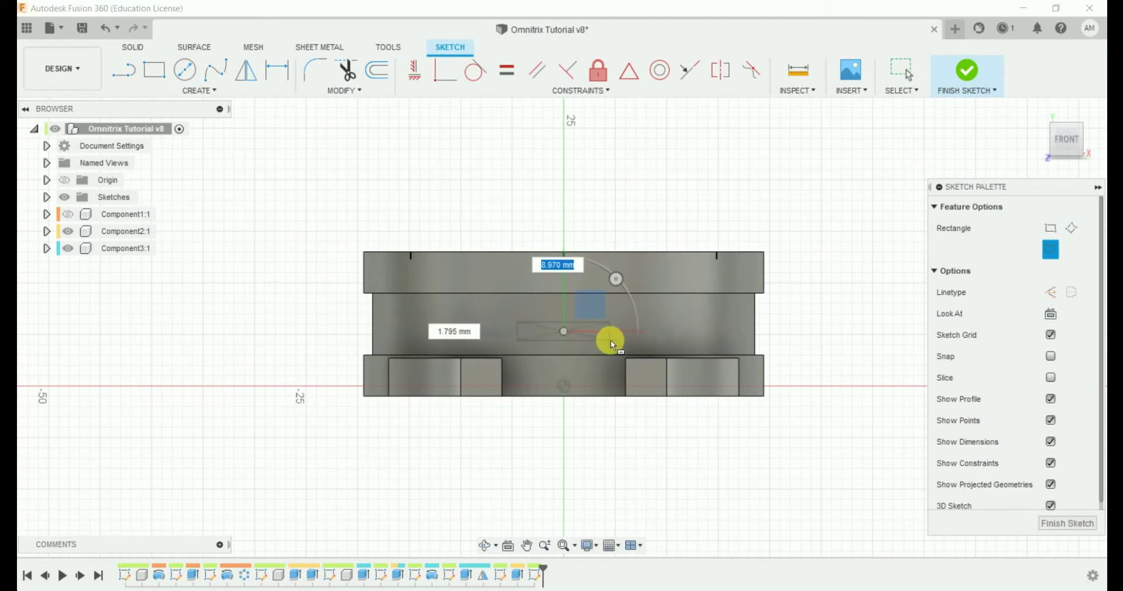
{"action": "left_click", "coordinate": [612, 347]}
Dimension the rectangle centre 7 mm above the bottom and its width to 14 mm.
{"action": "key", "text": "d"}
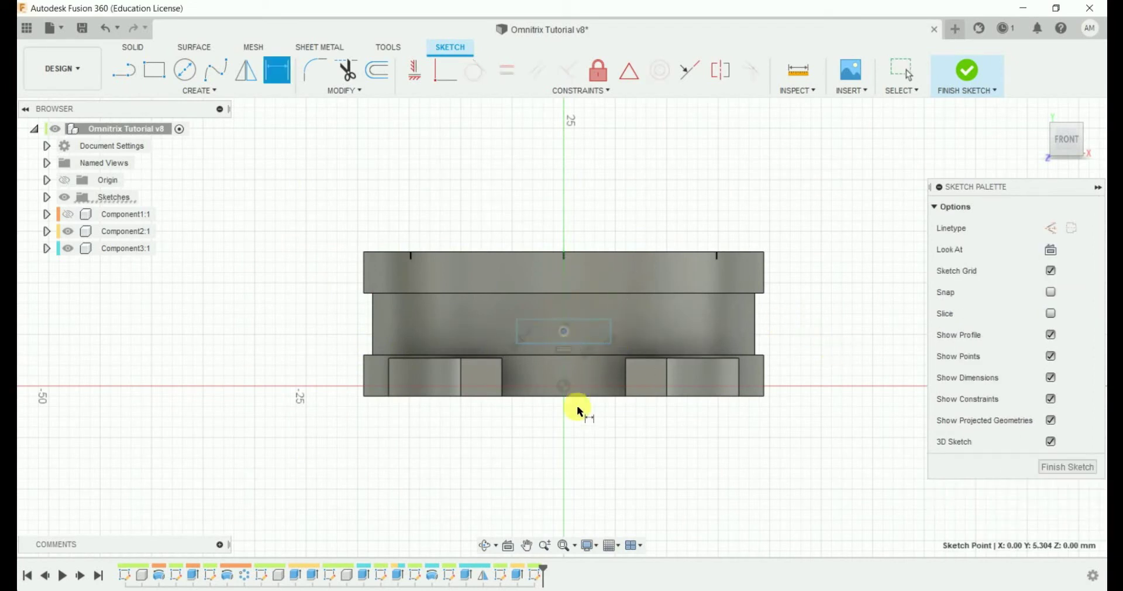
{"action": "left_click", "coordinate": [579, 397]}
{"action": "left_click", "coordinate": [564, 332]}
{"action": "left_click", "coordinate": [882, 351]}
{"action": "type", "text": "7"}
{"action": "key", "text": "Return"}
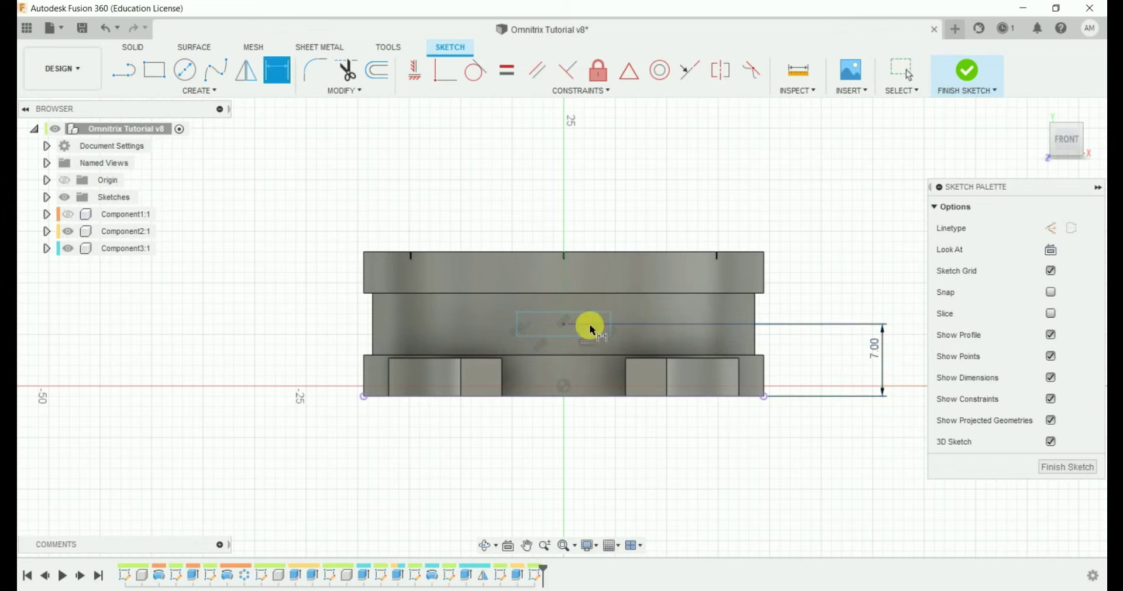
{"action": "left_click", "coordinate": [575, 312]}
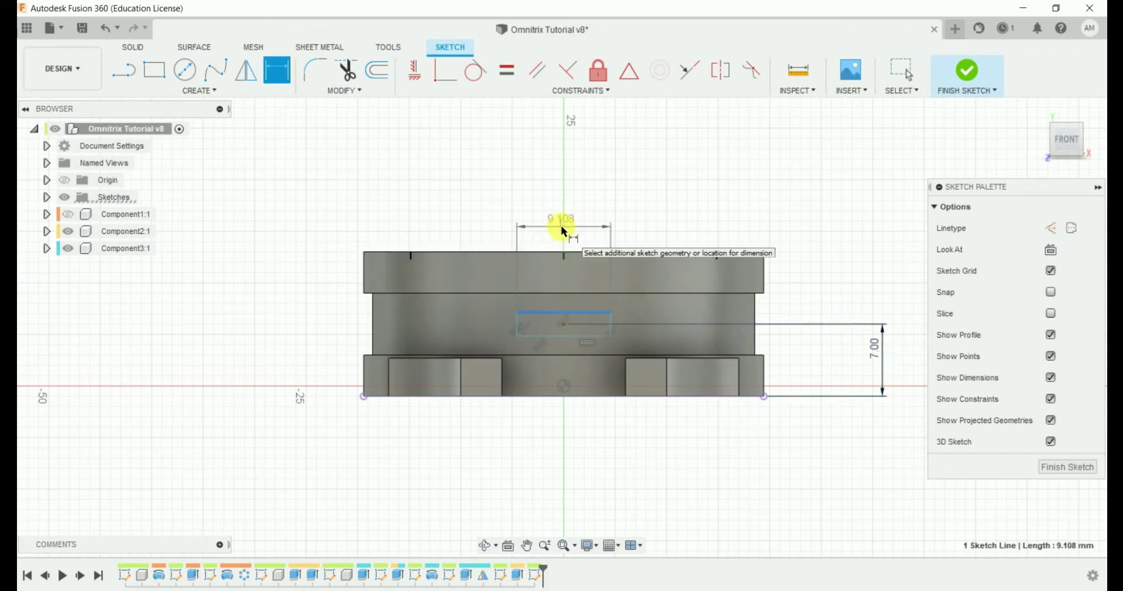
{"action": "left_click", "coordinate": [563, 230]}
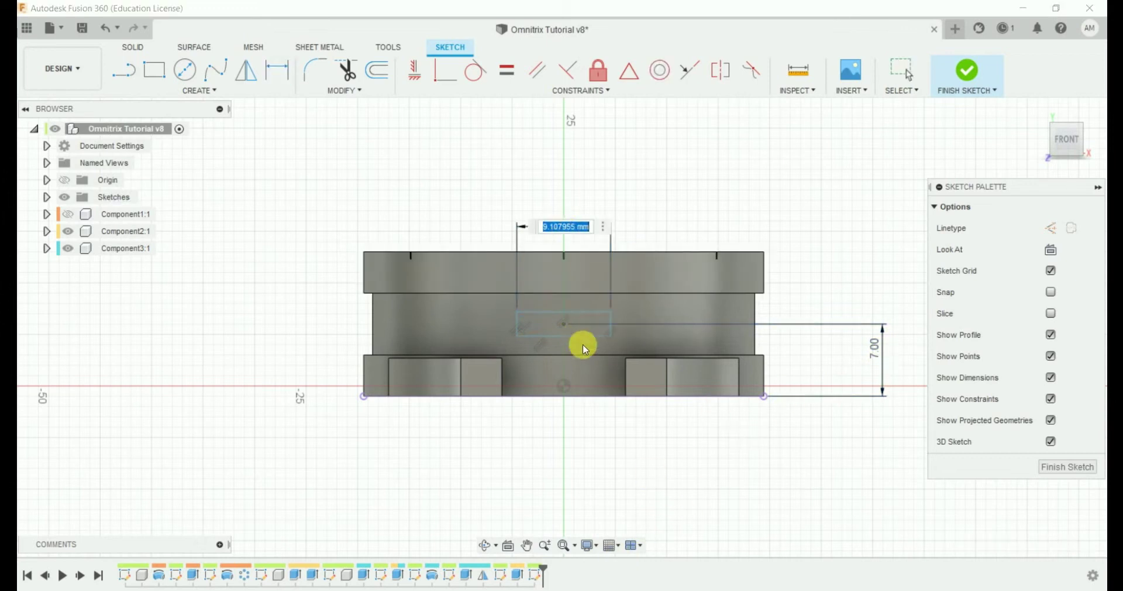
{"action": "type", "text": "14"}
{"action": "key", "text": "Return"}
Centre the rectangle on the vertical axis with Midpoint and set its height to 5.5 mm.
{"action": "left_click", "coordinate": [414, 72]}
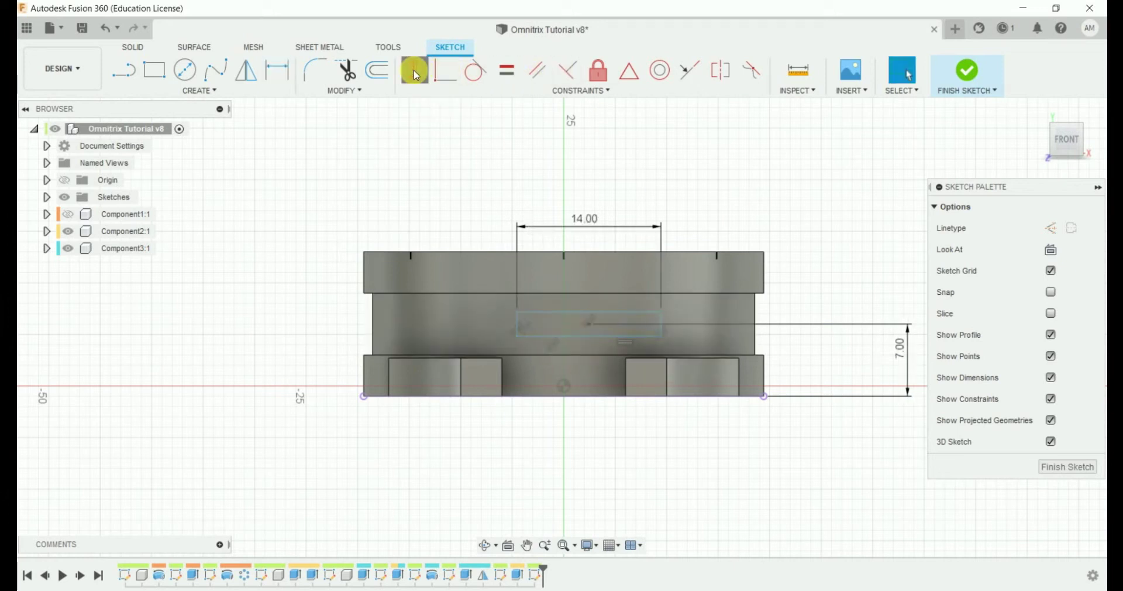
{"action": "left_click", "coordinate": [565, 386]}
{"action": "key", "text": "Escape"}
{"action": "key", "text": "d"}
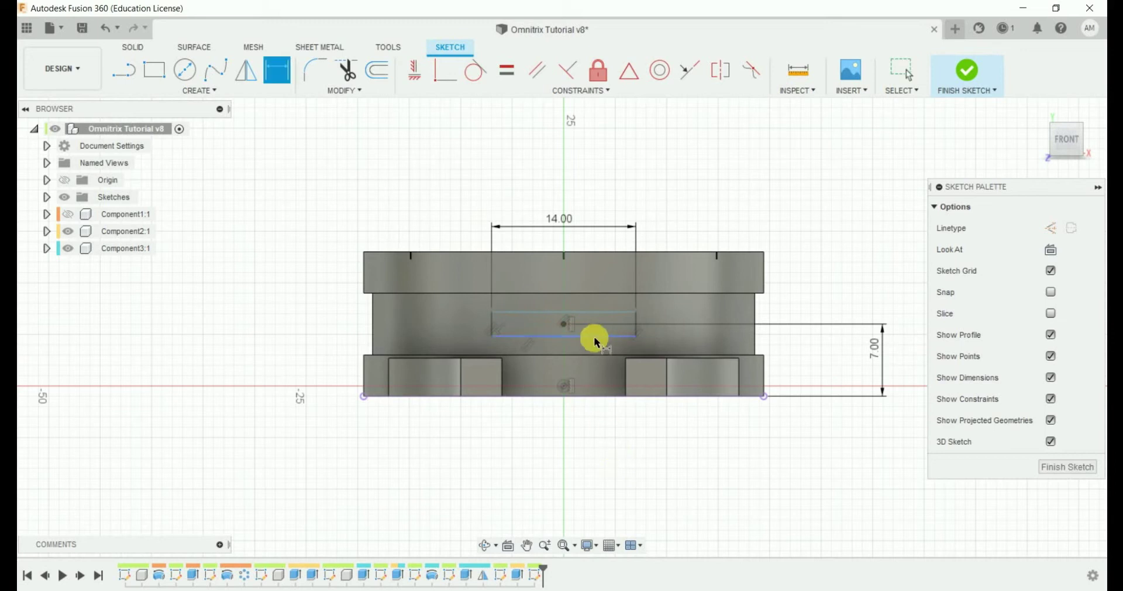
{"action": "left_click", "coordinate": [596, 315]}
{"action": "left_click", "coordinate": [806, 332]}
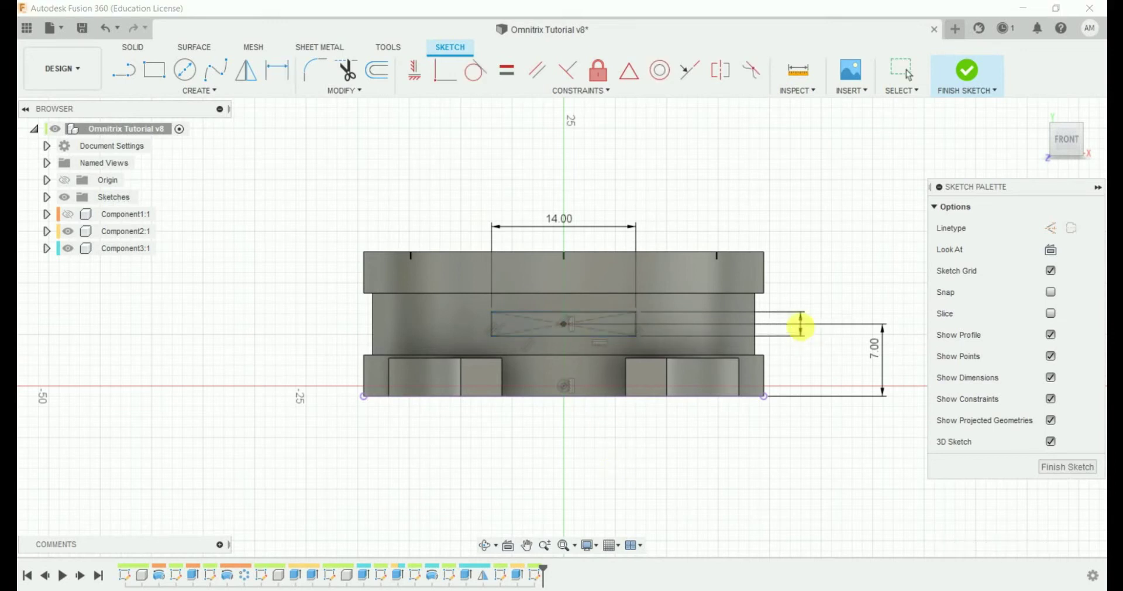
{"action": "key", "text": "Return"}
{"action": "key", "text": "Escape"}
Finish the sketch and extrude the rectangle as a symmetric All cut through the ring.
{"action": "left_click", "coordinate": [1060, 467]}
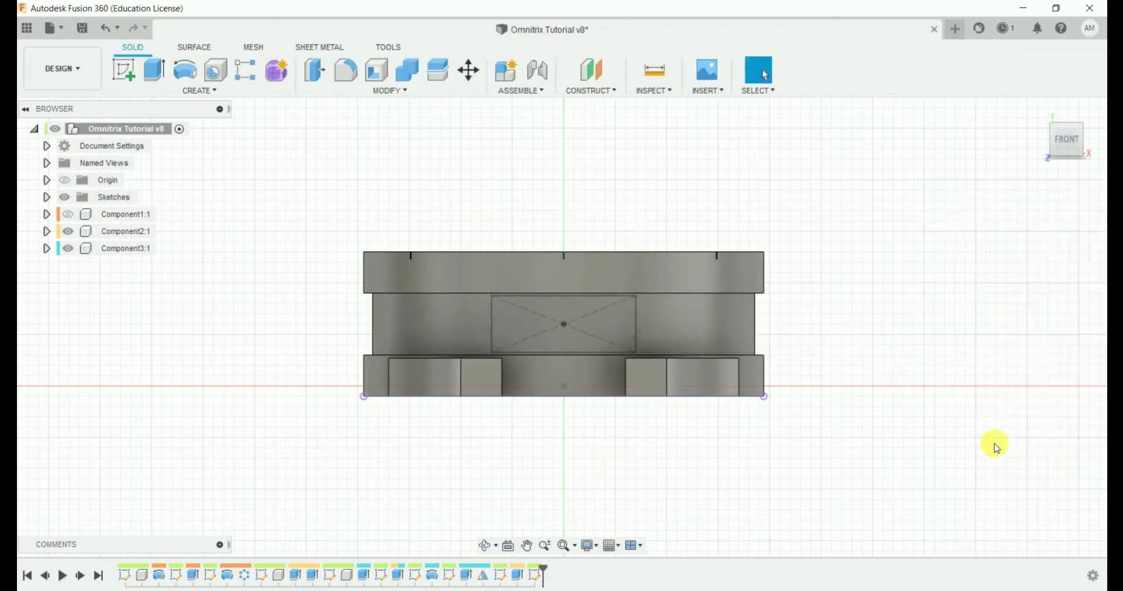
{"action": "left_click", "coordinate": [155, 70]}
{"action": "left_click", "coordinate": [1032, 270]}
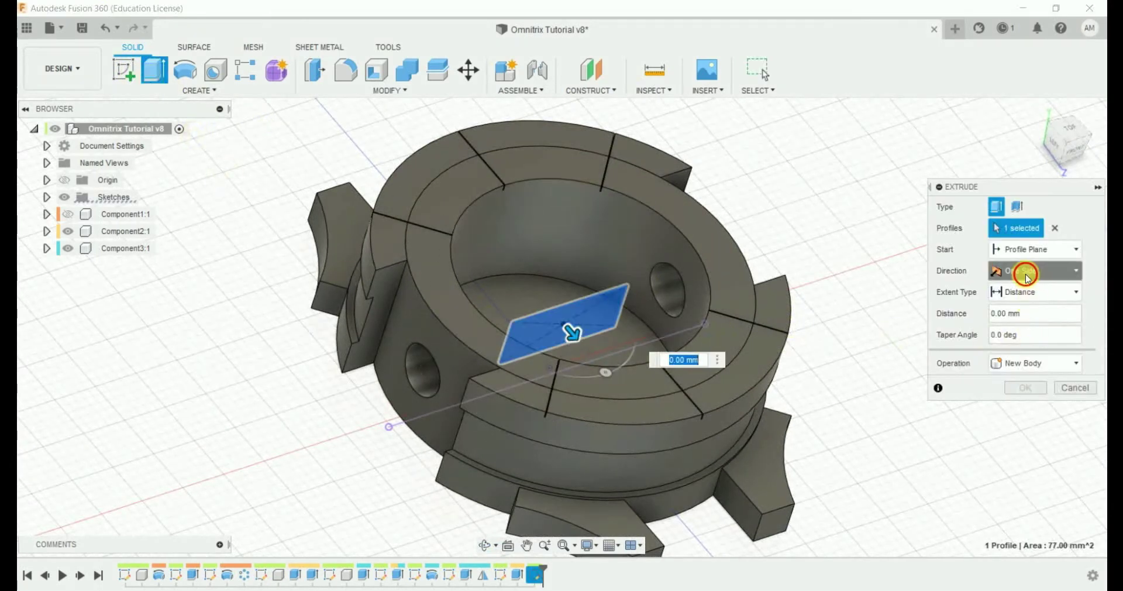
{"action": "left_click", "coordinate": [1021, 319]}
{"action": "left_click", "coordinate": [1022, 313]}
{"action": "left_click", "coordinate": [1018, 334]}
{"action": "left_click", "coordinate": [1019, 382]}
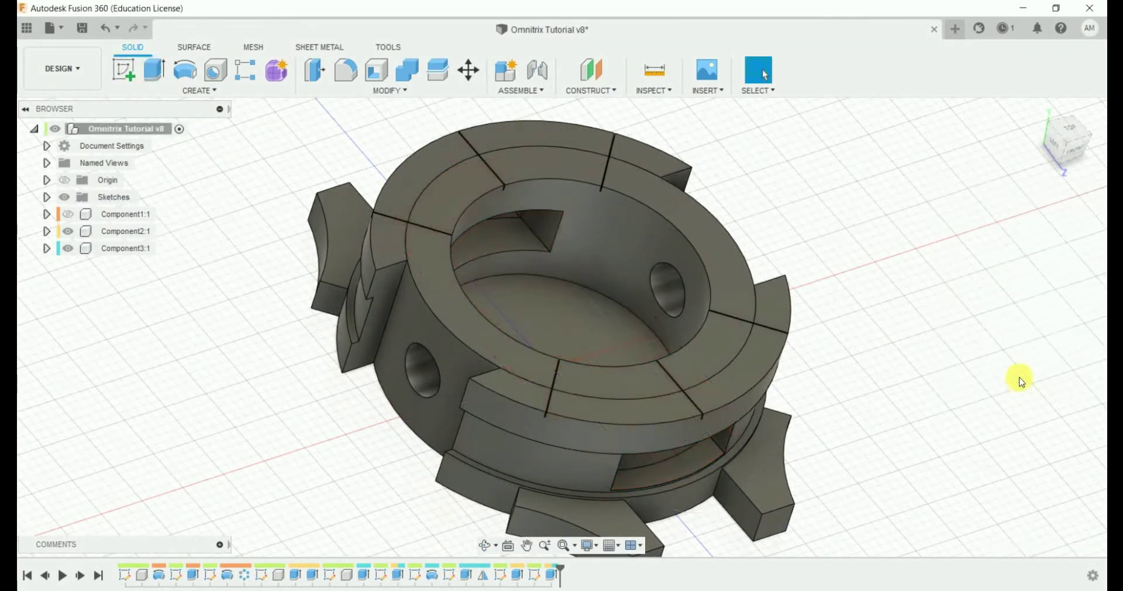
Save the design as a new version, Omnitrix Tutorial v9.
{"action": "left_click", "coordinate": [1034, 113]}
{"action": "key", "text": "ctrl+s"}
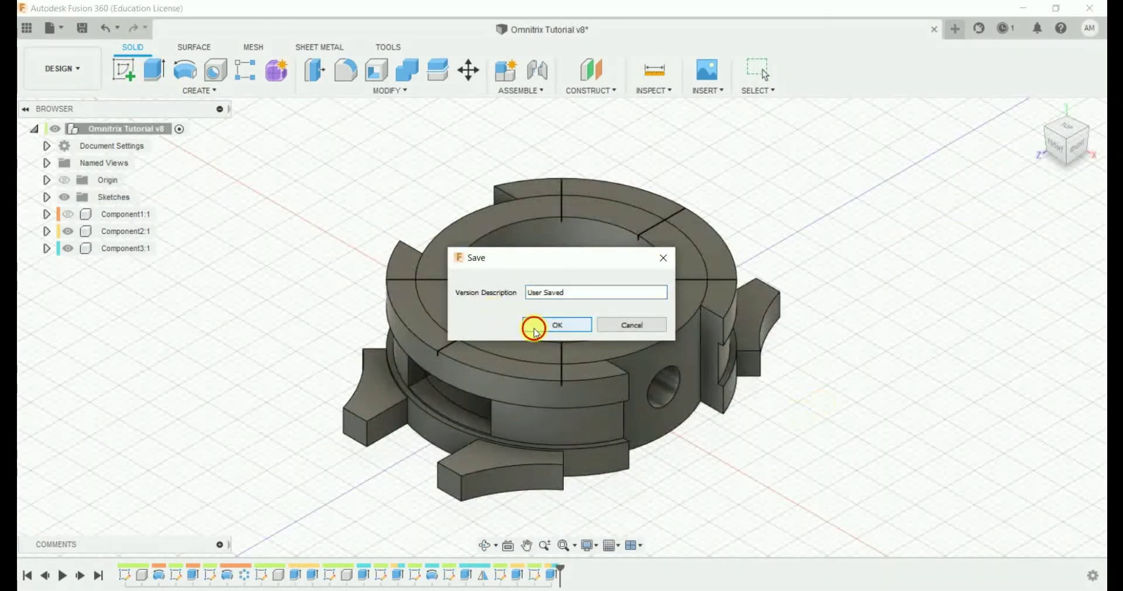
{"action": "left_click", "coordinate": [535, 332]}
Show Component1 to inspect the new slot, then hide it again.
{"action": "left_click", "coordinate": [68, 214]}
{"action": "mouse_move", "coordinate": [464, 384]}
{"action": "middle_mouse_down", "text": "shift"}
{"action": "mouse_move", "coordinate": [935, 278]}
{"action": "mouse_move", "coordinate": [749, 290]}
{"action": "middle_mouse_up", "text": "shift"}
{"action": "left_click", "coordinate": [1037, 110]}
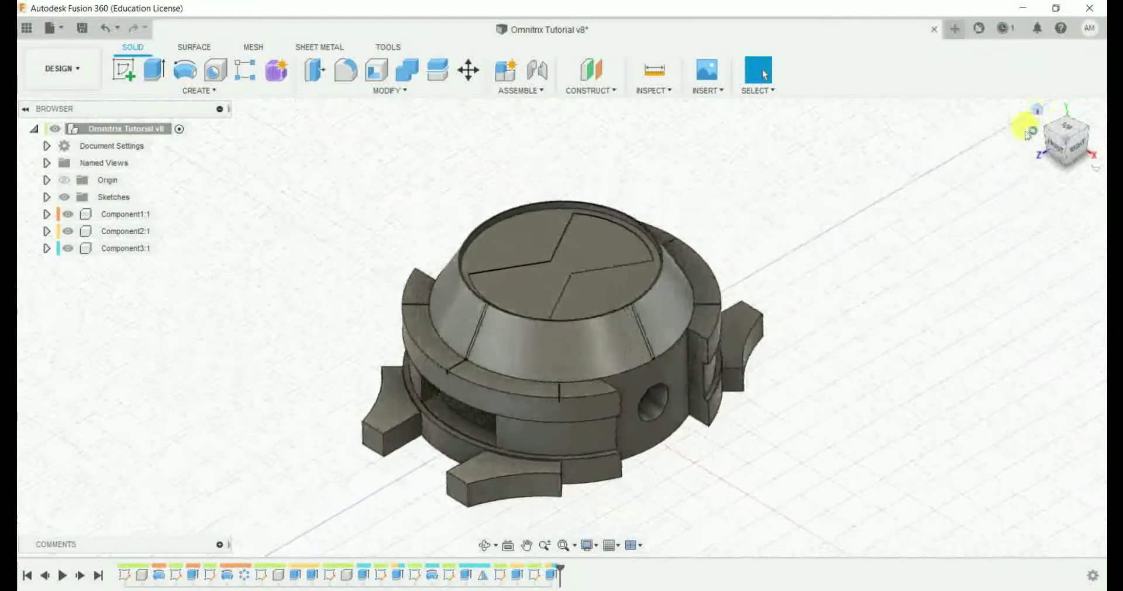
{"action": "left_click", "coordinate": [67, 214]}
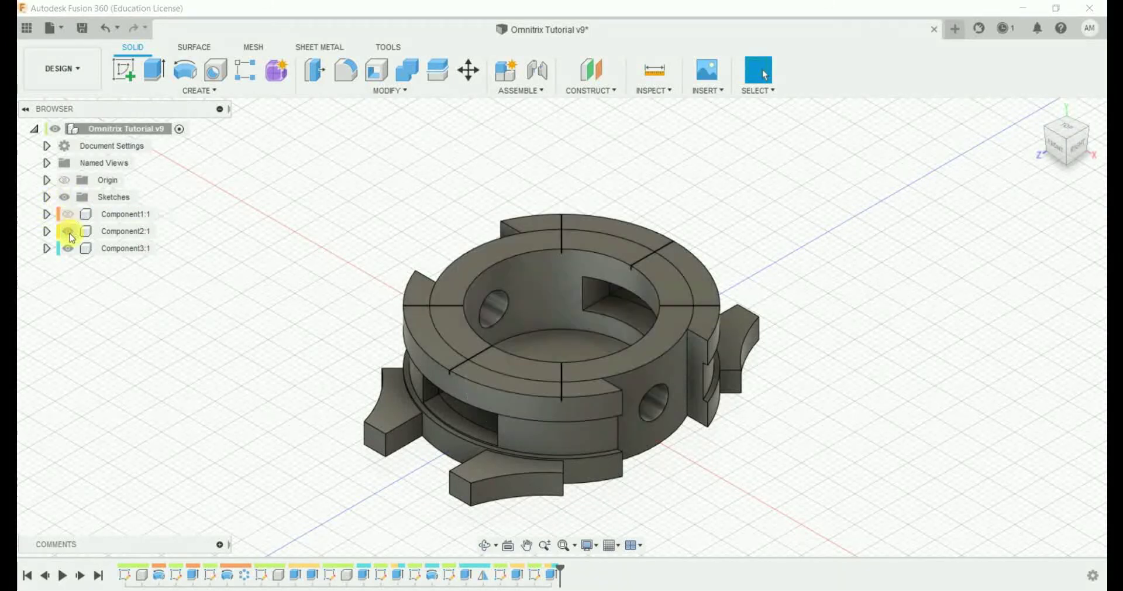
Hide Components 2 and 3, then sketch a 70 mm circle at the origin.
{"action": "left_click", "coordinate": [68, 232]}
{"action": "left_click", "coordinate": [69, 249]}
{"action": "left_click", "coordinate": [123, 69]}
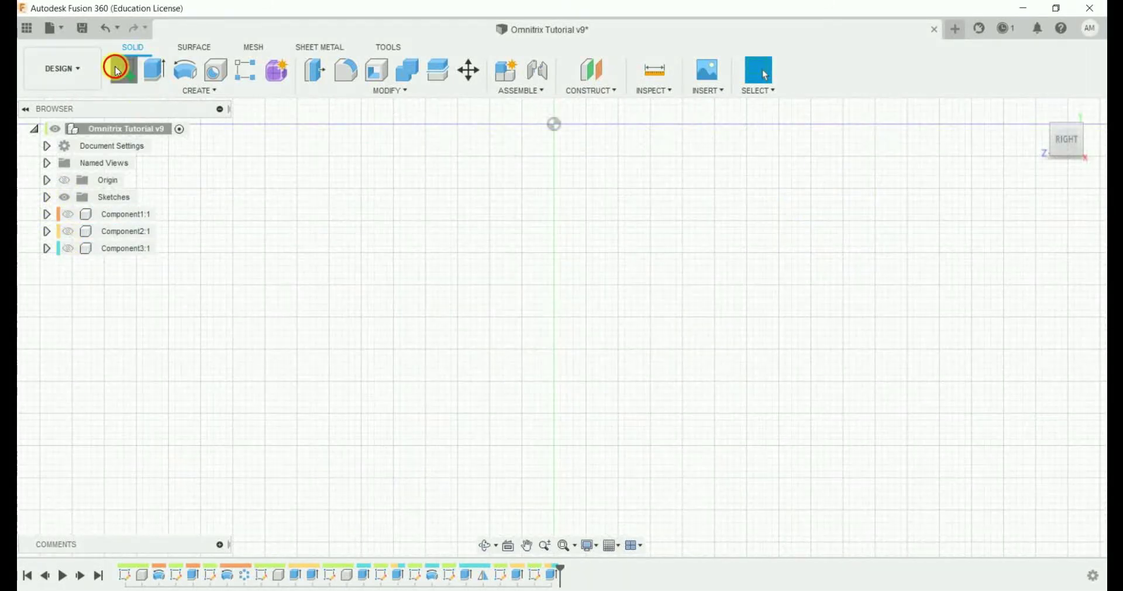
{"action": "left_click", "coordinate": [512, 119]}
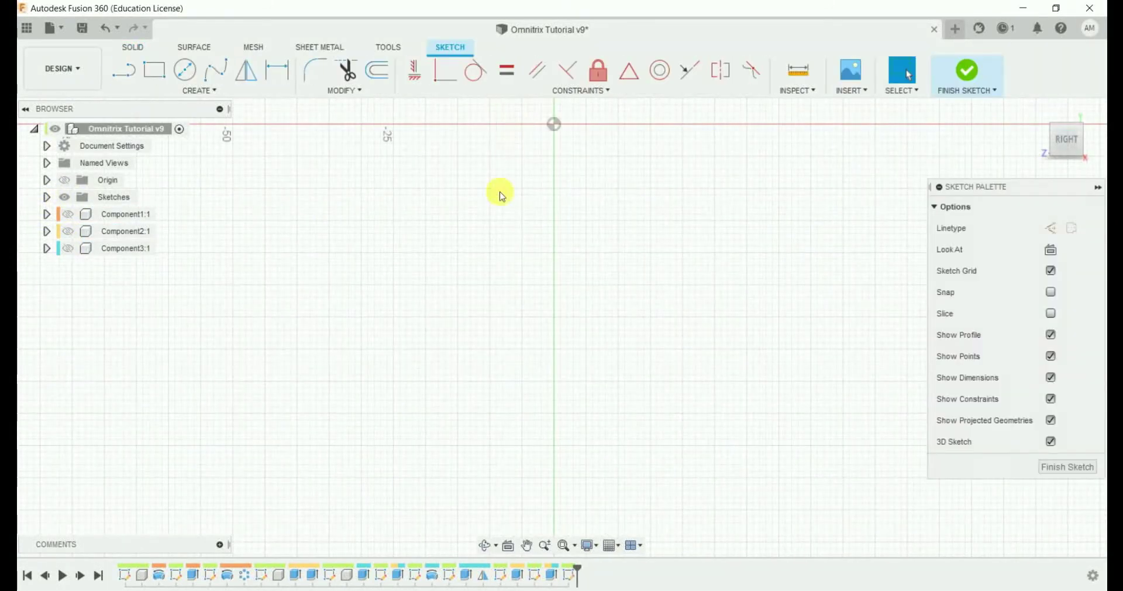
{"action": "left_click", "coordinate": [185, 70]}
{"action": "left_click", "coordinate": [542, 451]}
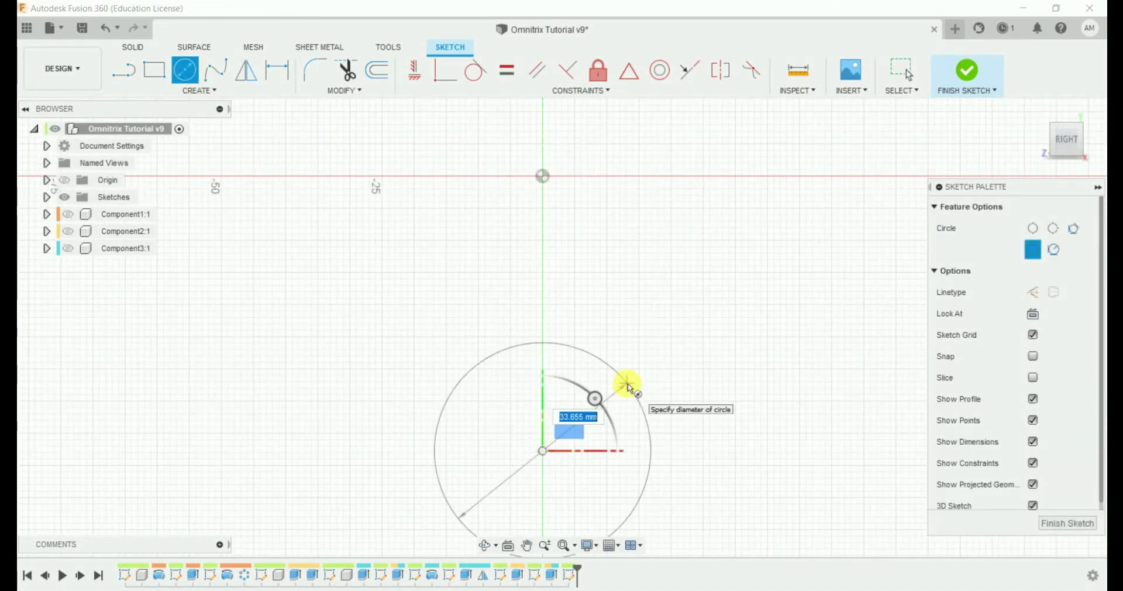
{"action": "key", "text": "Return"}
{"action": "mouse_move", "coordinate": [632, 384]}
{"action": "middle_mouse_down"}
{"action": "mouse_move", "coordinate": [651, 273]}
{"action": "mouse_move", "coordinate": [620, 325]}
{"action": "middle_mouse_up"}
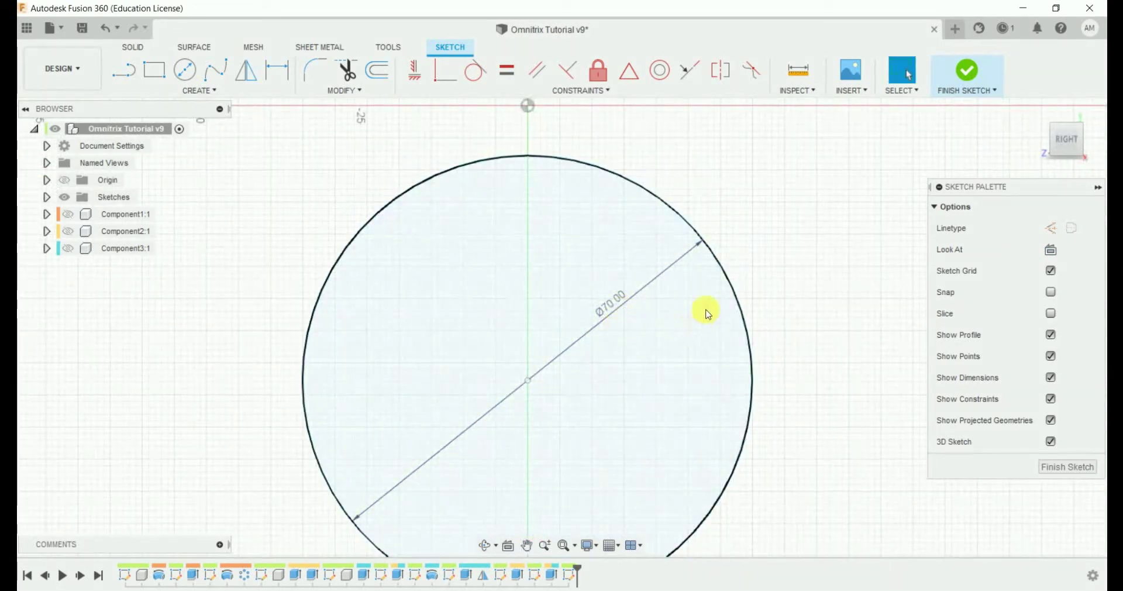
Draw a horizontal chord line across the upper part of the circle.
{"action": "left_click", "coordinate": [374, 71]}
{"action": "key", "text": "Escape"}
{"action": "key", "text": "l"}
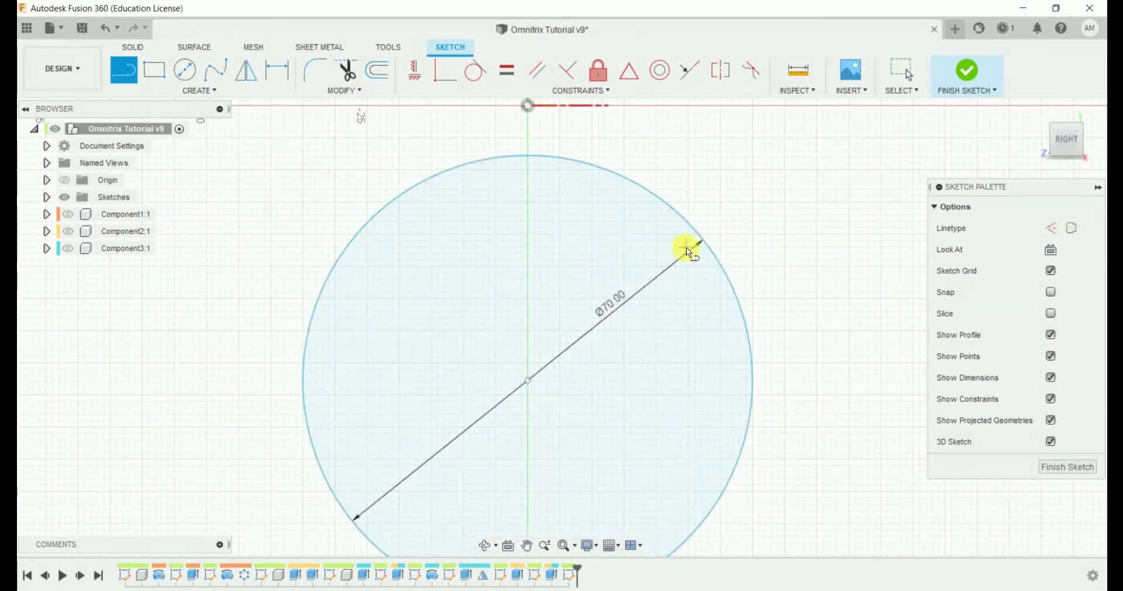
{"action": "left_click", "coordinate": [695, 233]}
{"action": "left_click", "coordinate": [299, 231]}
{"action": "key", "text": "Escape"}
Dimension the chord 21 mm above the circle centre.
{"action": "left_click", "coordinate": [346, 71]}
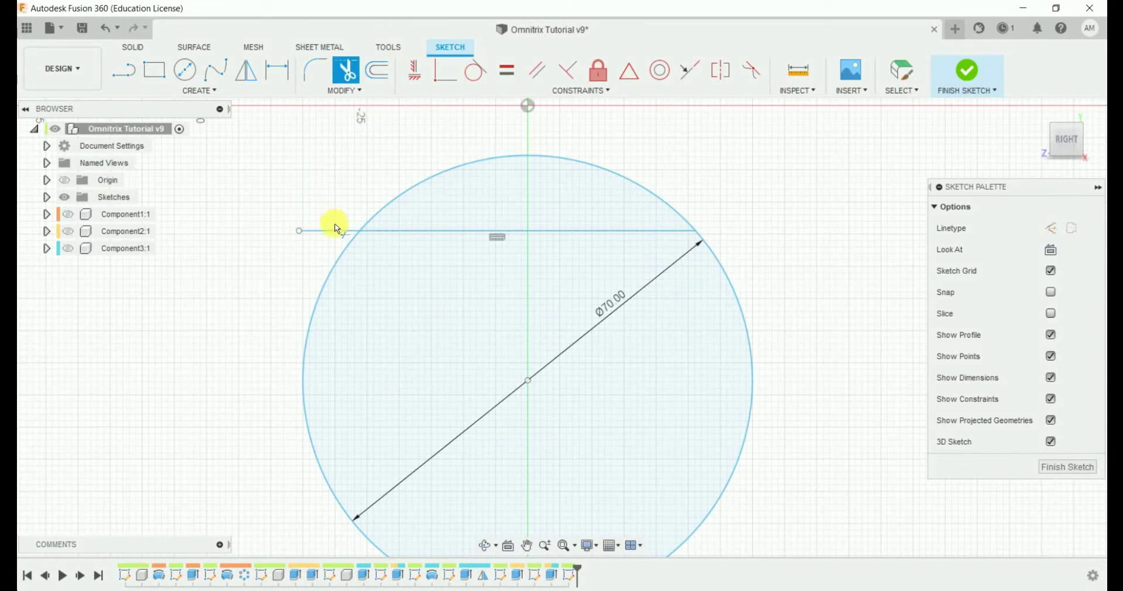
{"action": "key", "text": "Escape"}
{"action": "key", "text": "d"}
{"action": "left_click", "coordinate": [592, 231]}
{"action": "left_click", "coordinate": [528, 380]}
{"action": "left_click", "coordinate": [832, 319]}
{"action": "key", "text": "Return"}
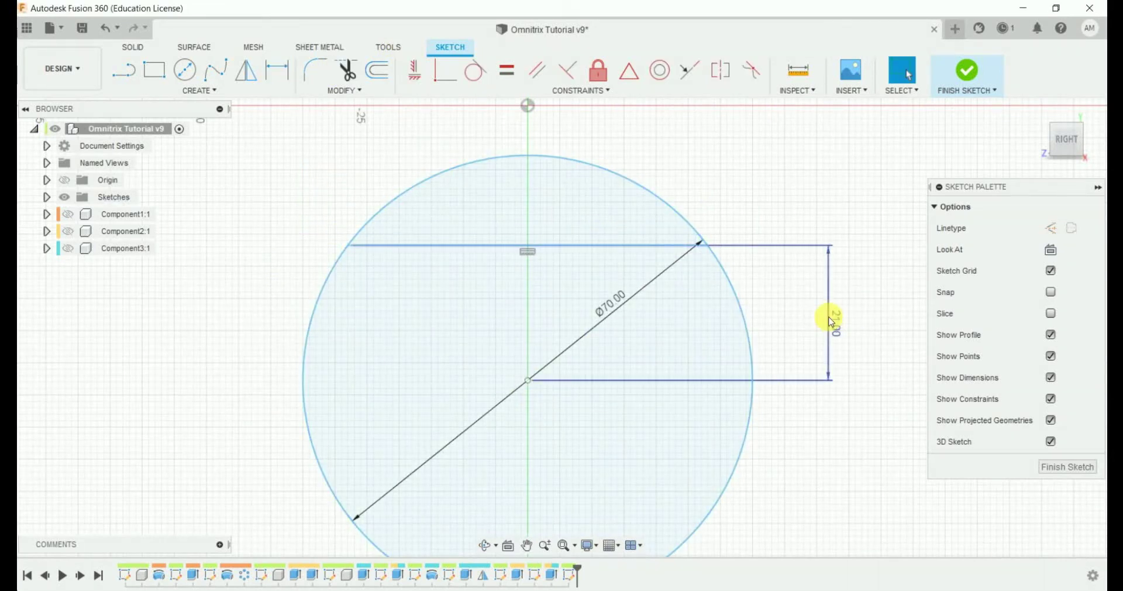
Trim away the circle arc above the chord.
{"action": "left_click", "coordinate": [346, 70]}
{"action": "left_click", "coordinate": [484, 170]}
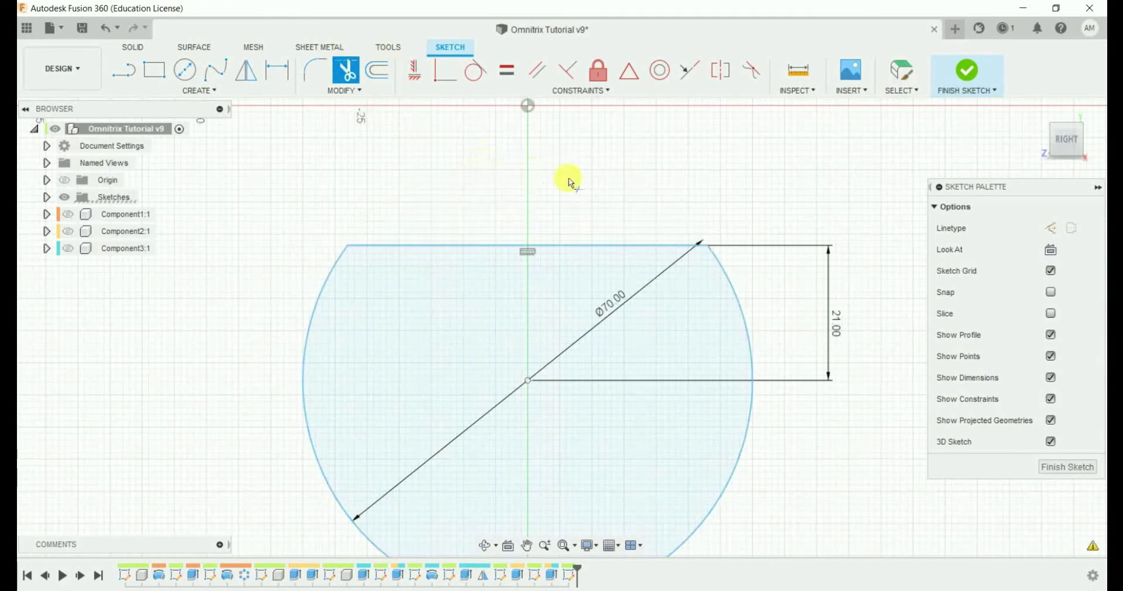
{"action": "key", "text": "Escape"}
Fillet both top corners of the flattened circle with a 7 mm radius.
{"action": "left_click", "coordinate": [331, 268]}
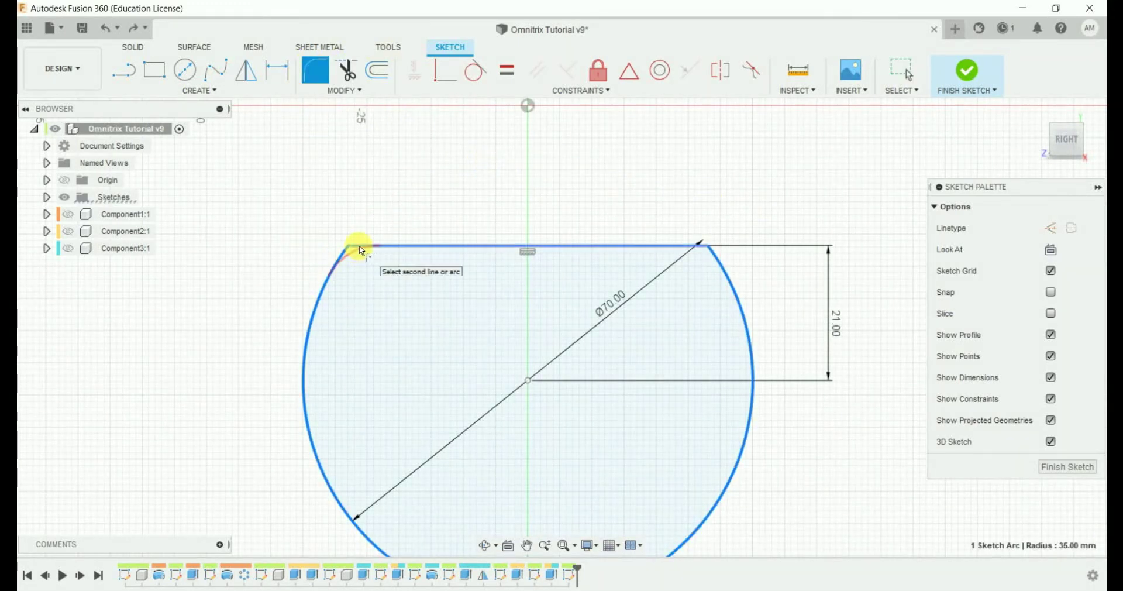
{"action": "left_click", "coordinate": [358, 259]}
{"action": "type", "text": "7"}
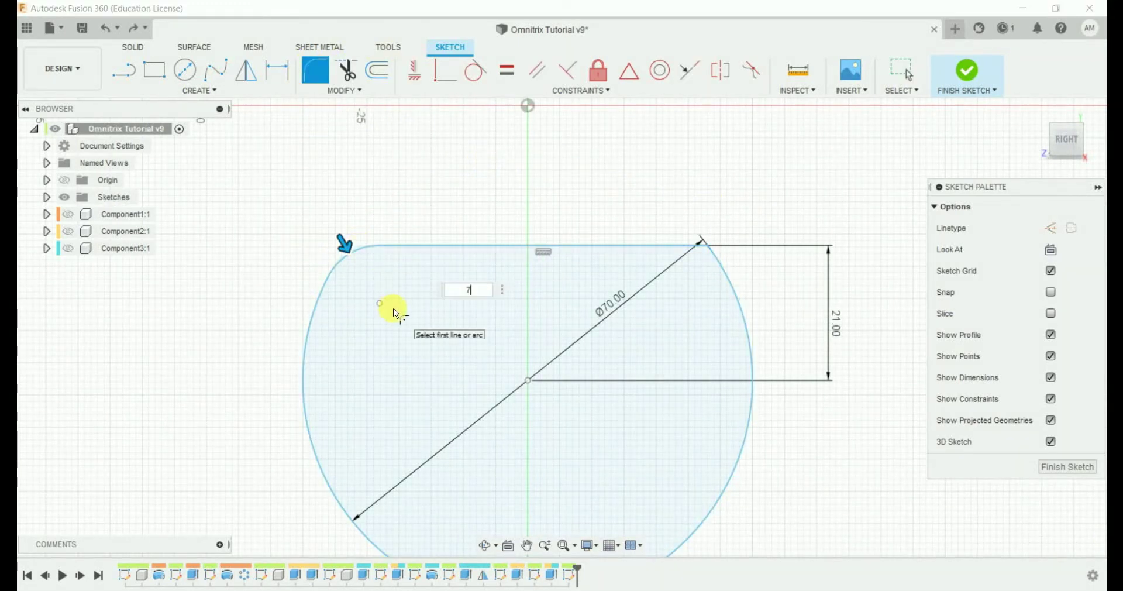
{"action": "key", "text": "Return"}
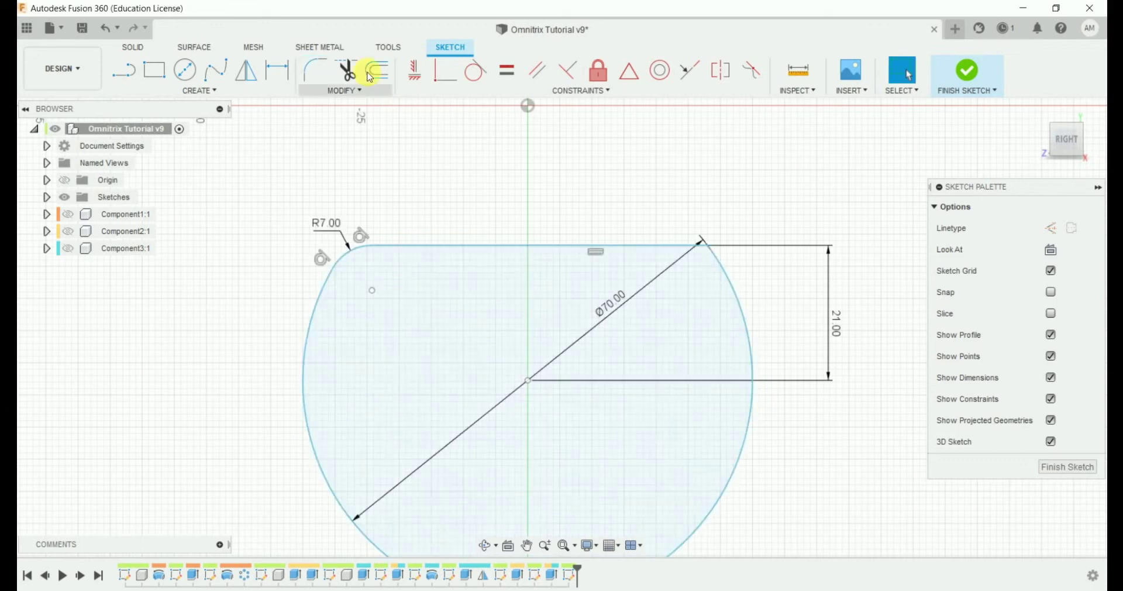
{"action": "left_click", "coordinate": [662, 254]}
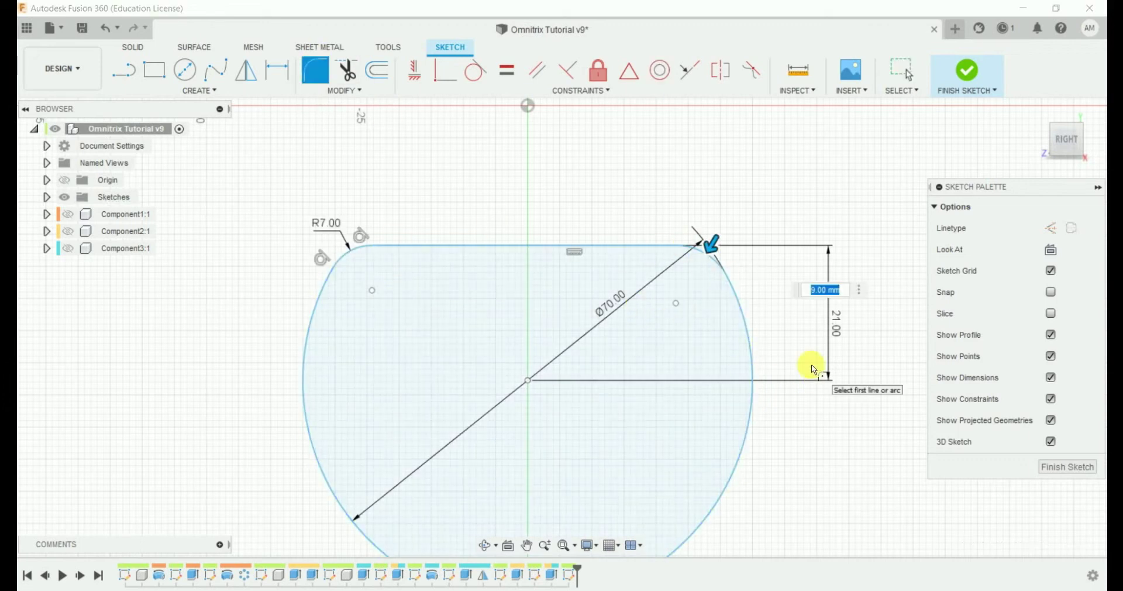
{"action": "key", "text": "Return"}
Offset the outline and add a short trimmed line above the top edge.
{"action": "left_click", "coordinate": [381, 79]}
{"action": "left_click", "coordinate": [430, 247]}
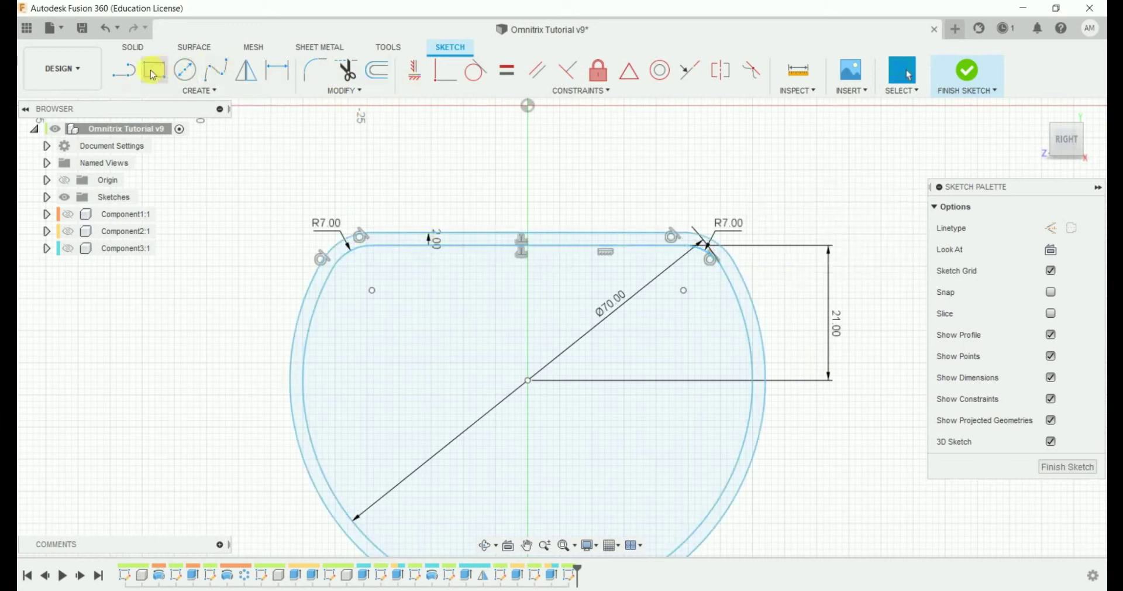
{"action": "left_click", "coordinate": [415, 190]}
{"action": "key", "text": "Escape"}
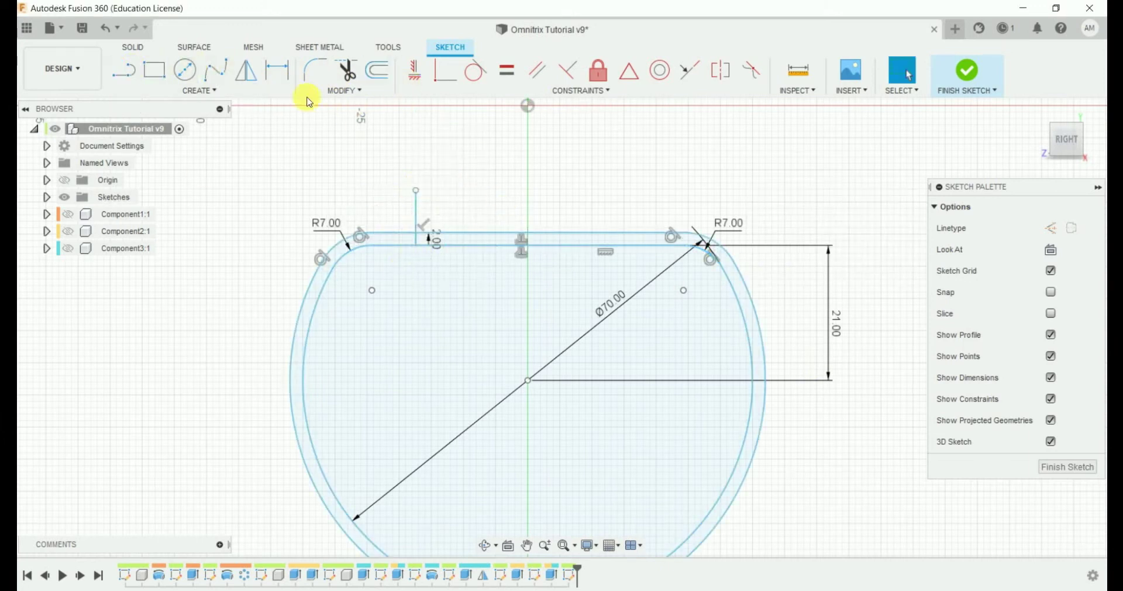
{"action": "left_click", "coordinate": [419, 212]}
{"action": "key", "text": "Escape"}
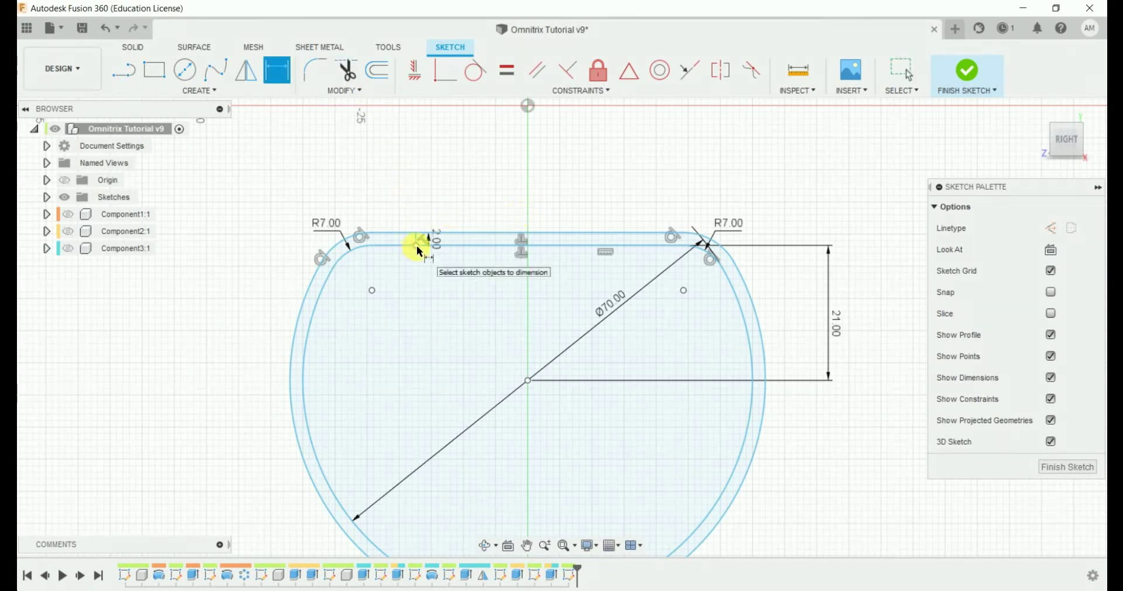
Dimension the short line 23 mm horizontally from the centre axis.
{"action": "left_click", "coordinate": [525, 384]}
{"action": "left_click", "coordinate": [416, 244]}
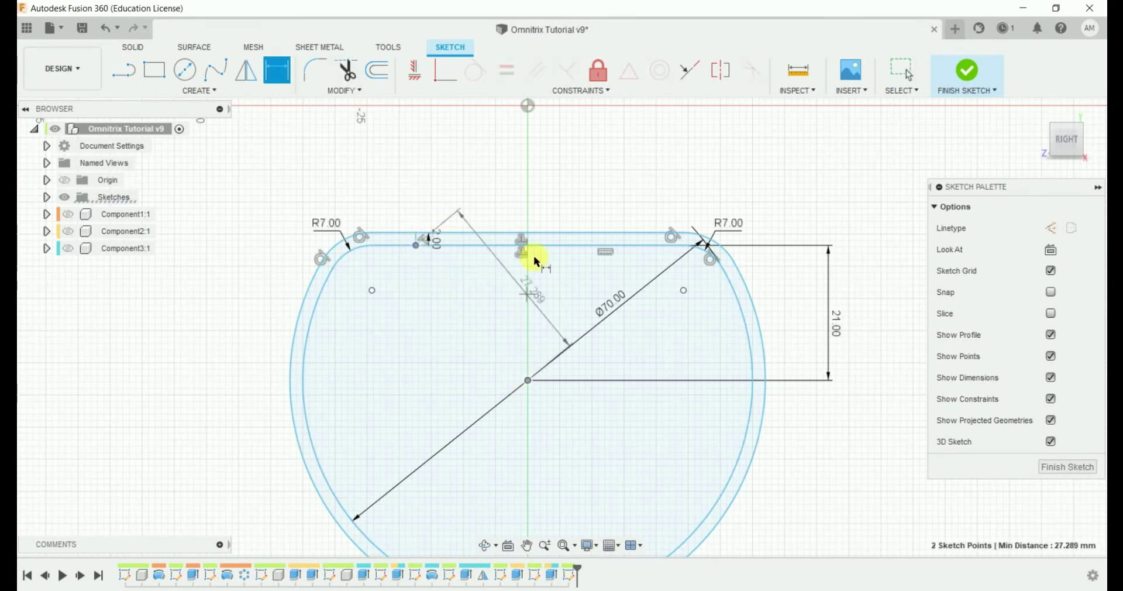
{"action": "left_click", "coordinate": [483, 199]}
{"action": "type", "text": "3"}
{"action": "key", "text": "Return"}
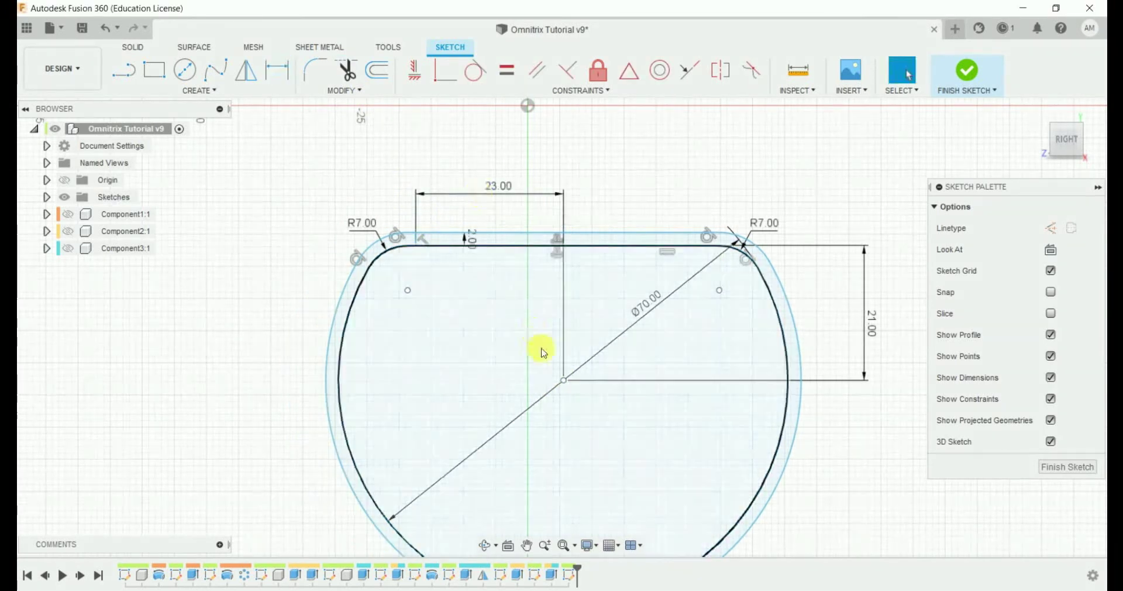
{"action": "scroll", "coordinate": [534, 375], "scroll_direction": "down", "scroll_amount": 2}
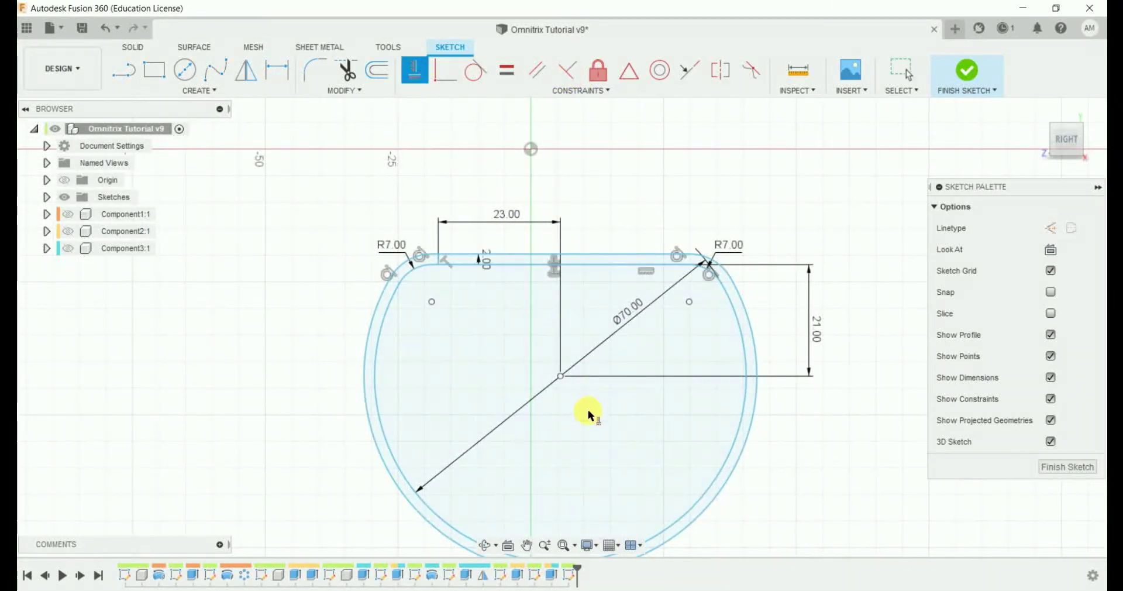
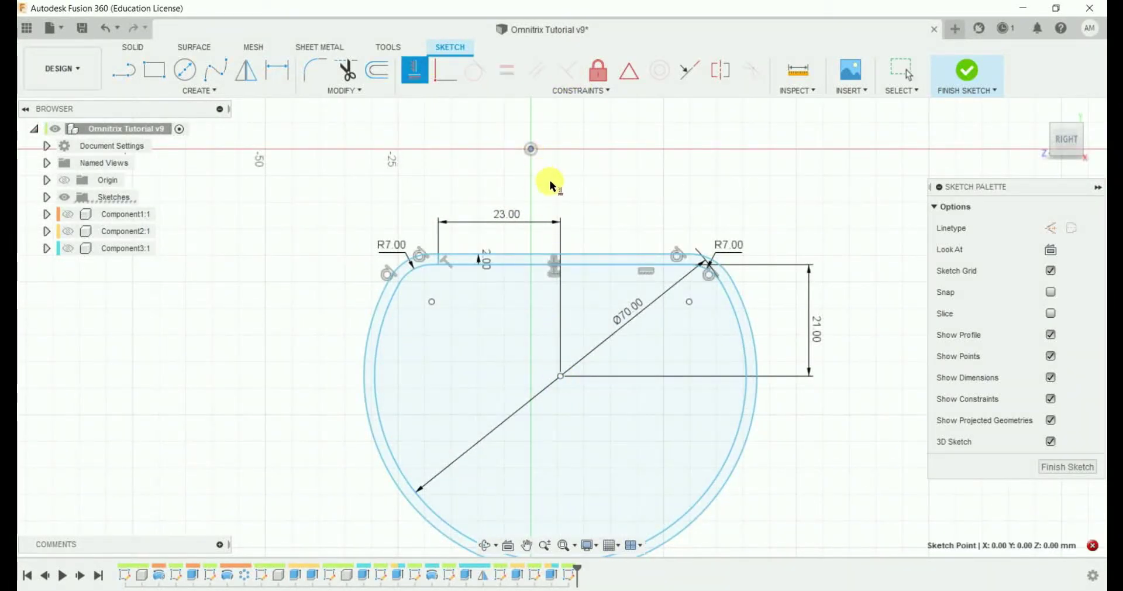
Dimension the right-side gap of the band at 23 mm horizontally.
{"action": "left_click", "coordinate": [557, 365]}
{"action": "key", "text": "Escape"}
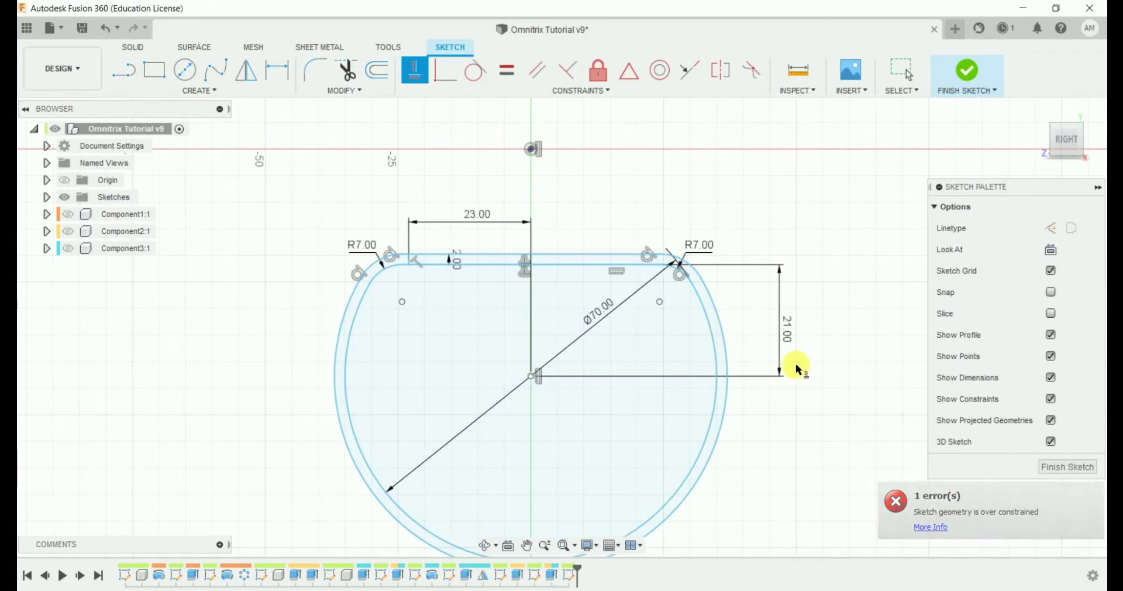
{"action": "scroll", "coordinate": [805, 403], "scroll_direction": "down", "scroll_amount": 1}
{"action": "middle_click_drag", "start_coordinate": [813, 363], "coordinate": [776, 353]}
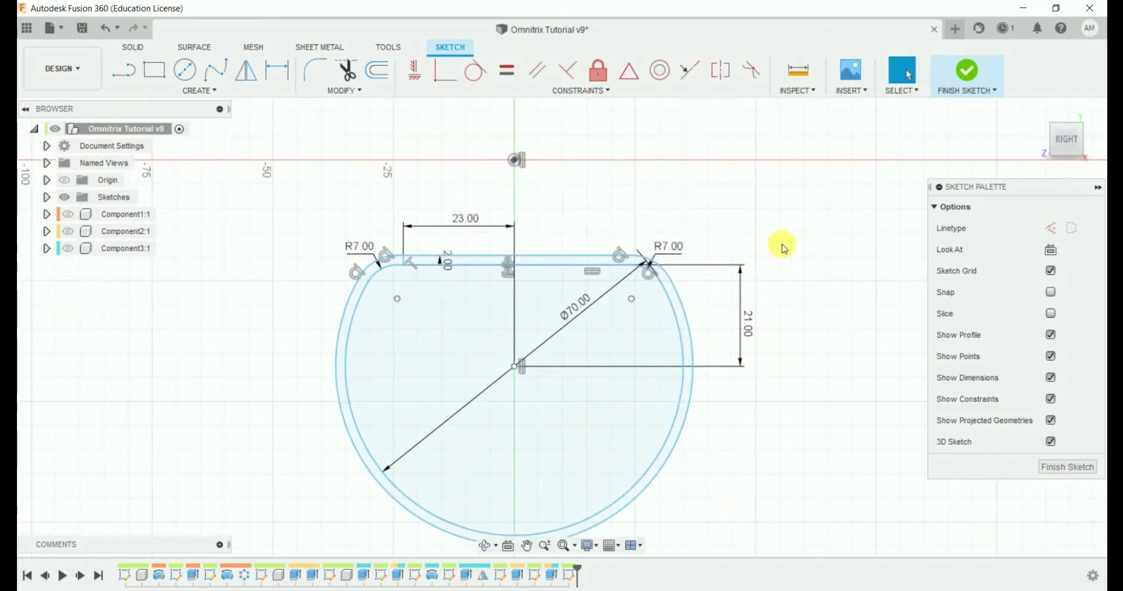
{"action": "scroll", "coordinate": [594, 250], "scroll_direction": "up", "scroll_amount": 2}
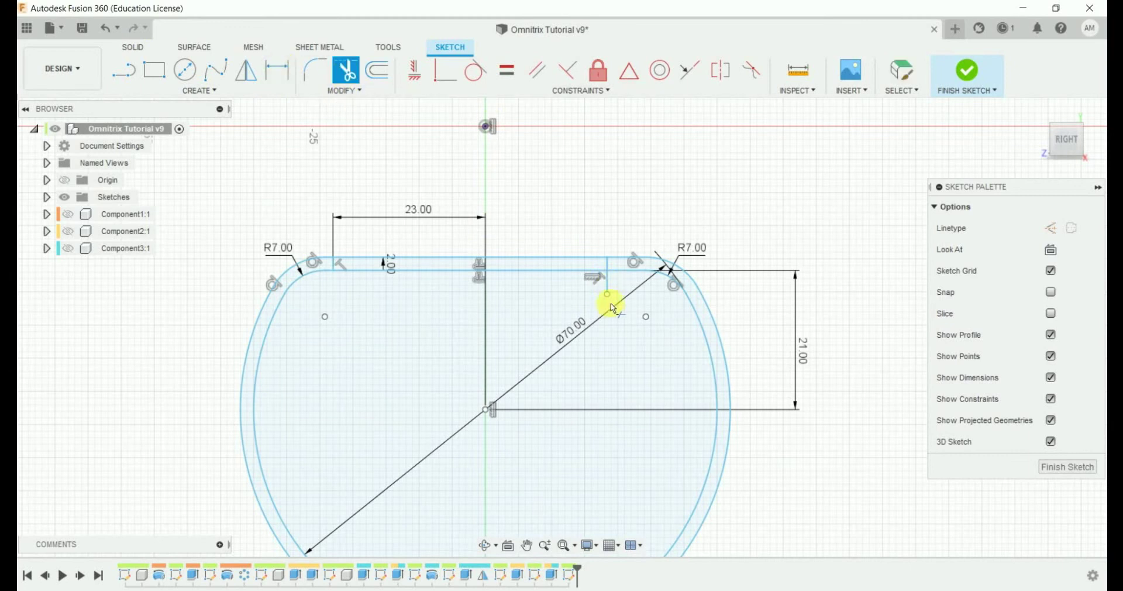
{"action": "left_click", "coordinate": [491, 411]}
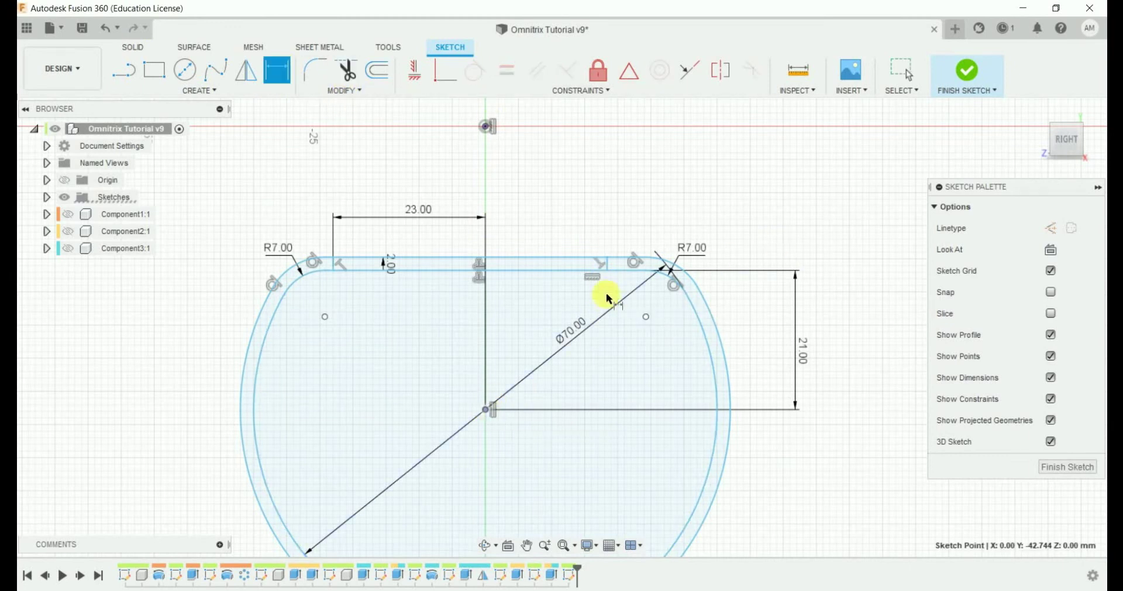
{"action": "left_click", "coordinate": [595, 242]}
{"action": "left_click", "coordinate": [550, 199]}
{"action": "key", "text": "Return"}
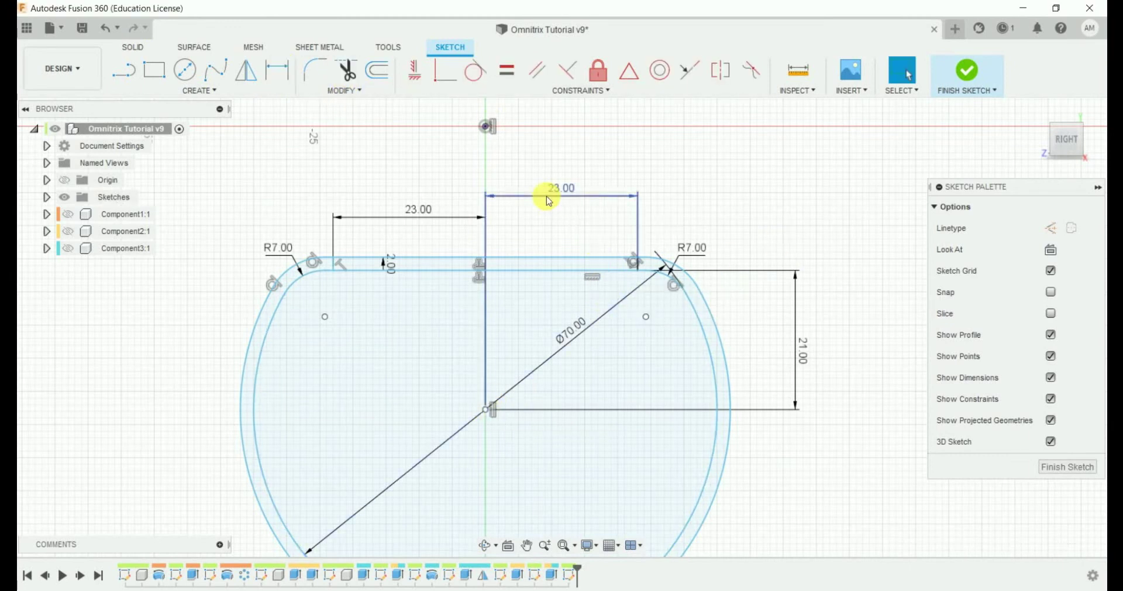
Trim the band's top segment, place the gap line 1 mm below the origin, and finish the sketch.
{"action": "left_click", "coordinate": [413, 273]}
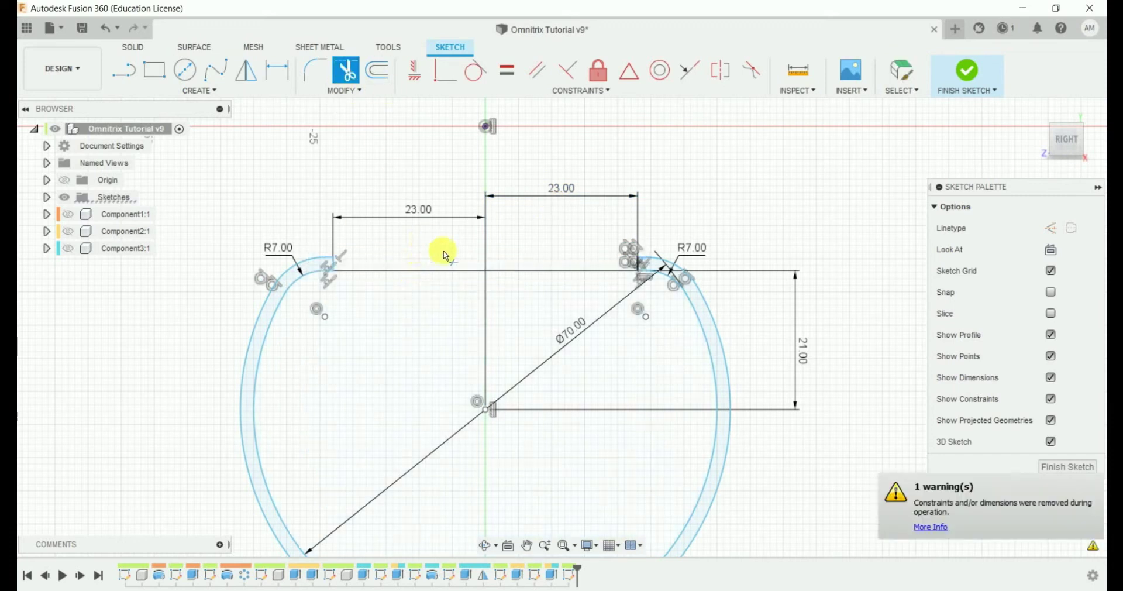
{"action": "key", "text": "Escape"}
{"action": "left_click", "coordinate": [362, 266]}
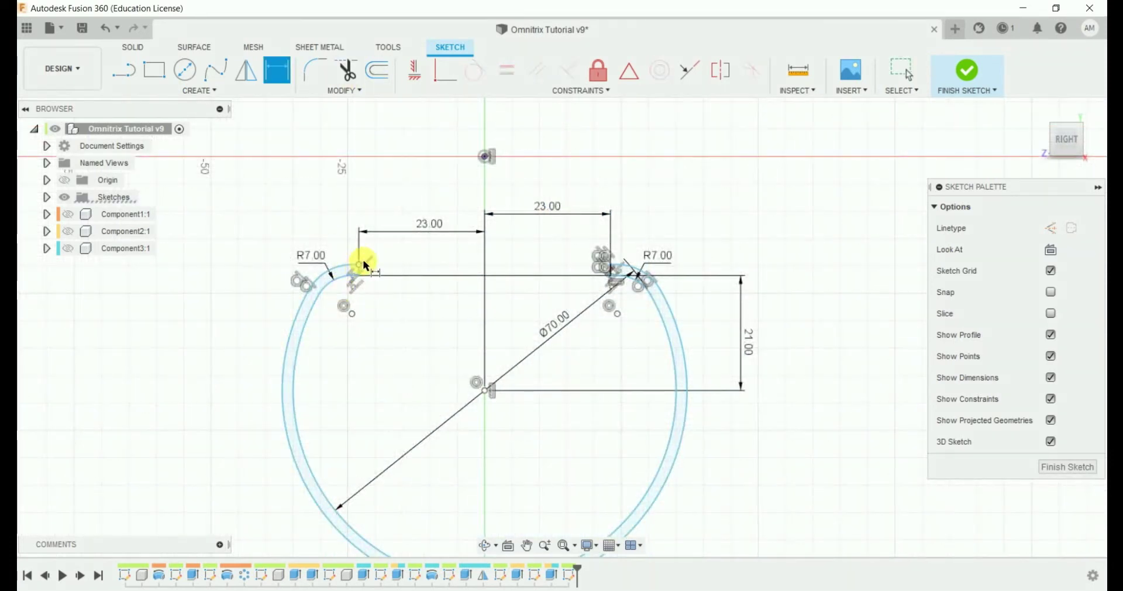
{"action": "left_click", "coordinate": [489, 156]}
{"action": "left_click", "coordinate": [720, 205]}
{"action": "type", "text": "1"}
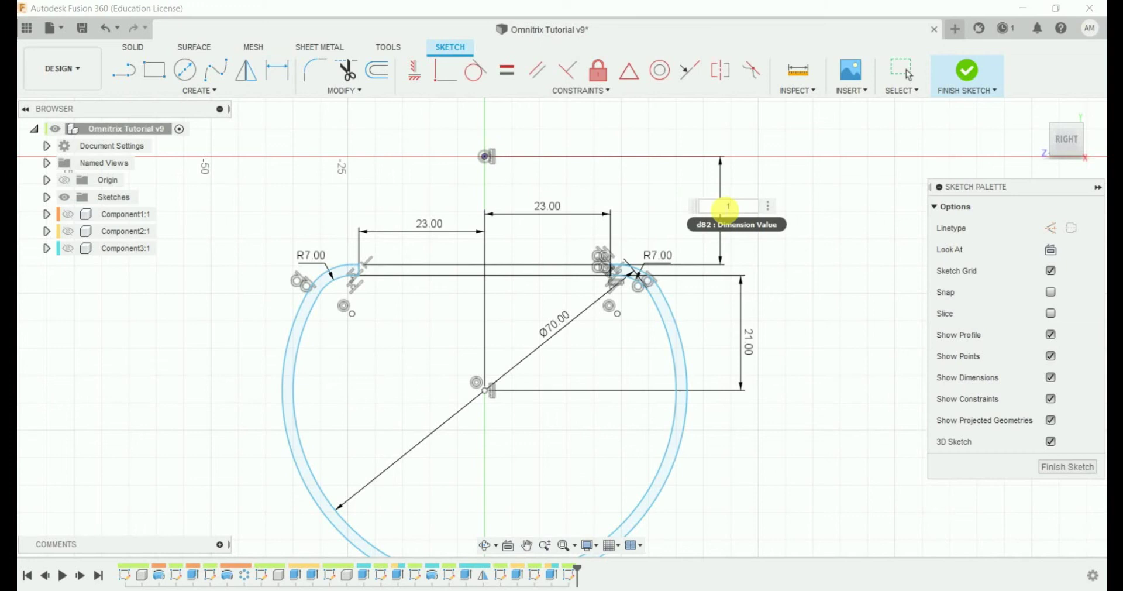
{"action": "key", "text": "Return"}
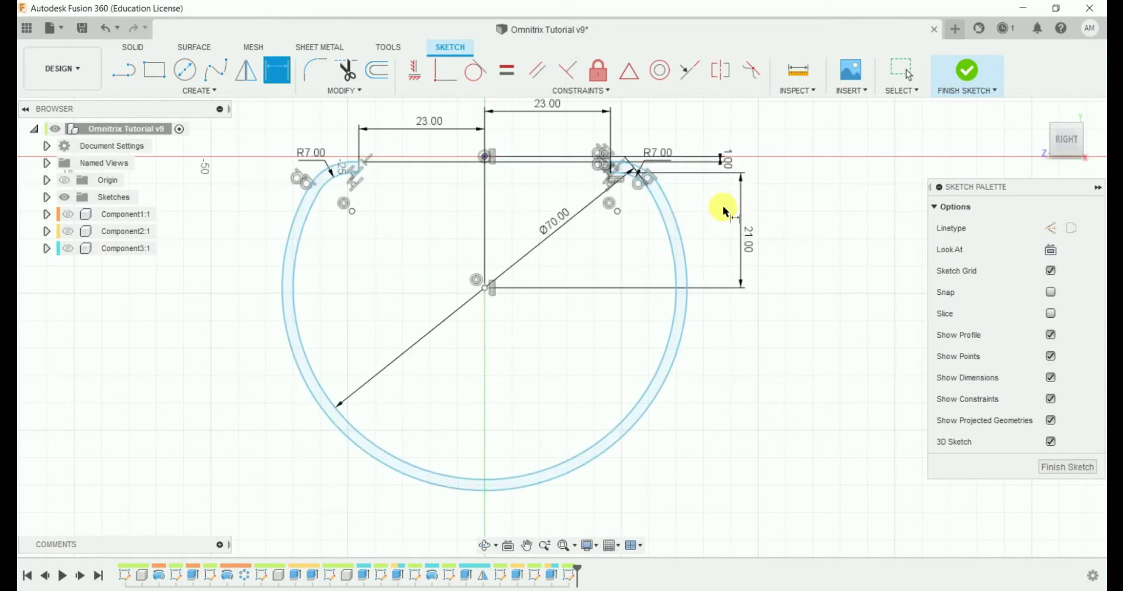
{"action": "scroll", "coordinate": [773, 333], "scroll_direction": "down", "scroll_amount": 1}
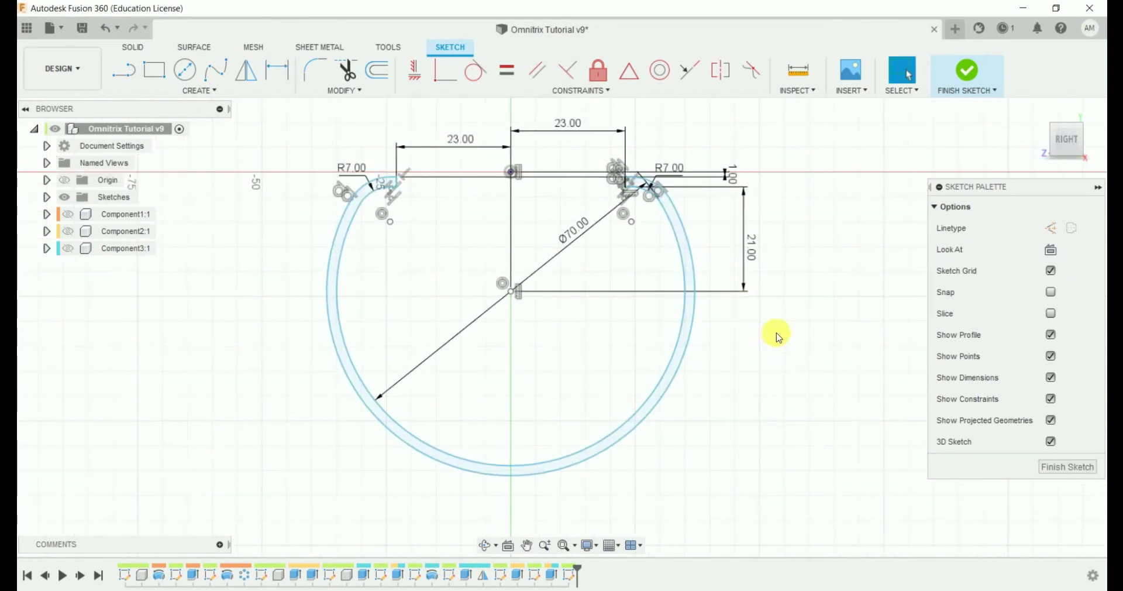
{"action": "left_click", "coordinate": [1042, 468]}
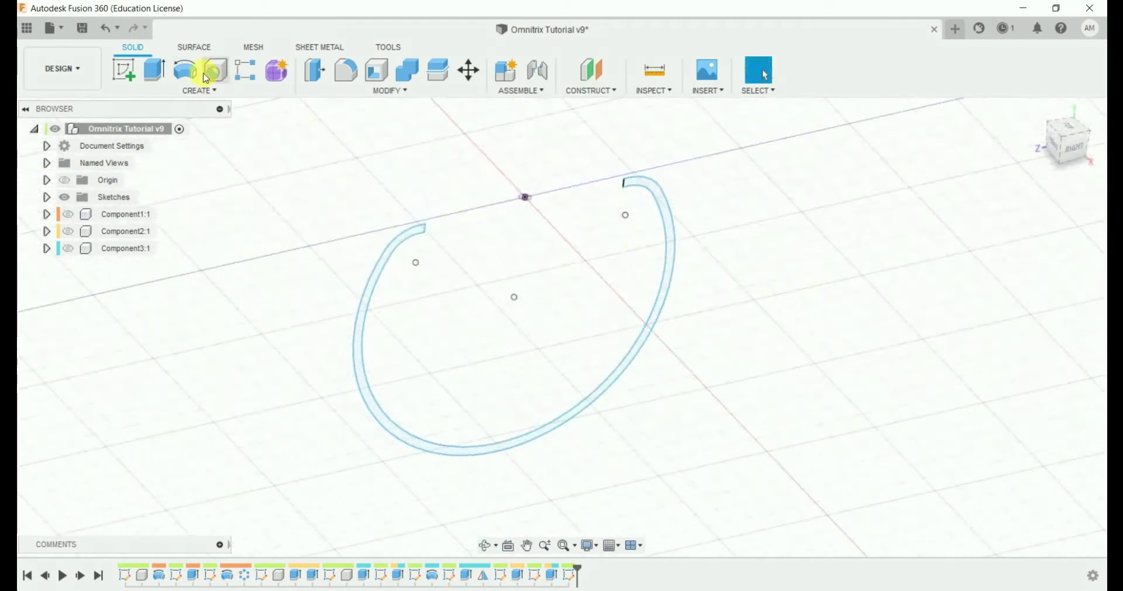
Extrude the band profile symmetrically, 12 mm whole length, as a new component.
{"action": "left_click", "coordinate": [154, 70]}
{"action": "left_click", "coordinate": [1031, 270]}
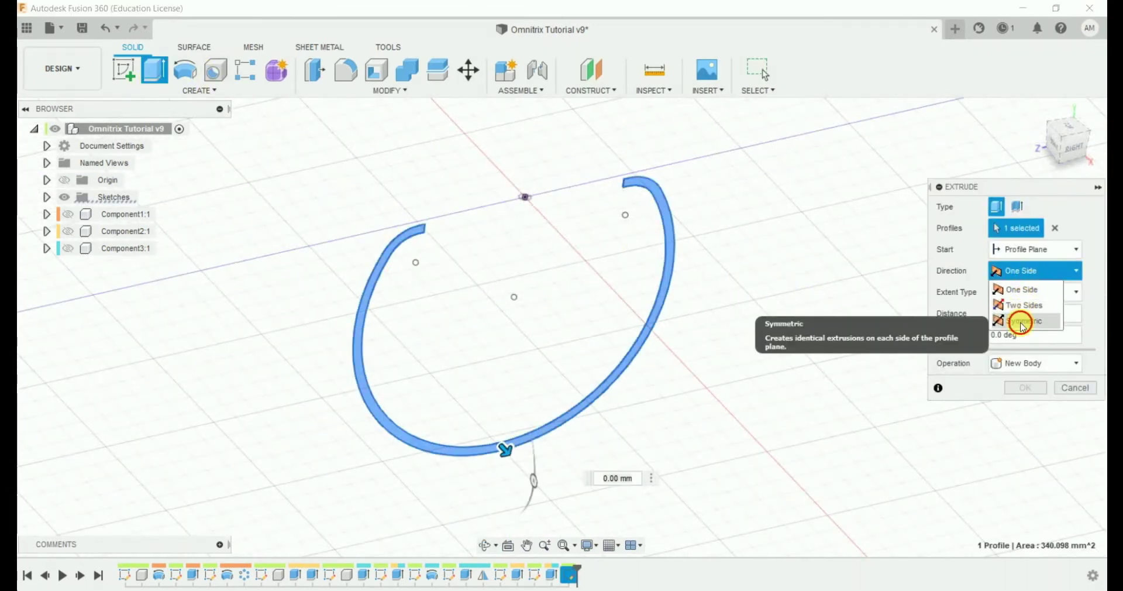
{"action": "left_click", "coordinate": [1009, 386]}
{"action": "type", "text": "12"}
{"action": "left_click", "coordinate": [1022, 313]}
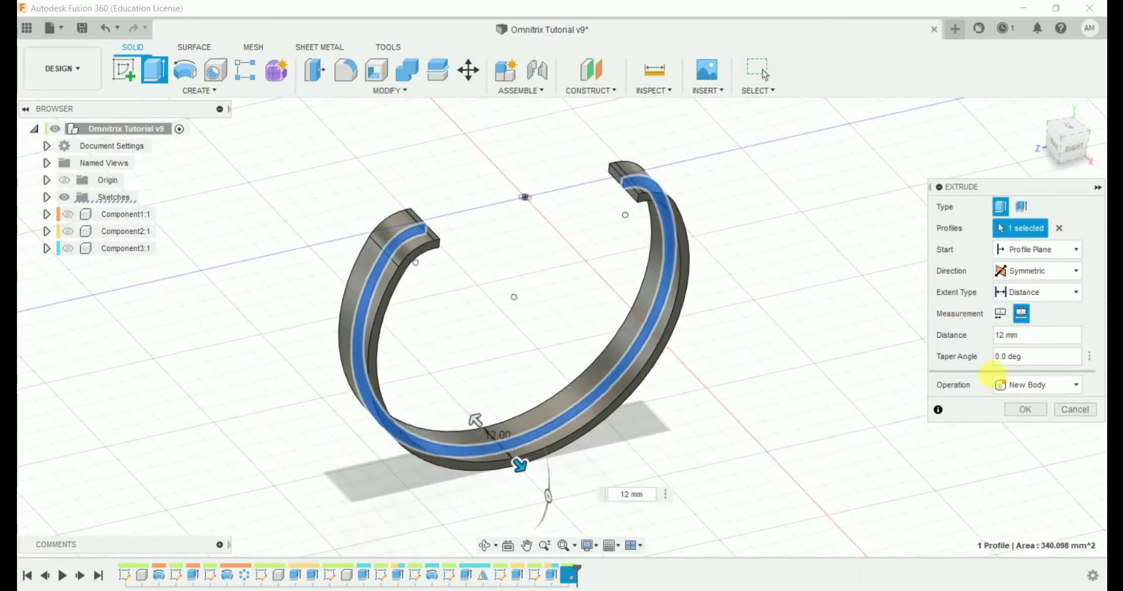
{"action": "left_click", "coordinate": [1037, 384]}
{"action": "left_click", "coordinate": [1027, 465]}
{"action": "left_click", "coordinate": [1024, 409]}
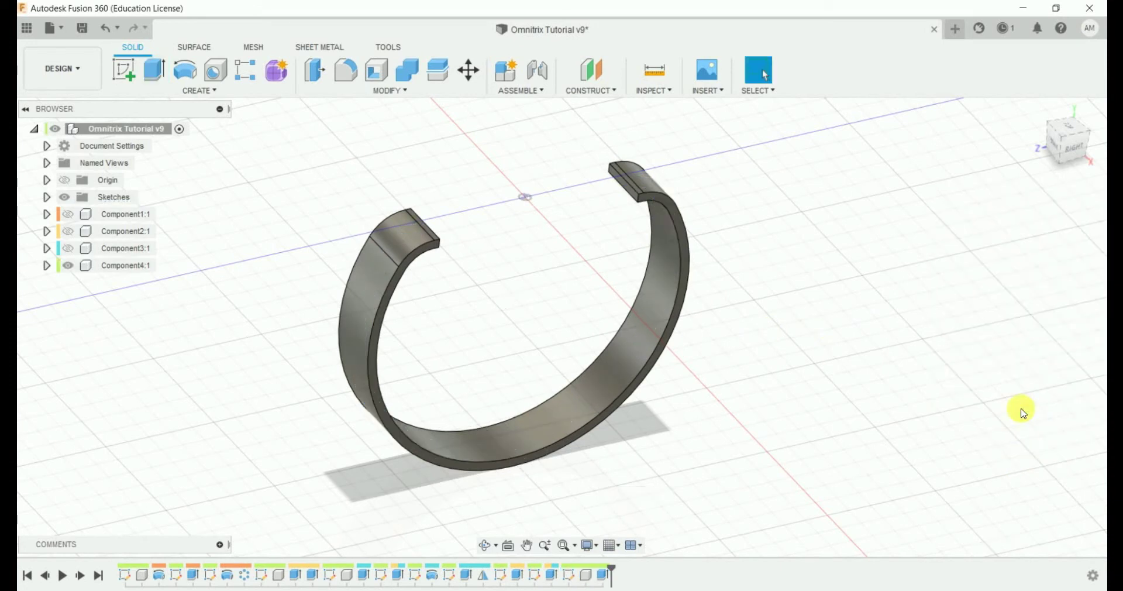
Inspect the band alongside Component3's watch-face parts, then hide Component3 and reopen the band sketch.
{"action": "left_click", "coordinate": [68, 248]}
{"action": "mouse_move", "coordinate": [421, 281]}
{"action": "middle_mouse_down", "text": "shift"}
{"action": "mouse_move", "coordinate": [572, 226]}
{"action": "mouse_move", "coordinate": [402, 346]}
{"action": "mouse_move", "coordinate": [400, 372]}
{"action": "mouse_move", "coordinate": [334, 350]}
{"action": "mouse_move", "coordinate": [439, 328]}
{"action": "mouse_move", "coordinate": [583, 321]}
{"action": "mouse_move", "coordinate": [556, 346]}
{"action": "mouse_move", "coordinate": [372, 355]}
{"action": "middle_mouse_up", "text": "shift"}
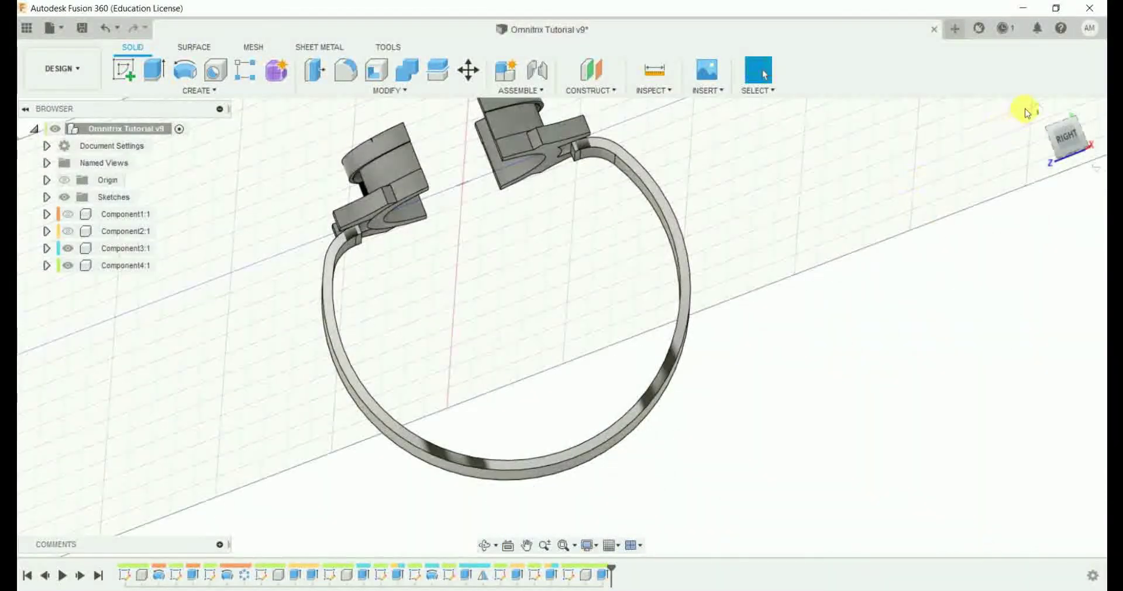
{"action": "left_click", "coordinate": [1028, 113]}
{"action": "mouse_move", "coordinate": [933, 245]}
{"action": "middle_mouse_down", "text": "shift"}
{"action": "mouse_move", "coordinate": [620, 341]}
{"action": "mouse_move", "coordinate": [630, 364]}
{"action": "mouse_move", "coordinate": [656, 336]}
{"action": "mouse_move", "coordinate": [622, 306]}
{"action": "middle_mouse_up", "text": "shift"}
{"action": "left_click", "coordinate": [1028, 113]}
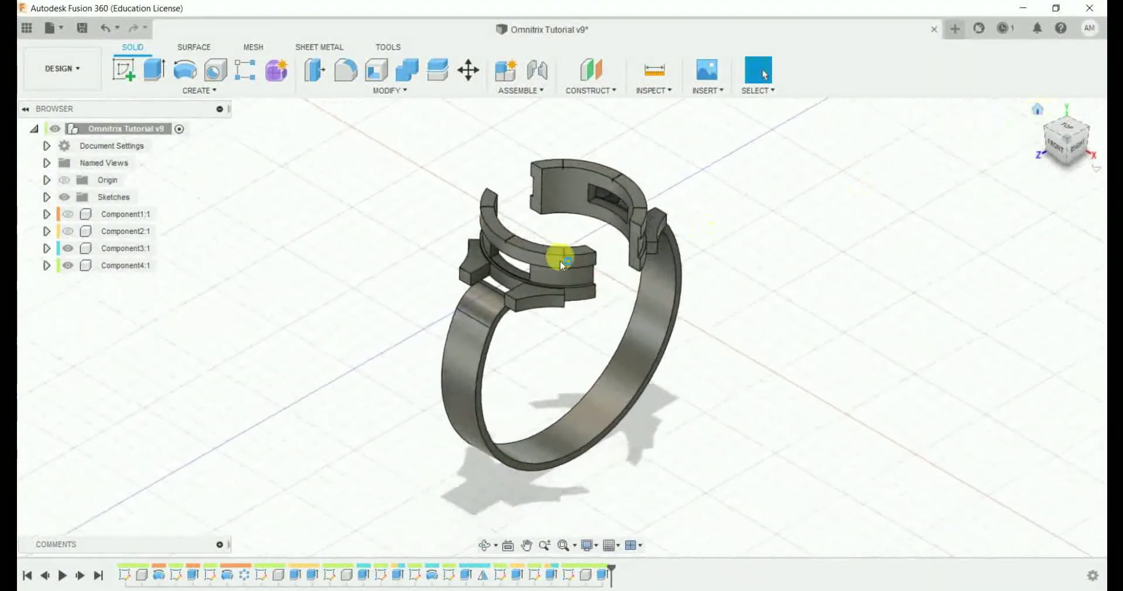
{"action": "left_click", "coordinate": [68, 248]}
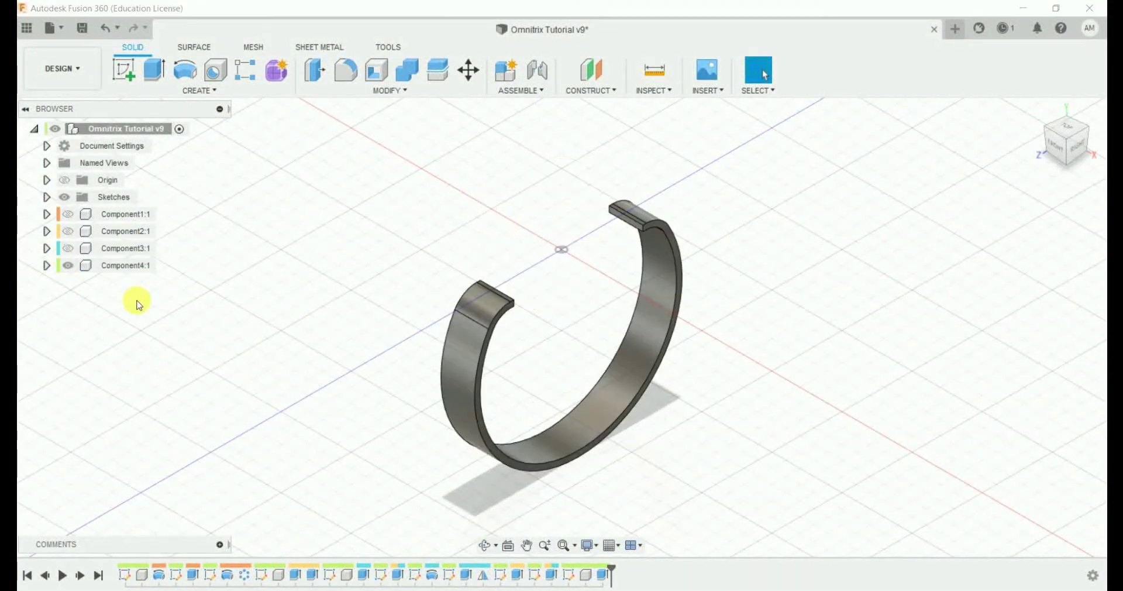
{"action": "double_click", "coordinate": [585, 577]}
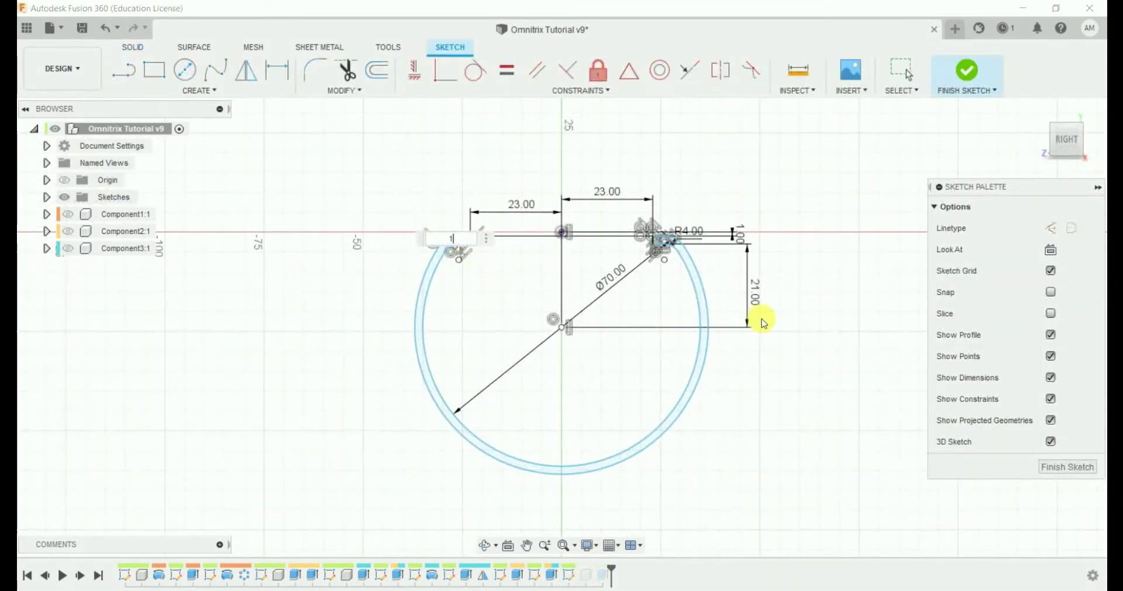
Round the band corner with a 1 mm fillet and finish the sketch.
{"action": "key", "text": "Return"}
{"action": "left_click", "coordinate": [964, 84]}
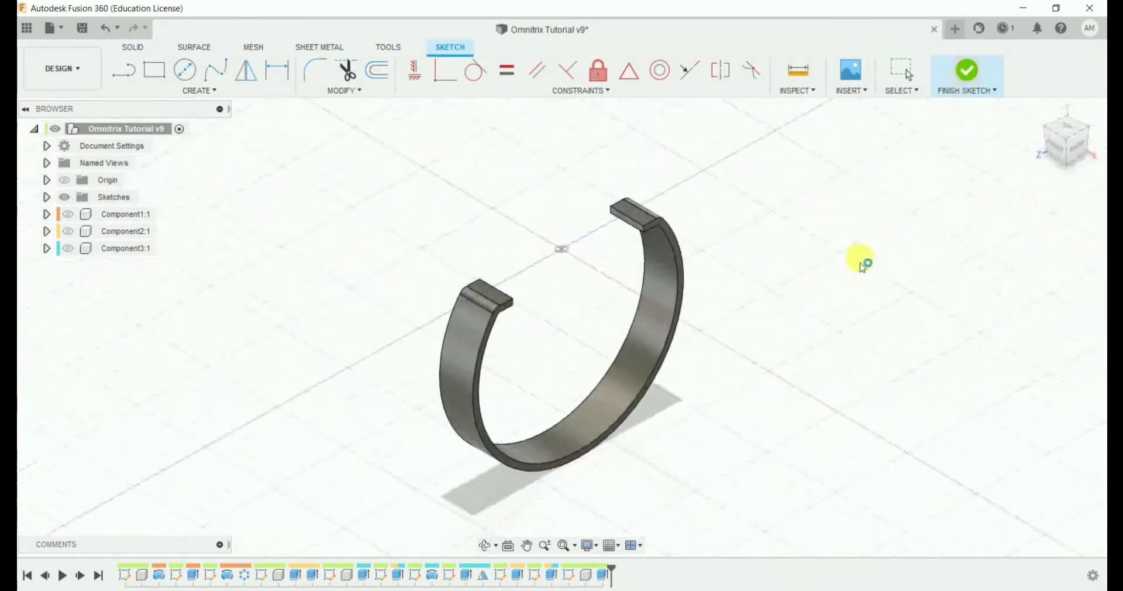
{"action": "middle_click_drag", "start_coordinate": [796, 314], "coordinate": [743, 297], "text": "shift"}
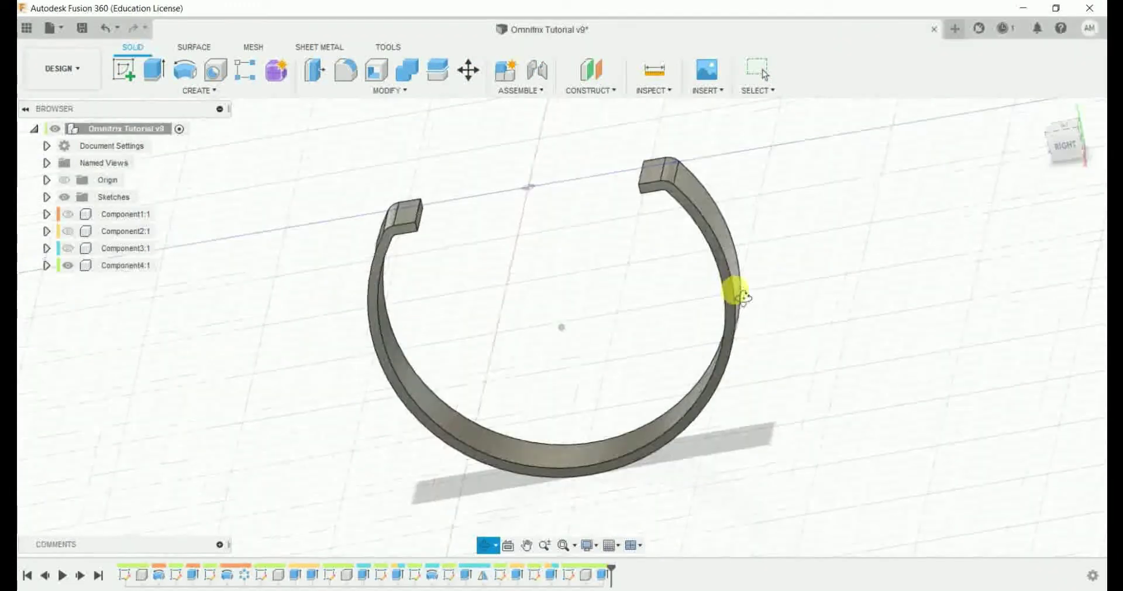
{"action": "scroll", "coordinate": [364, 227], "scroll_direction": "up", "scroll_amount": 3}
Start a sketch on the band's inner face and offset the band outline by 1 mm.
{"action": "left_click", "coordinate": [433, 235]}
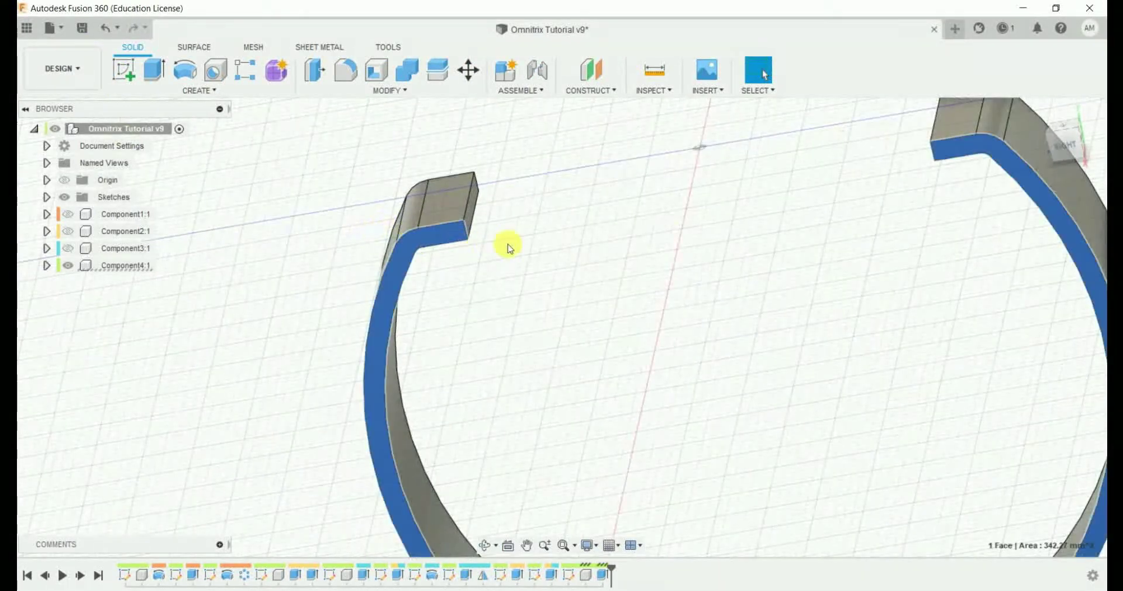
{"action": "left_click", "coordinate": [121, 69]}
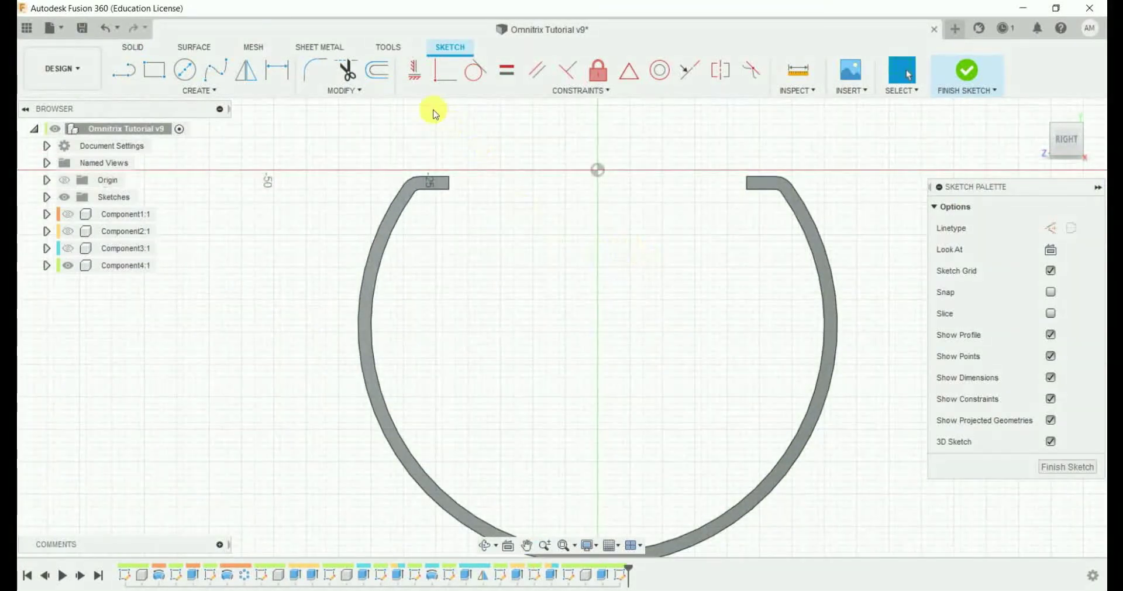
{"action": "left_click", "coordinate": [377, 70]}
{"action": "left_click", "coordinate": [429, 177]}
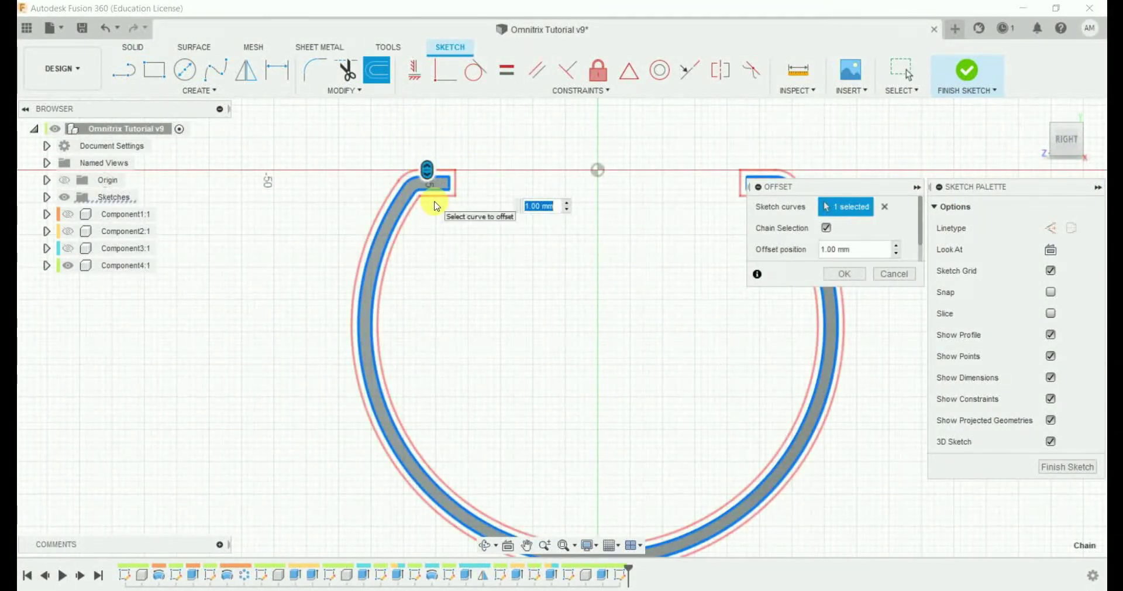
{"action": "key", "text": "Return"}
{"action": "scroll", "coordinate": [428, 184], "scroll_direction": "up", "scroll_amount": 5}
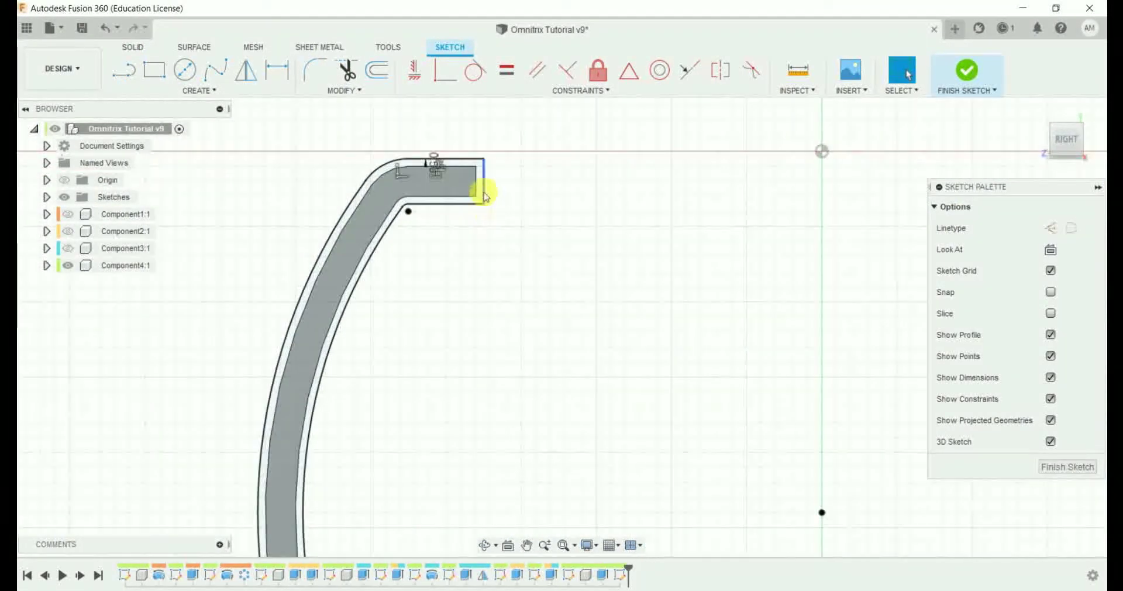
{"action": "scroll", "coordinate": [469, 253], "scroll_direction": "down", "scroll_amount": 2}
{"action": "scroll", "coordinate": [470, 254], "scroll_direction": "down", "scroll_amount": 1}
{"action": "scroll", "coordinate": [831, 214], "scroll_direction": "up", "scroll_amount": 1}
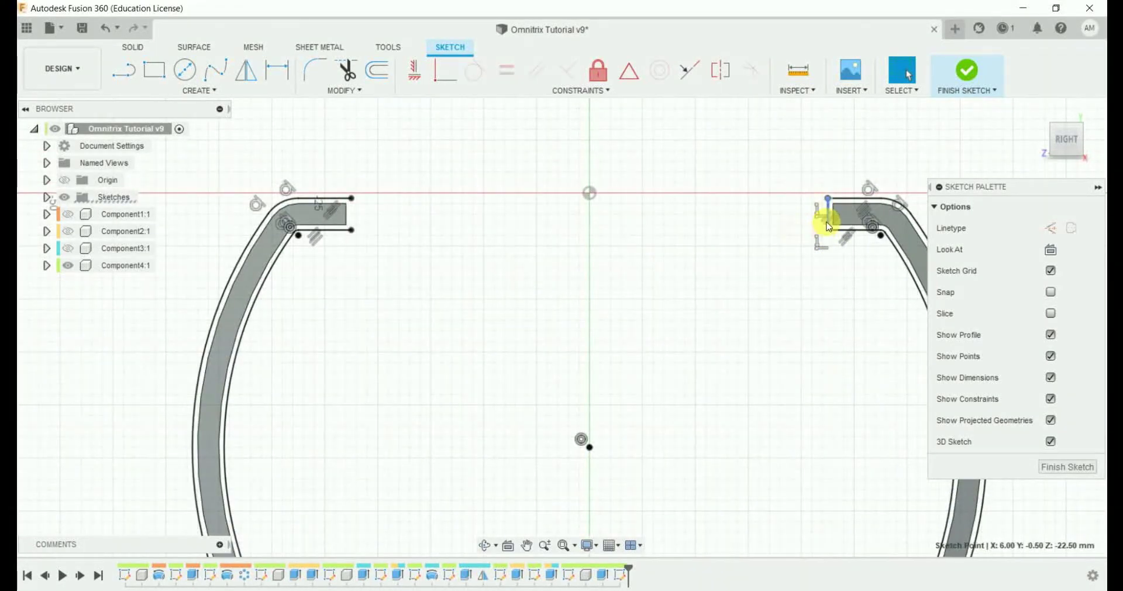
Delete the offset curves at the band's right and left ends.
{"action": "left_click_drag", "start_coordinate": [810, 225], "coordinate": [883, 282]}
{"action": "key", "text": "Delete"}
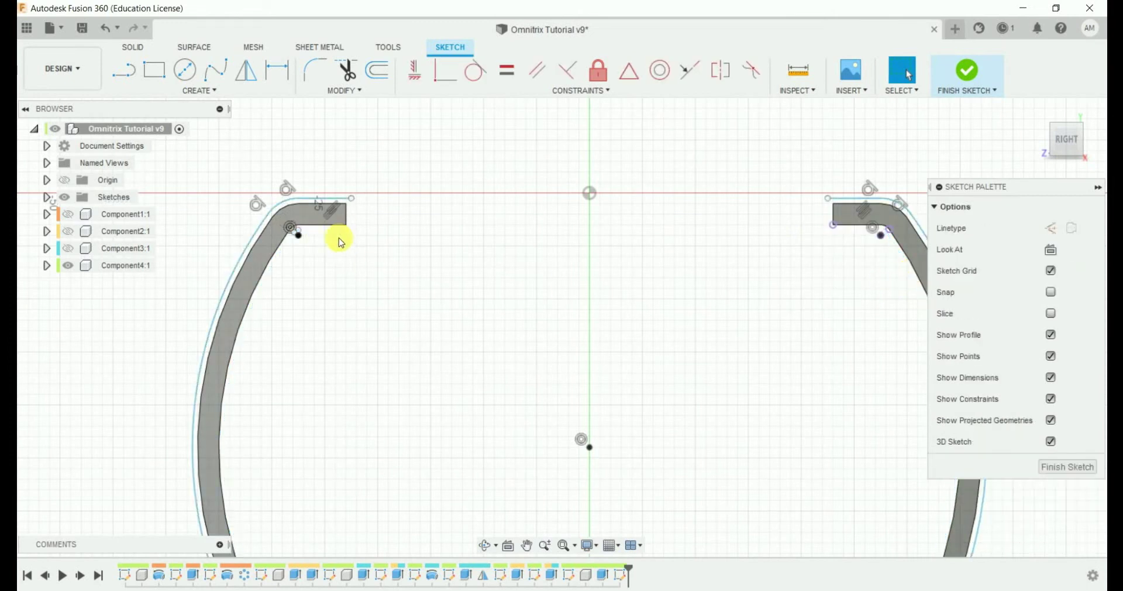
{"action": "left_click_drag", "start_coordinate": [296, 228], "coordinate": [297, 229]}
{"action": "key", "text": "Delete"}
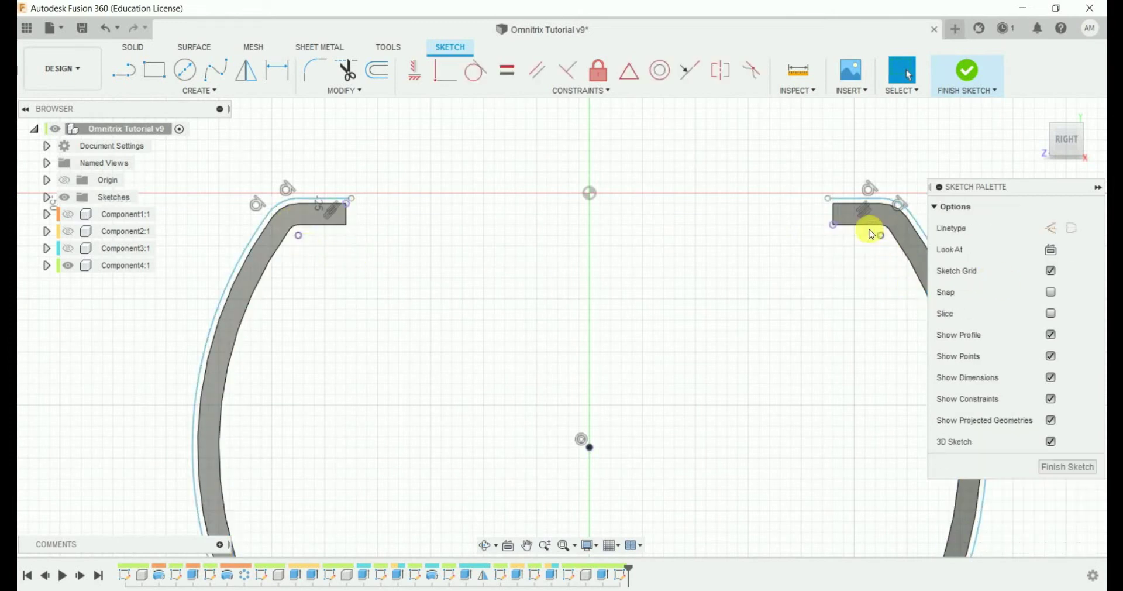
{"action": "scroll", "coordinate": [322, 218], "scroll_direction": "up", "scroll_amount": 2}
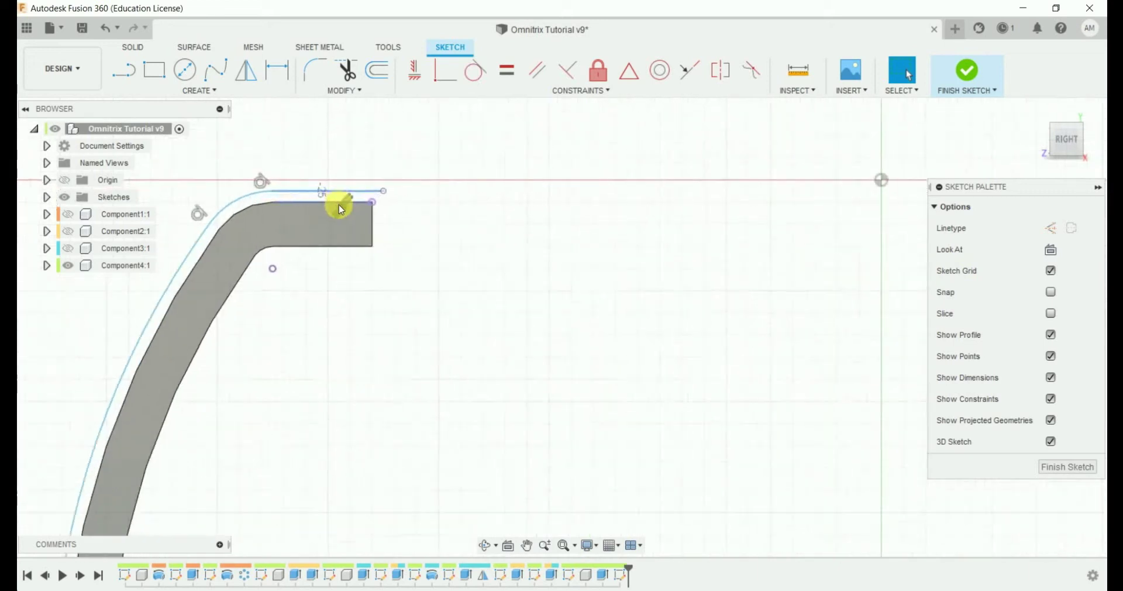
{"action": "scroll", "coordinate": [489, 223], "scroll_direction": "down", "scroll_amount": 2}
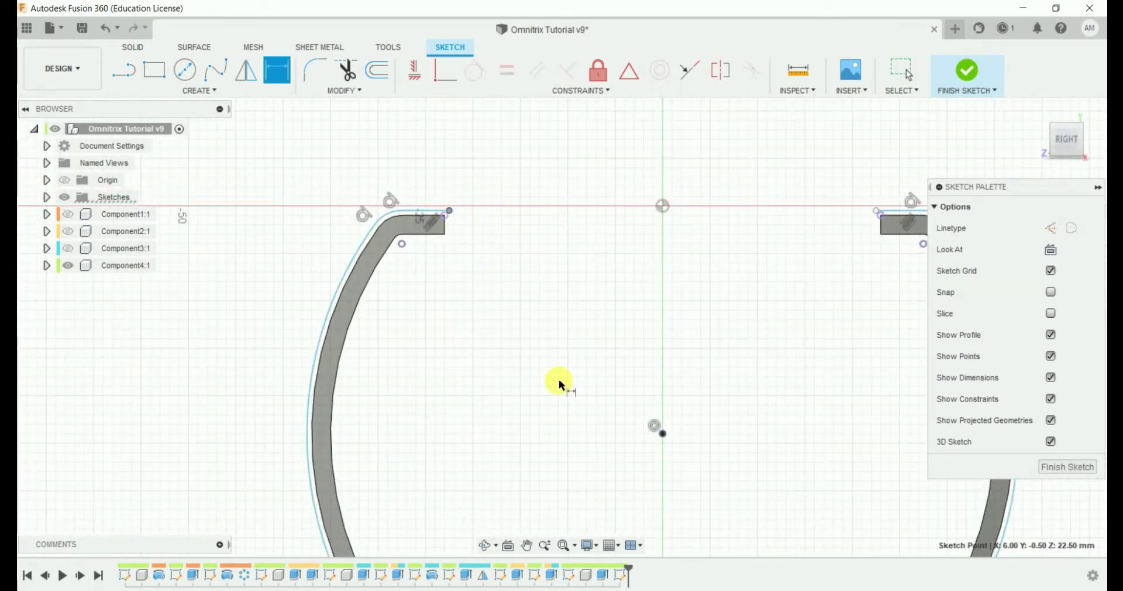
Set the right band endpoint 27 mm horizontally from the centre line.
{"action": "left_click", "coordinate": [650, 409]}
{"action": "left_click", "coordinate": [527, 170]}
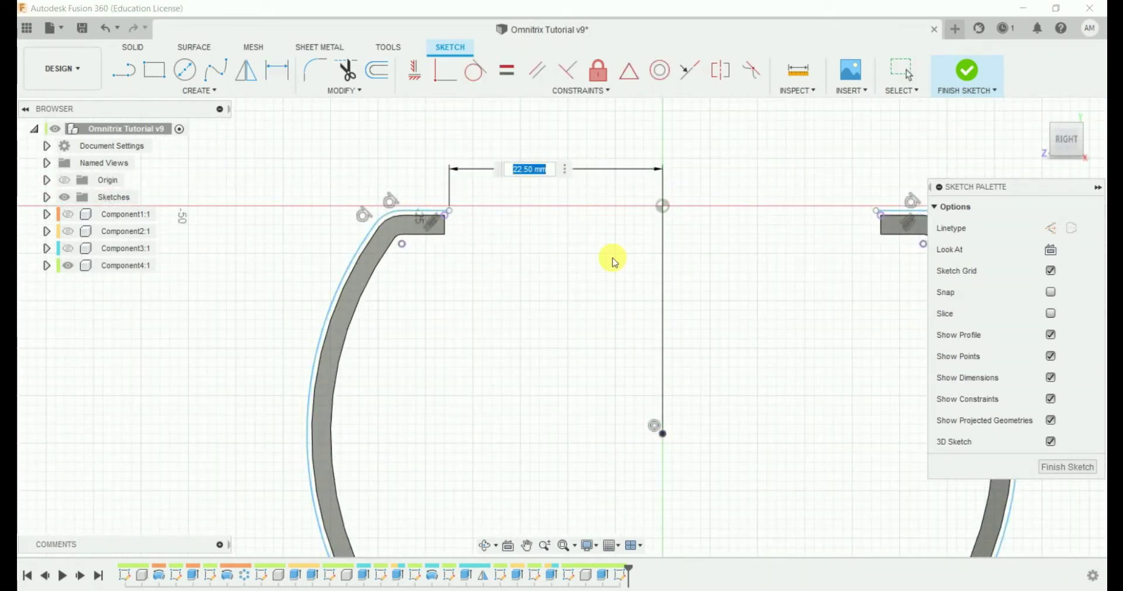
{"action": "type", "text": "27"}
{"action": "key", "text": "Return"}
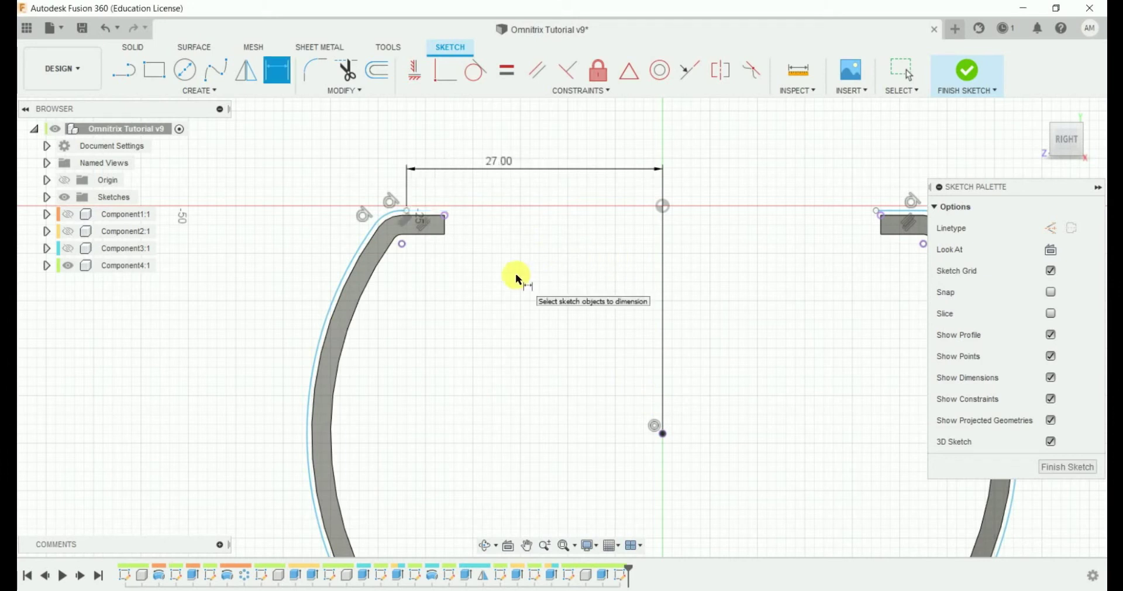
{"action": "scroll", "coordinate": [515, 274], "scroll_direction": "down", "scroll_amount": 2}
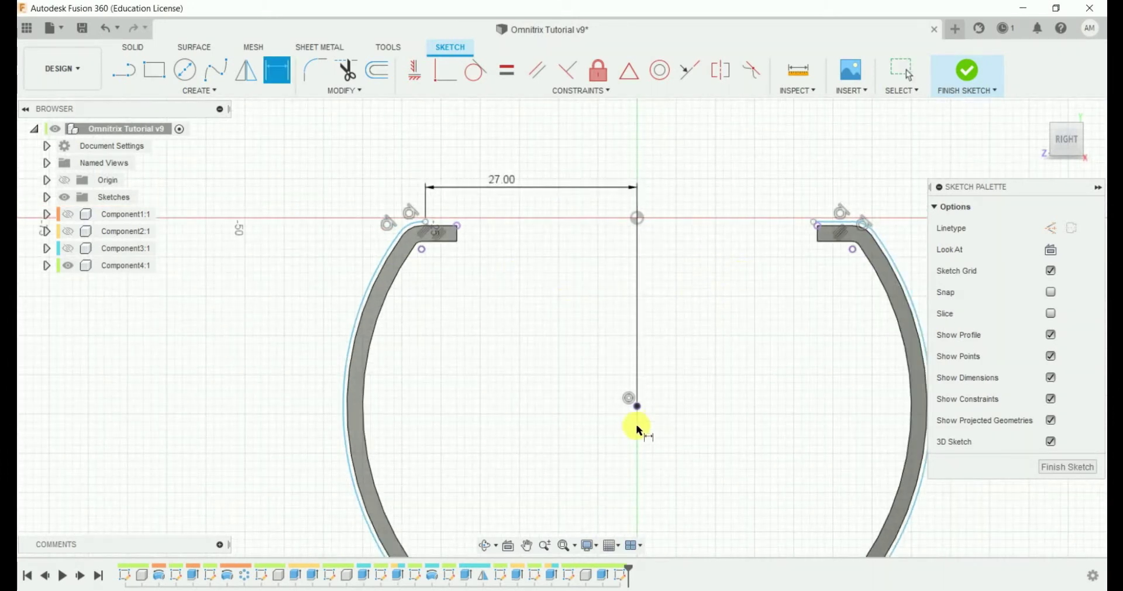
{"action": "left_click", "coordinate": [637, 430]}
{"action": "left_click", "coordinate": [814, 223]}
{"action": "left_click", "coordinate": [762, 192]}
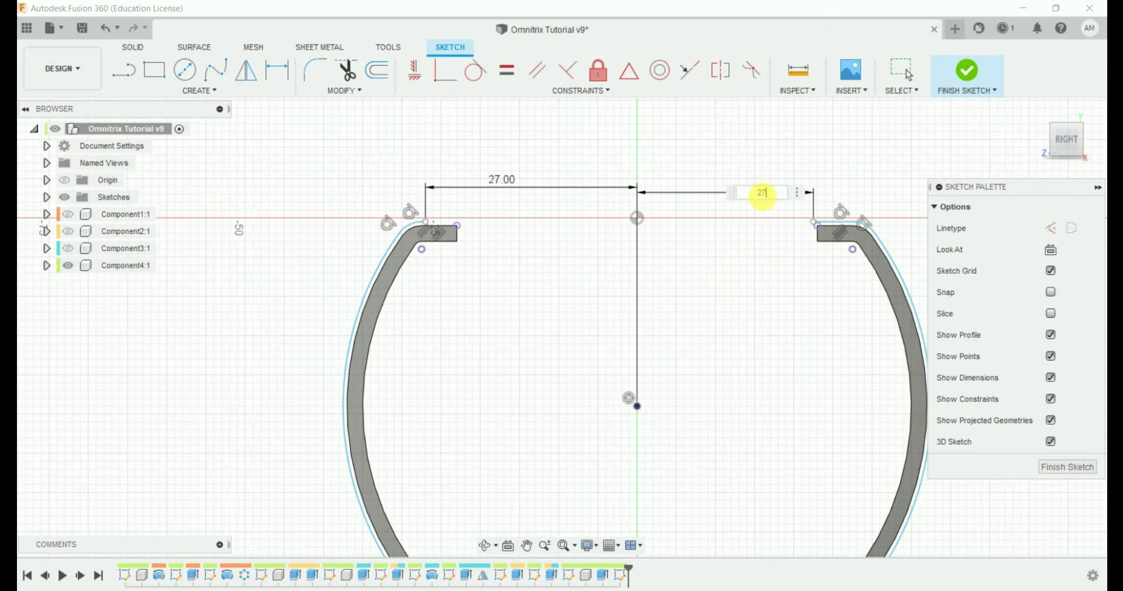
{"action": "key", "text": "Return"}
{"action": "scroll", "coordinate": [406, 232], "scroll_direction": "up", "scroll_amount": 3}
{"action": "scroll", "coordinate": [431, 226], "scroll_direction": "up", "scroll_amount": 2}
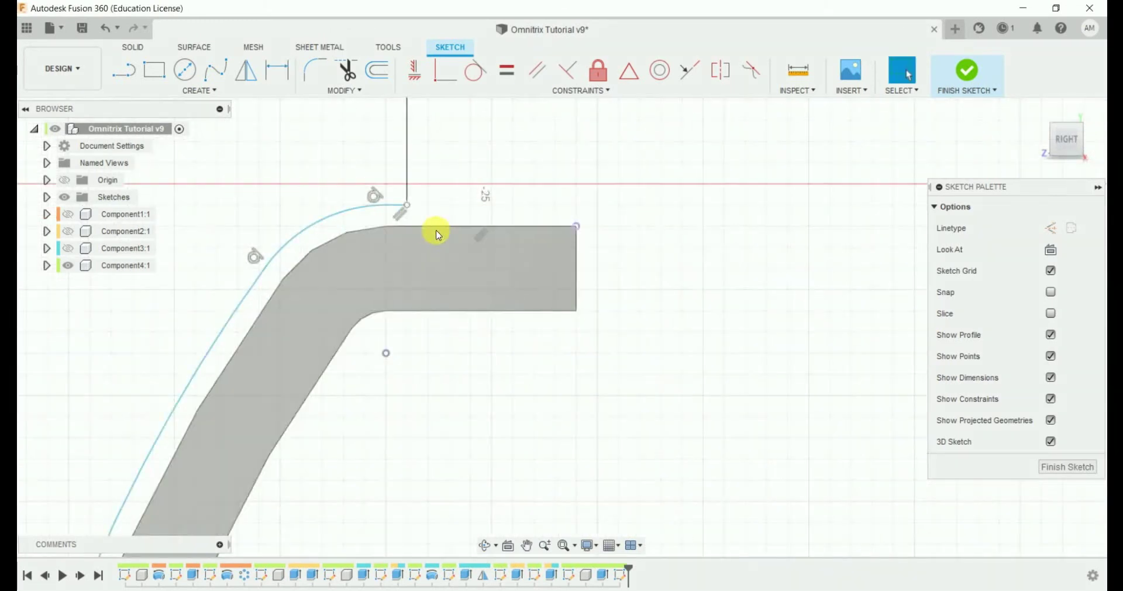
Draw a vertical line from the curve's start point down to the band's lower edge.
{"action": "key", "text": "l"}
{"action": "left_click", "coordinate": [406, 206]}
{"action": "key", "text": "Escape"}
{"action": "scroll", "coordinate": [415, 328], "scroll_direction": "down", "scroll_amount": 3}
{"action": "scroll", "coordinate": [672, 343], "scroll_direction": "down", "scroll_amount": 2}
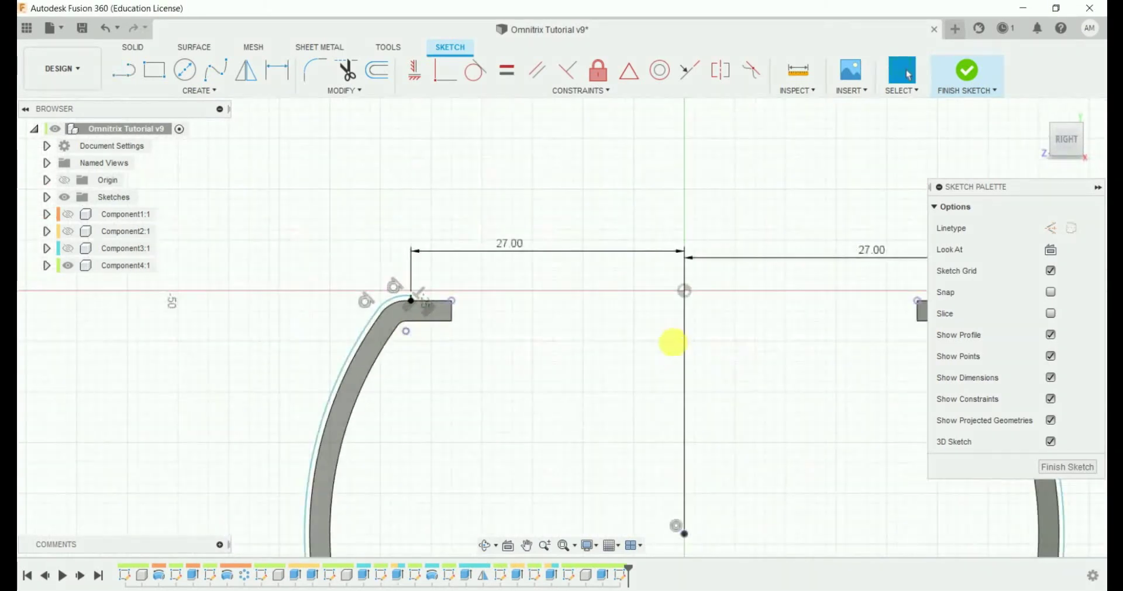
{"action": "scroll", "coordinate": [763, 298], "scroll_direction": "up", "scroll_amount": 4}
{"action": "scroll", "coordinate": [763, 299], "scroll_direction": "up", "scroll_amount": 2}
{"action": "key", "text": "l"}
{"action": "left_click", "coordinate": [683, 261]}
{"action": "left_click", "coordinate": [686, 310]}
{"action": "key", "text": "Escape"}
{"action": "scroll", "coordinate": [620, 344], "scroll_direction": "down", "scroll_amount": 3}
{"action": "scroll", "coordinate": [619, 336], "scroll_direction": "down", "scroll_amount": 2}
{"action": "scroll", "coordinate": [619, 333], "scroll_direction": "down", "scroll_amount": 2}
{"action": "scroll", "coordinate": [357, 205], "scroll_direction": "up", "scroll_amount": 3}
{"action": "scroll", "coordinate": [364, 218], "scroll_direction": "up", "scroll_amount": 2}
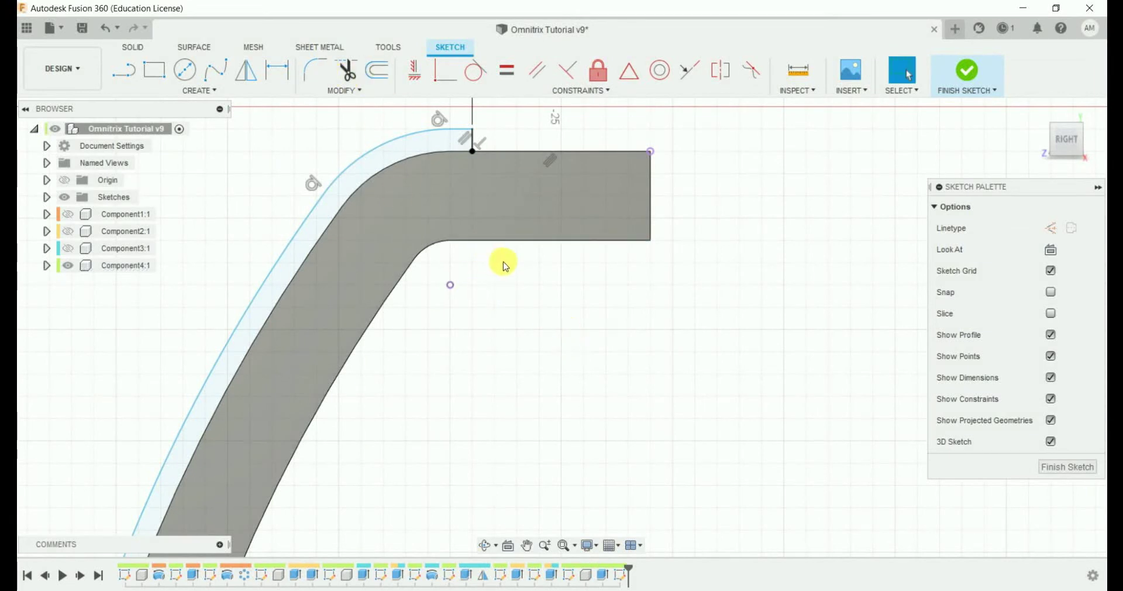
Project the band's lower edge into the sketch and extend the tab lines to it.
{"action": "type", "text": "sproj"}
{"action": "key", "text": "Return"}
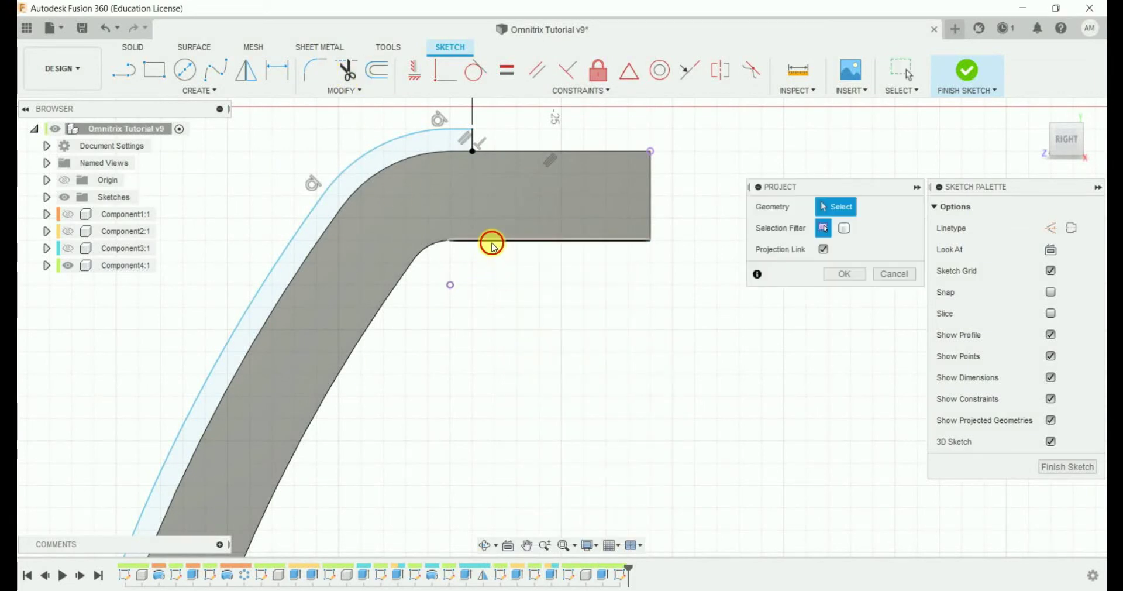
{"action": "left_click", "coordinate": [493, 246]}
{"action": "scroll", "coordinate": [637, 363], "scroll_direction": "down", "scroll_amount": 2}
{"action": "scroll", "coordinate": [409, 351], "scroll_direction": "down", "scroll_amount": 3}
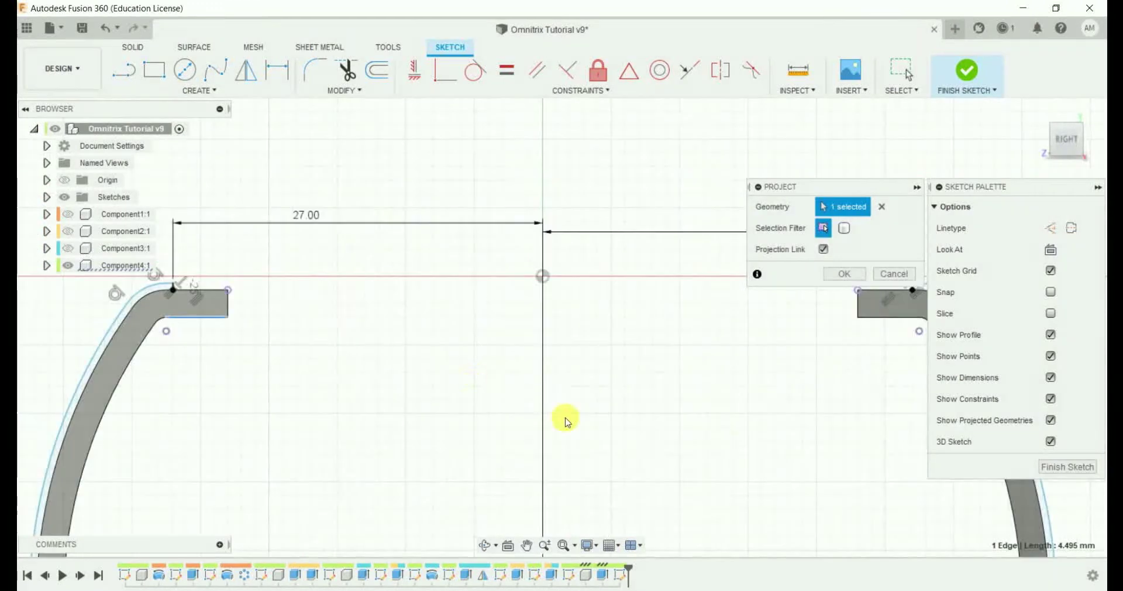
{"action": "left_click", "coordinate": [839, 280]}
{"action": "type", "text": "sex"}
{"action": "middle_click_drag", "start_coordinate": [264, 336], "coordinate": [559, 332]}
{"action": "scroll", "coordinate": [476, 316], "scroll_direction": "up", "scroll_amount": 3}
{"action": "left_click", "coordinate": [476, 261]}
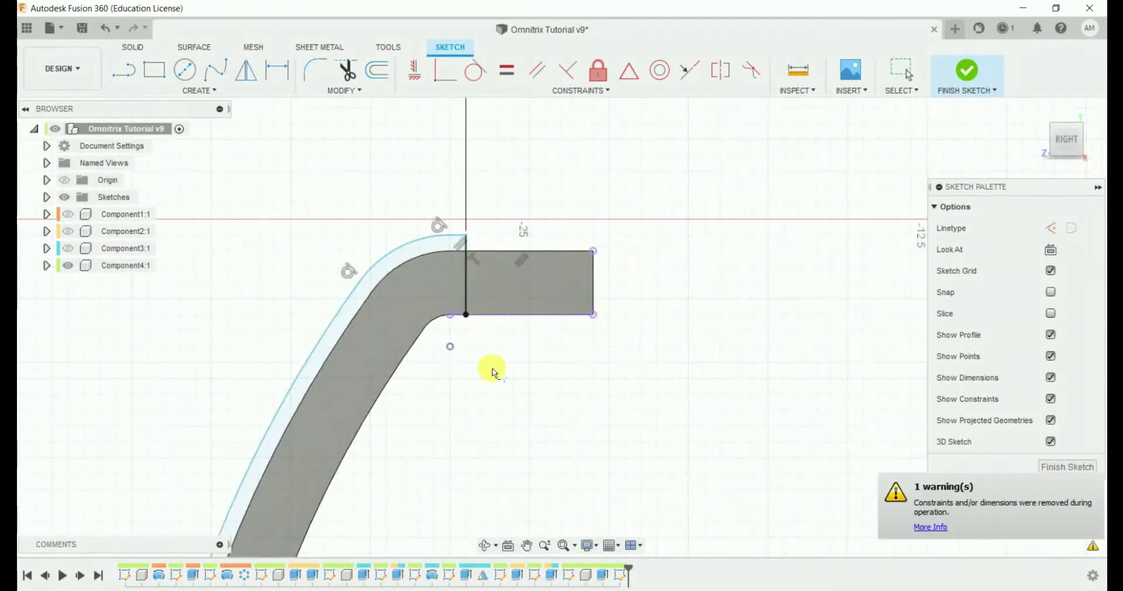
{"action": "scroll", "coordinate": [476, 321], "scroll_direction": "down", "scroll_amount": 3}
{"action": "middle_click_drag", "start_coordinate": [705, 384], "coordinate": [765, 322]}
{"action": "scroll", "coordinate": [788, 307], "scroll_direction": "up", "scroll_amount": 2}
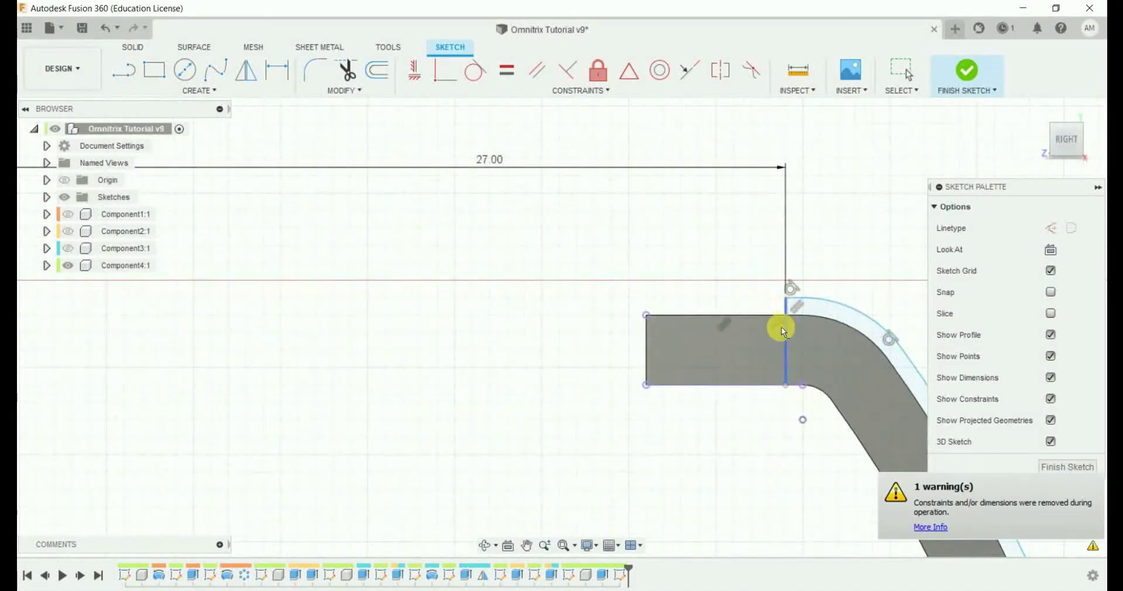
{"action": "key", "text": "Escape"}
{"action": "scroll", "coordinate": [720, 413], "scroll_direction": "down", "scroll_amount": 4}
Finish the sketch, return to the home view, and cancel a started extrusion.
{"action": "left_click", "coordinate": [1075, 470]}
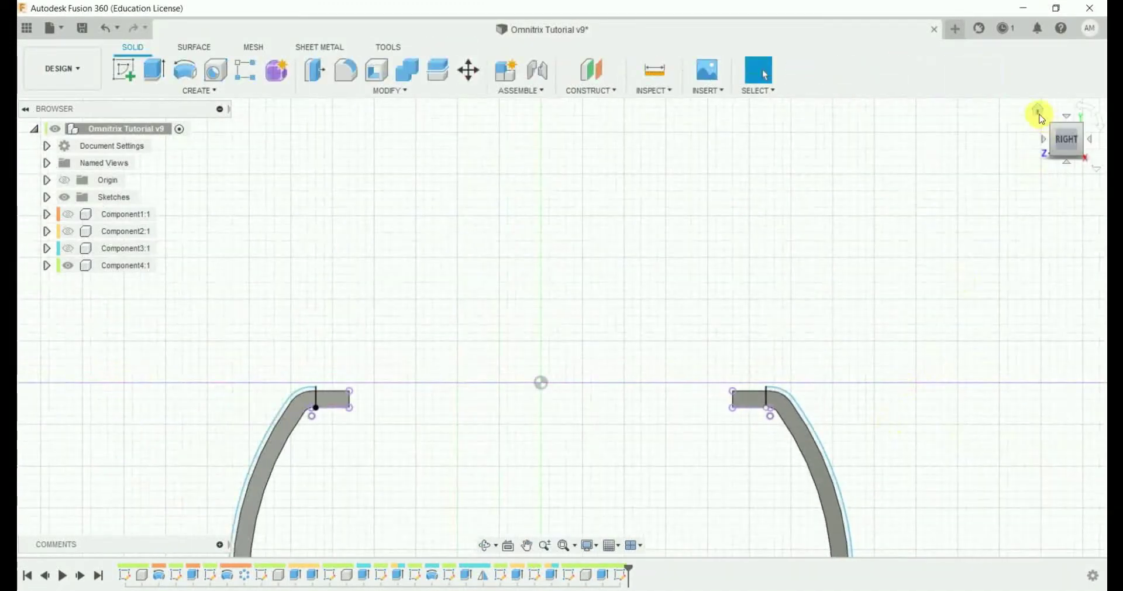
{"action": "left_click", "coordinate": [1039, 112]}
{"action": "left_click", "coordinate": [155, 71]}
{"action": "scroll", "coordinate": [710, 221], "scroll_direction": "up", "scroll_amount": 3}
{"action": "scroll", "coordinate": [700, 195], "scroll_direction": "up", "scroll_amount": 2}
{"action": "key", "text": "Escape"}
Reopen the band sketch, project the band's arc edges, and finish the sketch.
{"action": "double_click", "coordinate": [621, 575]}
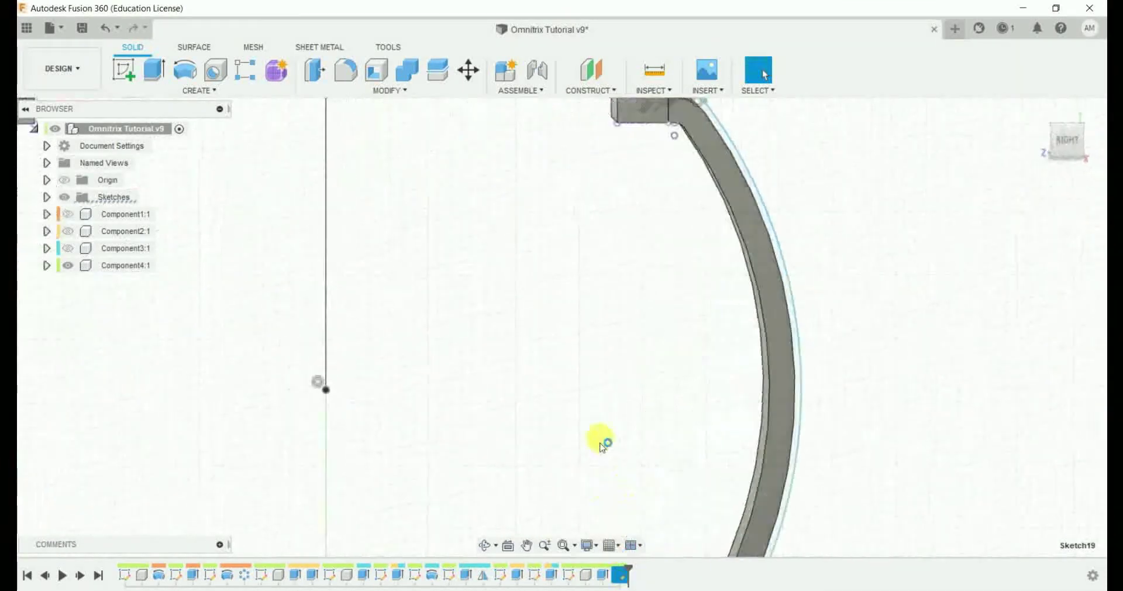
{"action": "left_click", "coordinate": [736, 450]}
{"action": "type", "text": "spro"}
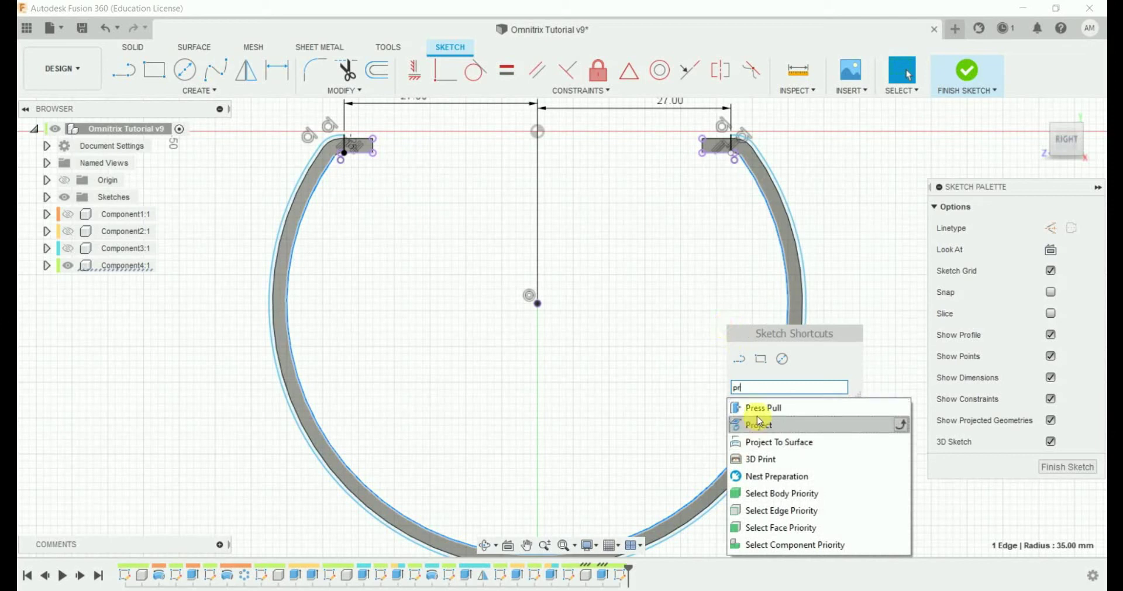
{"action": "key", "text": "Return"}
{"action": "scroll", "coordinate": [581, 304], "scroll_direction": "up", "scroll_amount": 4}
{"action": "scroll", "coordinate": [577, 304], "scroll_direction": "up", "scroll_amount": 4}
{"action": "scroll", "coordinate": [556, 289], "scroll_direction": "up", "scroll_amount": 4}
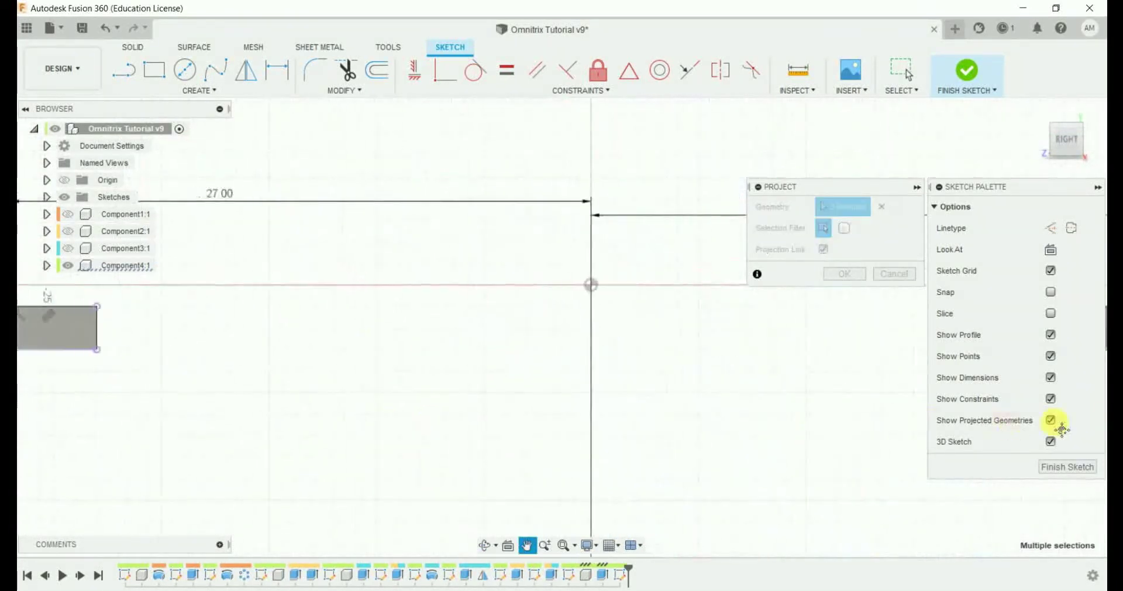
{"action": "scroll", "coordinate": [534, 344], "scroll_direction": "up", "scroll_amount": 3}
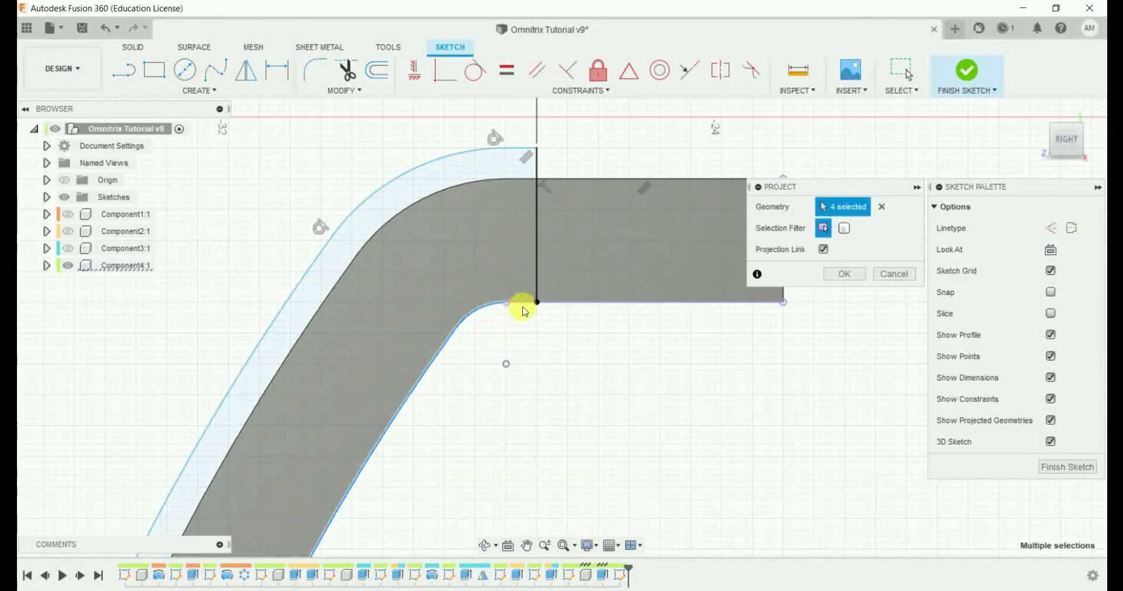
{"action": "left_click", "coordinate": [844, 274]}
{"action": "scroll", "coordinate": [612, 402], "scroll_direction": "down", "scroll_amount": 3}
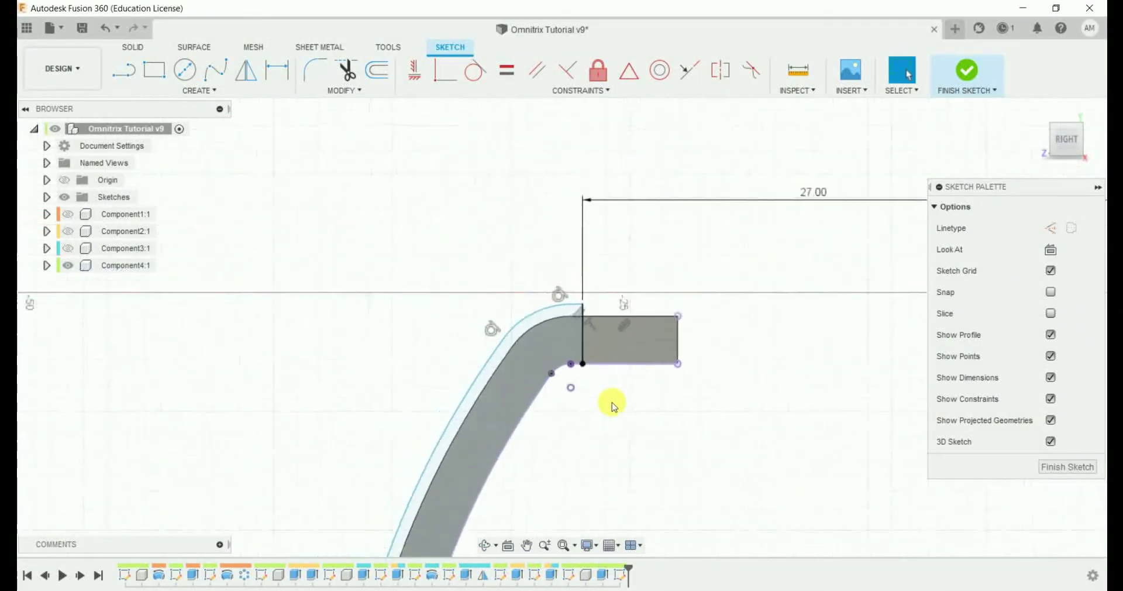
{"action": "scroll", "coordinate": [612, 402], "scroll_direction": "down", "scroll_amount": 2}
{"action": "left_click", "coordinate": [1068, 466]}
Extrude the curved band profiles by 1 mm.
{"action": "key", "text": "e"}
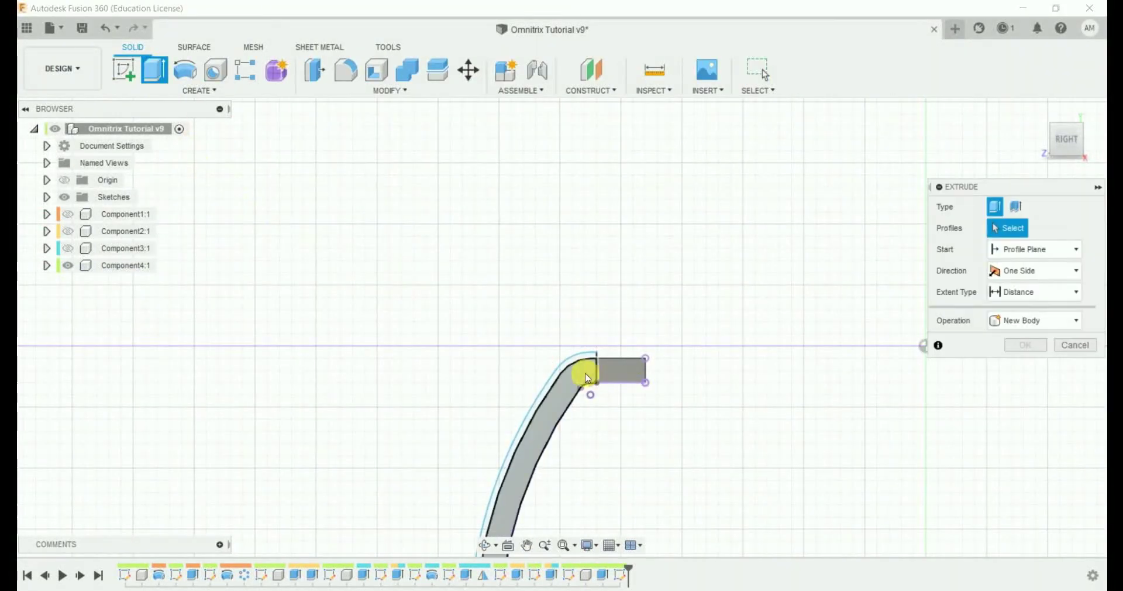
{"action": "left_click", "coordinate": [585, 376]}
{"action": "scroll", "coordinate": [584, 361], "scroll_direction": "up", "scroll_amount": 2}
{"action": "scroll", "coordinate": [588, 354], "scroll_direction": "up", "scroll_amount": 5}
{"action": "scroll", "coordinate": [588, 406], "scroll_direction": "down", "scroll_amount": 3}
{"action": "scroll", "coordinate": [585, 407], "scroll_direction": "down", "scroll_amount": 2}
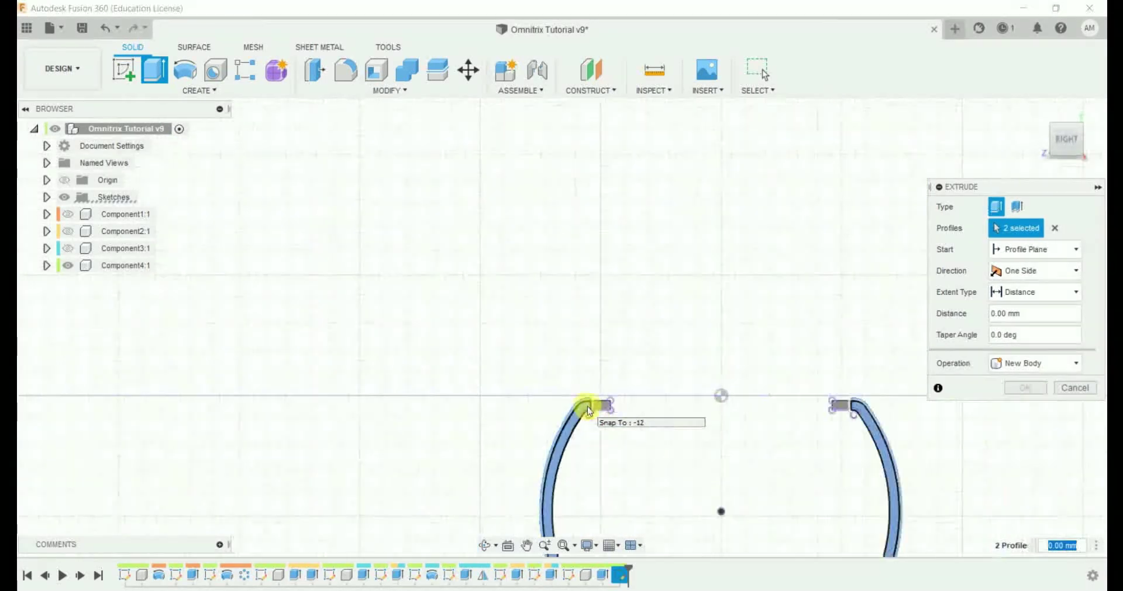
{"action": "middle_click_drag", "start_coordinate": [589, 321], "coordinate": [597, 359], "text": "shift"}
{"action": "type", "text": "1"}
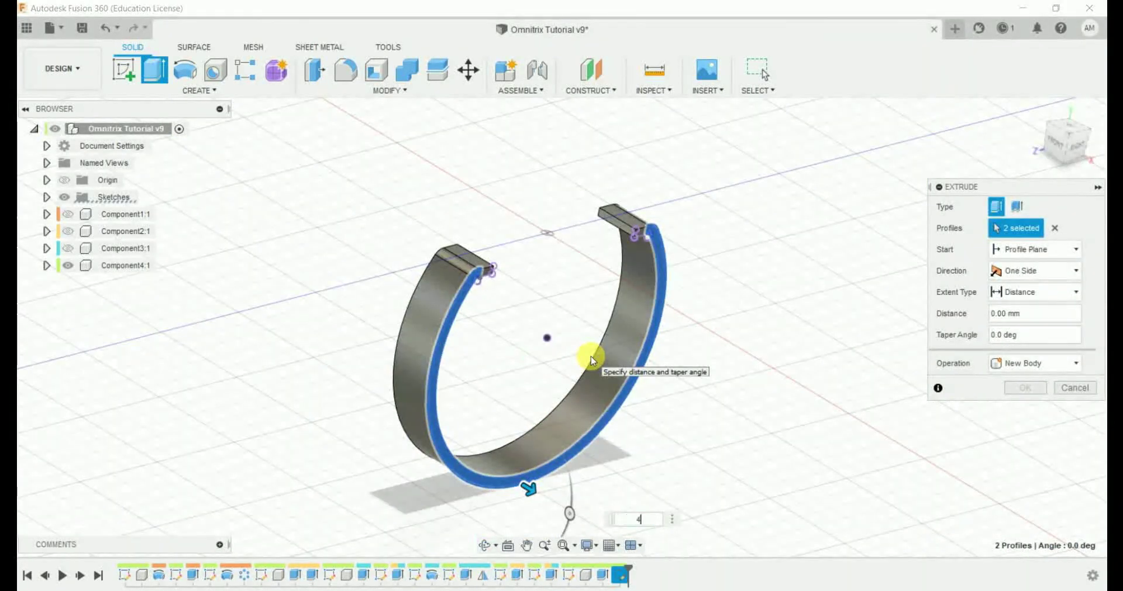
{"action": "key", "text": "Return"}
Edit the new extrusion feature from the timeline and confirm it.
{"action": "right_click", "coordinate": [620, 575]}
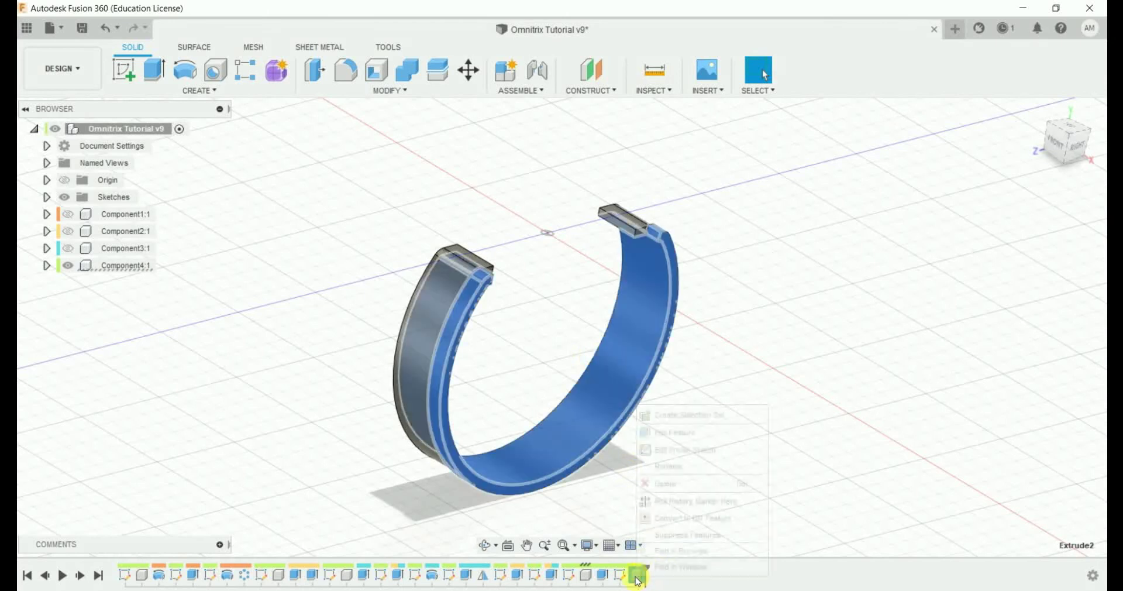
{"action": "left_click", "coordinate": [673, 431]}
{"action": "left_click", "coordinate": [1025, 389]}
{"action": "mouse_move", "coordinate": [1020, 388]}
{"action": "middle_mouse_down", "text": "shift"}
{"action": "mouse_move", "coordinate": [714, 426]}
{"action": "mouse_move", "coordinate": [637, 471]}
{"action": "mouse_move", "coordinate": [648, 356]}
{"action": "mouse_move", "coordinate": [670, 386]}
{"action": "mouse_move", "coordinate": [795, 379]}
{"action": "mouse_move", "coordinate": [665, 395]}
{"action": "mouse_move", "coordinate": [903, 368]}
{"action": "mouse_move", "coordinate": [930, 453]}
{"action": "mouse_move", "coordinate": [798, 454]}
{"action": "mouse_move", "coordinate": [853, 501]}
{"action": "middle_mouse_up", "text": "shift"}
{"action": "type", "text": "smi"}
{"action": "left_click", "coordinate": [447, 294]}
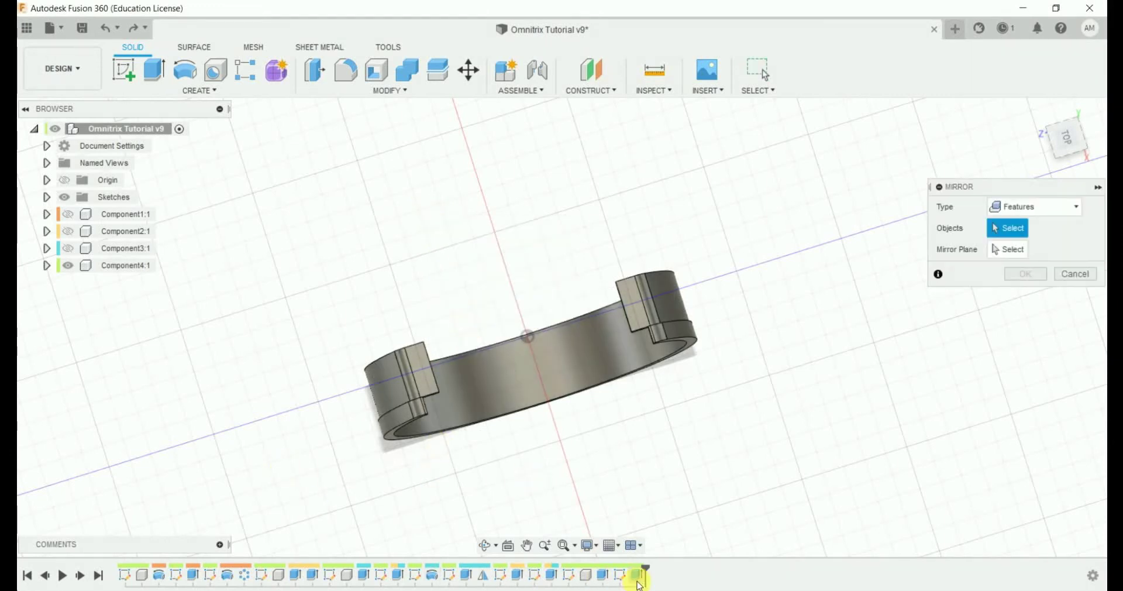
Mirror the new band extrusion across the centre origin plane.
{"action": "left_click", "coordinate": [638, 575]}
{"action": "middle_click_drag", "start_coordinate": [985, 307], "coordinate": [557, 325], "text": "shift"}
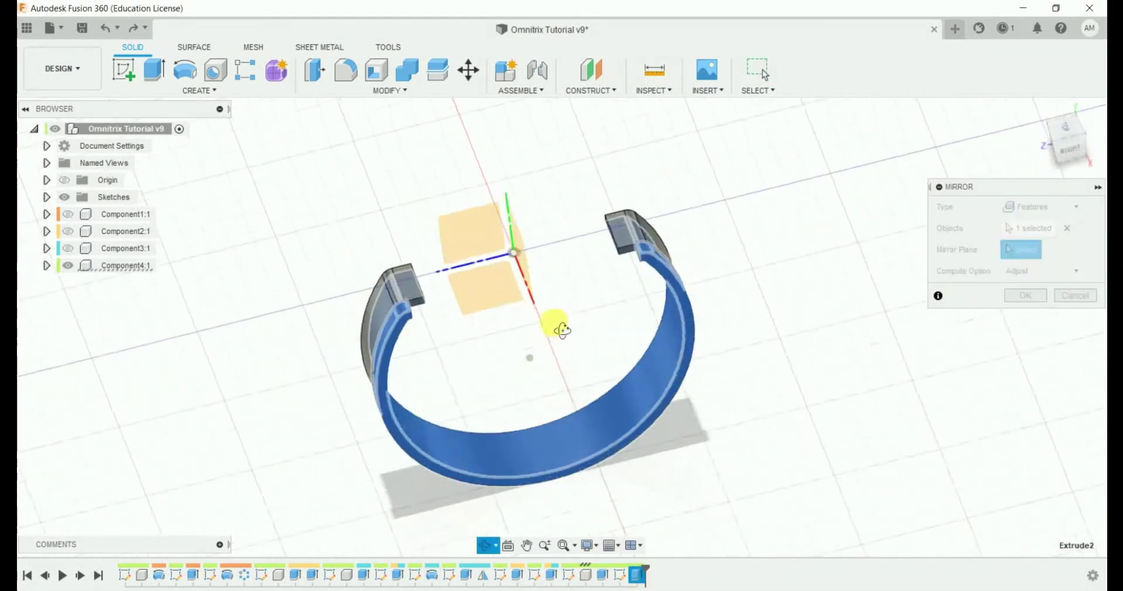
{"action": "left_click", "coordinate": [463, 228]}
{"action": "left_click", "coordinate": [1025, 295]}
{"action": "mouse_move", "coordinate": [960, 364]}
{"action": "middle_mouse_down", "text": "shift"}
{"action": "mouse_move", "coordinate": [534, 433]}
{"action": "mouse_move", "coordinate": [652, 458]}
{"action": "mouse_move", "coordinate": [757, 454]}
{"action": "middle_mouse_up", "text": "shift"}
{"action": "left_click", "coordinate": [1037, 117]}
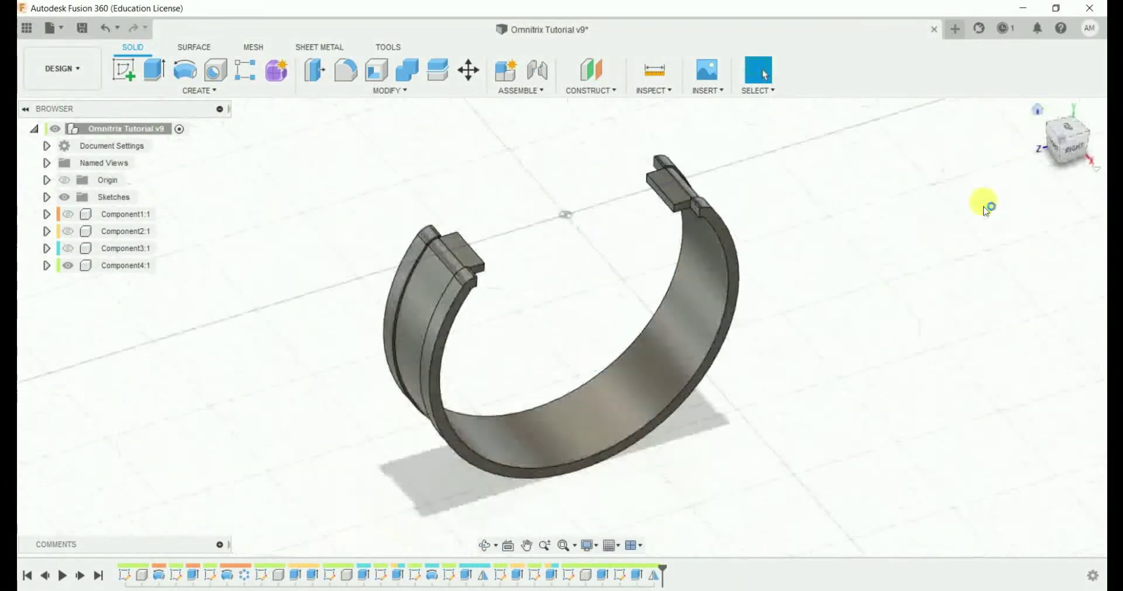
Save the design as a new version and hide Component4's ring.
{"action": "key", "text": "ctrl+s"}
{"action": "left_click", "coordinate": [556, 329]}
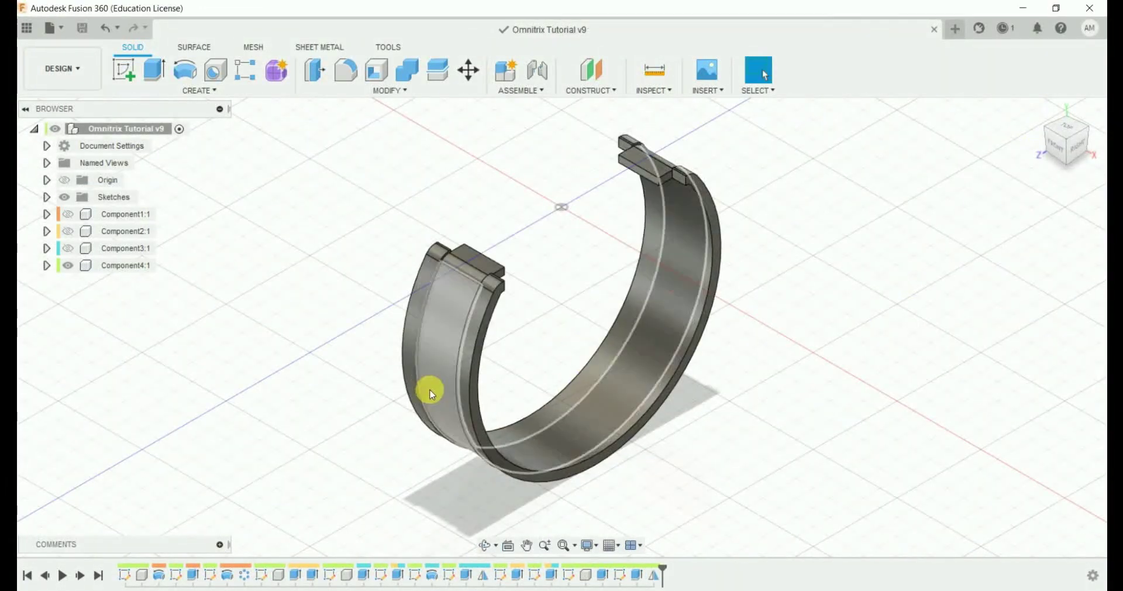
{"action": "left_click", "coordinate": [68, 266]}
{"action": "left_click", "coordinate": [126, 78]}
{"action": "left_click", "coordinate": [546, 252]}
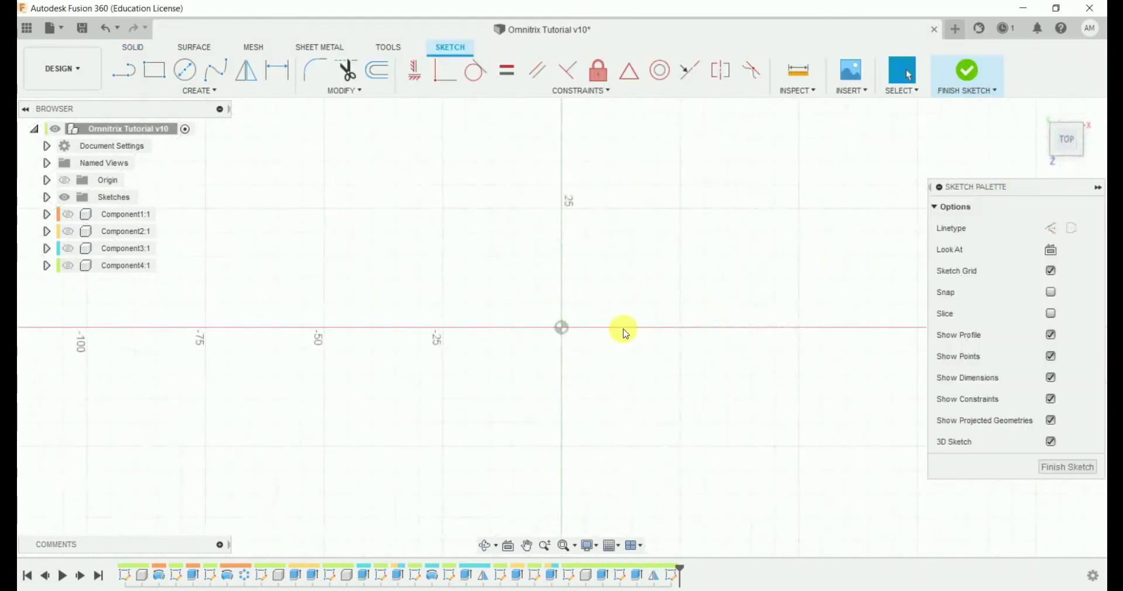
Draw a center rectangle at the origin on the top plane and dimension its width to 14 mm.
{"action": "type", "text": "sre"}
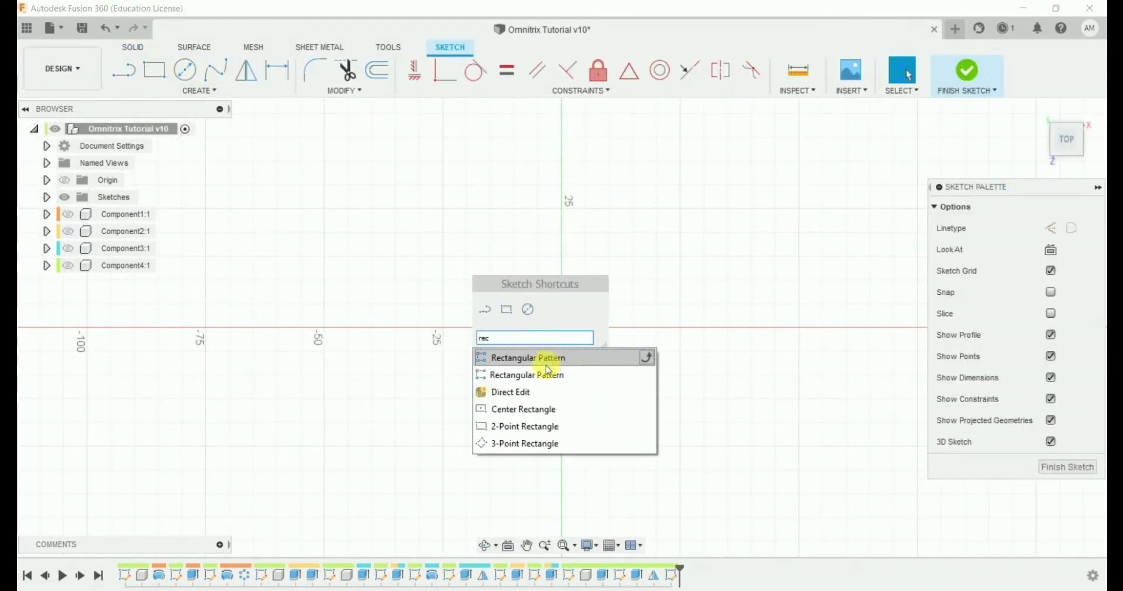
{"action": "left_click", "coordinate": [526, 413]}
{"action": "left_click", "coordinate": [562, 328]}
{"action": "left_click", "coordinate": [622, 481]}
{"action": "key", "text": "d"}
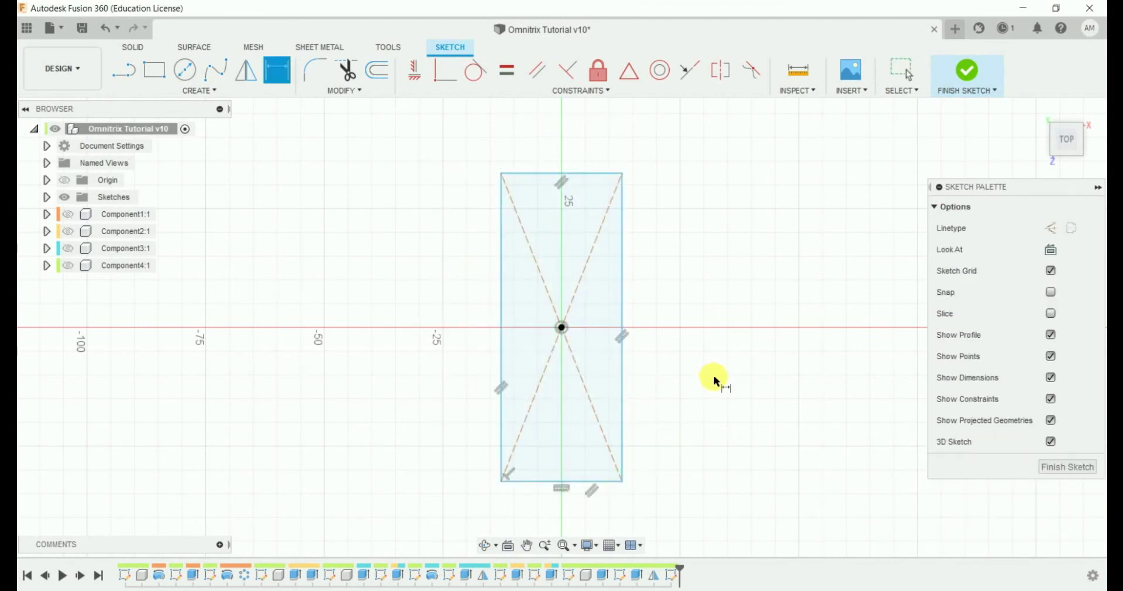
{"action": "left_click", "coordinate": [603, 176]}
{"action": "left_click", "coordinate": [578, 156]}
{"action": "type", "text": "4"}
{"action": "key", "text": "Return"}
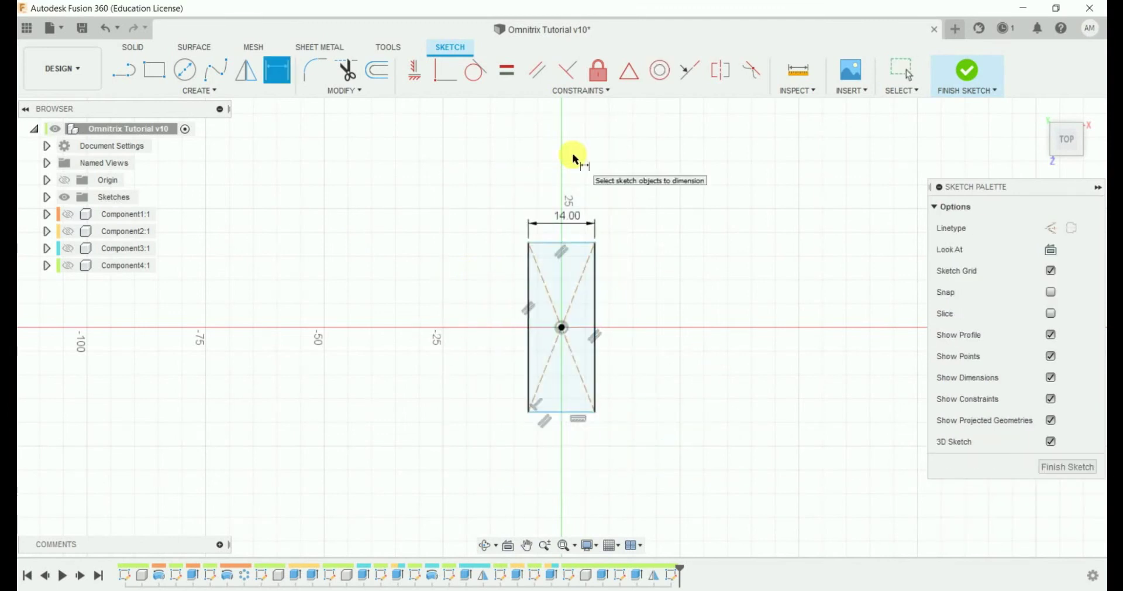
Draw a 47 mm diameter circle centred on the origin.
{"action": "key", "text": "c"}
{"action": "left_click", "coordinate": [562, 328]}
{"action": "type", "text": "47"}
{"action": "key", "text": "Return"}
{"action": "key", "text": "Escape"}
Delete the rectangle's top and bottom edges and its diagonal construction lines.
{"action": "left_click", "coordinate": [567, 412]}
{"action": "left_click", "coordinate": [576, 370], "text": "shift"}
{"action": "left_click", "coordinate": [550, 358], "text": "shift"}
{"action": "left_click", "coordinate": [578, 245], "text": "shift"}
{"action": "key", "text": "Delete"}
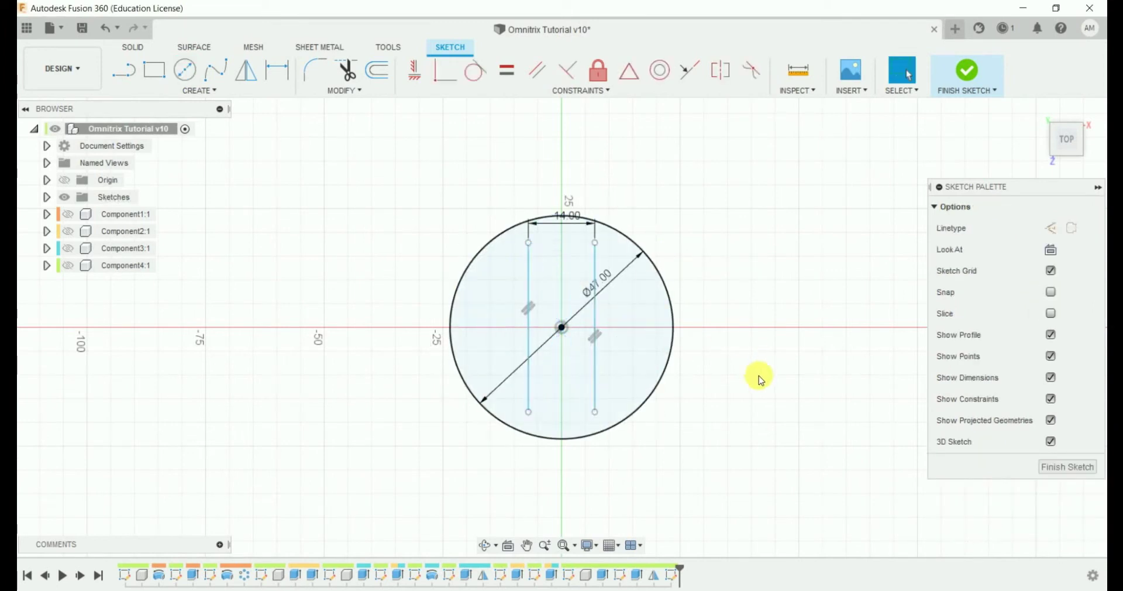
Extend the rectangle's sides to the circle, trim the outer arcs, and finish the sketch.
{"action": "type", "text": "sex"}
{"action": "key", "text": "Return"}
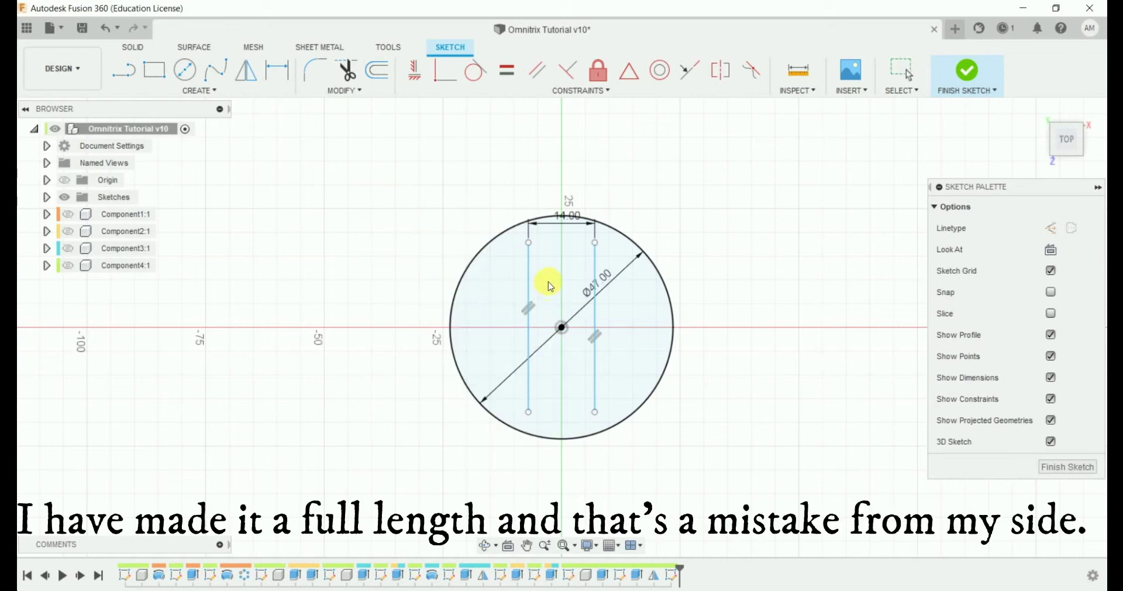
{"action": "left_click", "coordinate": [528, 275]}
{"action": "left_click", "coordinate": [594, 354]}
{"action": "left_click", "coordinate": [531, 401]}
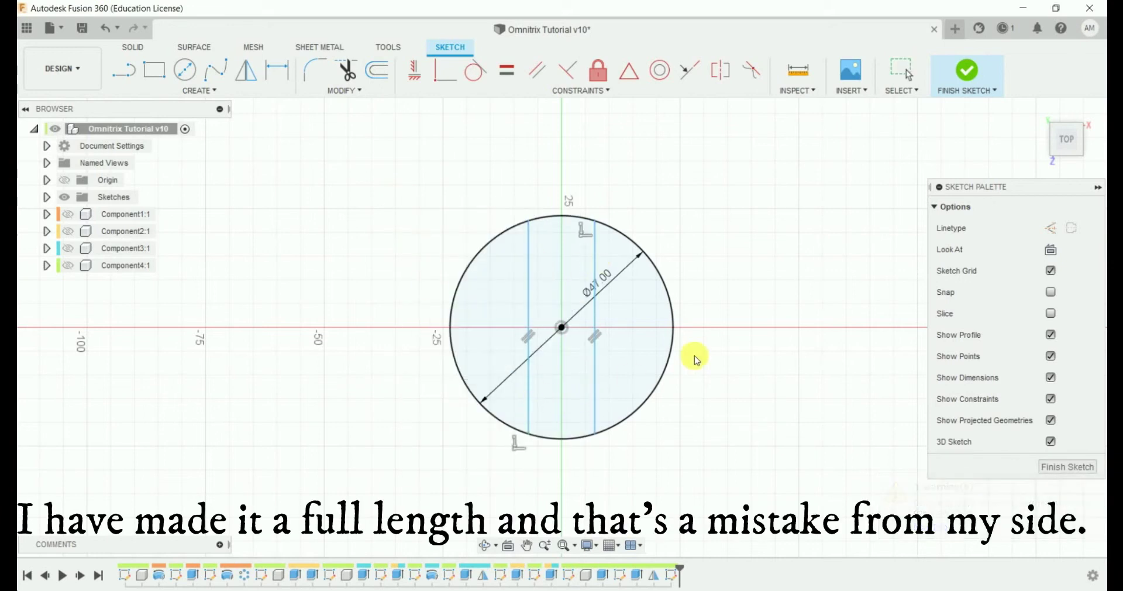
{"action": "left_click", "coordinate": [671, 349]}
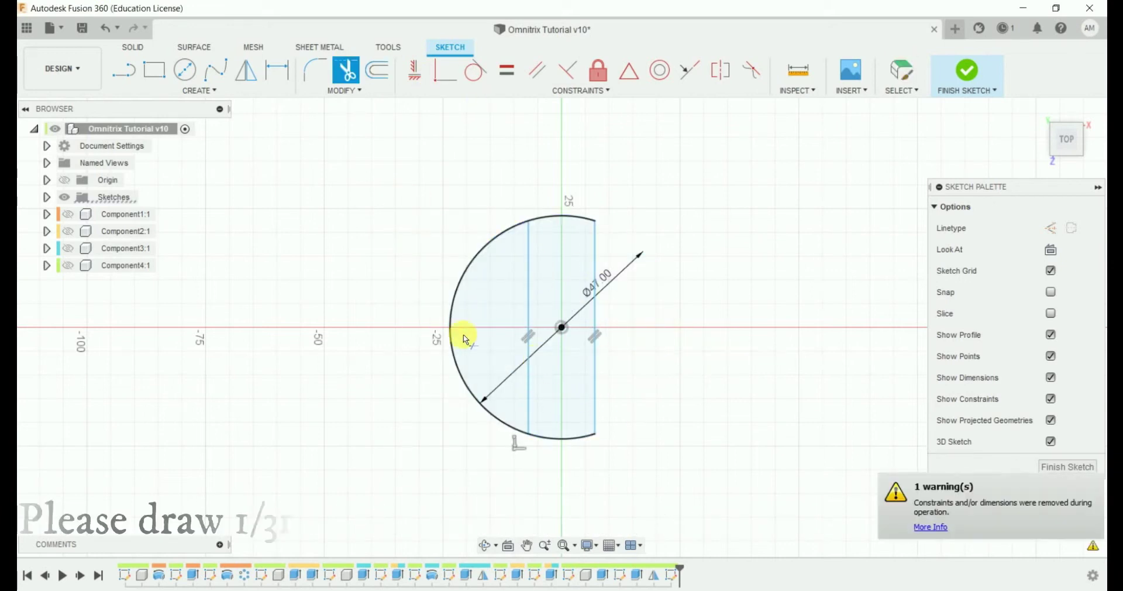
{"action": "left_click", "coordinate": [459, 333]}
{"action": "left_click", "coordinate": [1068, 467]}
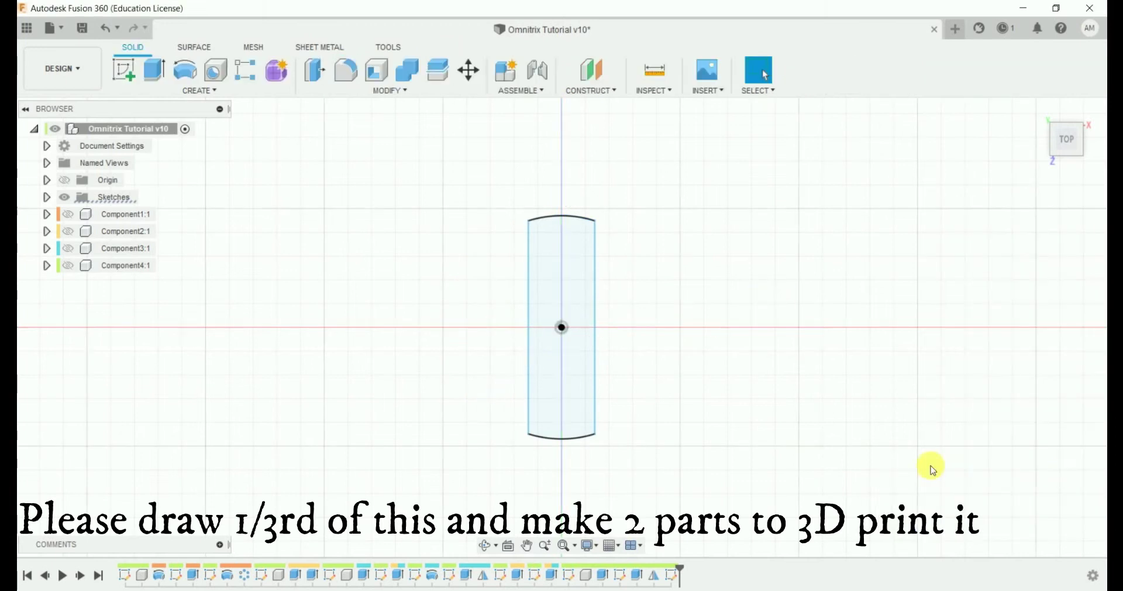
{"action": "left_click", "coordinate": [153, 71]}
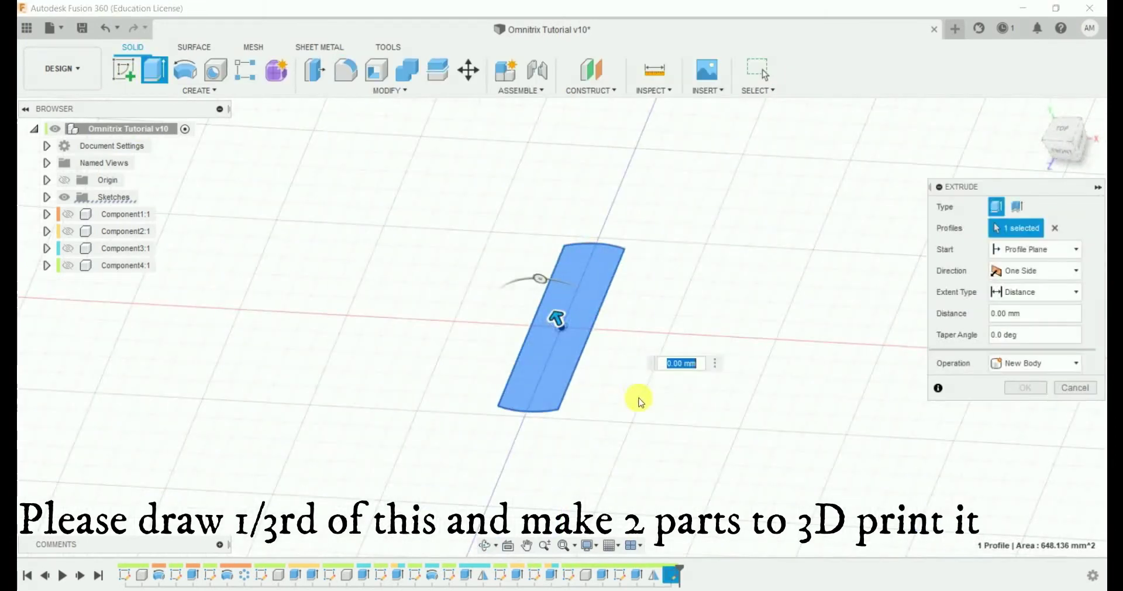
Extrude the strip profile 5.5 mm as a new component.
{"action": "type", "text": "5.5"}
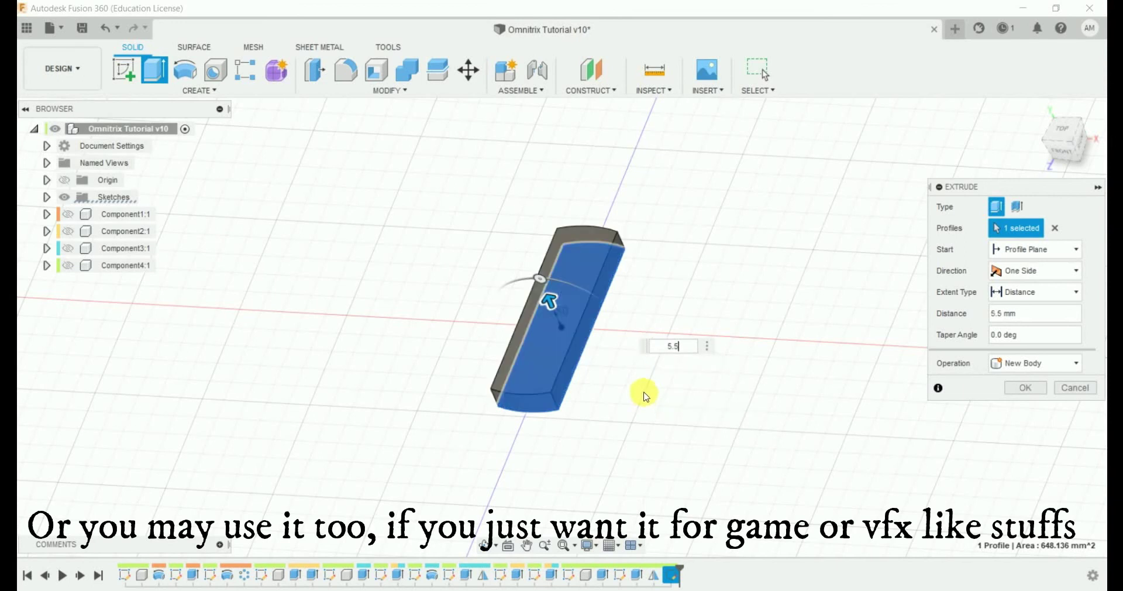
{"action": "left_click", "coordinate": [1035, 363]}
{"action": "left_click", "coordinate": [1014, 422]}
{"action": "left_click", "coordinate": [1025, 388]}
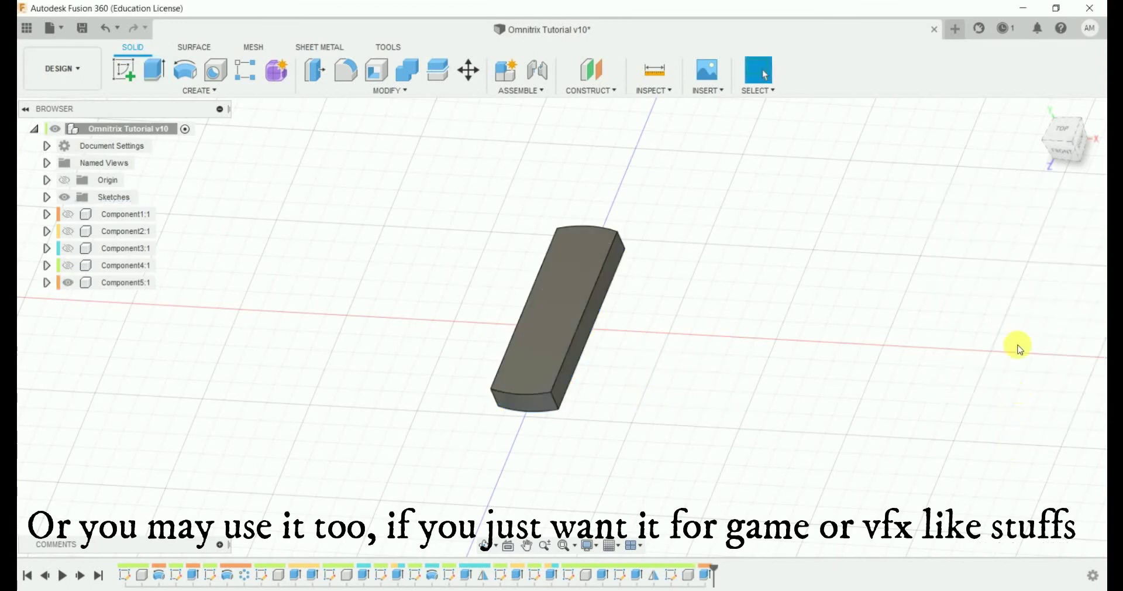
Save a new version of the design and hide Component5.
{"action": "left_click", "coordinate": [1040, 113]}
{"action": "key", "text": "ctrl+s"}
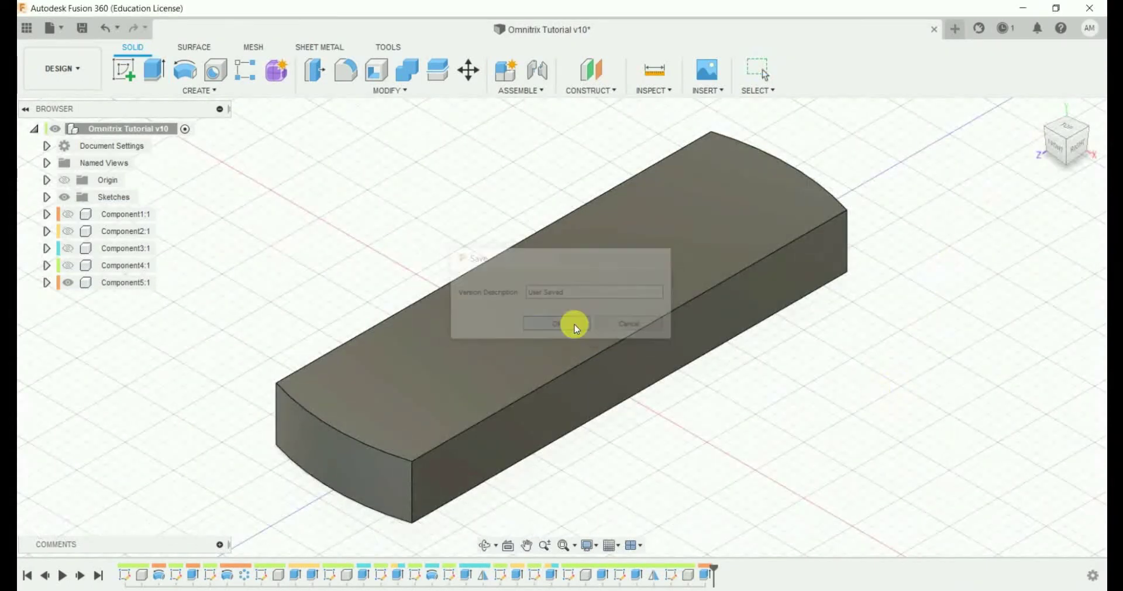
{"action": "left_click", "coordinate": [562, 323]}
{"action": "left_click", "coordinate": [67, 283]}
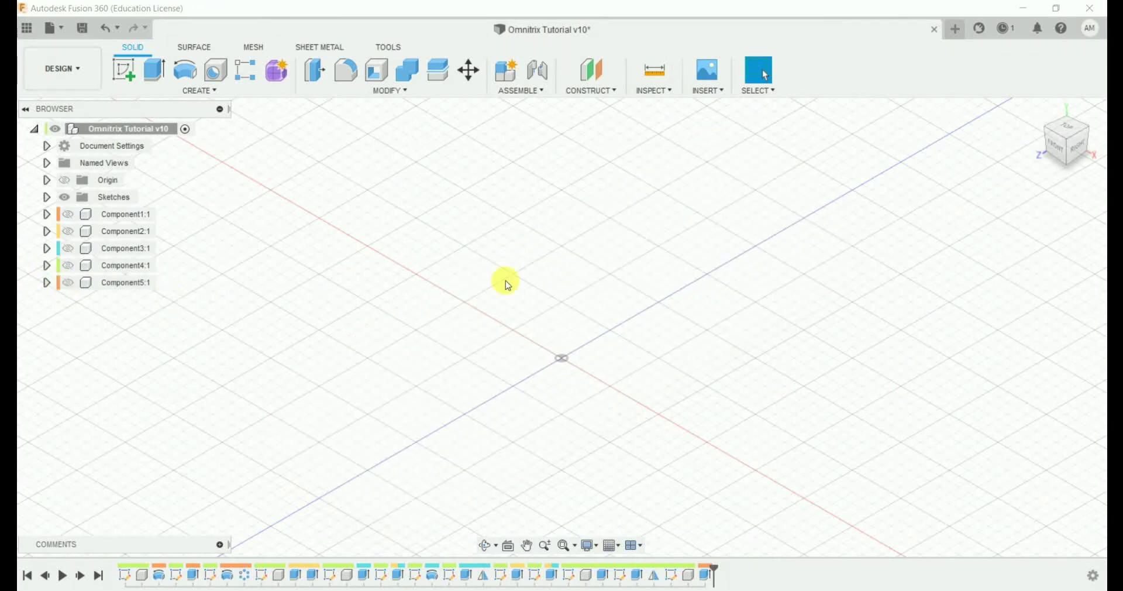
Sketch a 5.5 mm diameter circle at the origin on an origin plane.
{"action": "left_click", "coordinate": [129, 84]}
{"action": "left_click", "coordinate": [544, 354]}
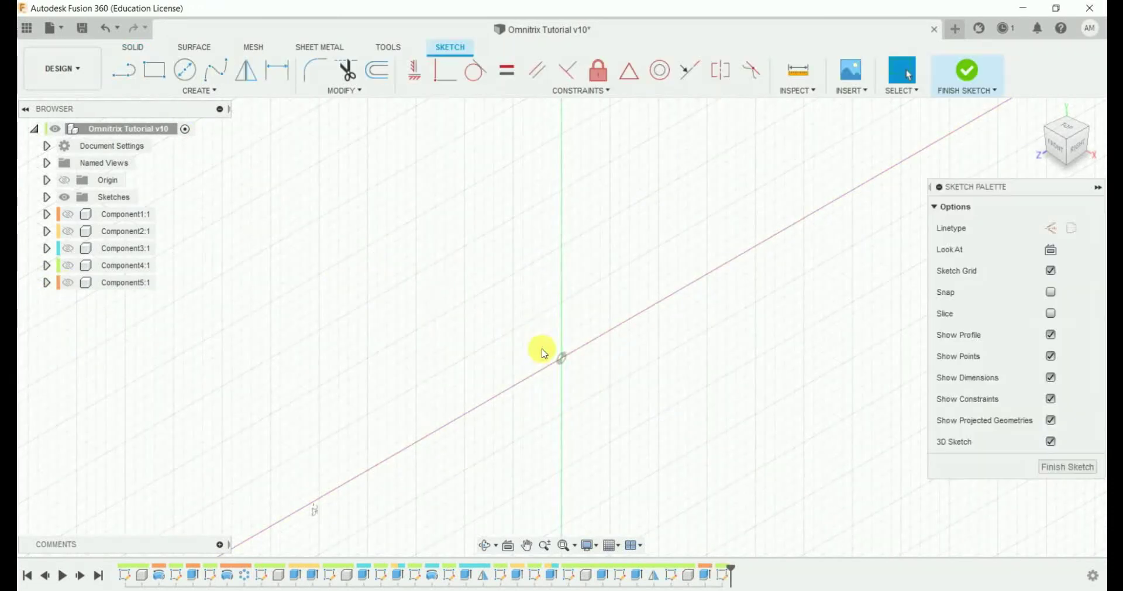
{"action": "left_click", "coordinate": [189, 72]}
{"action": "type", "text": "5.5"}
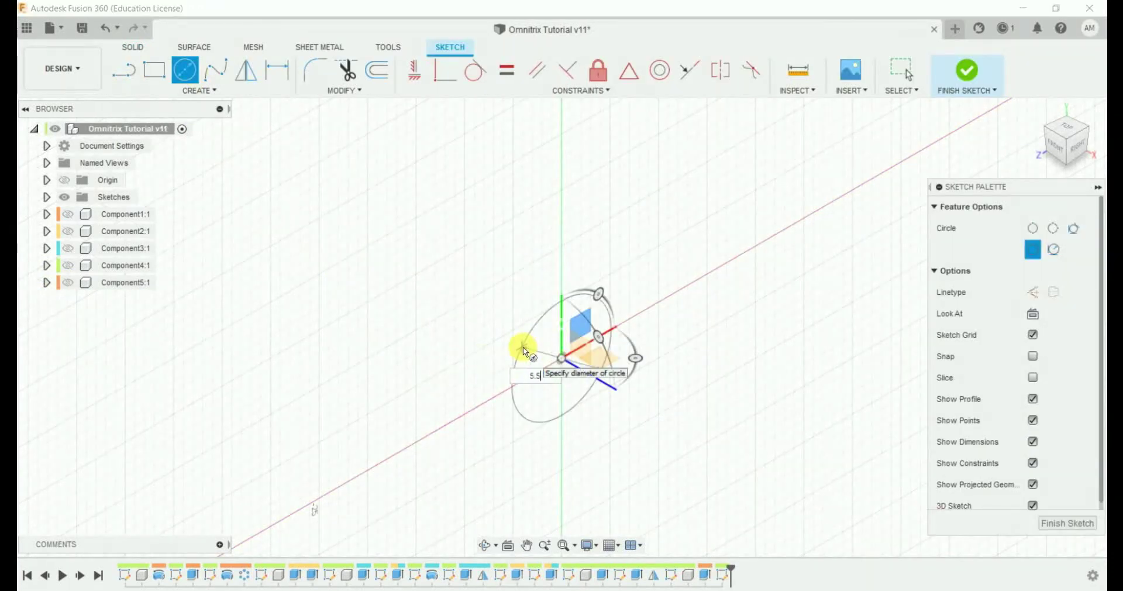
{"action": "key", "text": "Return"}
{"action": "key", "text": "Escape"}
{"action": "left_click", "coordinate": [1068, 466]}
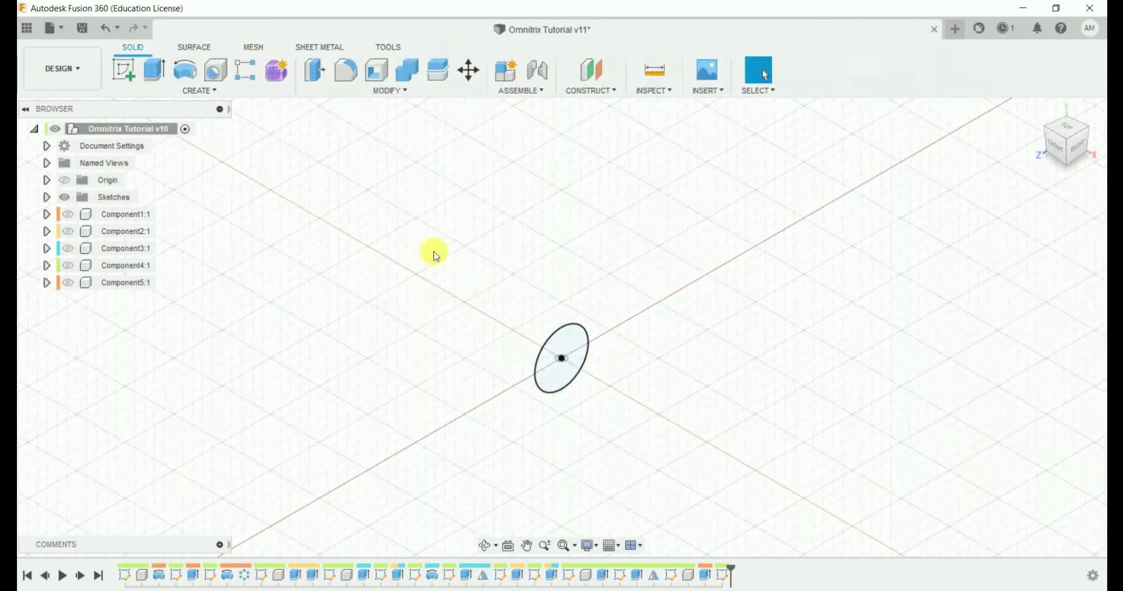
Extrude the circle 10 mm as a new component.
{"action": "left_click", "coordinate": [155, 71]}
{"action": "type", "text": "10"}
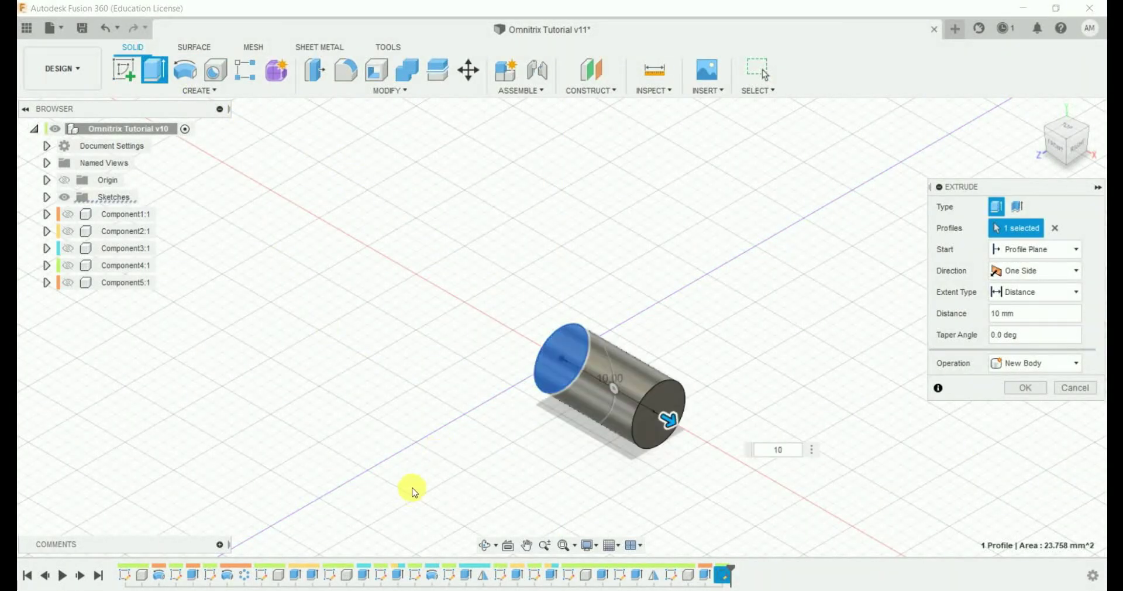
{"action": "left_click", "coordinate": [1015, 369]}
{"action": "left_click", "coordinate": [1030, 443]}
{"action": "left_click", "coordinate": [1024, 387]}
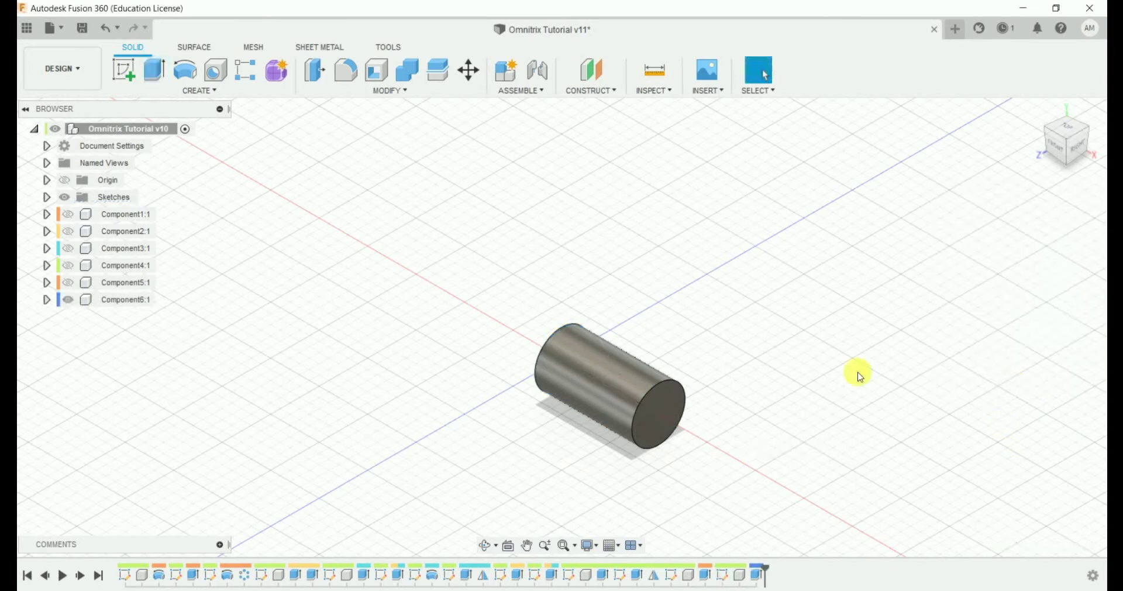
Chamfer the cylinder's end edge by 2 mm.
{"action": "type", "text": "sch"}
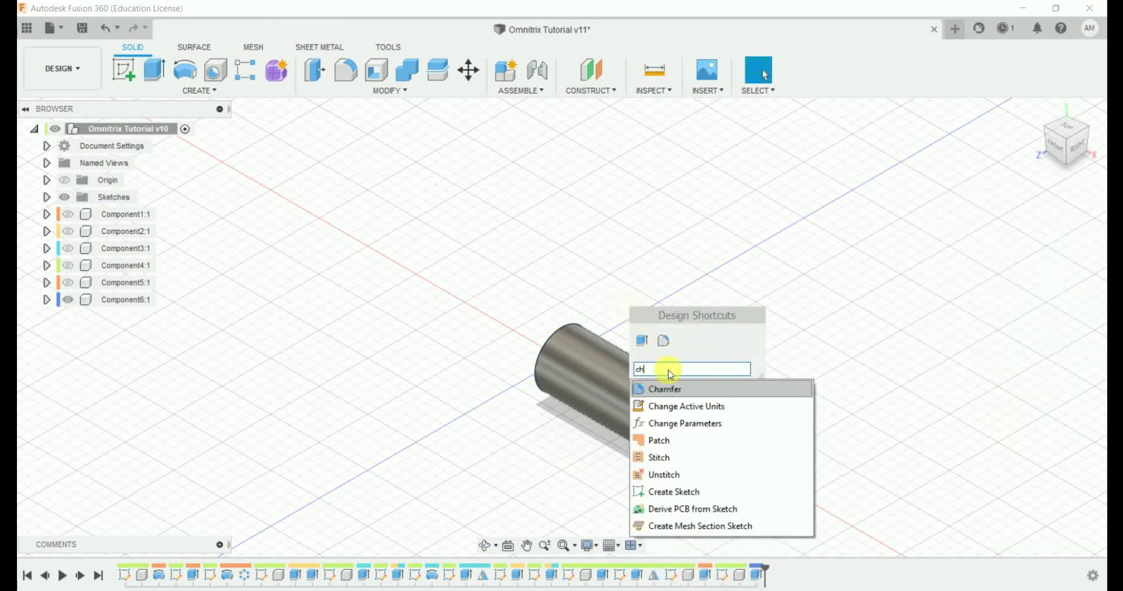
{"action": "key", "text": "Return"}
{"action": "left_click", "coordinate": [675, 384]}
{"action": "type", "text": "1"}
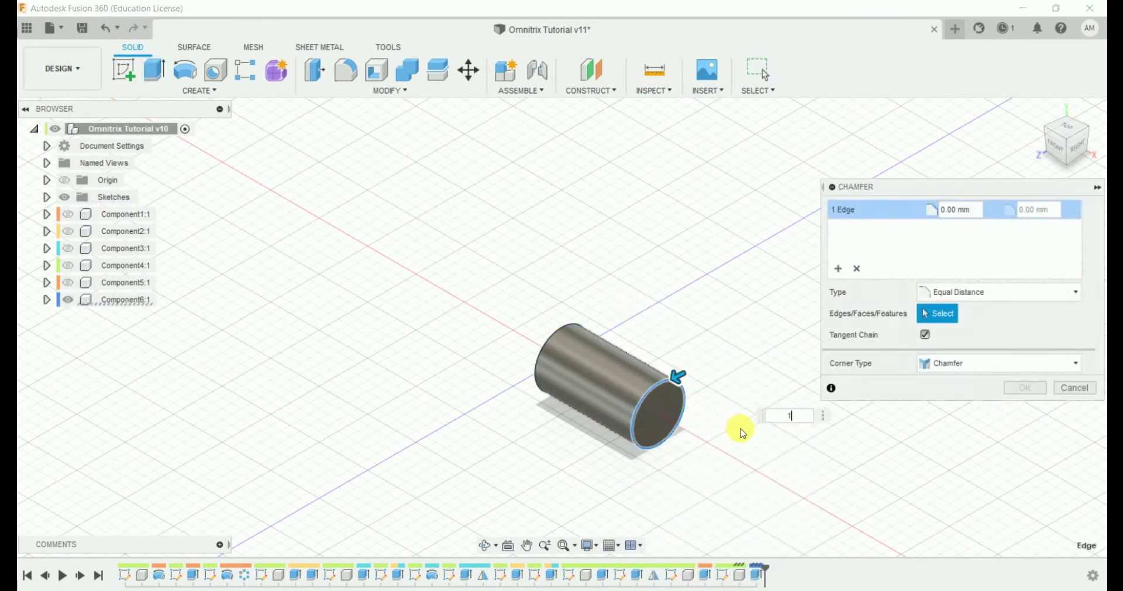
{"action": "type", "text": "2"}
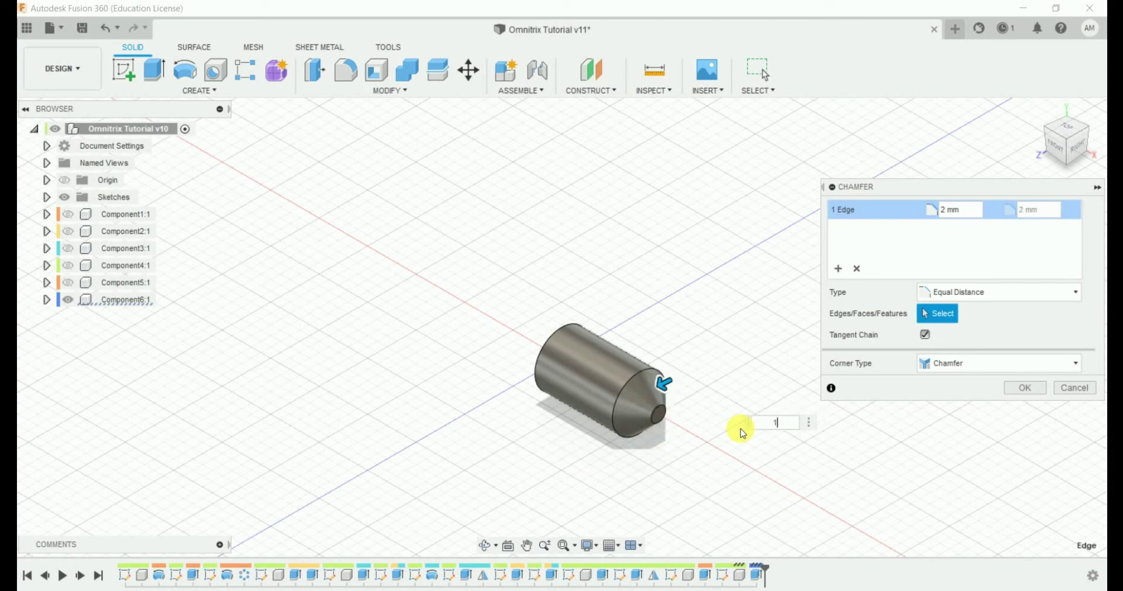
{"action": "left_click", "coordinate": [1024, 387]}
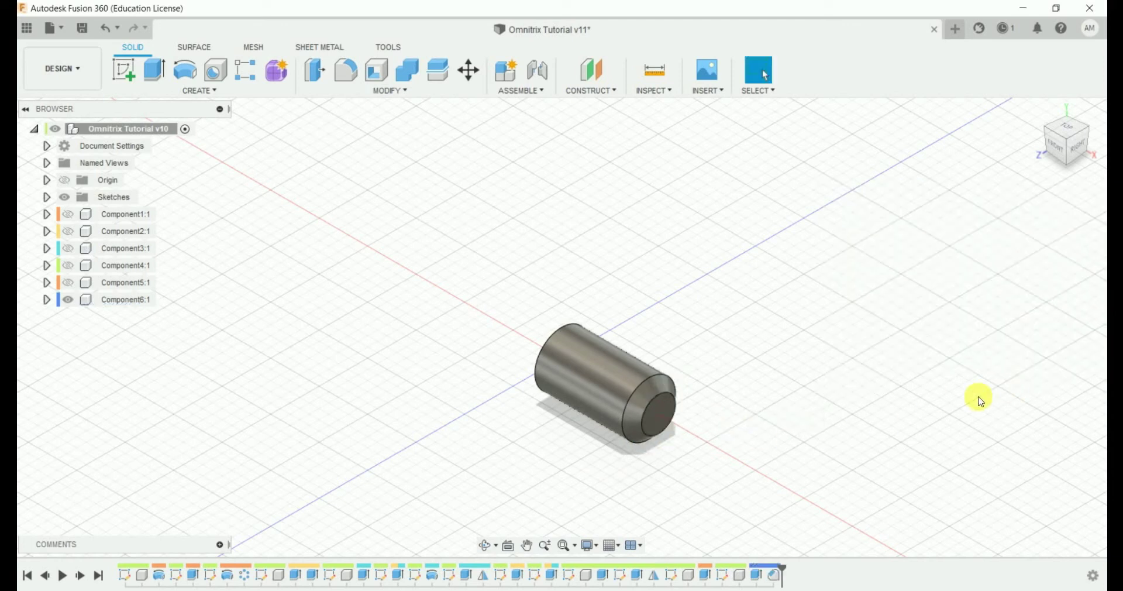
Switch to the front view and start a sketch on the front plane.
{"action": "left_click", "coordinate": [1090, 177]}
{"action": "left_click", "coordinate": [123, 71]}
{"action": "left_click", "coordinate": [630, 291]}
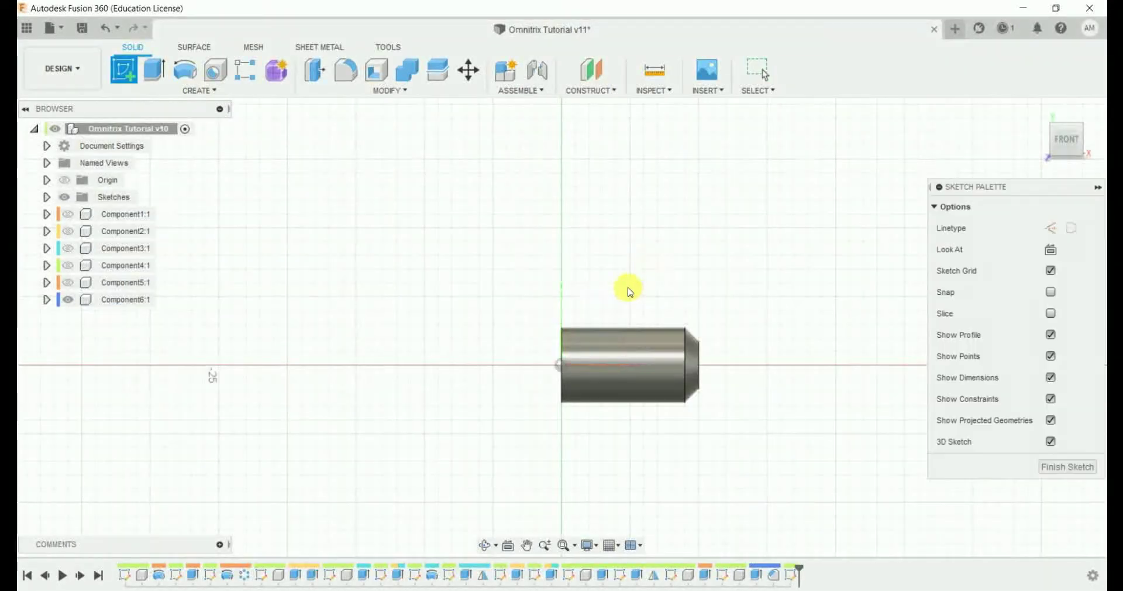
Project the chamfer's inner edge into the front sketch.
{"action": "scroll", "coordinate": [701, 375], "scroll_direction": "up", "scroll_amount": 3}
{"action": "scroll", "coordinate": [702, 373], "scroll_direction": "up", "scroll_amount": 3}
{"action": "left_click", "coordinate": [185, 70]}
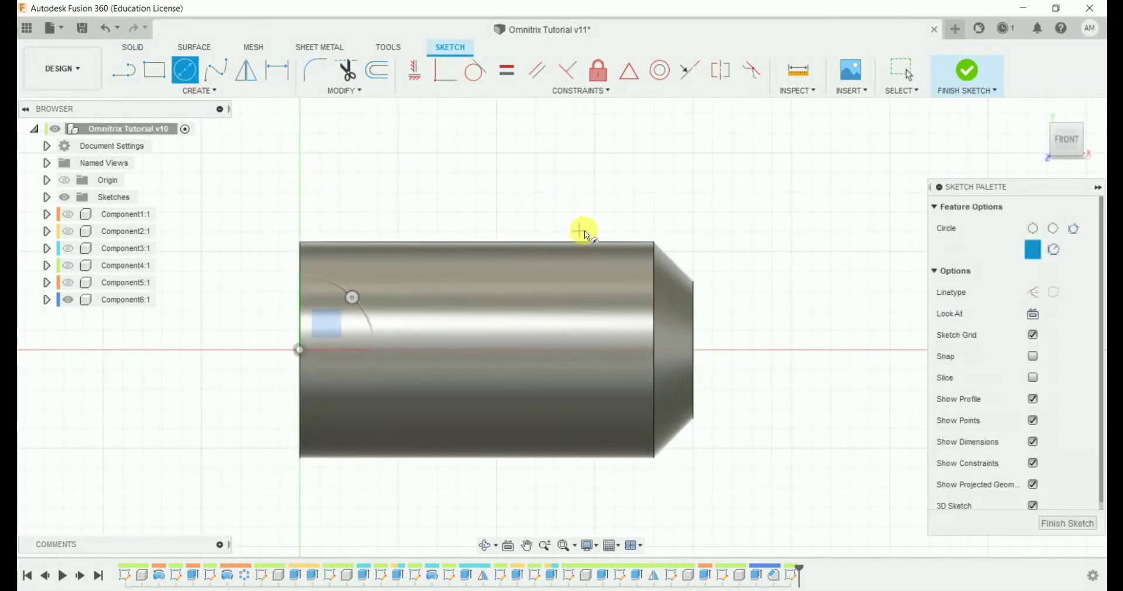
{"action": "key", "text": "Escape"}
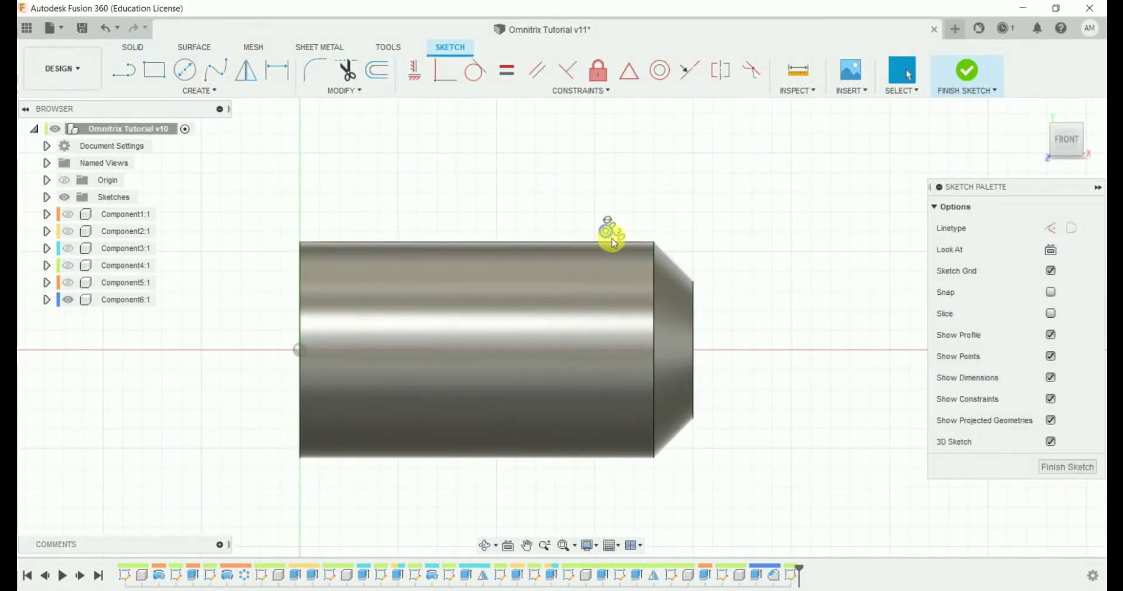
{"action": "scroll", "coordinate": [613, 243], "scroll_direction": "up", "scroll_amount": 3}
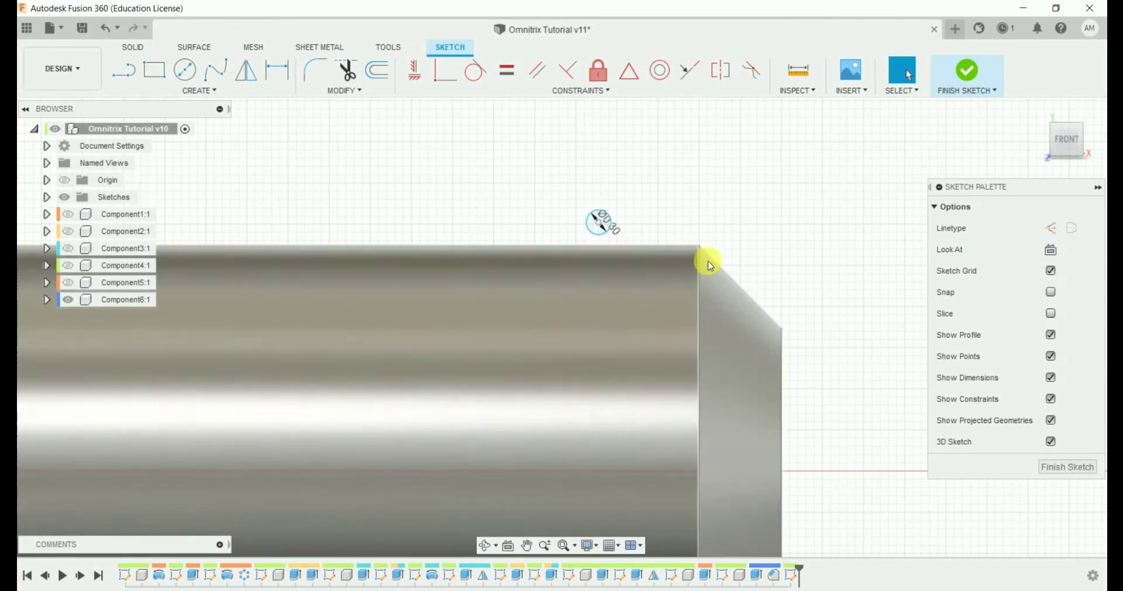
{"action": "scroll", "coordinate": [744, 235], "scroll_direction": "down", "scroll_amount": 1}
{"action": "scroll", "coordinate": [744, 235], "scroll_direction": "down", "scroll_amount": 1}
{"action": "type", "text": "s"}
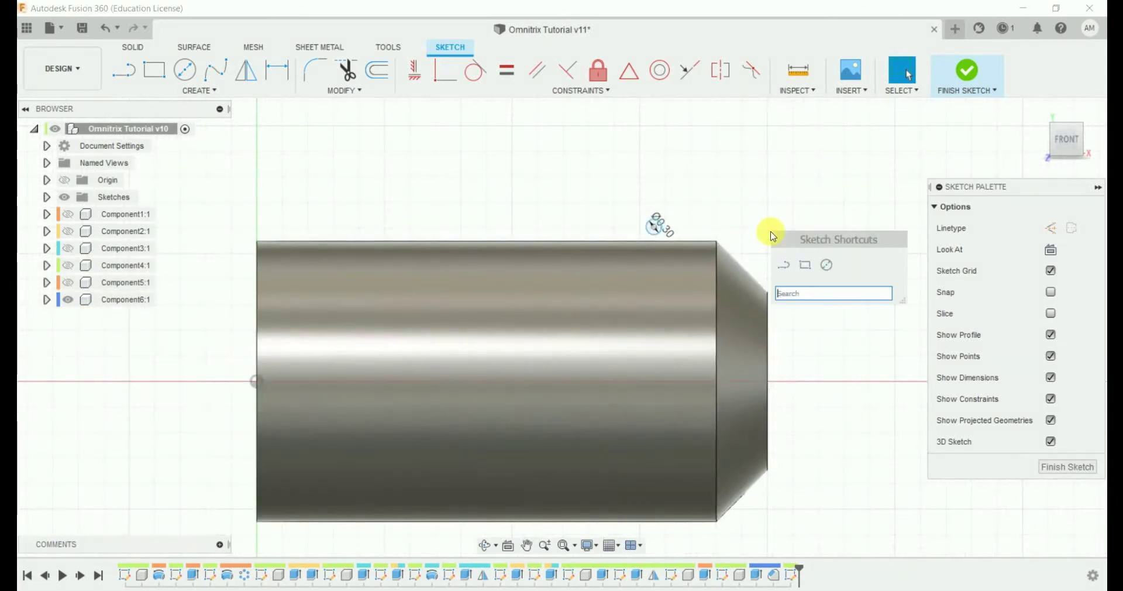
{"action": "type", "text": "pro"}
{"action": "key", "text": "Return"}
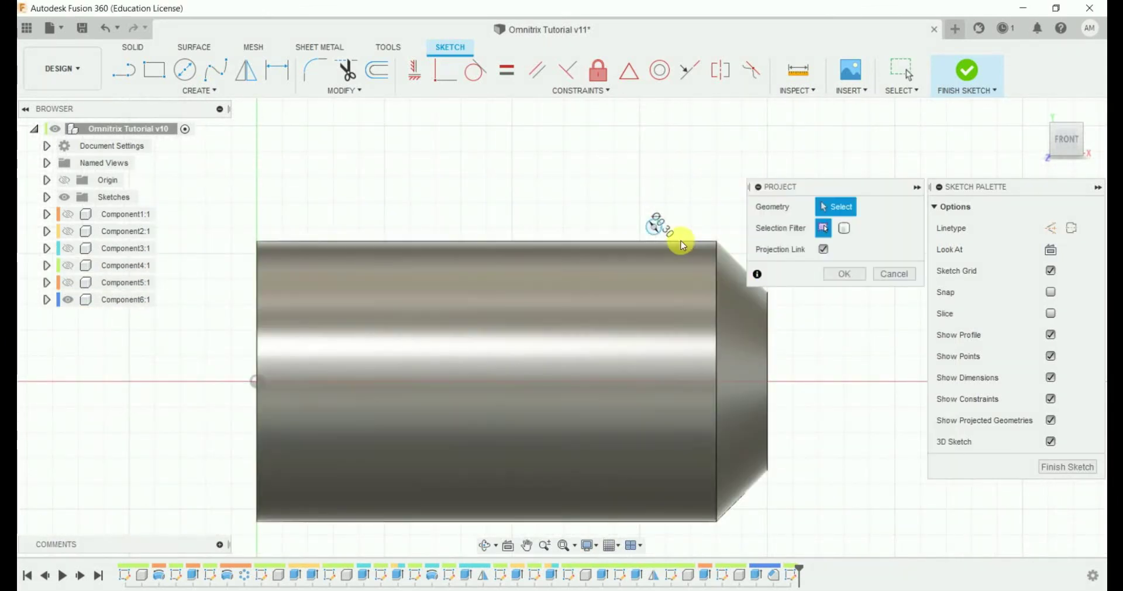
{"action": "left_click", "coordinate": [880, 260]}
{"action": "scroll", "coordinate": [657, 231], "scroll_direction": "up", "scroll_amount": 2}
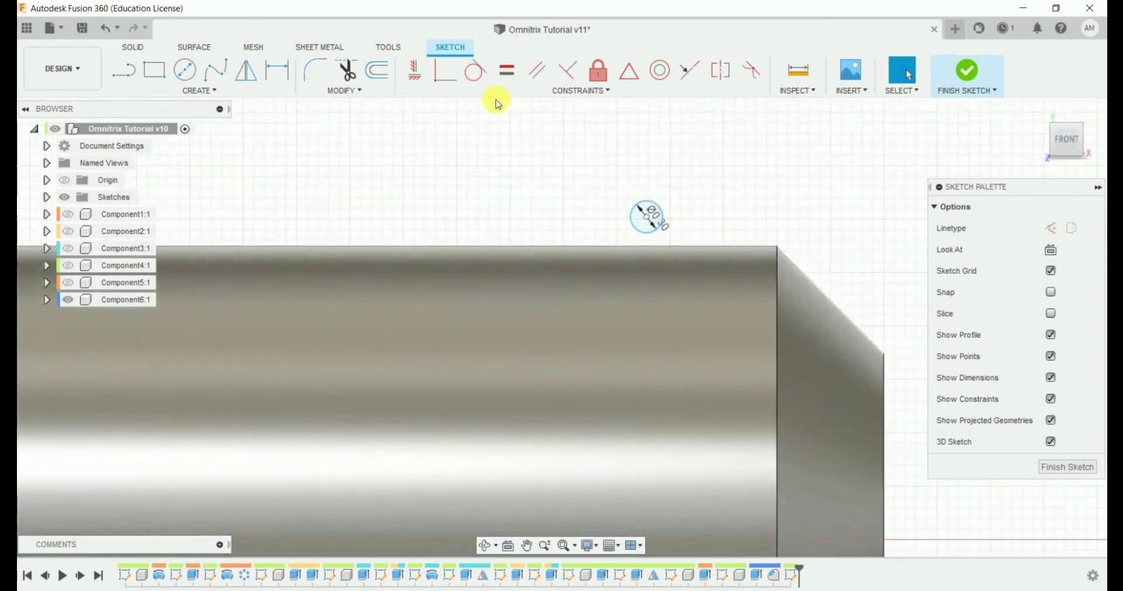
{"action": "key", "text": "Escape"}
{"action": "left_click", "coordinate": [778, 258]}
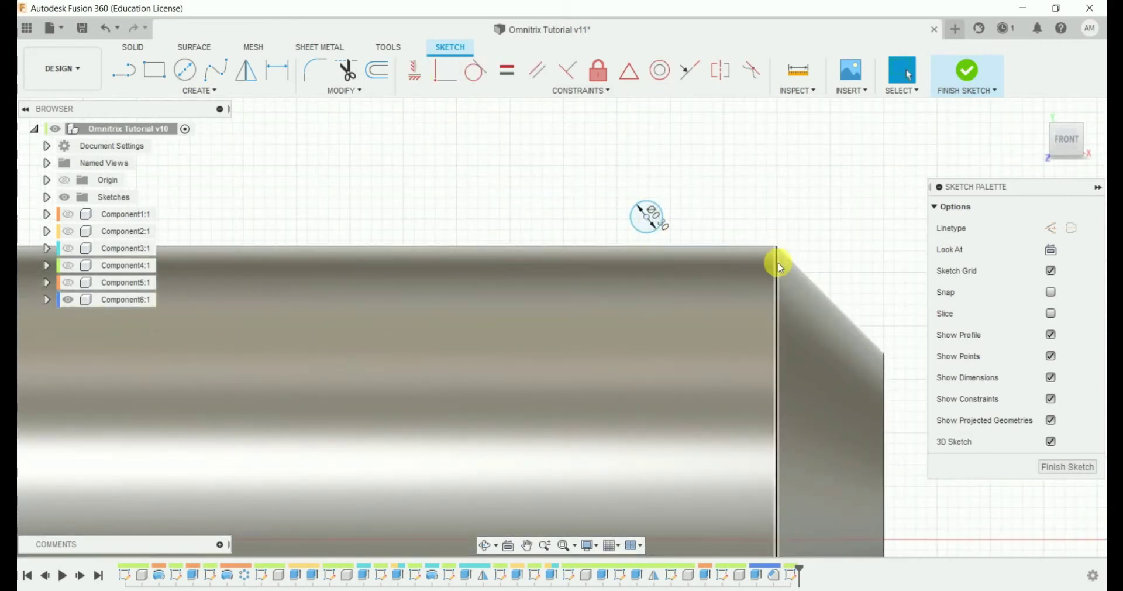
{"action": "type", "text": "spr"}
{"action": "left_click", "coordinate": [837, 304]}
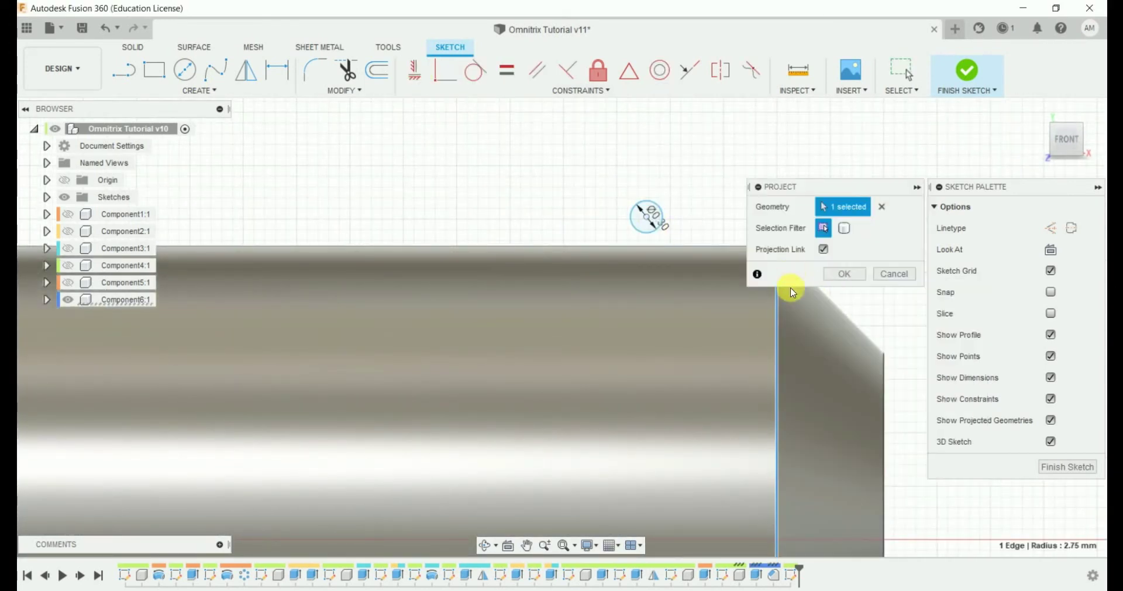
{"action": "left_click", "coordinate": [830, 274]}
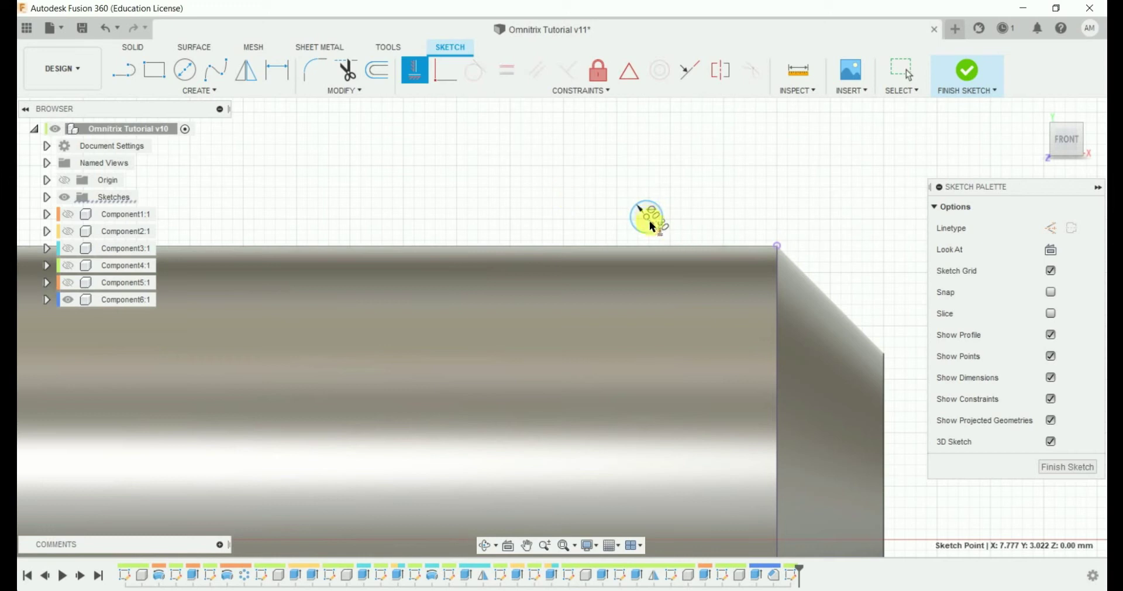
{"action": "key", "text": "Escape"}
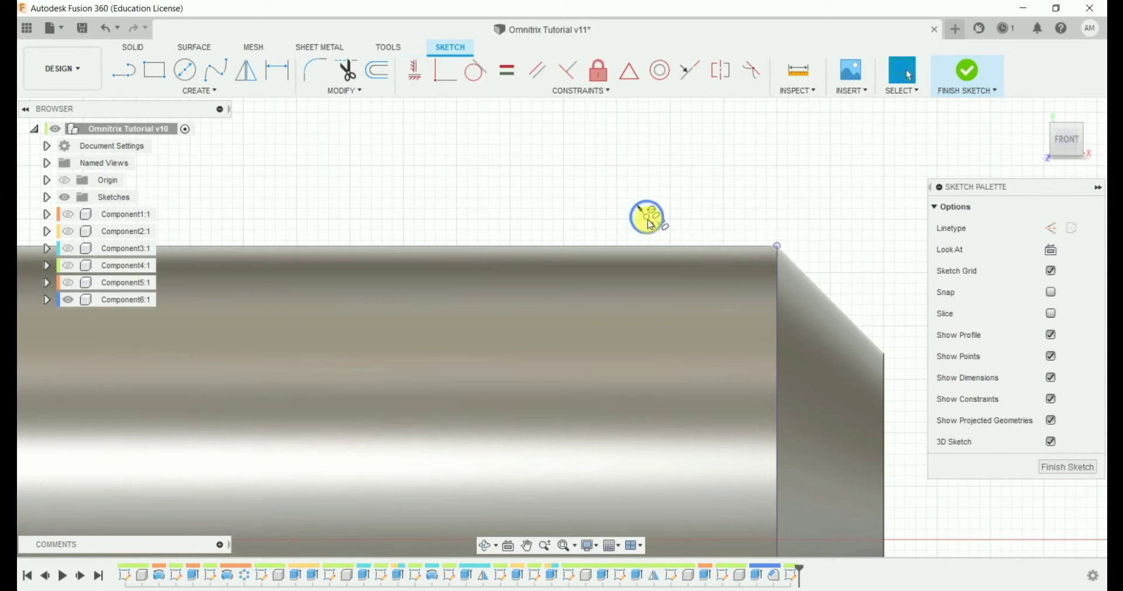
{"action": "scroll", "coordinate": [690, 240], "scroll_direction": "down", "scroll_amount": 2}
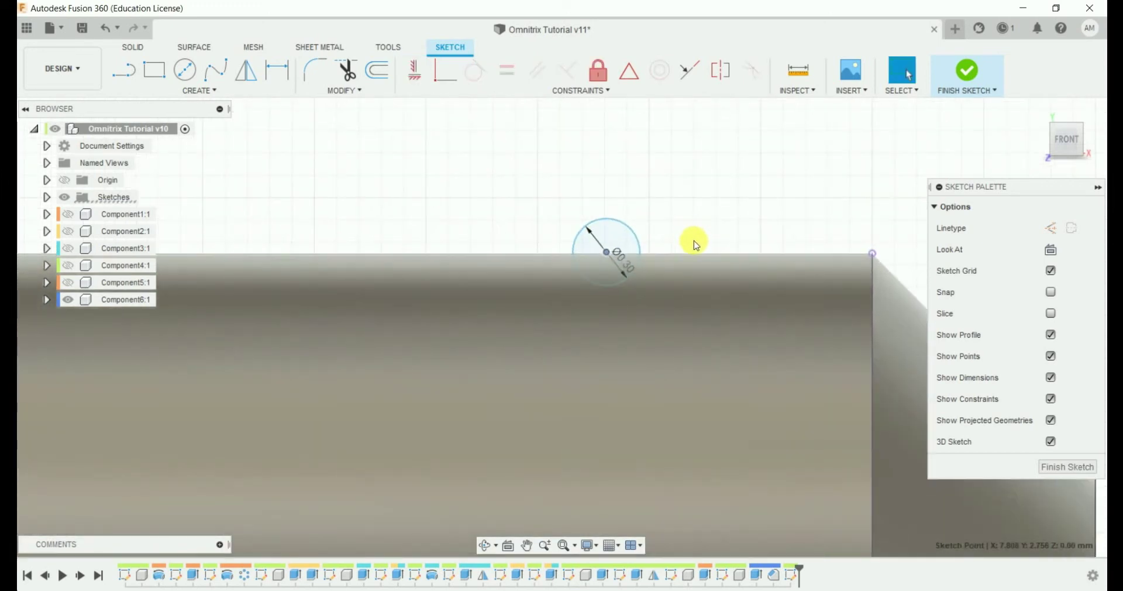
{"action": "scroll", "coordinate": [694, 240], "scroll_direction": "down", "scroll_amount": 3}
Add a 5.5 mm height dimension and a 1 mm gap from the chamfer corner, then finish the sketch.
{"action": "key", "text": "d"}
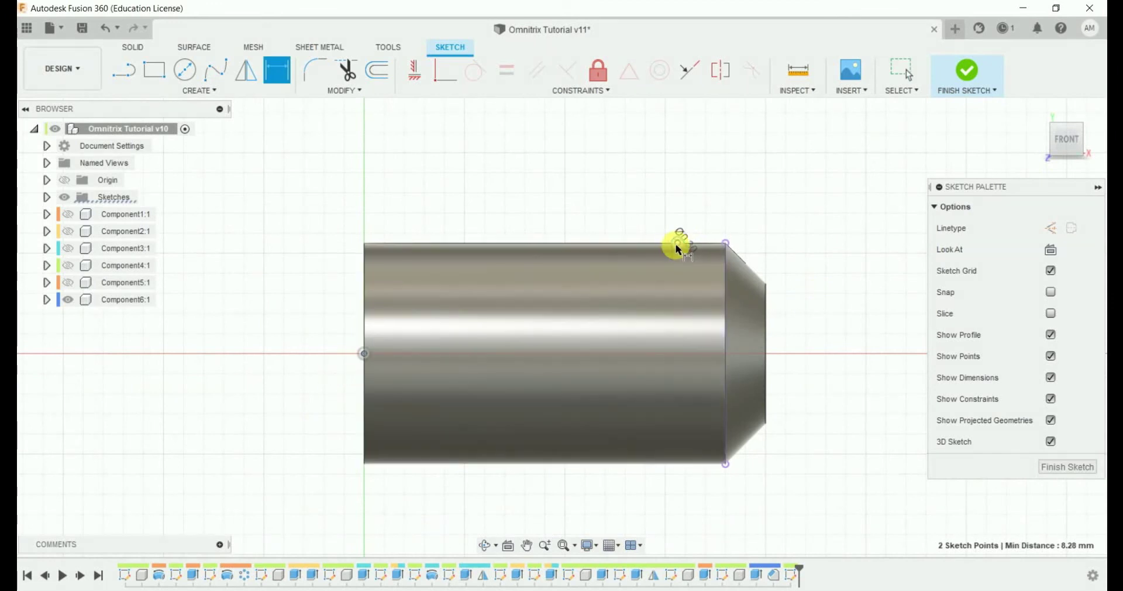
{"action": "left_click", "coordinate": [324, 307]}
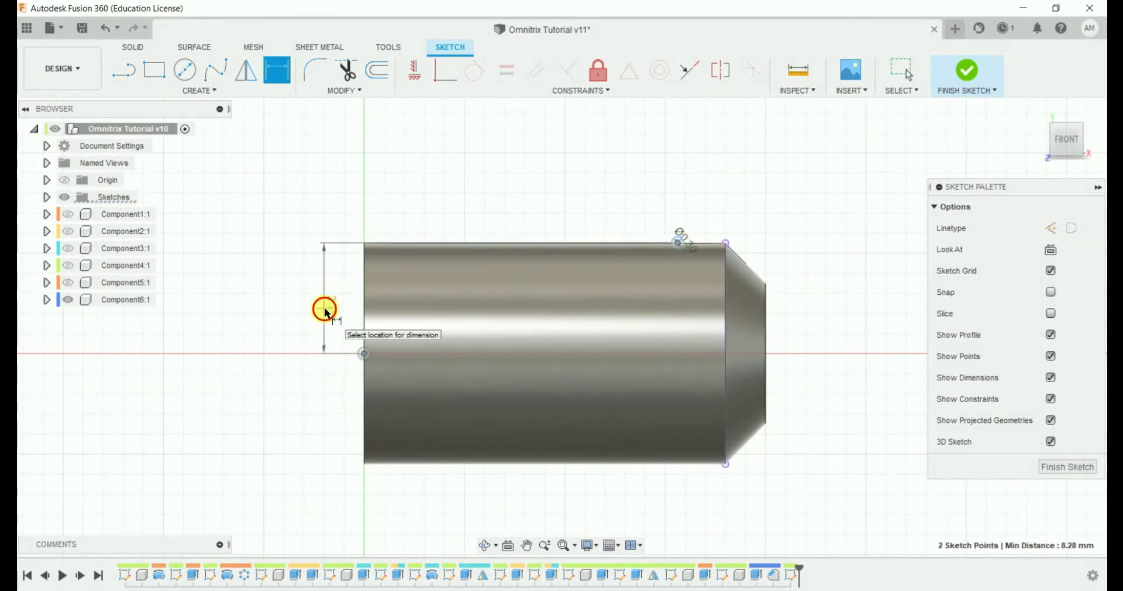
{"action": "type", "text": "5.5"}
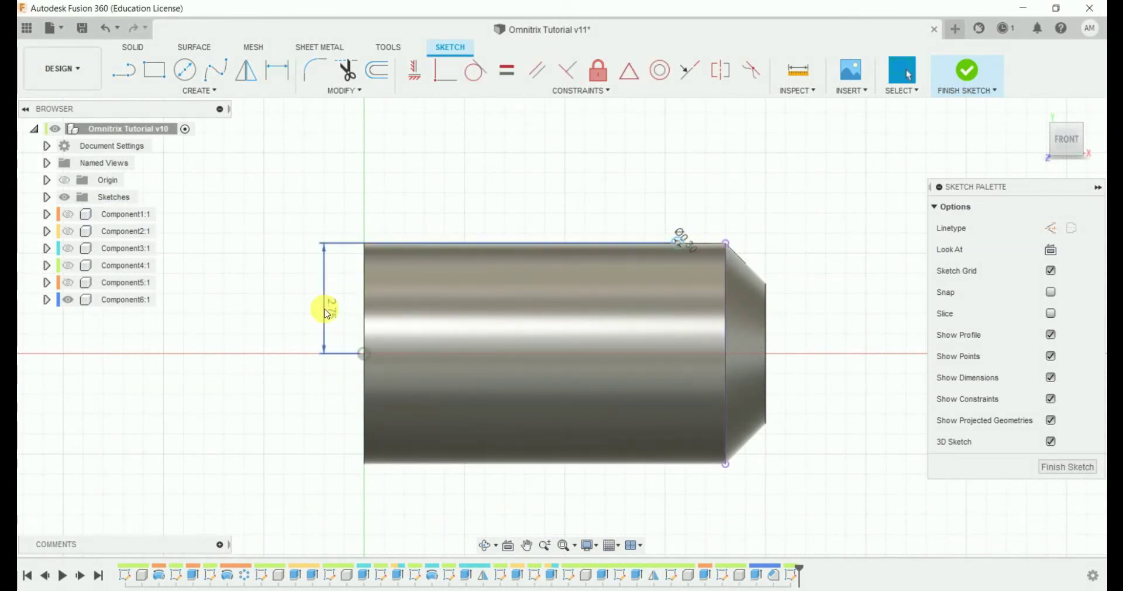
{"action": "scroll", "coordinate": [693, 230], "scroll_direction": "up", "scroll_amount": 2}
{"action": "scroll", "coordinate": [699, 251], "scroll_direction": "up", "scroll_amount": 3}
{"action": "key", "text": "d"}
{"action": "left_click", "coordinate": [774, 261]}
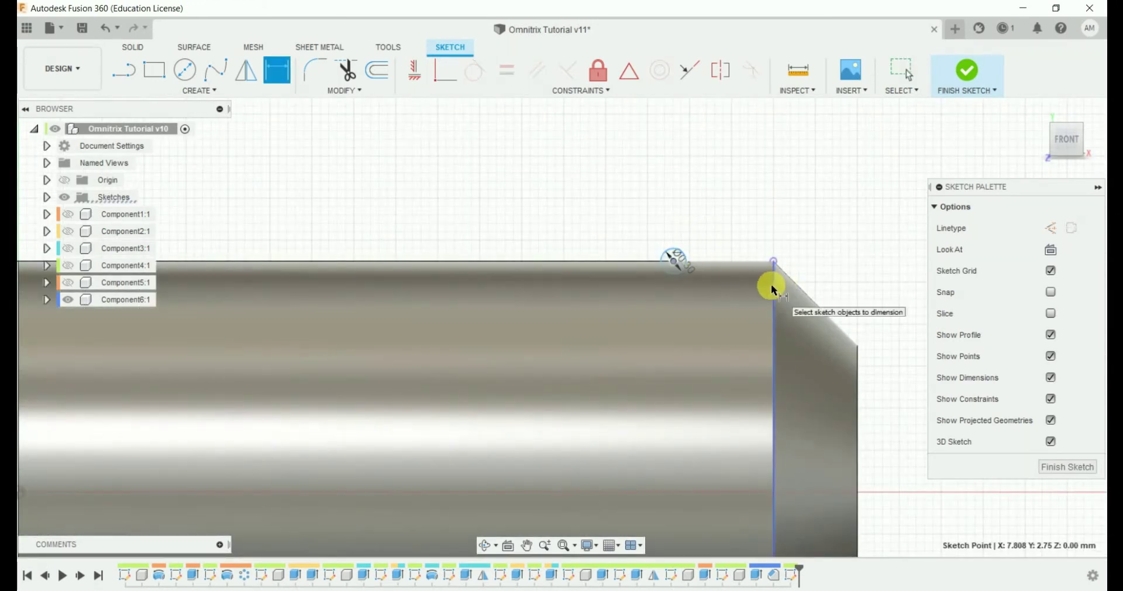
{"action": "left_click", "coordinate": [724, 198]}
{"action": "key", "text": "Return"}
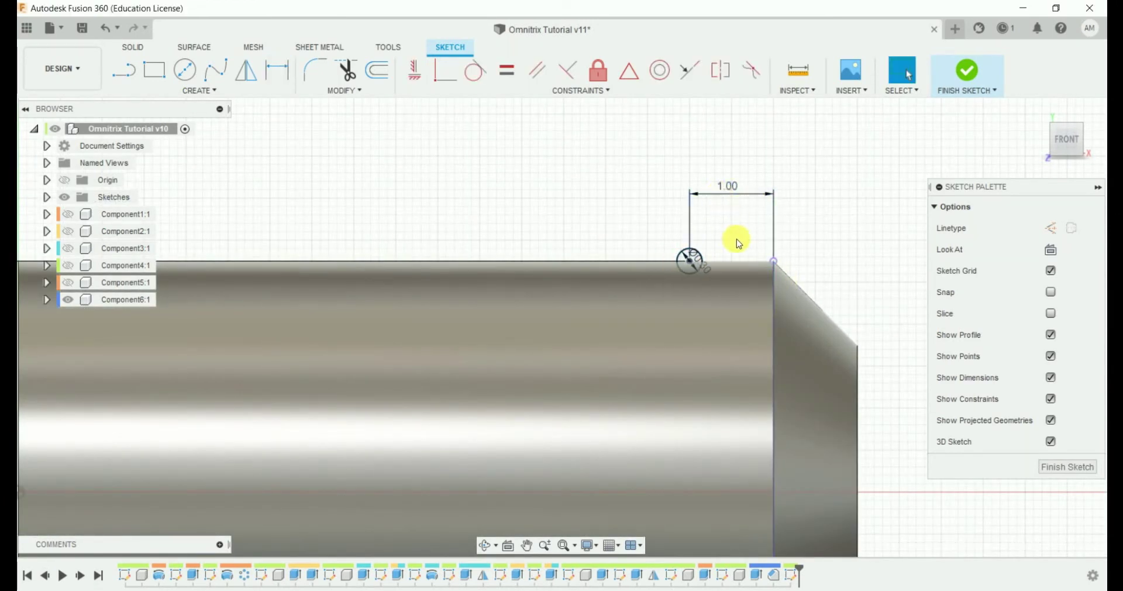
{"action": "scroll", "coordinate": [732, 227], "scroll_direction": "down", "scroll_amount": 5}
{"action": "left_click", "coordinate": [1058, 468]}
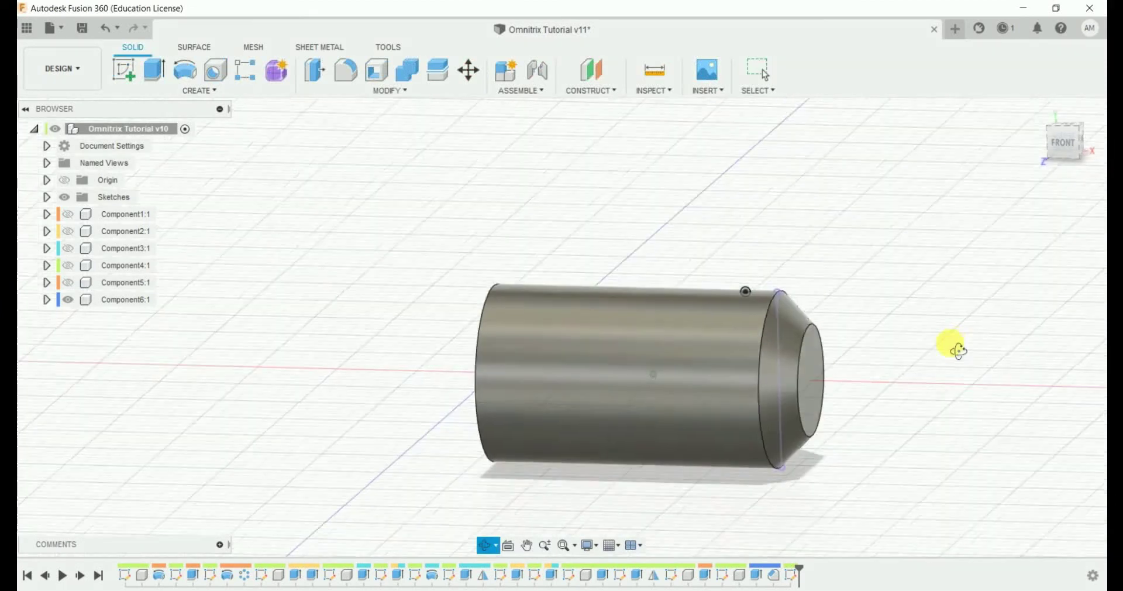
Revolve-cut the groove profile around the cylinder axis and save the design.
{"action": "left_click", "coordinate": [184, 71]}
{"action": "left_click", "coordinate": [560, 362]}
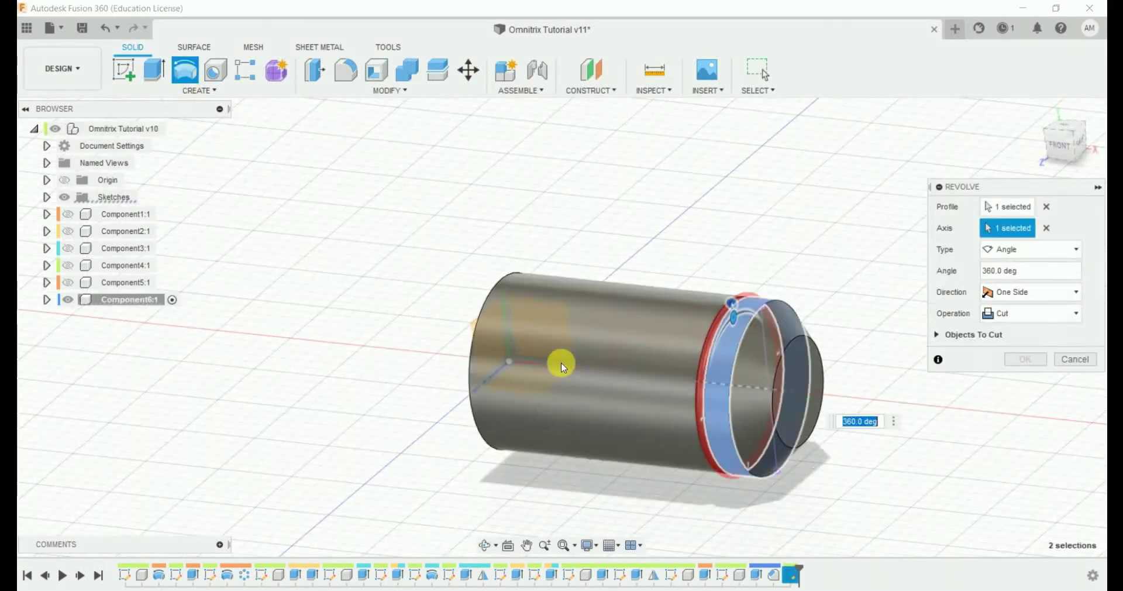
{"action": "left_click", "coordinate": [1026, 359]}
{"action": "left_click", "coordinate": [1037, 108]}
{"action": "key", "text": "ctrl+s"}
{"action": "key", "text": "Return"}
Show Component1 through Component5 again in the Browser.
{"action": "scroll", "coordinate": [825, 353], "scroll_direction": "down", "scroll_amount": 2}
{"action": "scroll", "coordinate": [829, 359], "scroll_direction": "down", "scroll_amount": 2}
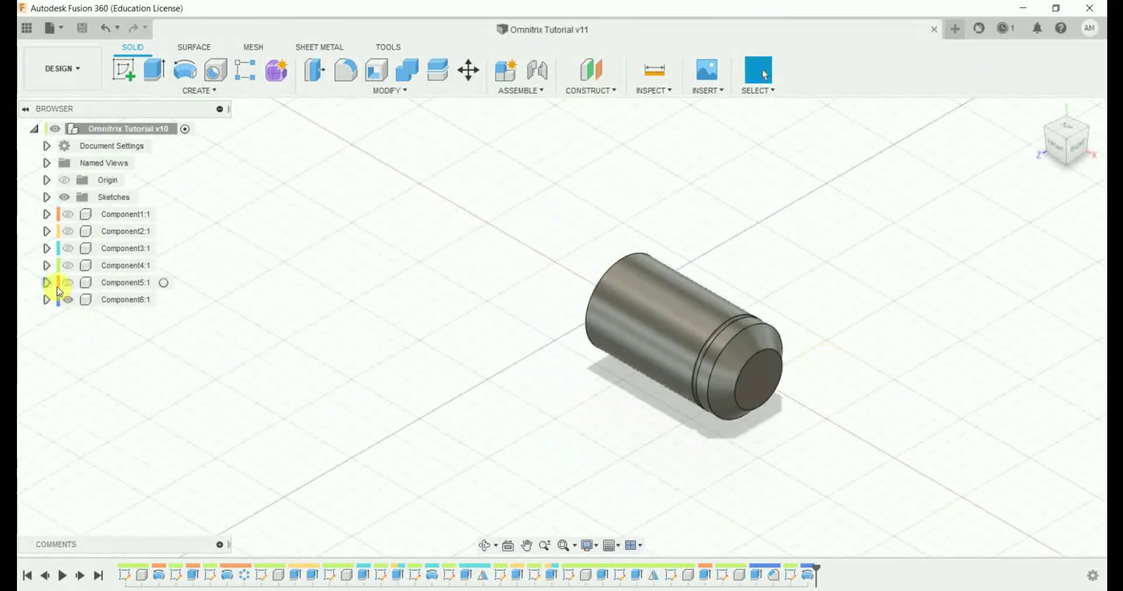
{"action": "left_click", "coordinate": [69, 282]}
{"action": "left_click", "coordinate": [69, 265]}
{"action": "left_click", "coordinate": [68, 248]}
{"action": "left_click", "coordinate": [69, 231]}
{"action": "left_click", "coordinate": [69, 215]}
{"action": "scroll", "coordinate": [388, 353], "scroll_direction": "down", "scroll_amount": 5}
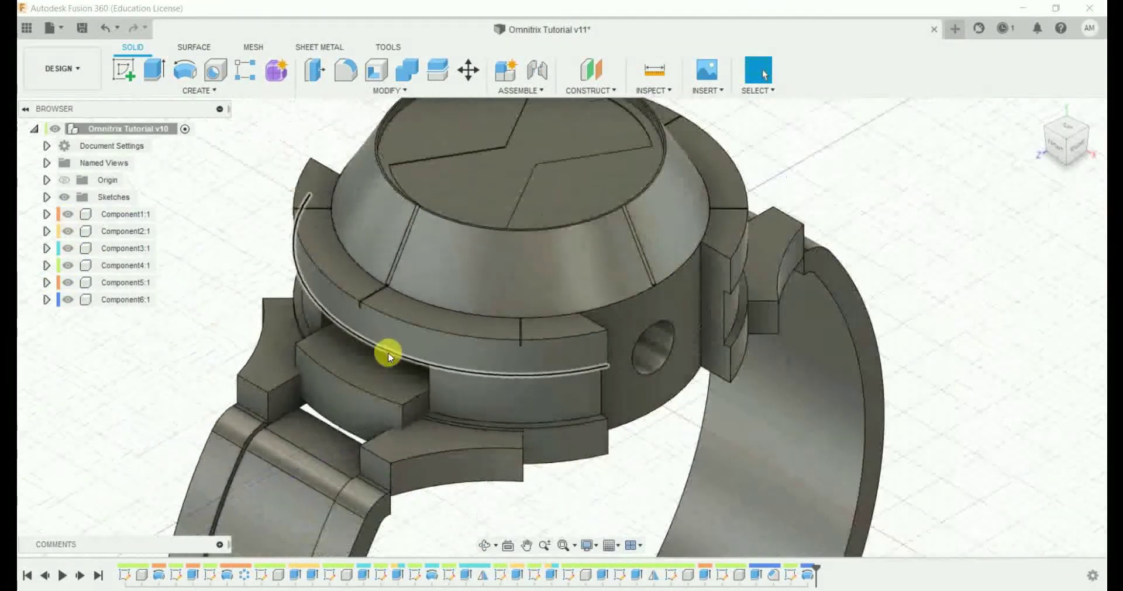
Move the pin Component6:1 out beside the watch body.
{"action": "left_click", "coordinate": [126, 299]}
{"action": "scroll", "coordinate": [734, 402], "scroll_direction": "up", "scroll_amount": 5}
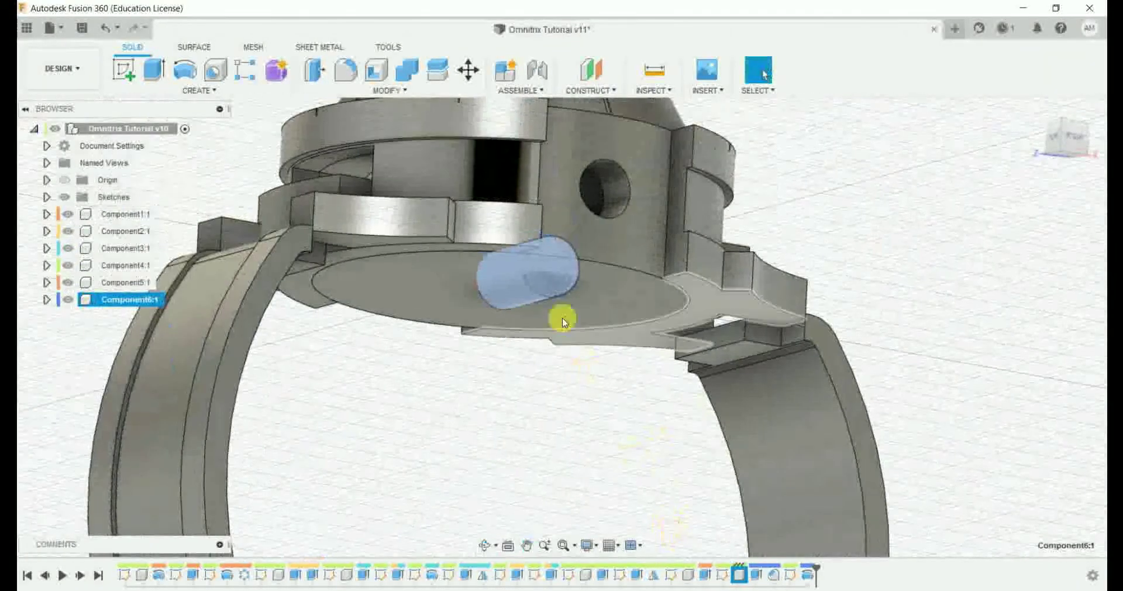
{"action": "left_click_drag", "start_coordinate": [531, 298], "coordinate": [829, 244]}
{"action": "scroll", "coordinate": [753, 344], "scroll_direction": "up", "scroll_amount": 3}
{"action": "scroll", "coordinate": [609, 359], "scroll_direction": "down", "scroll_amount": 3}
{"action": "mouse_move", "coordinate": [609, 359]}
{"action": "middle_mouse_down", "text": "shift"}
{"action": "mouse_move", "coordinate": [609, 376]}
{"action": "mouse_move", "coordinate": [669, 328]}
{"action": "mouse_move", "coordinate": [647, 370]}
{"action": "middle_mouse_up", "text": "shift"}
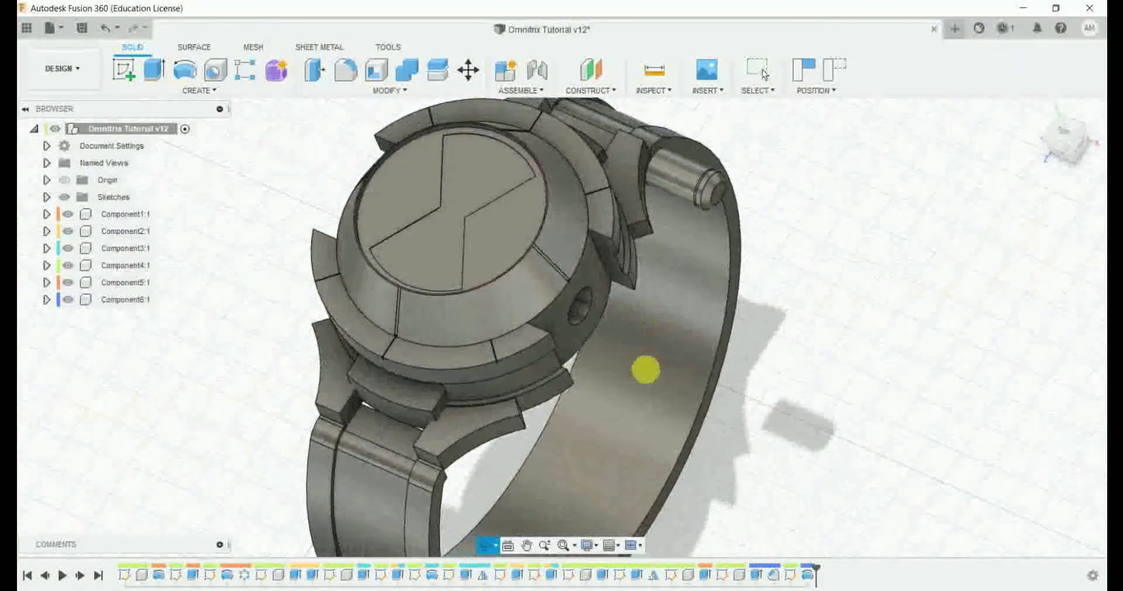
Add a copy of the pin offset 13 mm along Z.
{"action": "left_click", "coordinate": [138, 298]}
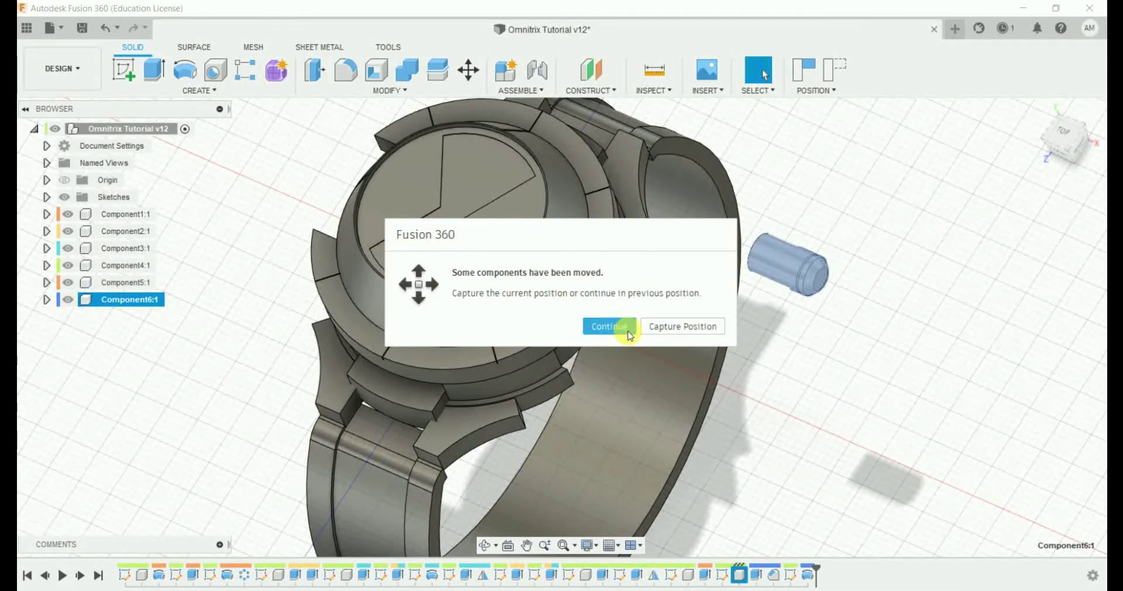
{"action": "left_click", "coordinate": [672, 329]}
{"action": "left_click_drag", "start_coordinate": [770, 306], "coordinate": [726, 388]}
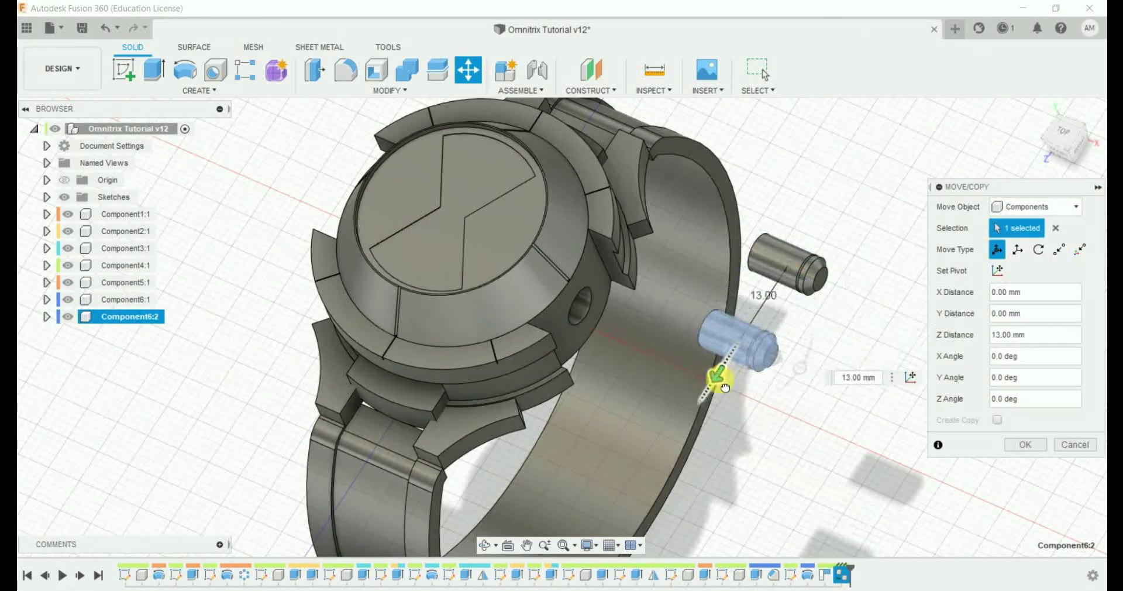
{"action": "key", "text": "Return"}
{"action": "middle_click_drag", "start_coordinate": [887, 351], "coordinate": [827, 328], "text": "shift"}
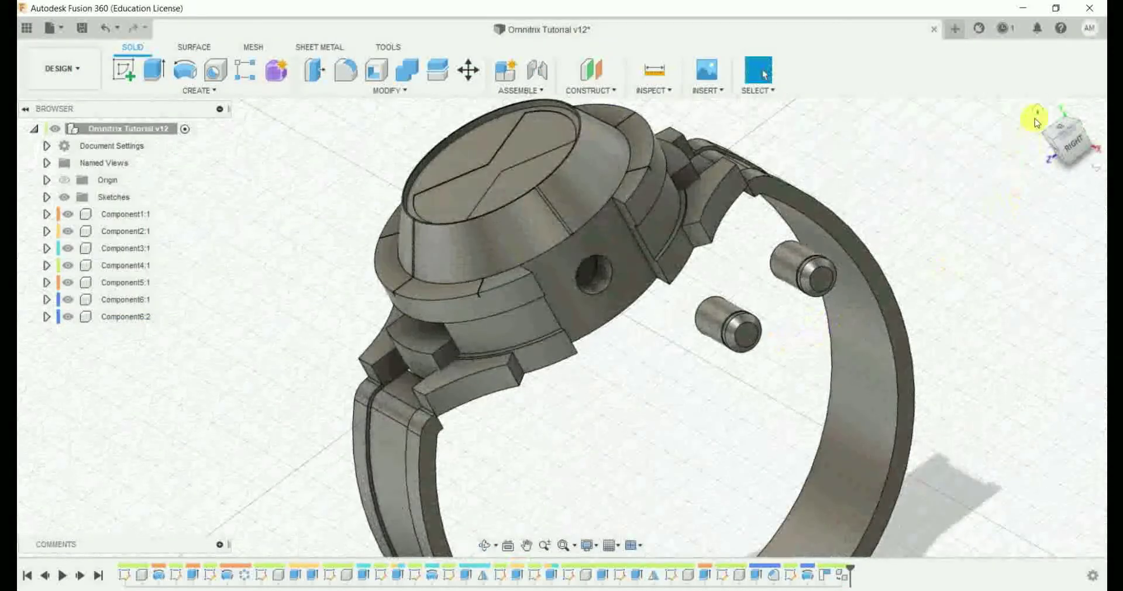
{"action": "left_click", "coordinate": [1037, 110]}
{"action": "middle_click_drag", "start_coordinate": [959, 199], "coordinate": [657, 283], "text": "shift"}
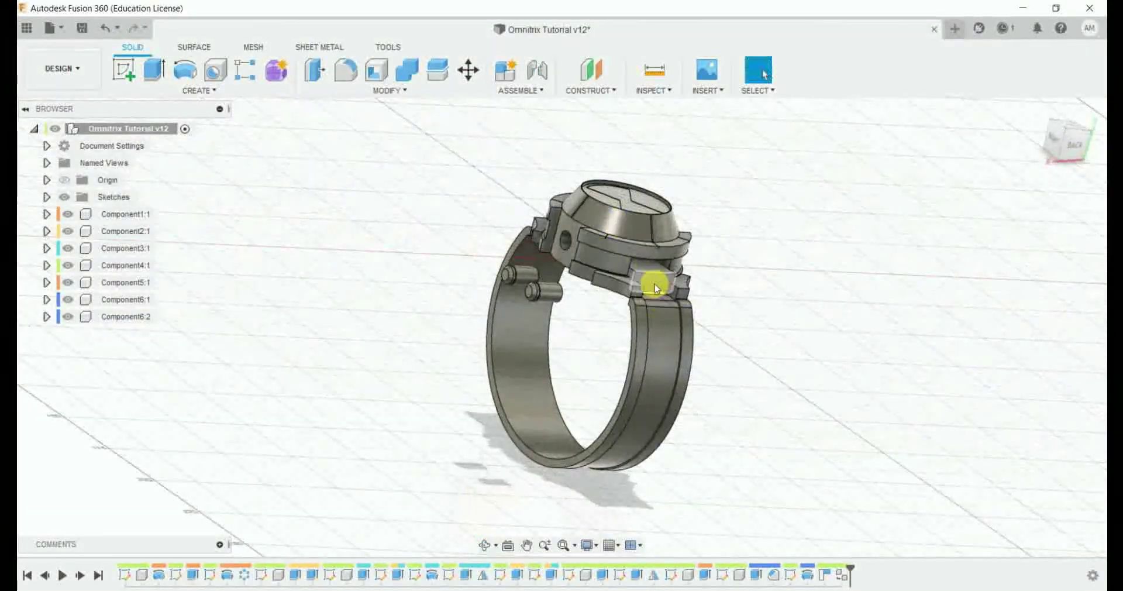
{"action": "mouse_move", "coordinate": [779, 248]}
{"action": "middle_mouse_down", "text": "shift"}
{"action": "mouse_move", "coordinate": [765, 326]}
{"action": "mouse_move", "coordinate": [833, 349]}
{"action": "mouse_move", "coordinate": [975, 366]}
{"action": "middle_mouse_up", "text": "shift"}
{"action": "scroll", "coordinate": [621, 258], "scroll_direction": "up", "scroll_amount": 3}
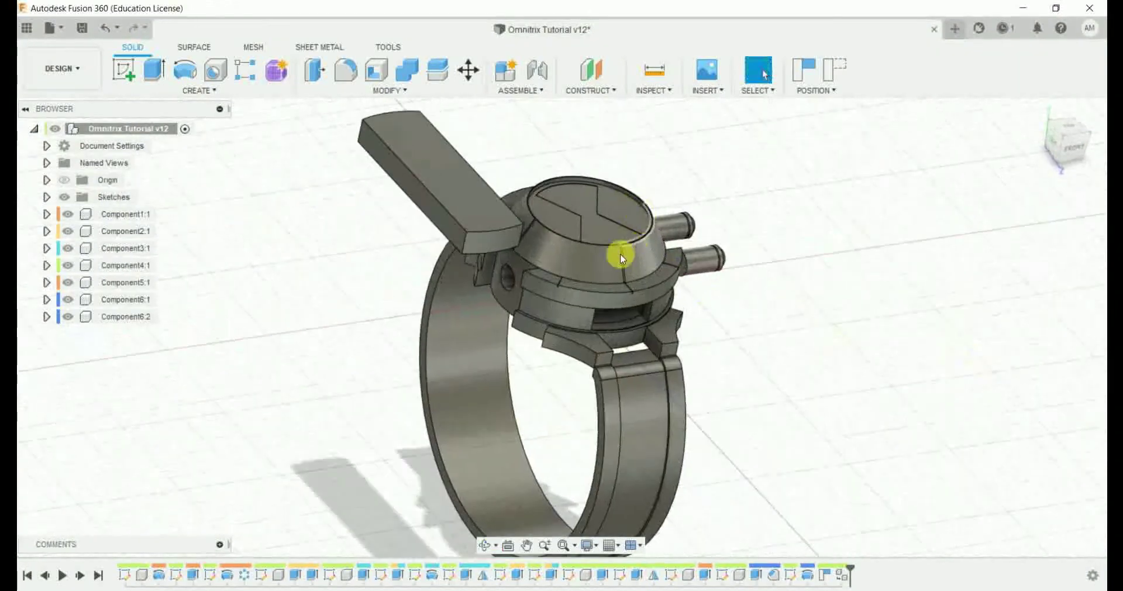
Hide Component1 and joint Component2 to Component5 with a 3.25 mm Z offset.
{"action": "left_click", "coordinate": [68, 214]}
{"action": "middle_click_drag", "start_coordinate": [445, 275], "coordinate": [486, 289], "text": "shift"}
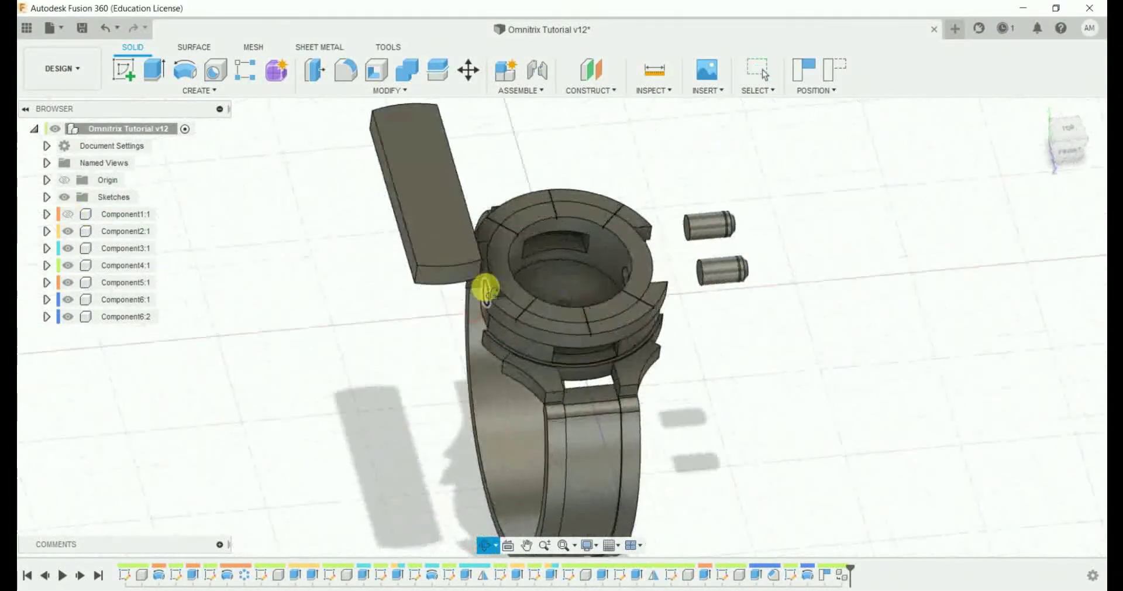
{"action": "left_click", "coordinate": [544, 78]}
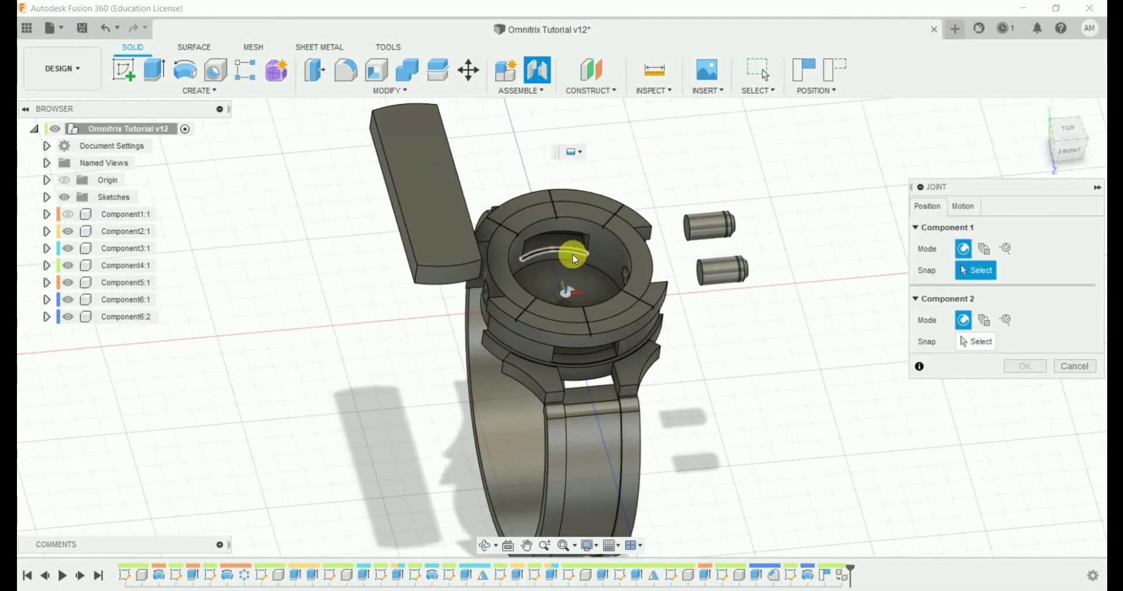
{"action": "left_click", "coordinate": [570, 293]}
{"action": "middle_click_drag", "start_coordinate": [409, 296], "coordinate": [396, 209], "text": "shift"}
{"action": "left_click", "coordinate": [396, 208]}
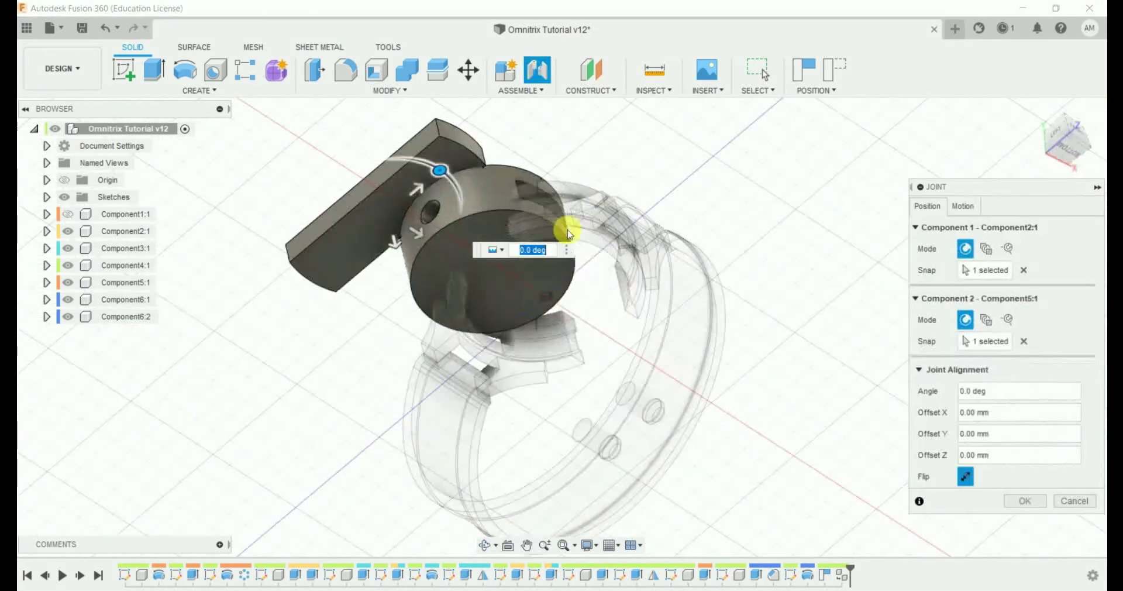
{"action": "left_click", "coordinate": [1071, 148]}
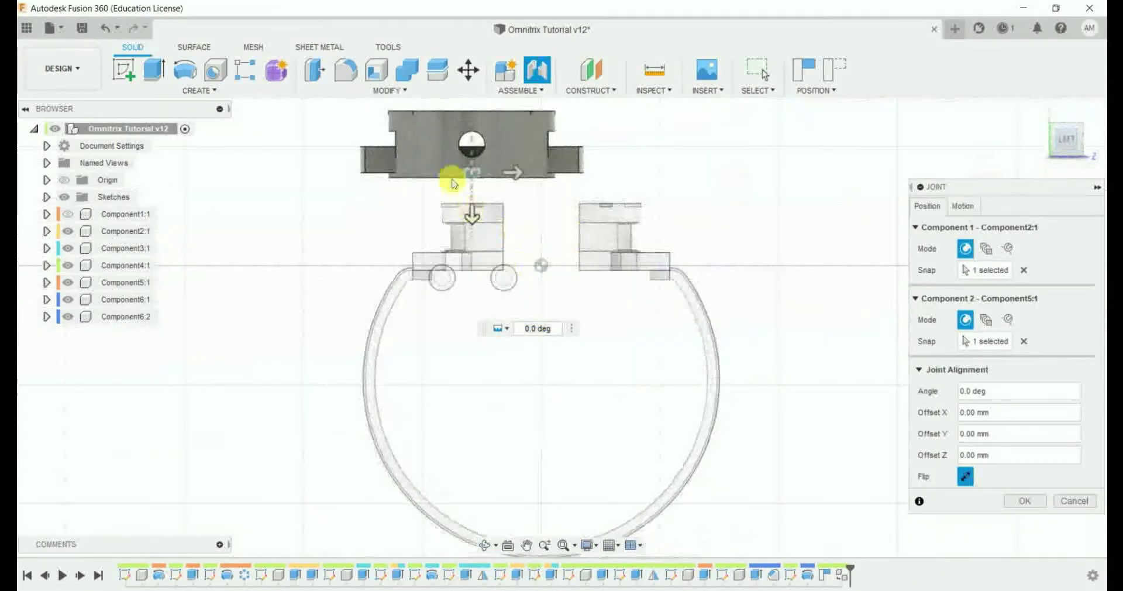
{"action": "left_click_drag", "start_coordinate": [477, 216], "coordinate": [486, 251]}
{"action": "type", "text": "3.5"}
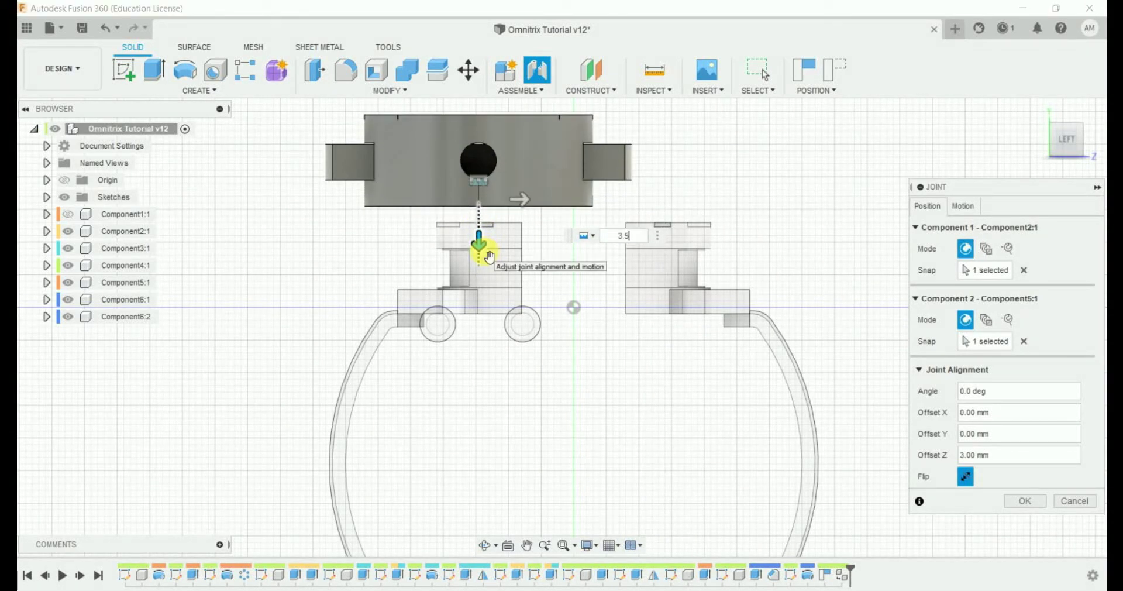
{"action": "key", "text": "BackSpace"}
{"action": "type", "text": "2"}
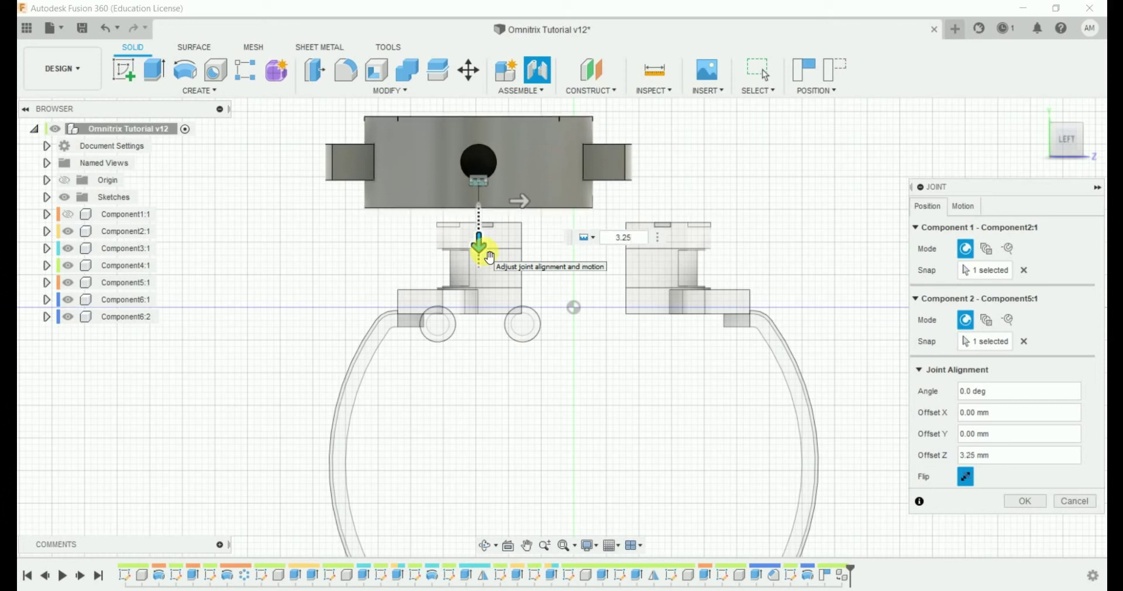
{"action": "left_click", "coordinate": [1016, 503]}
Drag the watch body upward off the straps in a 3D view.
{"action": "mouse_move", "coordinate": [835, 248]}
{"action": "middle_mouse_down", "text": "shift"}
{"action": "mouse_move", "coordinate": [886, 260]}
{"action": "mouse_move", "coordinate": [827, 251]}
{"action": "mouse_move", "coordinate": [831, 228]}
{"action": "mouse_move", "coordinate": [810, 209]}
{"action": "middle_mouse_up", "text": "shift"}
{"action": "key", "text": "Escape"}
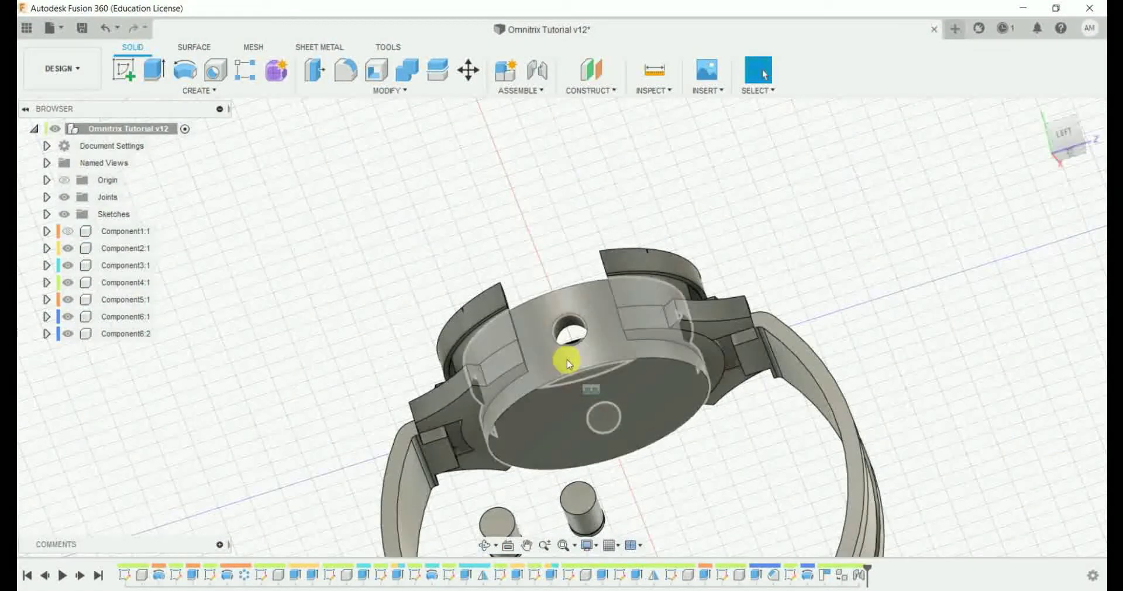
{"action": "left_click_drag", "start_coordinate": [572, 358], "coordinate": [527, 198]}
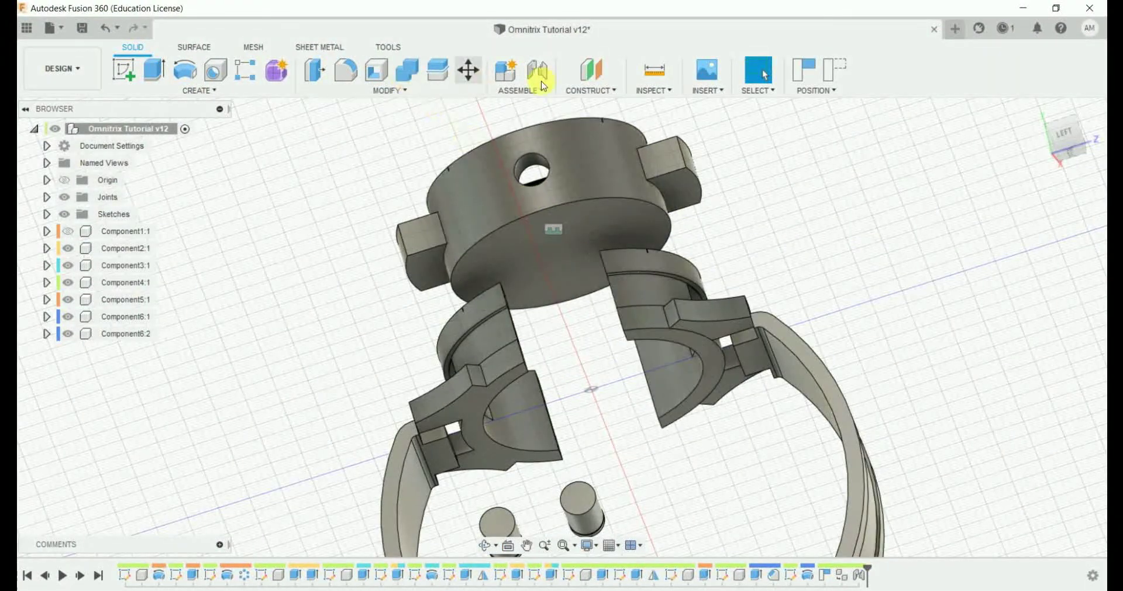
Joint Component3's band to Component2, flipped to sit beneath the watch body.
{"action": "key", "text": "j"}
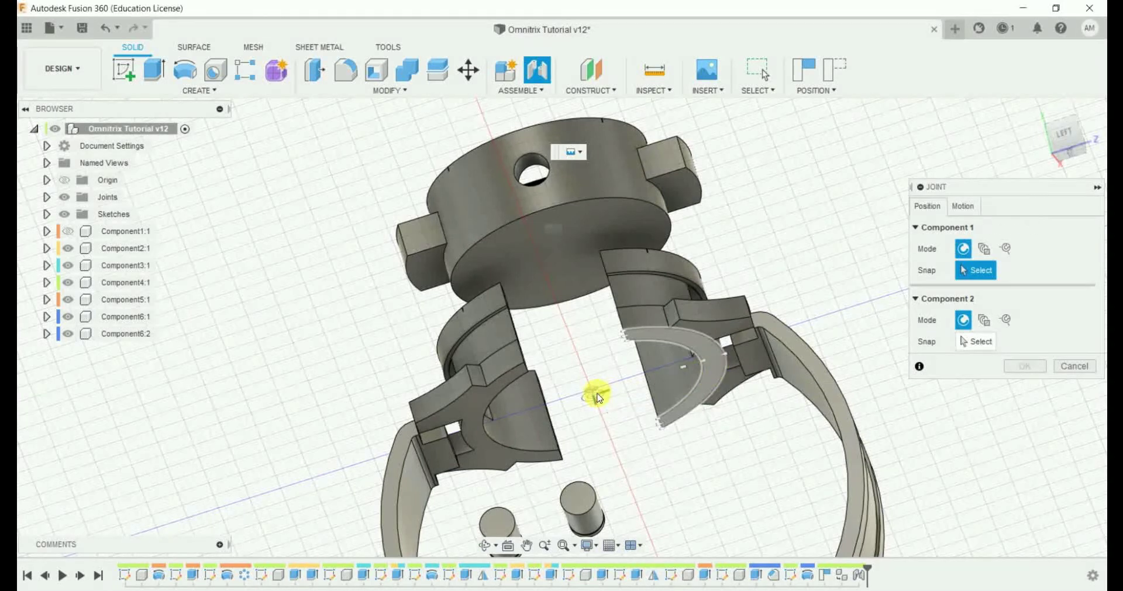
{"action": "left_click", "coordinate": [598, 398]}
{"action": "left_click", "coordinate": [566, 260]}
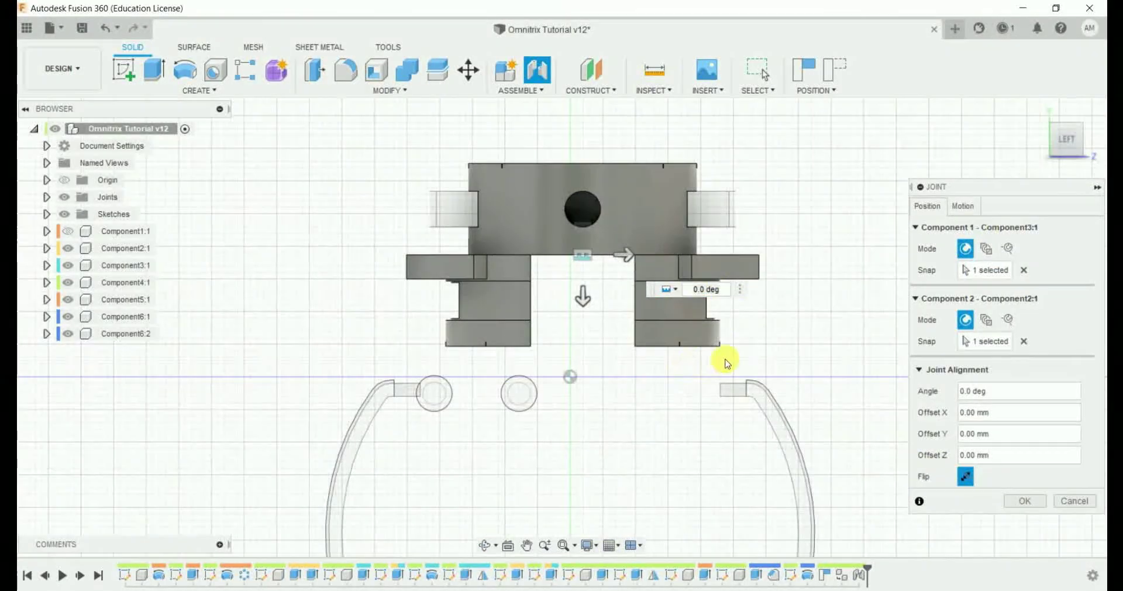
{"action": "mouse_move", "coordinate": [727, 362]}
{"action": "middle_mouse_down", "text": "shift"}
{"action": "mouse_move", "coordinate": [760, 275]}
{"action": "mouse_move", "coordinate": [700, 299]}
{"action": "middle_mouse_up", "text": "shift"}
{"action": "left_click", "coordinate": [966, 477]}
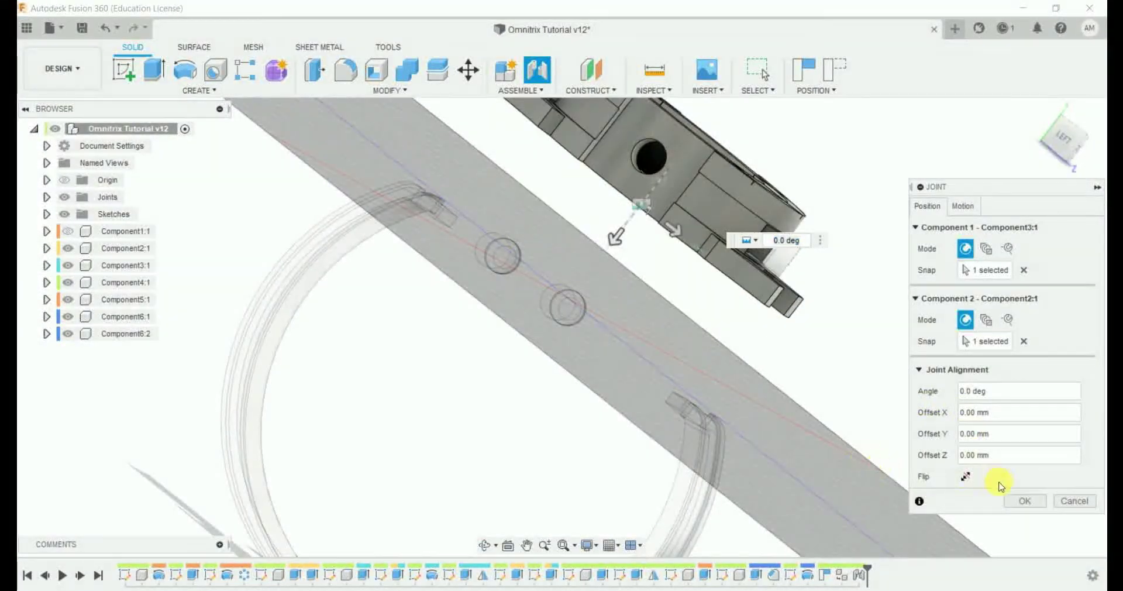
{"action": "left_click", "coordinate": [1018, 502]}
{"action": "mouse_move", "coordinate": [695, 329]}
{"action": "middle_mouse_down", "text": "shift"}
{"action": "mouse_move", "coordinate": [775, 348]}
{"action": "mouse_move", "coordinate": [822, 339]}
{"action": "middle_mouse_up", "text": "shift"}
Joint the mating part onto the watch body Component2 at matching joint origins.
{"action": "left_click", "coordinate": [537, 71]}
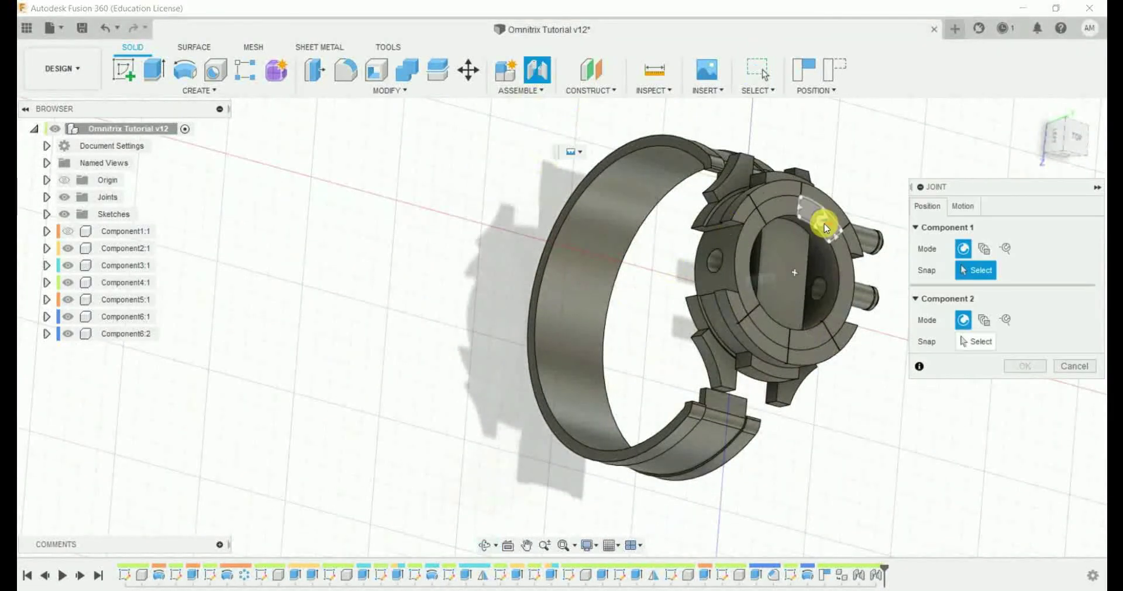
{"action": "left_click", "coordinate": [802, 275]}
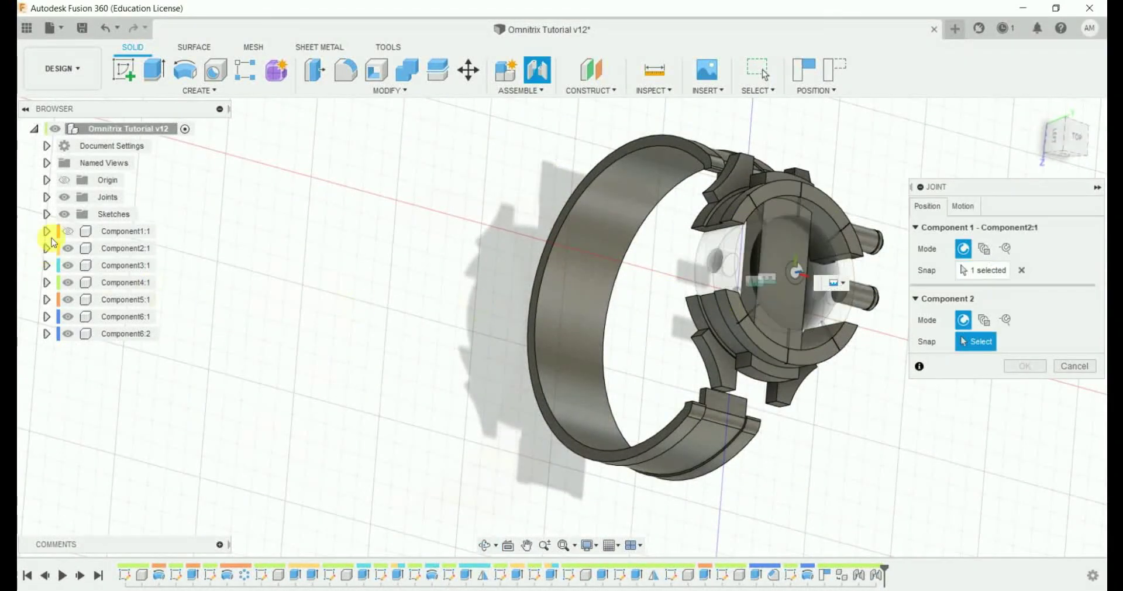
{"action": "middle_click_drag", "start_coordinate": [230, 354], "coordinate": [756, 330], "text": "shift"}
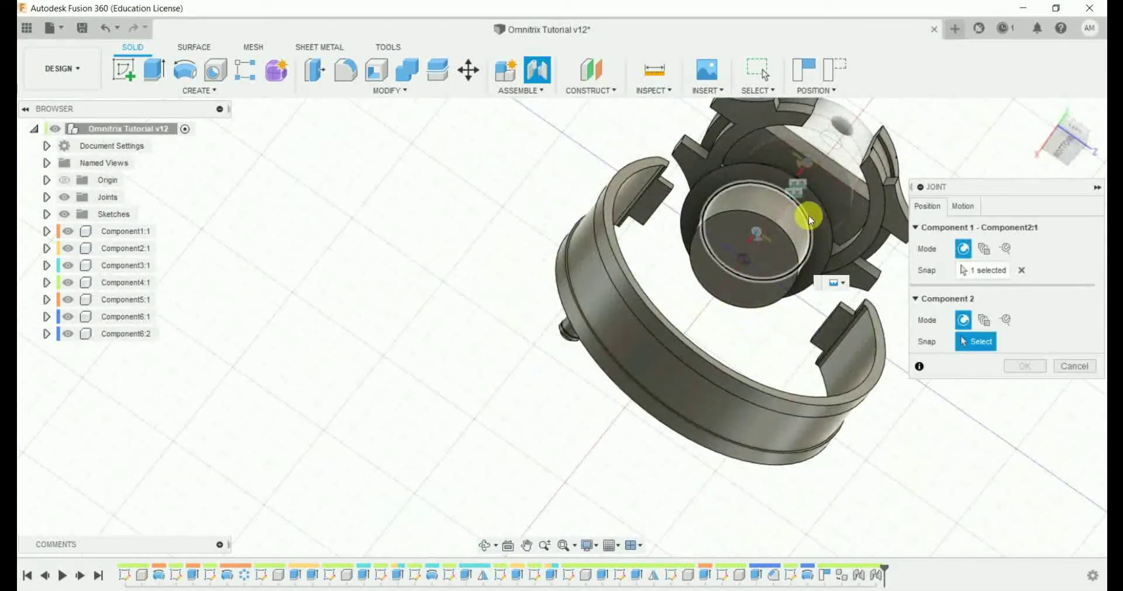
{"action": "left_click", "coordinate": [754, 238]}
{"action": "mouse_move", "coordinate": [722, 245]}
{"action": "middle_mouse_down", "text": "shift"}
{"action": "mouse_move", "coordinate": [682, 310]}
{"action": "mouse_move", "coordinate": [608, 348]}
{"action": "middle_mouse_up", "text": "shift"}
{"action": "left_click", "coordinate": [1027, 501]}
{"action": "mouse_move", "coordinate": [1026, 502]}
{"action": "middle_mouse_down", "text": "shift"}
{"action": "mouse_move", "coordinate": [854, 346]}
{"action": "mouse_move", "coordinate": [769, 359]}
{"action": "mouse_move", "coordinate": [752, 388]}
{"action": "mouse_move", "coordinate": [812, 402]}
{"action": "middle_mouse_up", "text": "shift"}
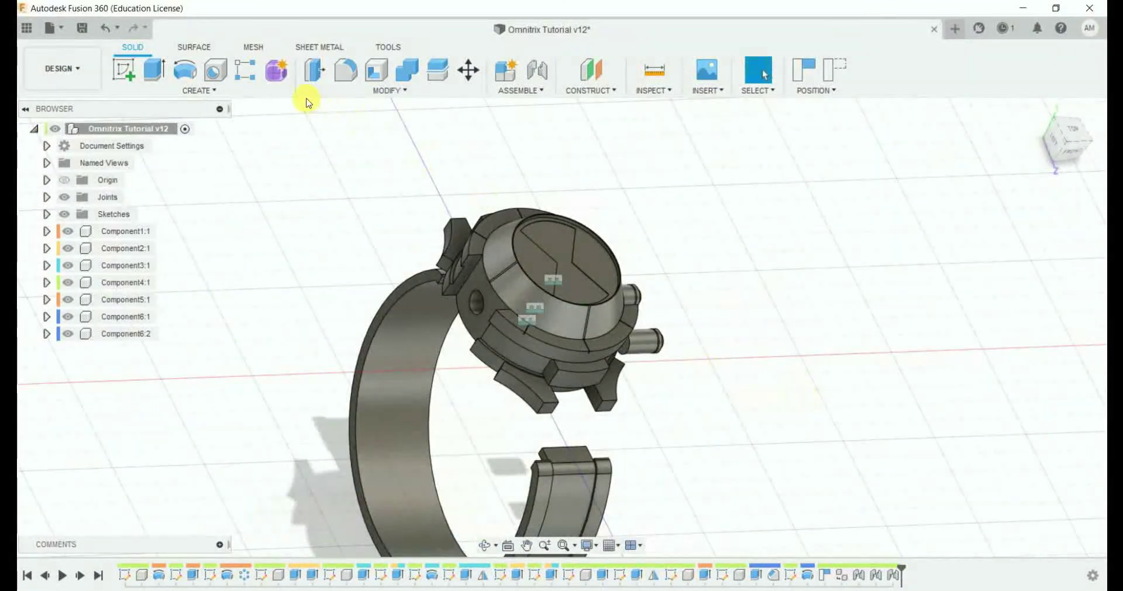
Joint the first pin Component6:1 into its side hole in the body.
{"action": "left_click", "coordinate": [538, 75]}
{"action": "mouse_move", "coordinate": [626, 350]}
{"action": "middle_mouse_down", "text": "shift"}
{"action": "mouse_move", "coordinate": [665, 325]}
{"action": "mouse_move", "coordinate": [677, 371]}
{"action": "middle_mouse_up", "text": "shift"}
{"action": "left_click", "coordinate": [576, 202]}
{"action": "mouse_move", "coordinate": [576, 202]}
{"action": "middle_mouse_down", "text": "shift"}
{"action": "mouse_move", "coordinate": [577, 265]}
{"action": "mouse_move", "coordinate": [308, 330]}
{"action": "middle_mouse_up", "text": "shift"}
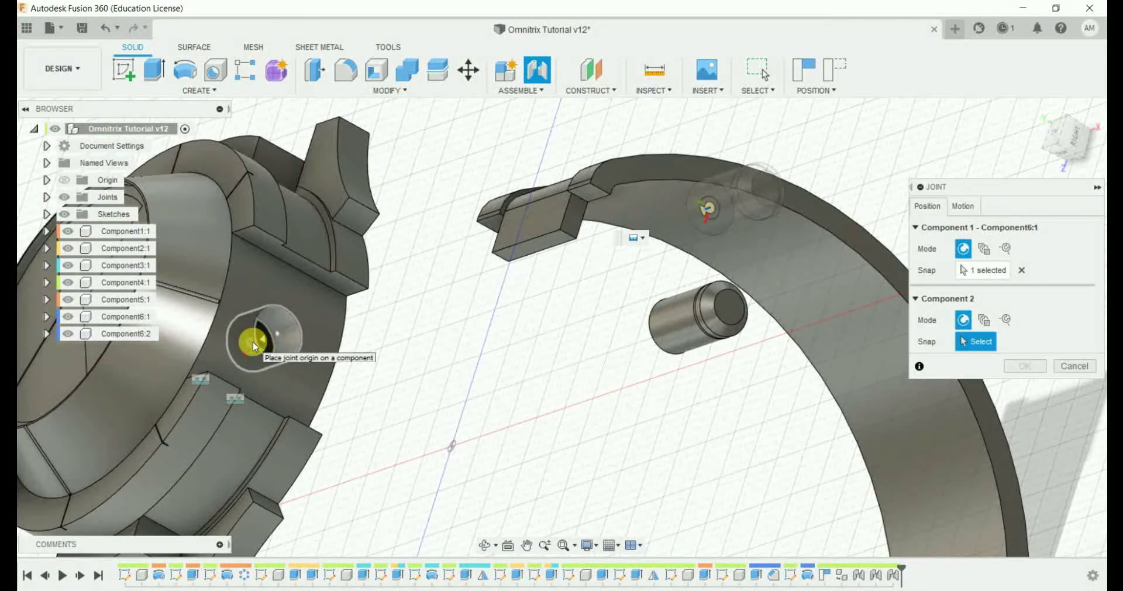
{"action": "left_click", "coordinate": [253, 342]}
{"action": "left_click", "coordinate": [1045, 504]}
{"action": "mouse_move", "coordinate": [747, 351]}
{"action": "middle_mouse_down", "text": "shift"}
{"action": "mouse_move", "coordinate": [783, 333]}
{"action": "mouse_move", "coordinate": [770, 334]}
{"action": "mouse_move", "coordinate": [814, 400]}
{"action": "mouse_move", "coordinate": [565, 114]}
{"action": "middle_mouse_up", "text": "shift"}
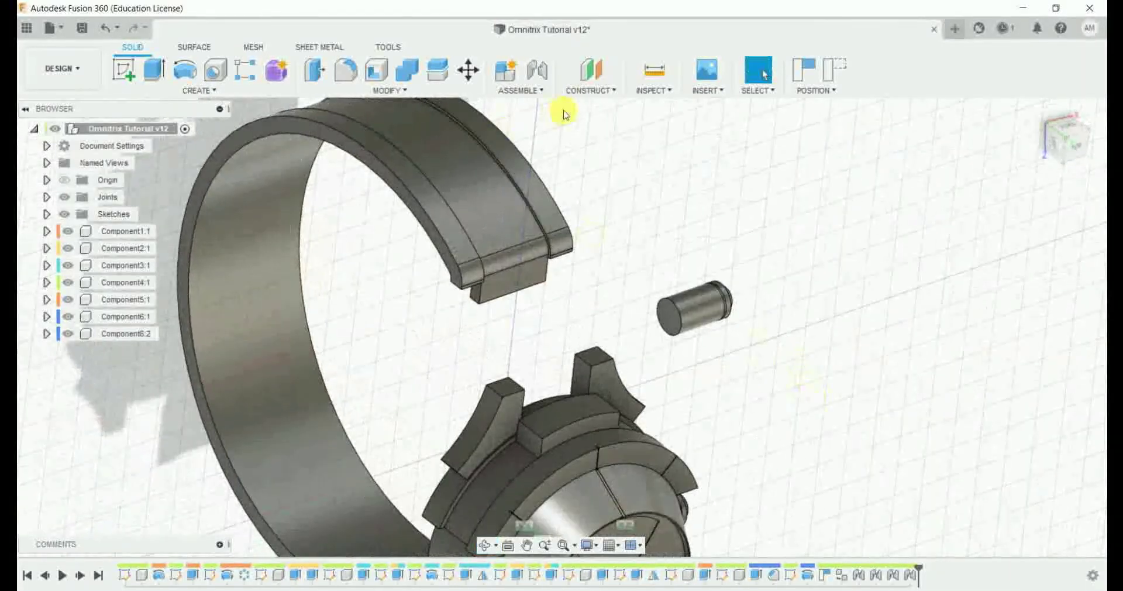
Joint the second pin Component6:2 into its hole, flipped to point inward.
{"action": "left_click", "coordinate": [537, 76]}
{"action": "left_click", "coordinate": [664, 313]}
{"action": "mouse_move", "coordinate": [712, 417]}
{"action": "middle_mouse_down", "text": "shift"}
{"action": "mouse_move", "coordinate": [722, 416]}
{"action": "mouse_move", "coordinate": [602, 500]}
{"action": "middle_mouse_up", "text": "shift"}
{"action": "scroll", "coordinate": [603, 500], "scroll_direction": "up", "scroll_amount": 3}
{"action": "scroll", "coordinate": [641, 465], "scroll_direction": "up", "scroll_amount": 2}
{"action": "scroll", "coordinate": [592, 449], "scroll_direction": "up", "scroll_amount": 2}
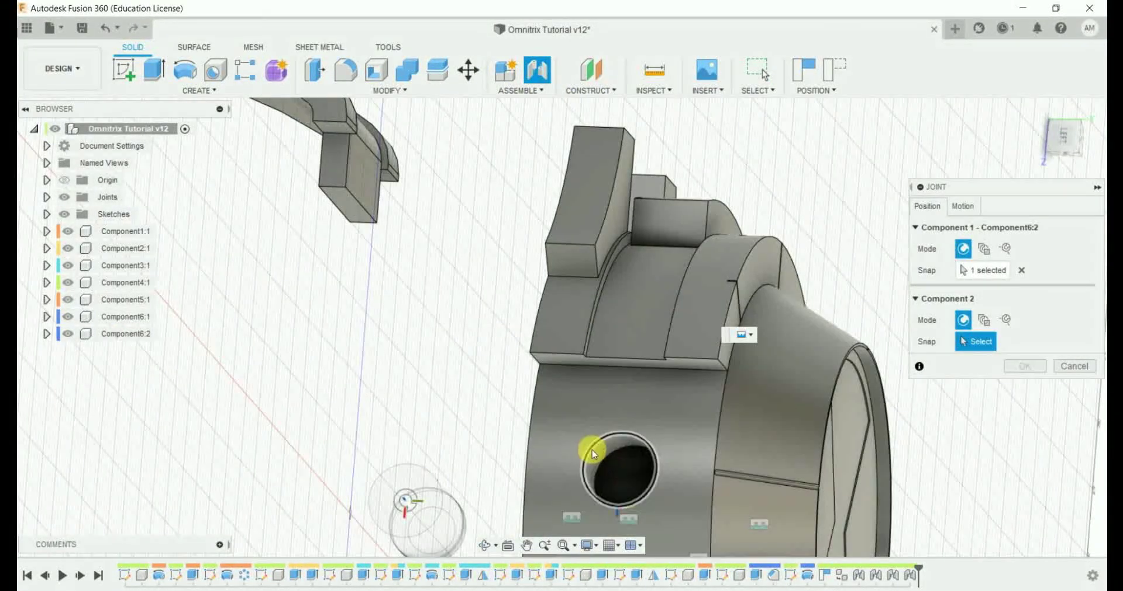
{"action": "left_click", "coordinate": [637, 488]}
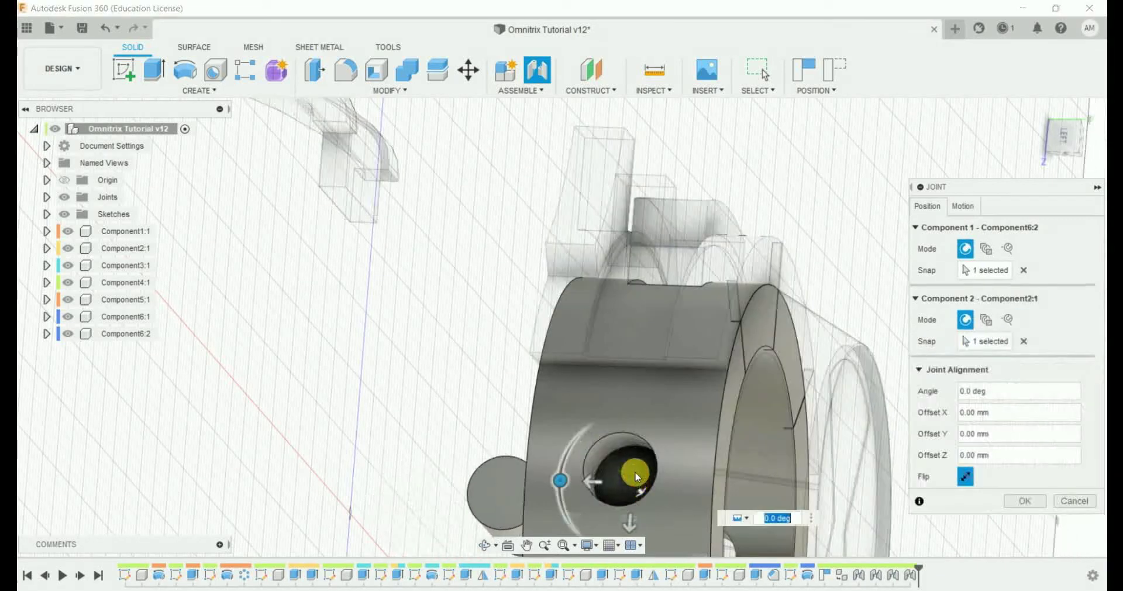
{"action": "left_click", "coordinate": [957, 476]}
{"action": "left_click", "coordinate": [1018, 507]}
{"action": "left_click", "coordinate": [1032, 110]}
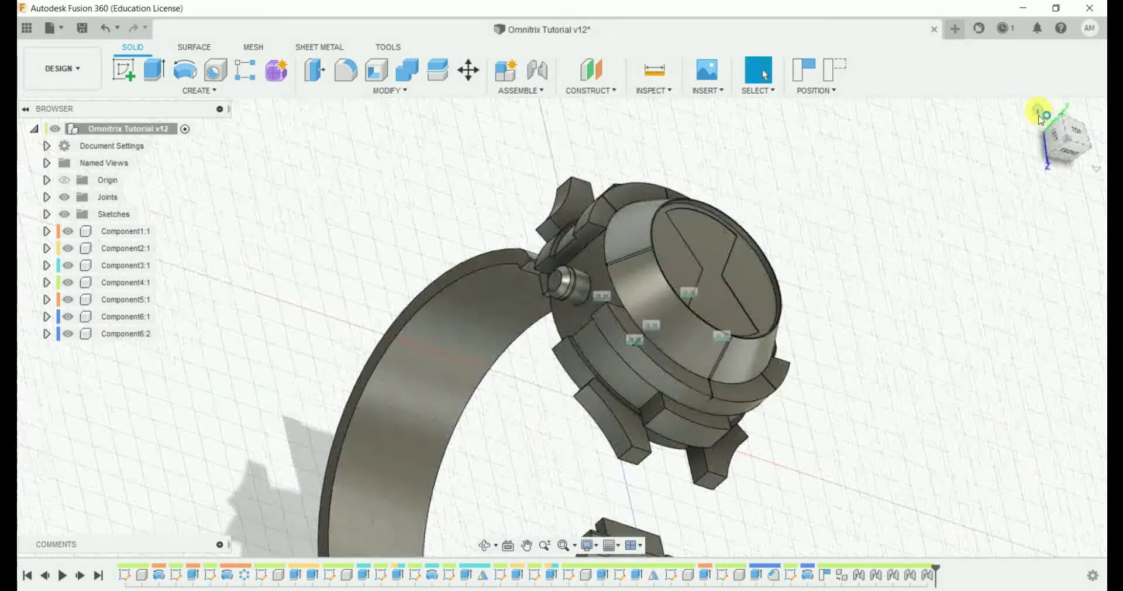
Joint band half Component4:1 to body Component3:1 at matching snap points, then hide Component6:2.
{"action": "middle_click_drag", "start_coordinate": [767, 315], "coordinate": [700, 321], "text": "shift"}
{"action": "scroll", "coordinate": [605, 376], "scroll_direction": "up", "scroll_amount": 2}
{"action": "scroll", "coordinate": [606, 377], "scroll_direction": "up", "scroll_amount": 2}
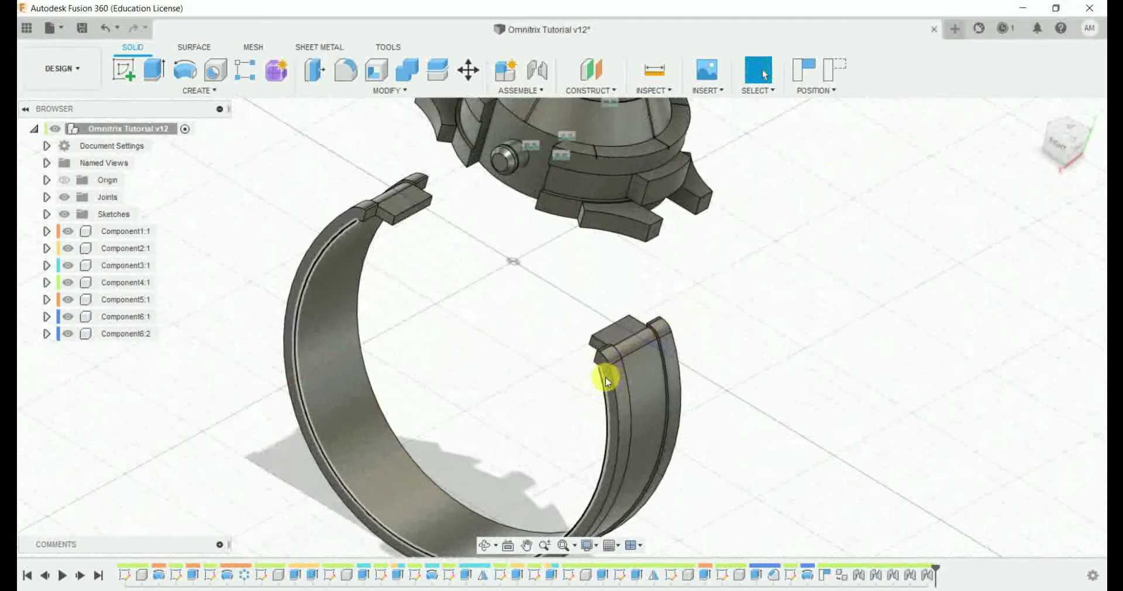
{"action": "middle_click_drag", "start_coordinate": [713, 332], "coordinate": [738, 309], "text": "shift"}
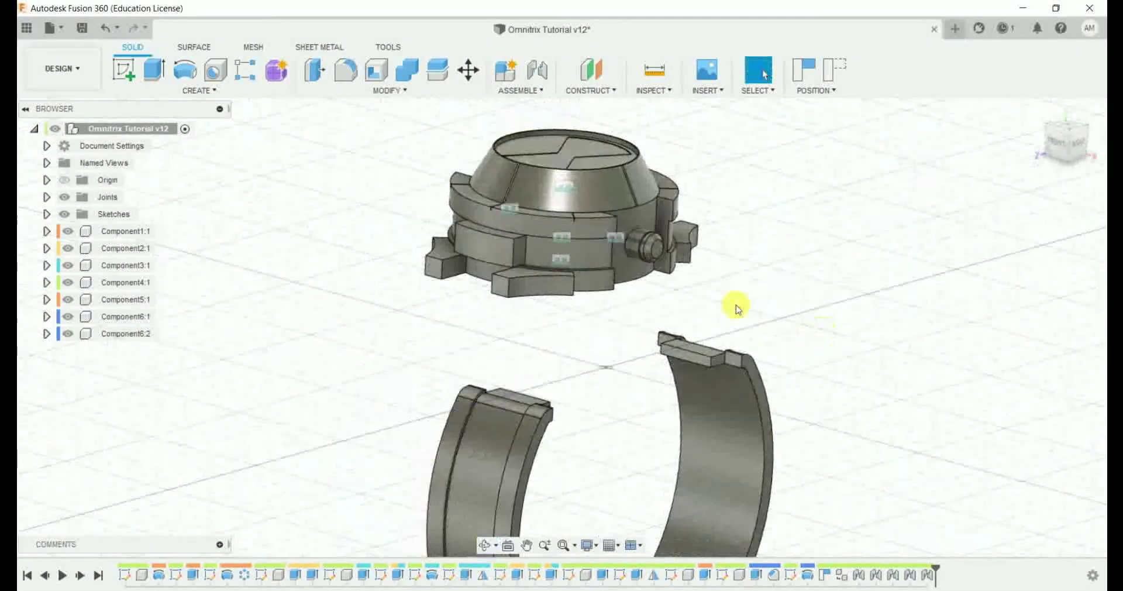
{"action": "left_click", "coordinate": [530, 72]}
{"action": "scroll", "coordinate": [734, 356], "scroll_direction": "up", "scroll_amount": 2}
{"action": "left_click", "coordinate": [734, 356]}
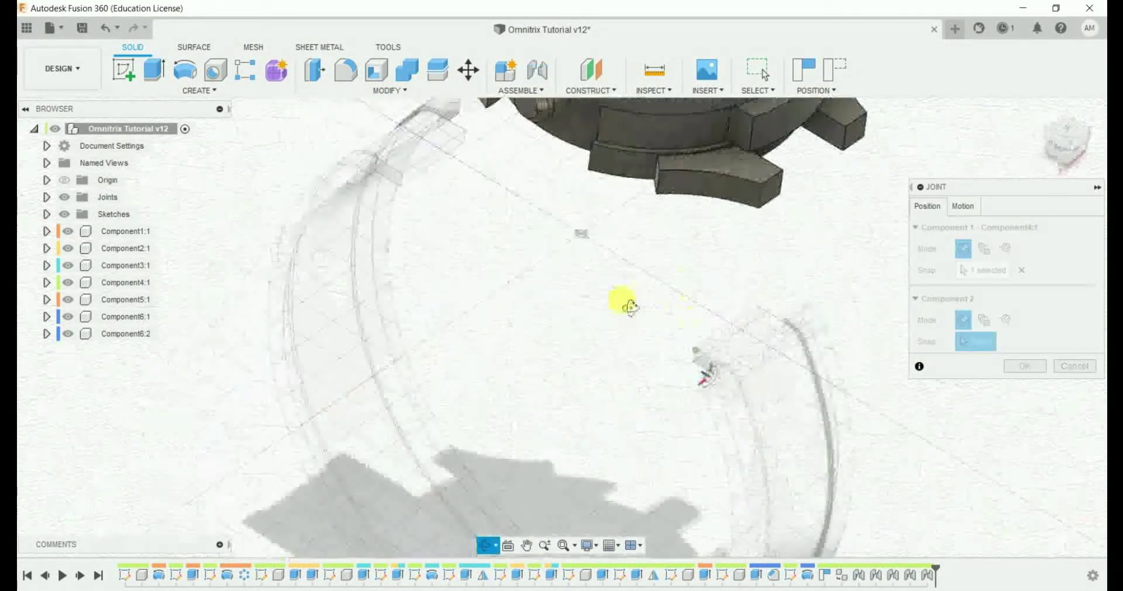
{"action": "left_click", "coordinate": [782, 218]}
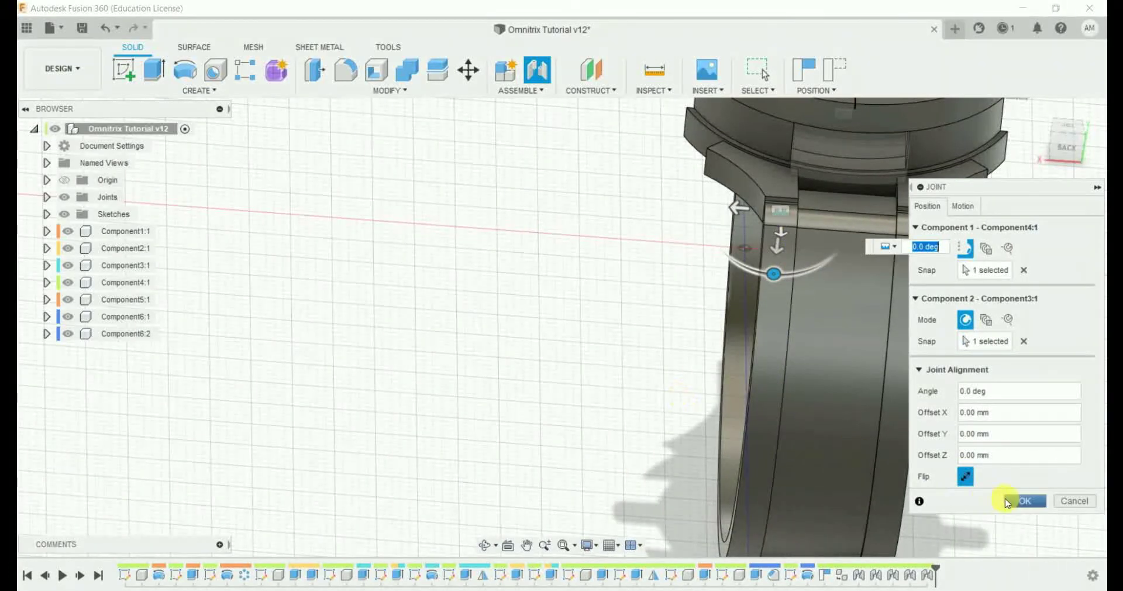
{"action": "middle_click_drag", "start_coordinate": [665, 335], "coordinate": [727, 243], "text": "shift"}
{"action": "scroll", "coordinate": [662, 321], "scroll_direction": "down", "scroll_amount": 3}
{"action": "middle_click_drag", "start_coordinate": [662, 321], "coordinate": [892, 467], "text": "shift"}
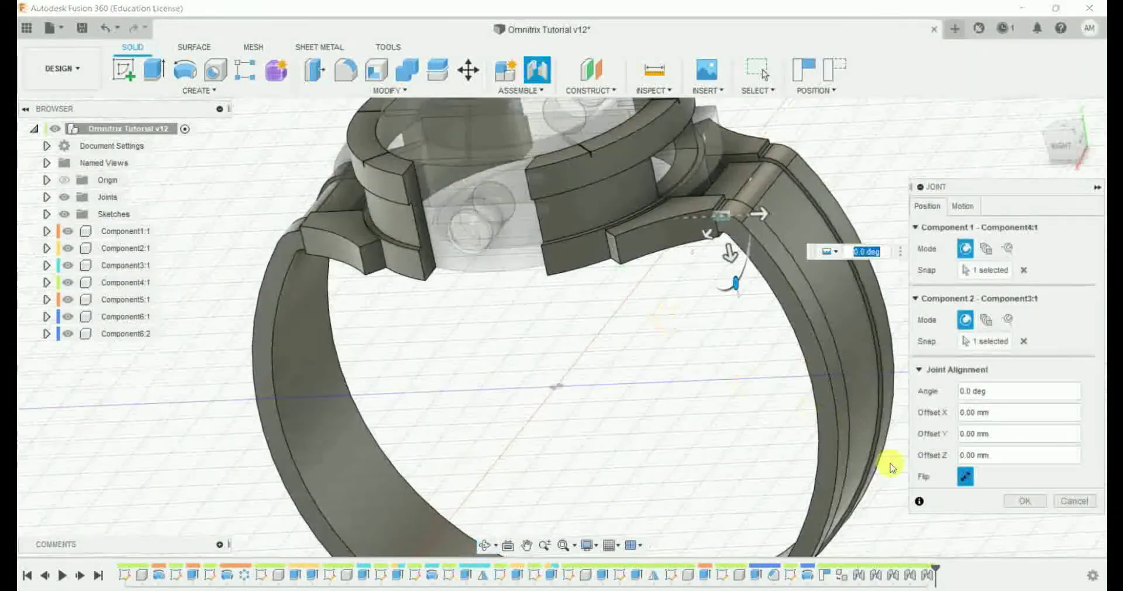
{"action": "left_click", "coordinate": [1024, 507]}
{"action": "mouse_move", "coordinate": [1024, 508]}
{"action": "middle_mouse_down", "text": "shift"}
{"action": "mouse_move", "coordinate": [976, 431]}
{"action": "mouse_move", "coordinate": [977, 351]}
{"action": "mouse_move", "coordinate": [960, 443]}
{"action": "mouse_move", "coordinate": [942, 404]}
{"action": "mouse_move", "coordinate": [997, 381]}
{"action": "middle_mouse_up", "text": "shift"}
{"action": "left_click", "coordinate": [1041, 110]}
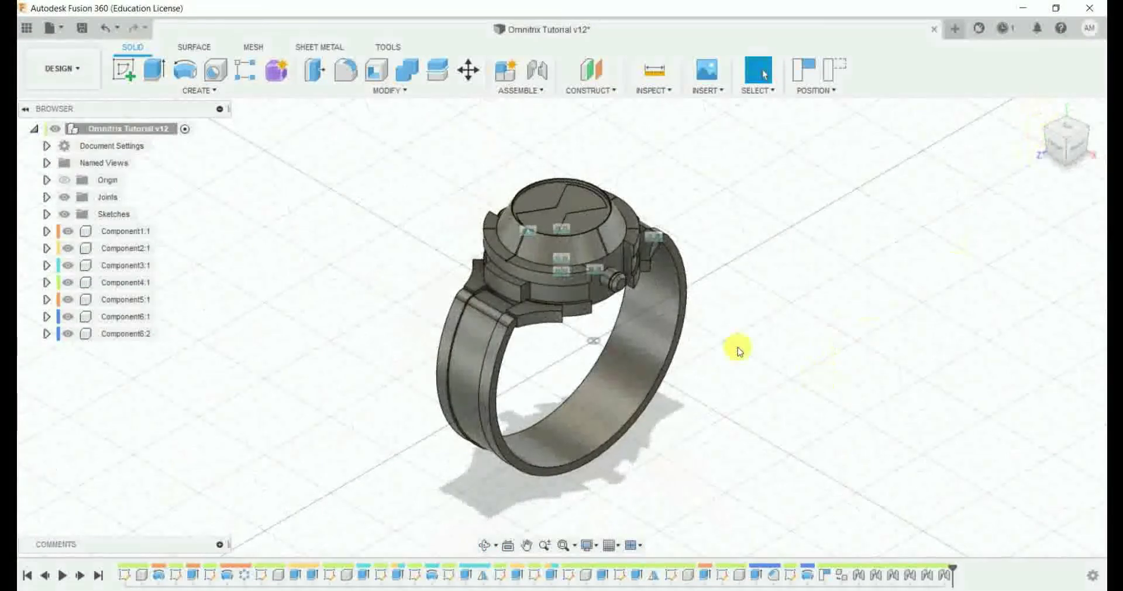
{"action": "mouse_move", "coordinate": [876, 360]}
{"action": "middle_mouse_down", "text": "shift"}
{"action": "mouse_move", "coordinate": [689, 339]}
{"action": "mouse_move", "coordinate": [557, 291]}
{"action": "mouse_move", "coordinate": [690, 276]}
{"action": "mouse_move", "coordinate": [666, 306]}
{"action": "mouse_move", "coordinate": [821, 281]}
{"action": "middle_mouse_up", "text": "shift"}
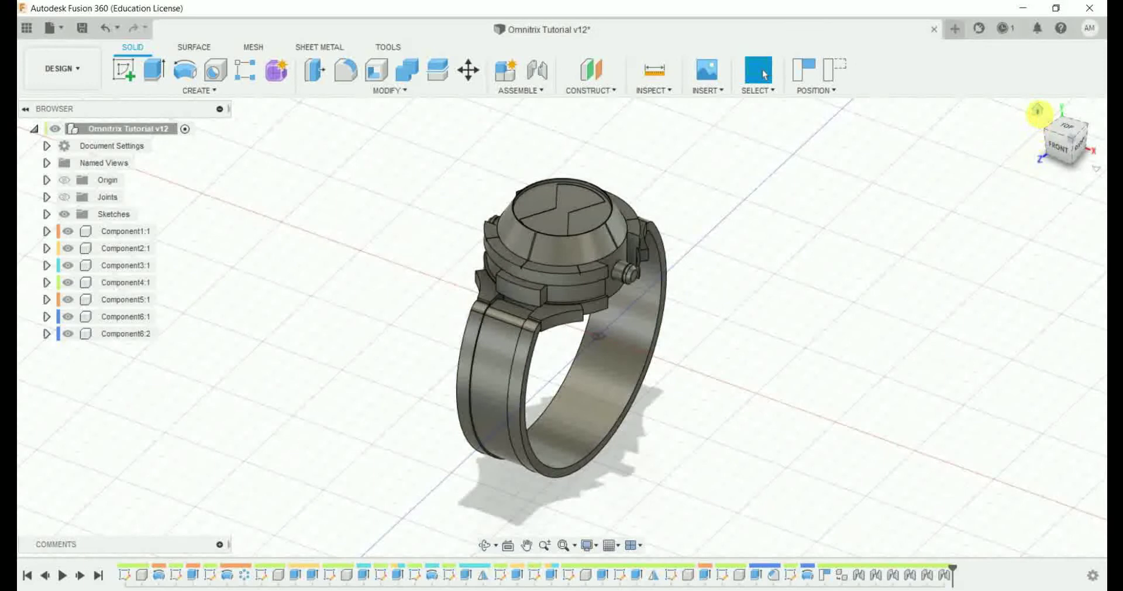
{"action": "left_click", "coordinate": [68, 334]}
Hide Component6:1, 5:1, 4:1, 3:1 and 2:1, leaving only the dial piece framed.
{"action": "left_click", "coordinate": [68, 316]}
{"action": "left_click", "coordinate": [68, 299]}
{"action": "left_click", "coordinate": [67, 282]}
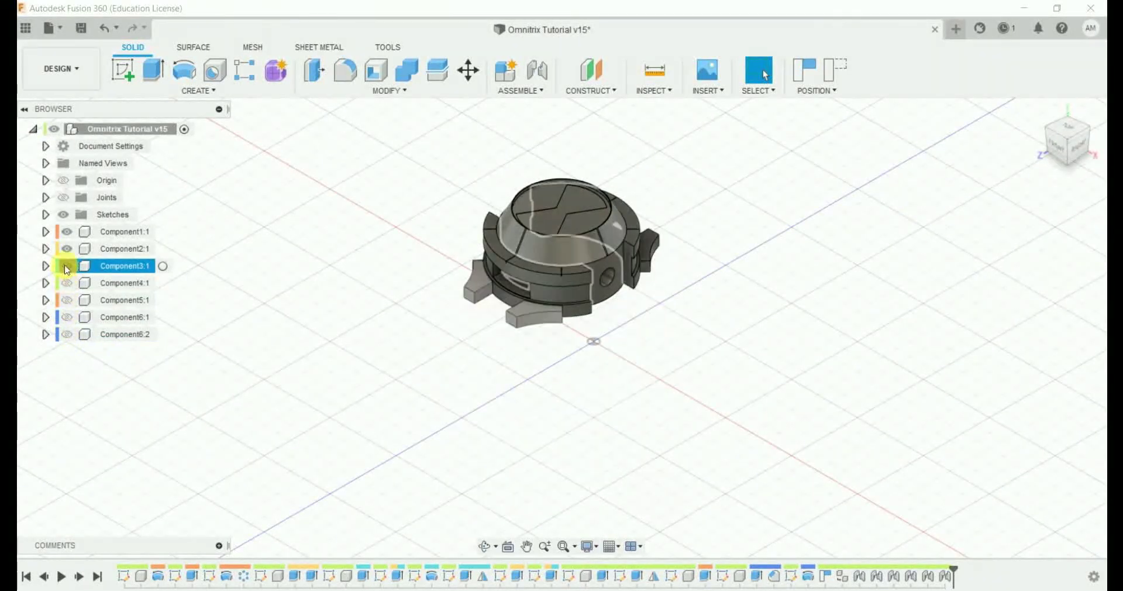
{"action": "left_click", "coordinate": [66, 270]}
{"action": "left_click", "coordinate": [66, 250]}
{"action": "key", "text": "F6"}
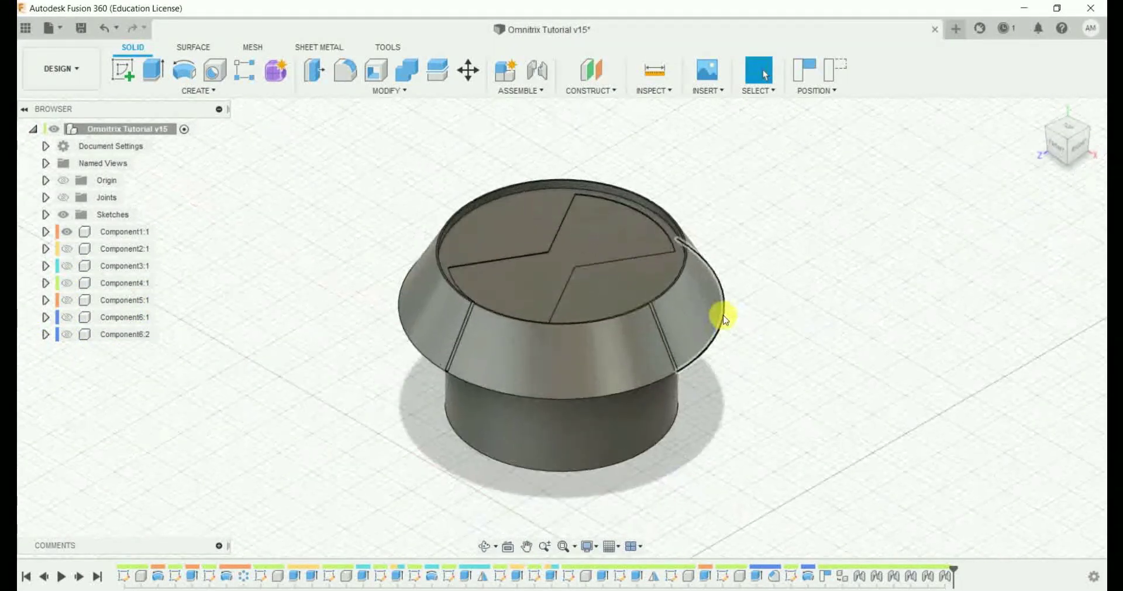
Apply LED (Green) to the dial's hourglass face, set to individual faces.
{"action": "key", "text": "a"}
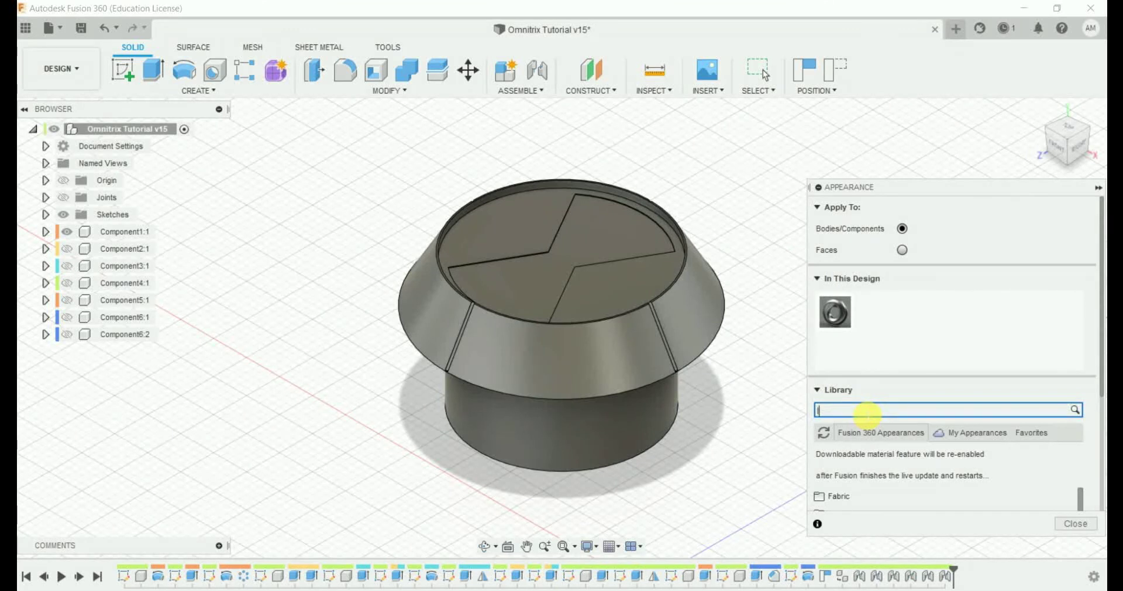
{"action": "type", "text": "led"}
{"action": "scroll", "coordinate": [865, 421], "scroll_direction": "down", "scroll_amount": 3}
{"action": "mouse_move", "coordinate": [831, 437]}
{"action": "left_mouse_down"}
{"action": "mouse_move", "coordinate": [965, 475]}
{"action": "mouse_move", "coordinate": [894, 239]}
{"action": "left_mouse_up"}
{"action": "scroll", "coordinate": [894, 240], "scroll_direction": "up", "scroll_amount": 2}
{"action": "left_click", "coordinate": [906, 251]}
{"action": "scroll", "coordinate": [889, 304], "scroll_direction": "down", "scroll_amount": 3}
{"action": "left_click_drag", "start_coordinate": [867, 376], "coordinate": [613, 234]}
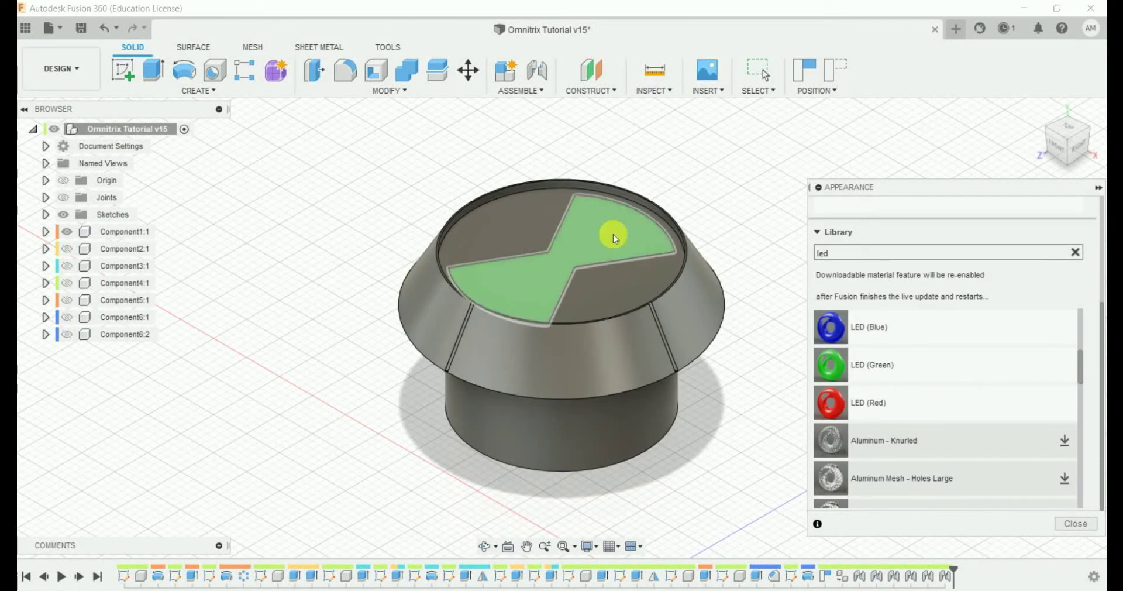
Paint the lower cylinder and face background Paint - Enamel Glossy (Black), then hide Component1:1.
{"action": "left_click", "coordinate": [852, 346]}
{"action": "type", "text": "lack"}
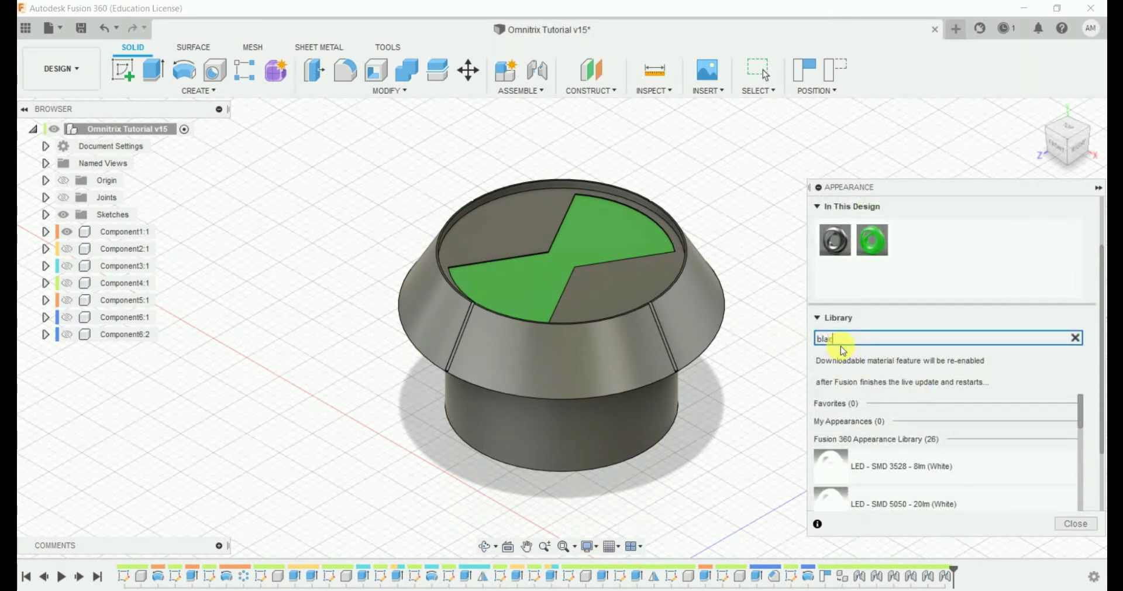
{"action": "scroll", "coordinate": [865, 409], "scroll_direction": "down", "scroll_amount": 3}
{"action": "left_click_drag", "start_coordinate": [880, 487], "coordinate": [677, 430]}
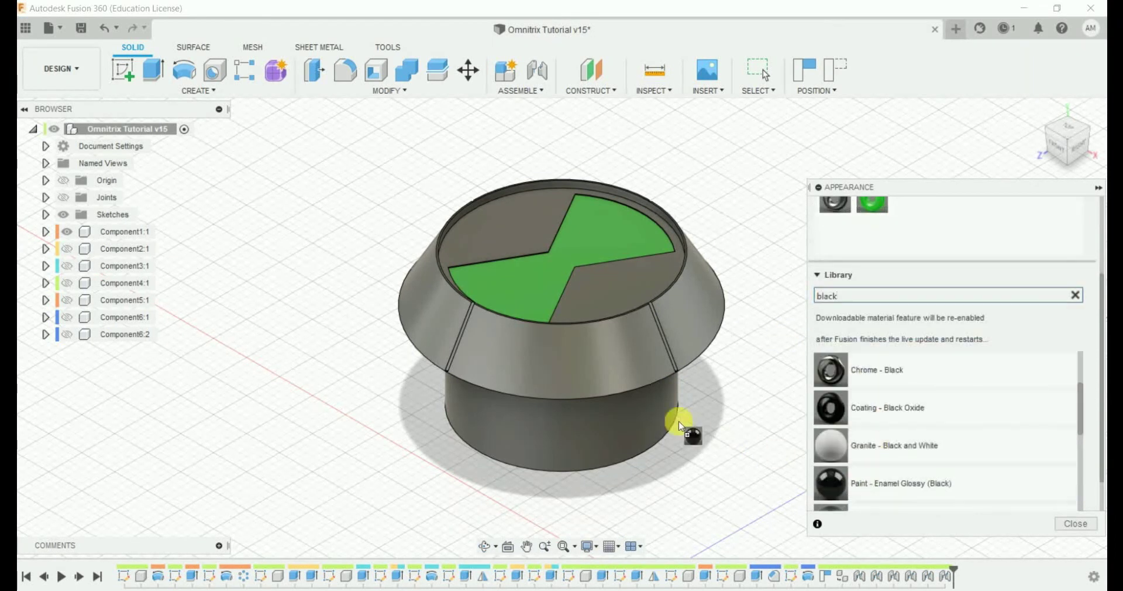
{"action": "left_click_drag", "start_coordinate": [866, 476], "coordinate": [663, 273]}
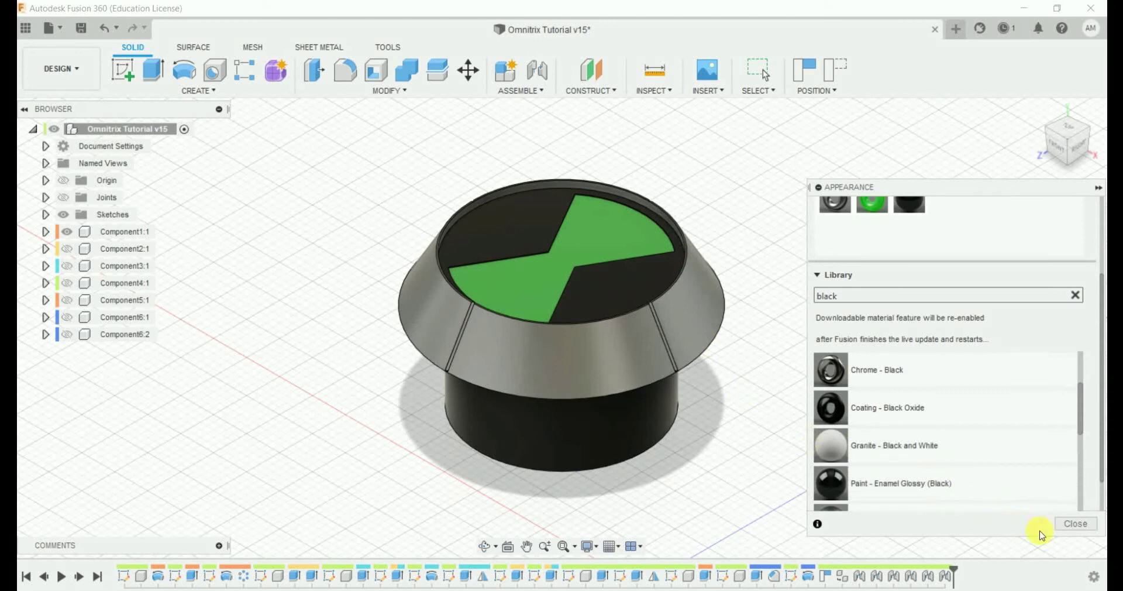
{"action": "left_click", "coordinate": [1065, 525]}
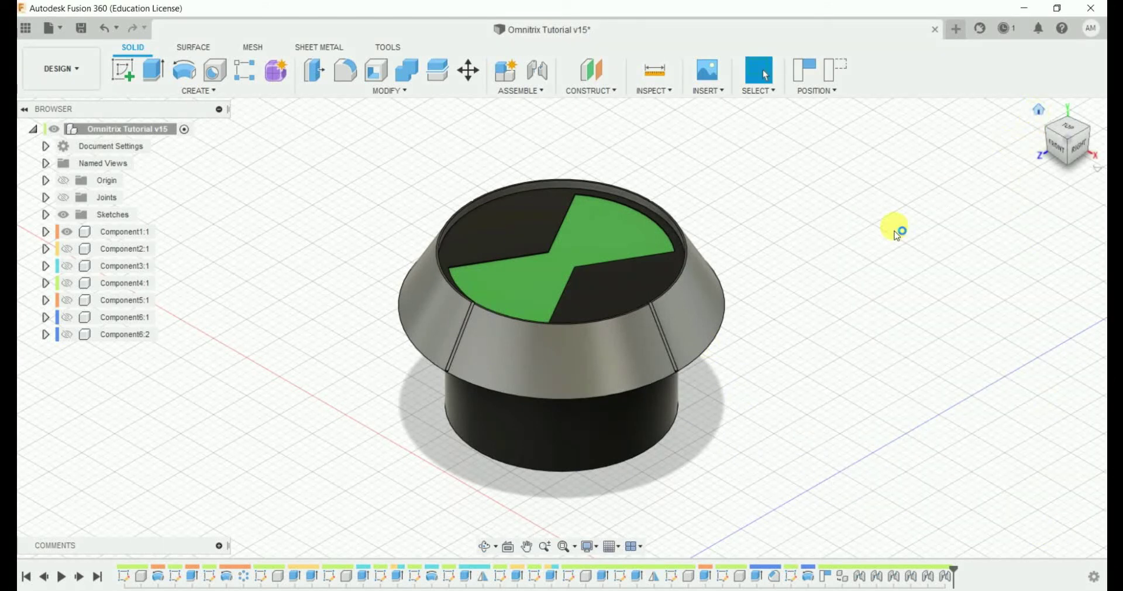
{"action": "left_click", "coordinate": [66, 233]}
Show only Component3:1 and colour its front bezel ring and tabs green plastic.
{"action": "left_click", "coordinate": [67, 248]}
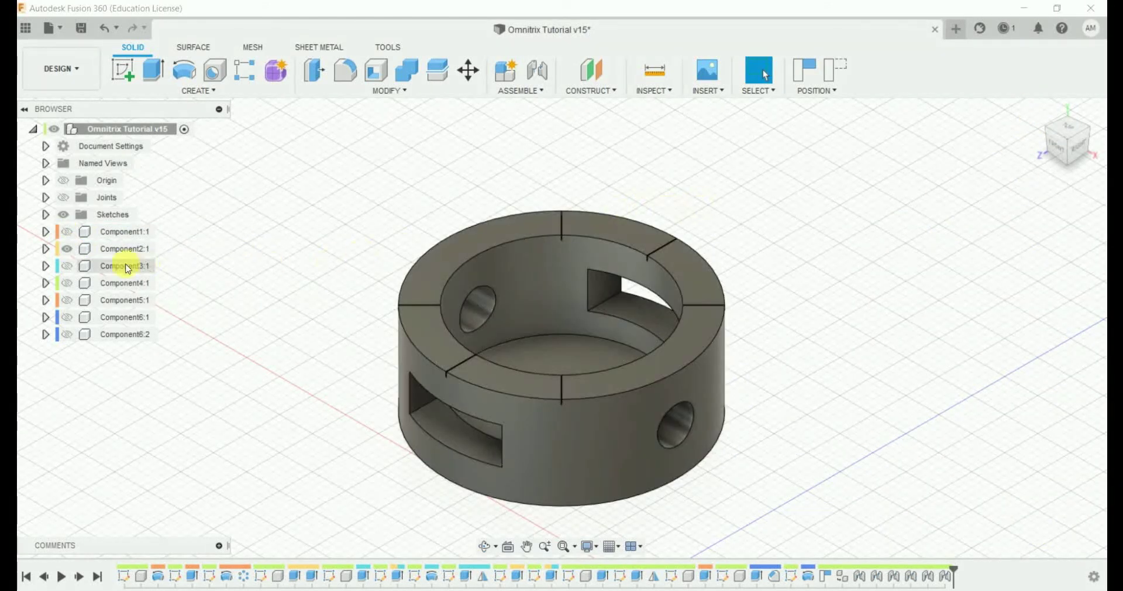
{"action": "left_click", "coordinate": [67, 266]}
{"action": "left_click", "coordinate": [67, 250]}
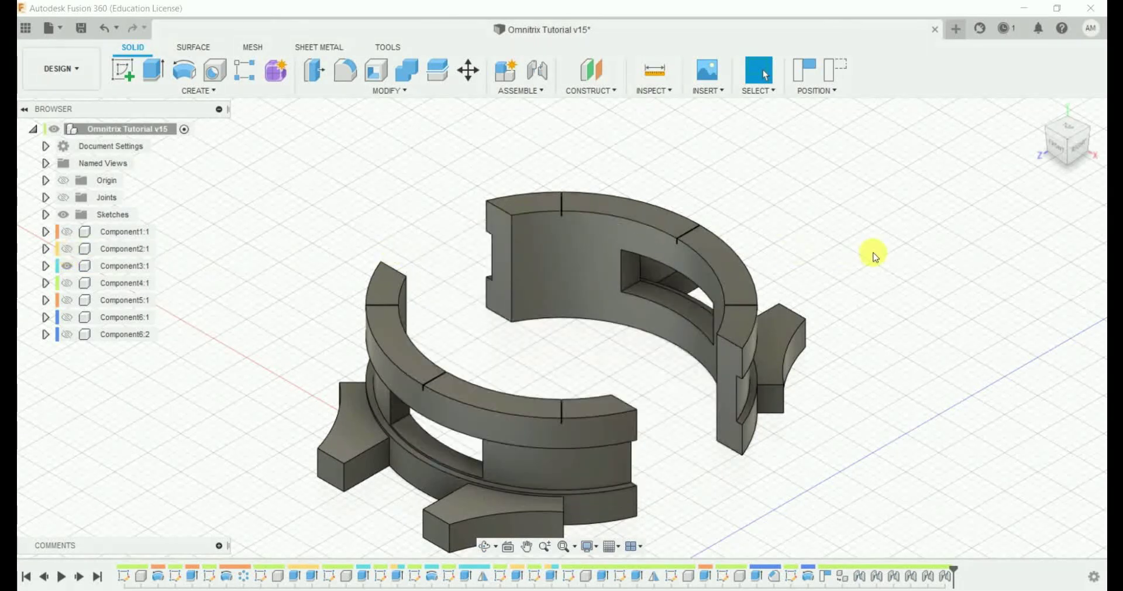
{"action": "key", "text": "a"}
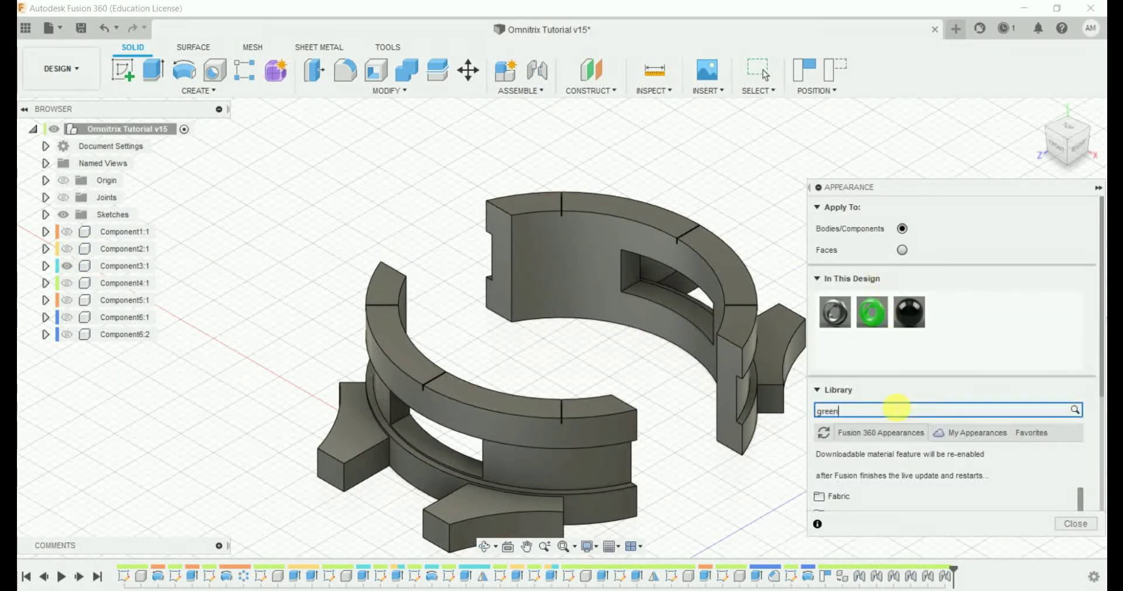
{"action": "scroll", "coordinate": [927, 292], "scroll_direction": "down", "scroll_amount": 3}
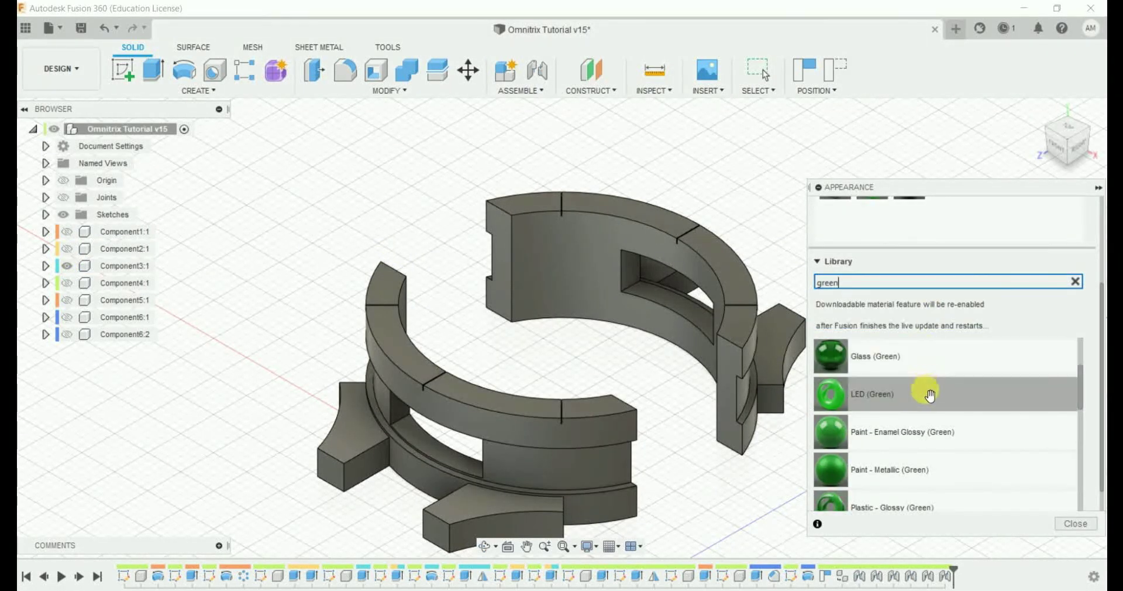
{"action": "scroll", "coordinate": [930, 396], "scroll_direction": "down", "scroll_amount": 3}
{"action": "left_click_drag", "start_coordinate": [913, 397], "coordinate": [730, 368]}
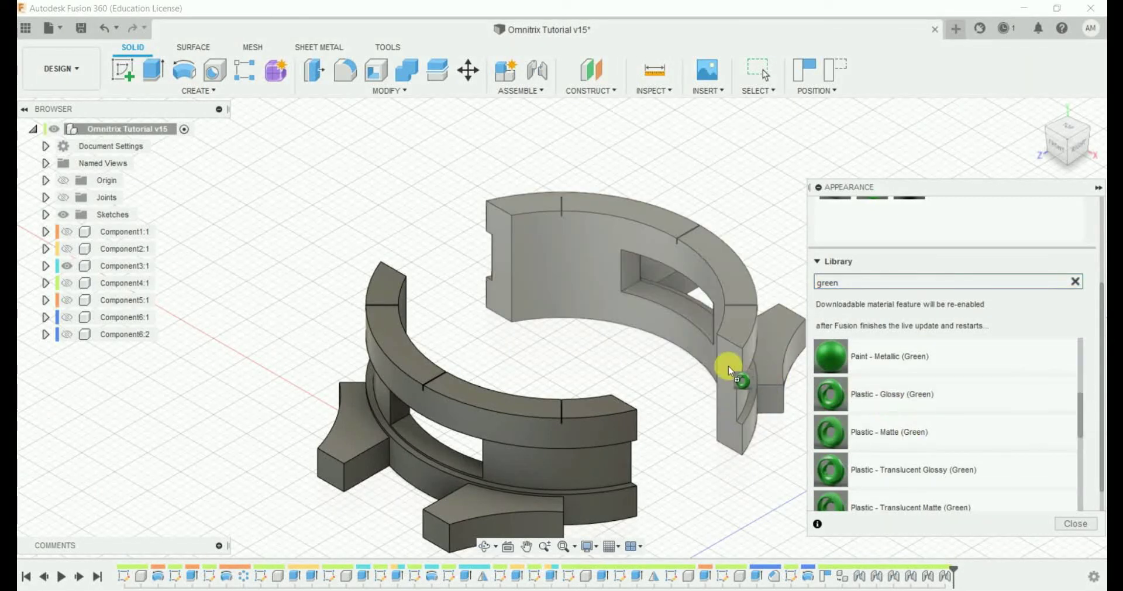
{"action": "left_click_drag", "start_coordinate": [853, 395], "coordinate": [581, 433]}
{"action": "left_click_drag", "start_coordinate": [862, 432], "coordinate": [545, 505]}
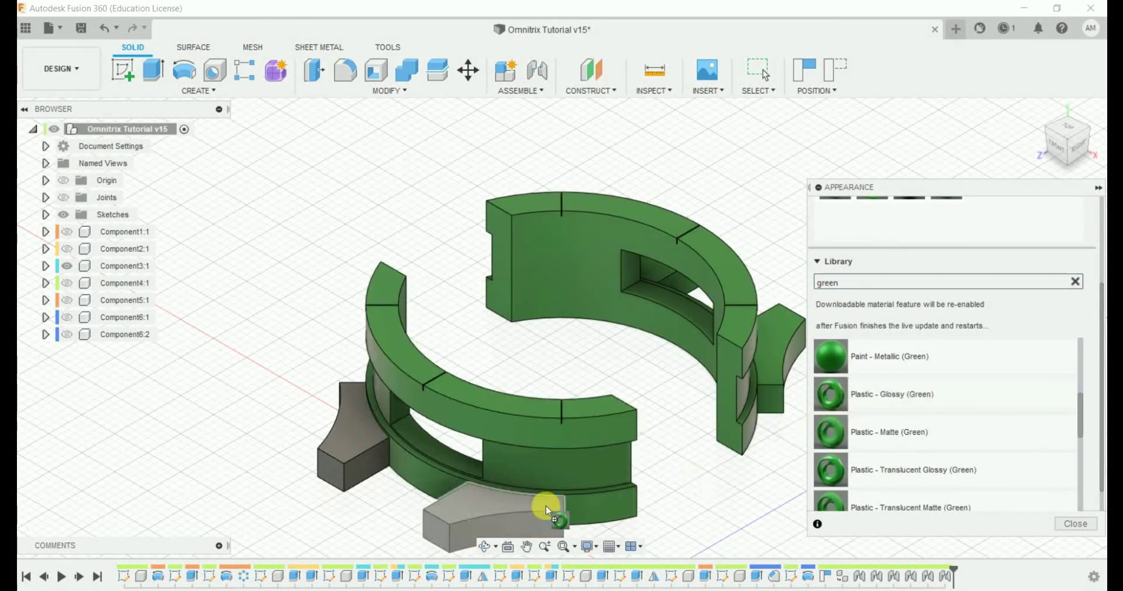
{"action": "left_click_drag", "start_coordinate": [831, 394], "coordinate": [363, 458]}
Paint an inner band face black, then hide Component3:1 and show Component4:1.
{"action": "left_click_drag", "start_coordinate": [909, 311], "coordinate": [582, 463]}
{"action": "left_click_drag", "start_coordinate": [748, 391], "coordinate": [748, 391]}
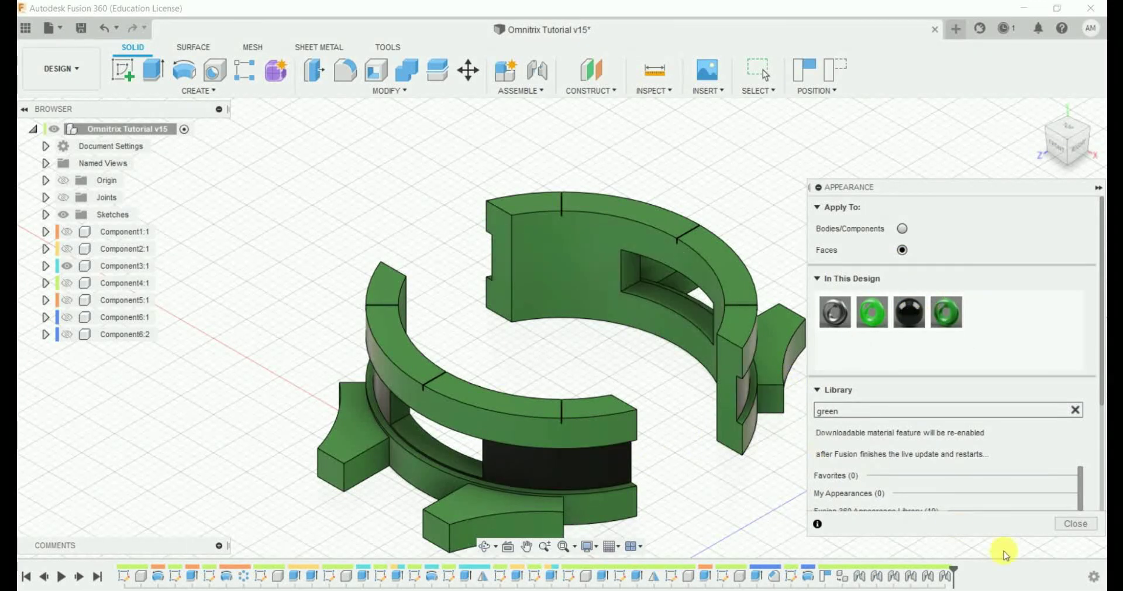
{"action": "left_click", "coordinate": [1062, 527]}
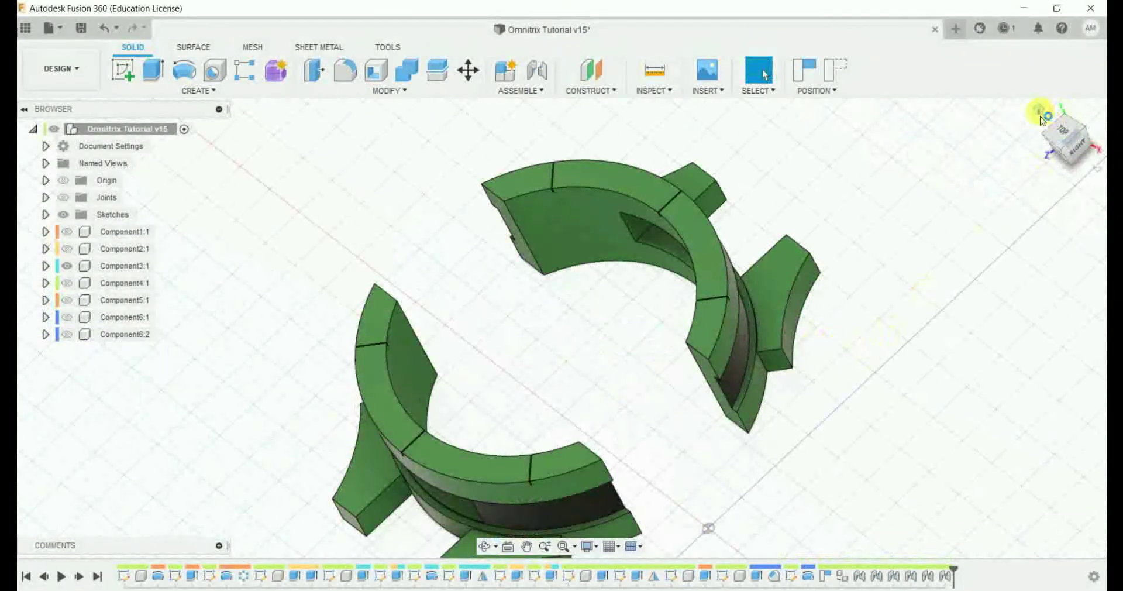
{"action": "left_click", "coordinate": [1040, 113]}
{"action": "left_click", "coordinate": [67, 266]}
{"action": "left_click", "coordinate": [67, 283]}
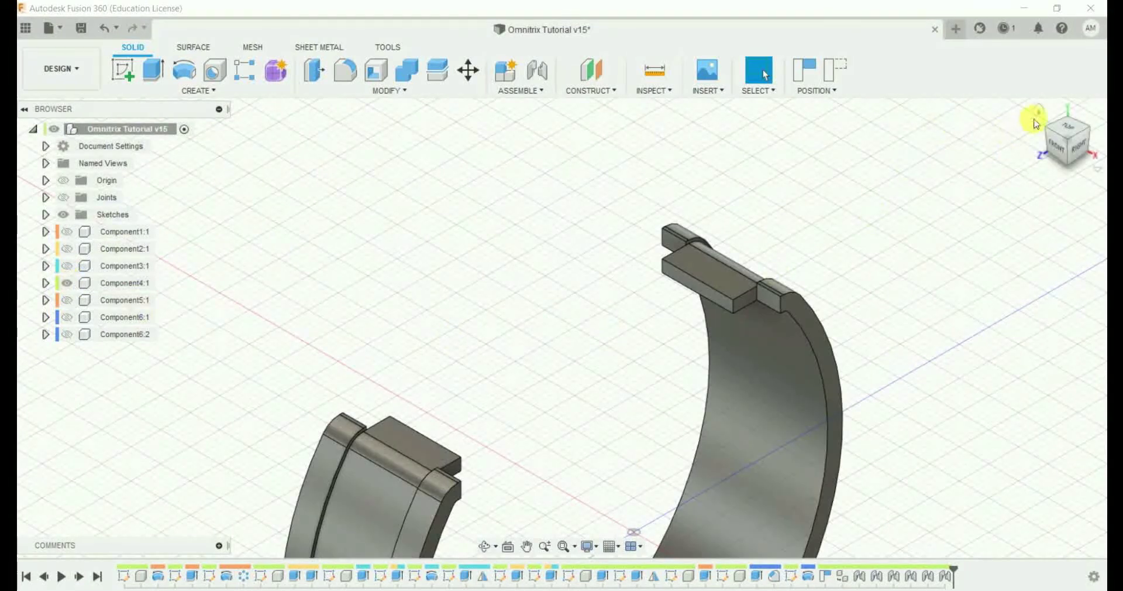
Colour the band green, with its outer strip and tab top faces painted black.
{"action": "left_click", "coordinate": [1039, 109]}
{"action": "key", "text": "a"}
{"action": "mouse_move", "coordinate": [835, 312]}
{"action": "left_mouse_down"}
{"action": "mouse_move", "coordinate": [749, 403]}
{"action": "mouse_move", "coordinate": [707, 393]}
{"action": "left_mouse_up"}
{"action": "left_click", "coordinate": [903, 250]}
{"action": "mouse_move", "coordinate": [946, 312]}
{"action": "left_mouse_down"}
{"action": "mouse_move", "coordinate": [456, 308]}
{"action": "mouse_move", "coordinate": [475, 263]}
{"action": "mouse_move", "coordinate": [473, 281]}
{"action": "left_mouse_up"}
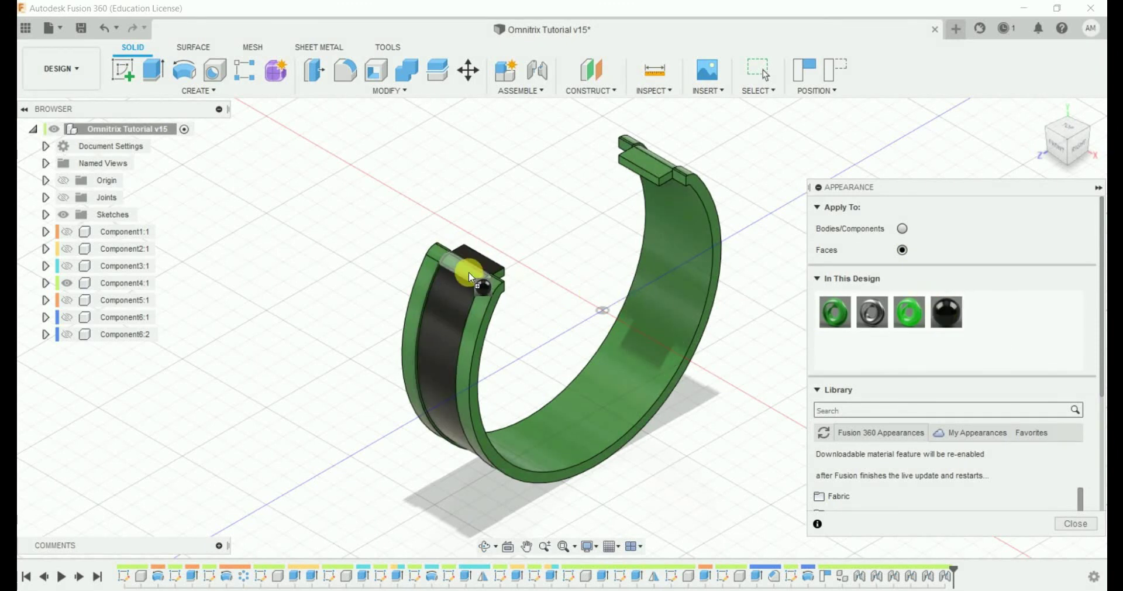
{"action": "middle_click_drag", "start_coordinate": [735, 240], "coordinate": [607, 245], "text": "shift"}
{"action": "left_click_drag", "start_coordinate": [946, 312], "coordinate": [639, 309]}
{"action": "left_click_drag", "start_coordinate": [940, 322], "coordinate": [625, 299]}
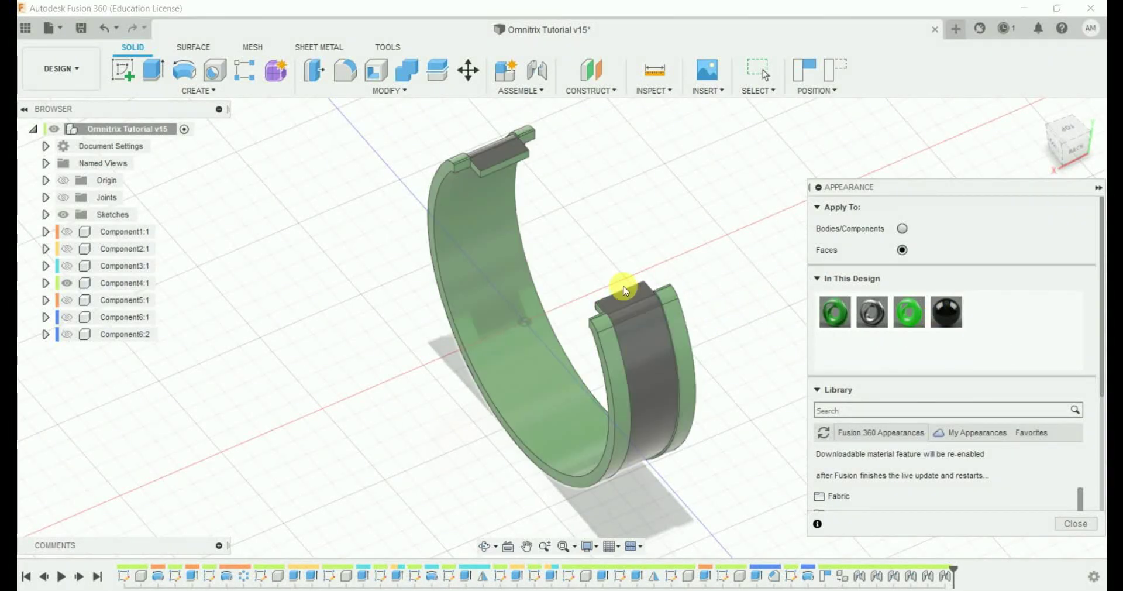
{"action": "left_click", "coordinate": [1076, 524]}
Show all watch components again: Component1–3, Component5 and both Component6 pins.
{"action": "left_click", "coordinate": [1038, 113]}
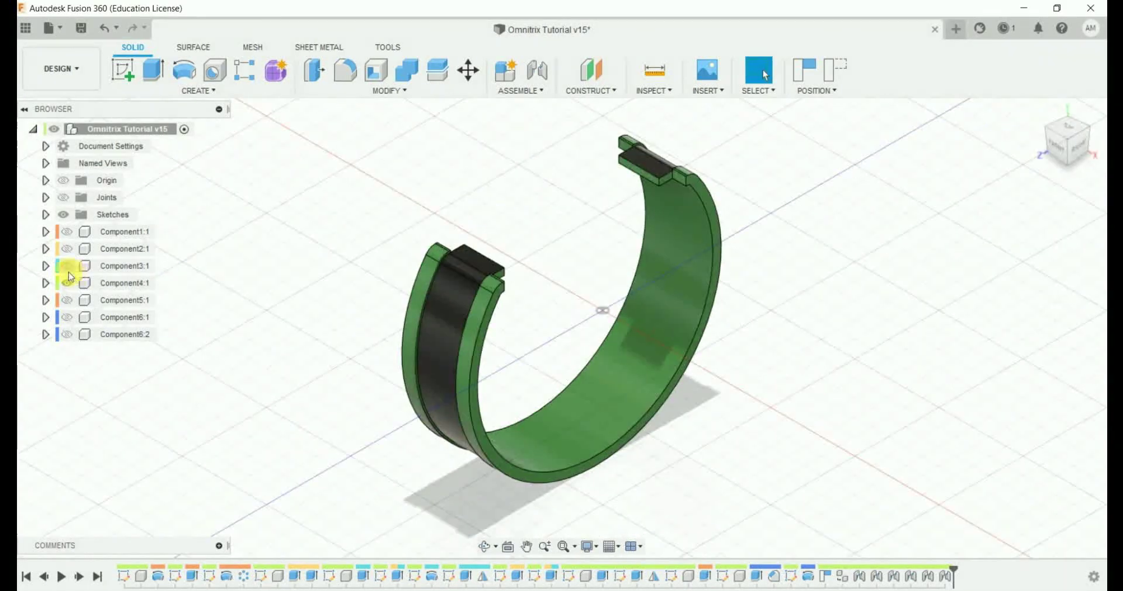
{"action": "left_click", "coordinate": [66, 265]}
{"action": "left_click", "coordinate": [67, 248]}
{"action": "left_click", "coordinate": [66, 231]}
{"action": "left_click", "coordinate": [67, 334]}
{"action": "left_click", "coordinate": [67, 317]}
{"action": "left_click", "coordinate": [66, 300]}
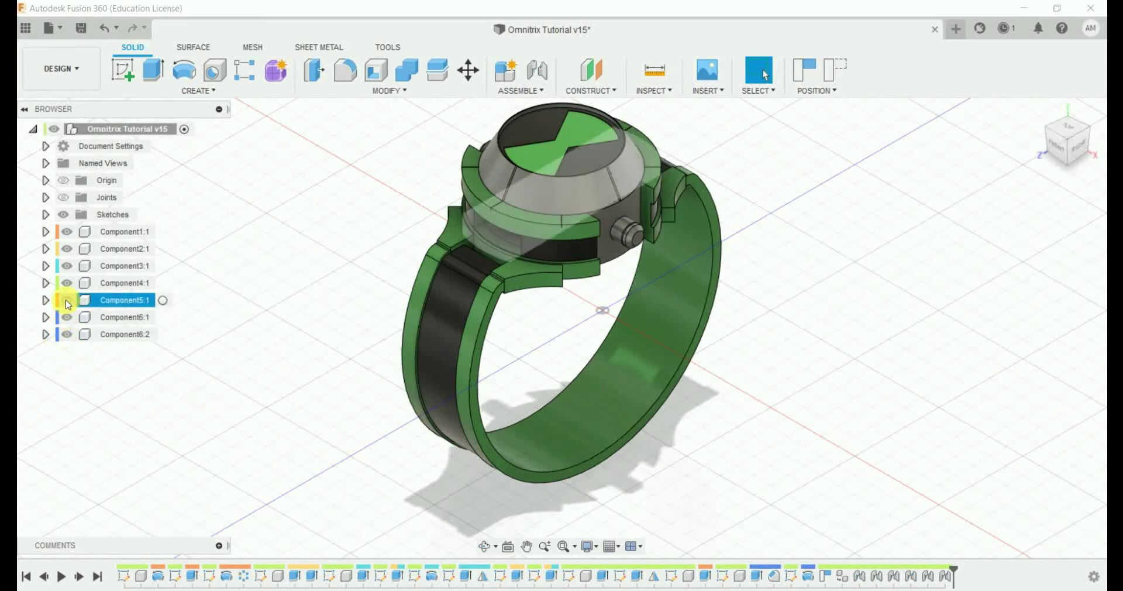
Save the design from the home view.
{"action": "left_click", "coordinate": [1039, 109]}
{"action": "key", "text": "ctrl+s"}
{"action": "left_click", "coordinate": [574, 321]}
Switch to the Render workspace and start an in-canvas render of the watch.
{"action": "left_click", "coordinate": [59, 69]}
{"action": "left_click", "coordinate": [48, 152]}
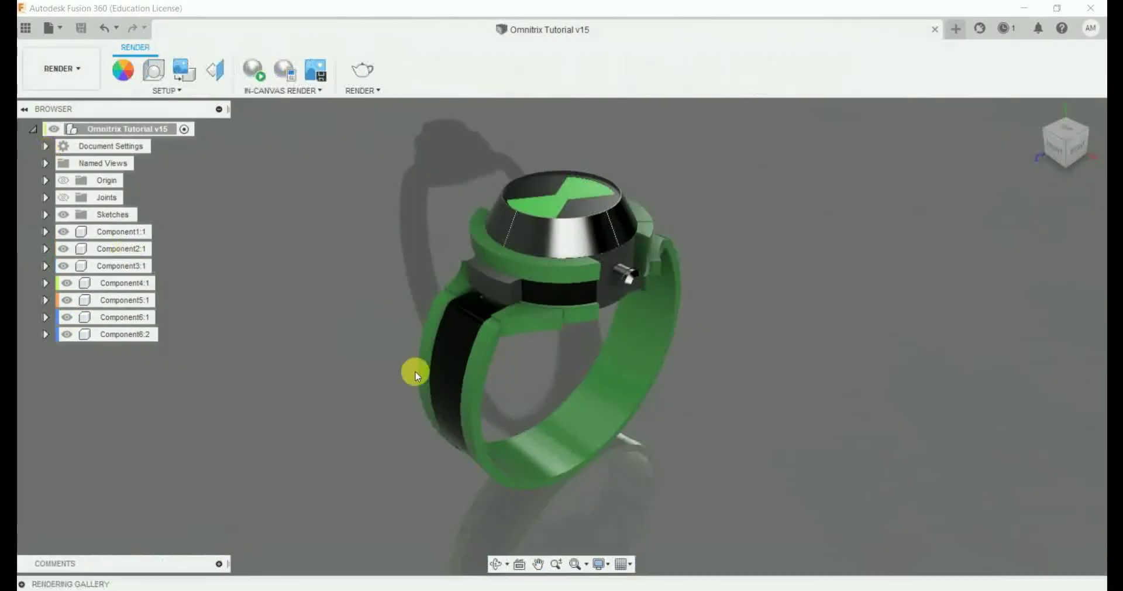
{"action": "left_click", "coordinate": [286, 75]}
{"action": "left_click", "coordinate": [1027, 388]}
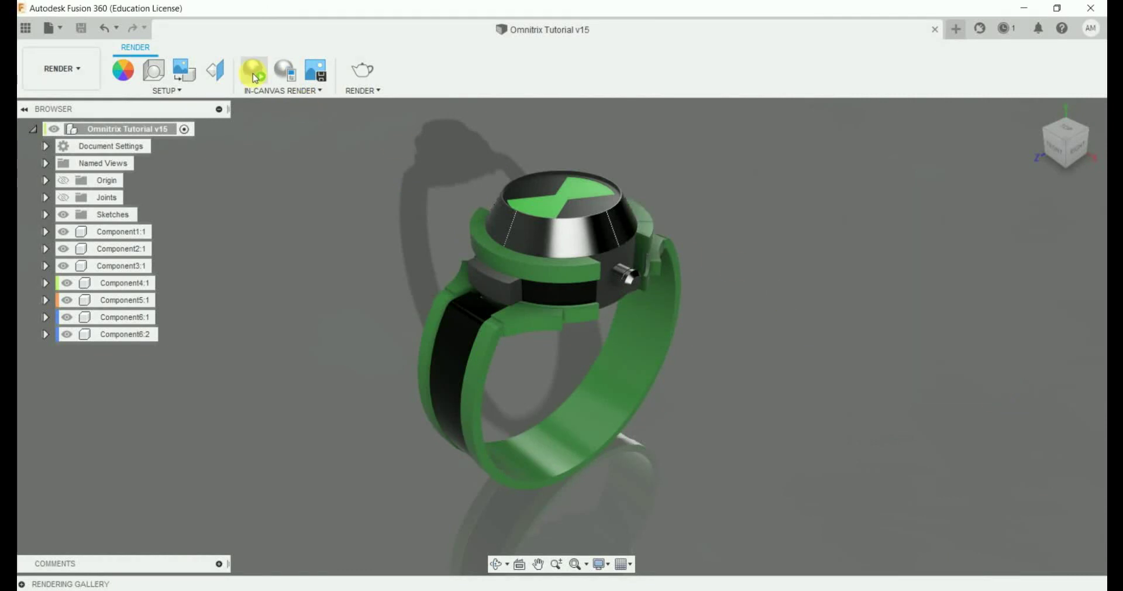